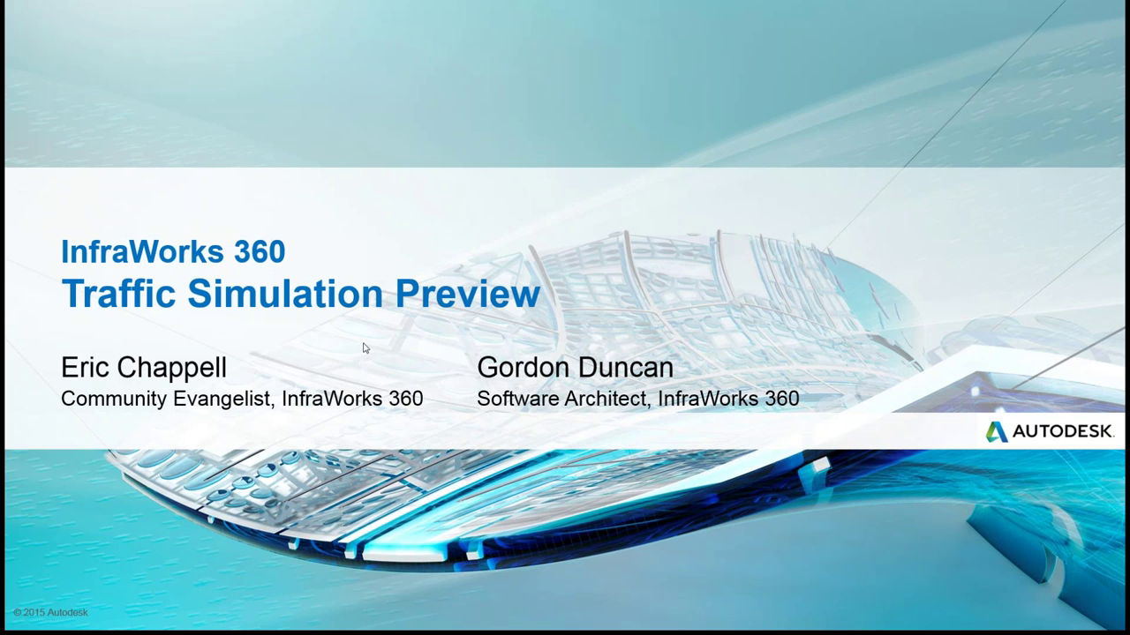
Advance the slideshow from the title slide to the 'Welcome to Our New Webcast Series!' slide.
left_click(329, 536)
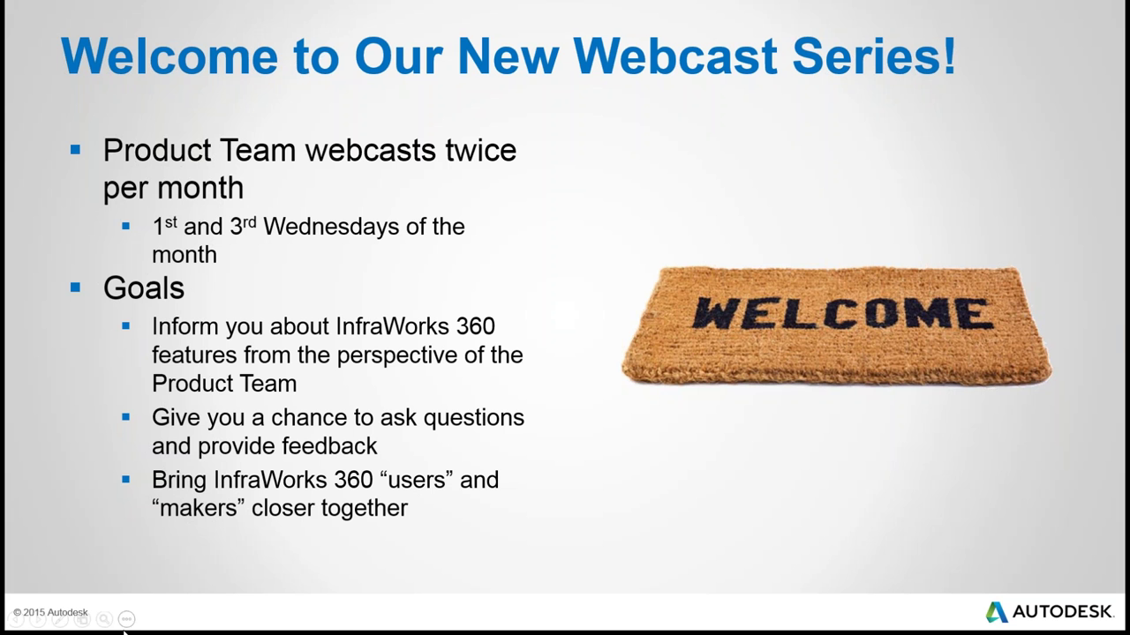
Advance to the 'Next Webcast…' slide announcing Flood Simulation with InfraWorks 360 Project Boulder.
left_click(336, 627)
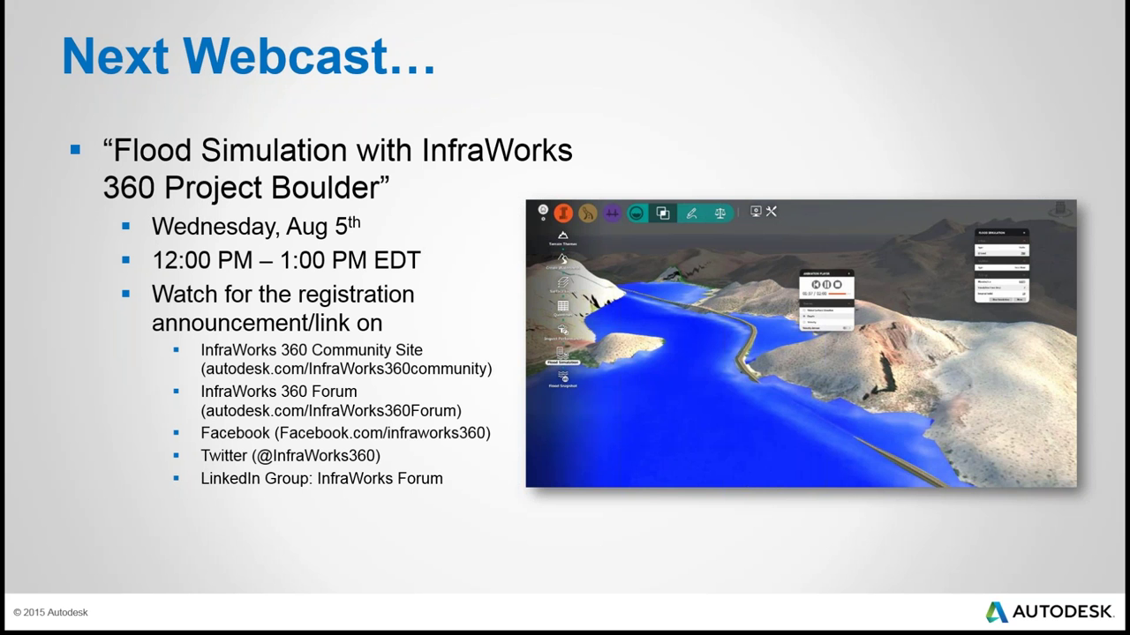
Advance the slideshow to the 'Potential Future Webcast Topics' slide.
key("Right")
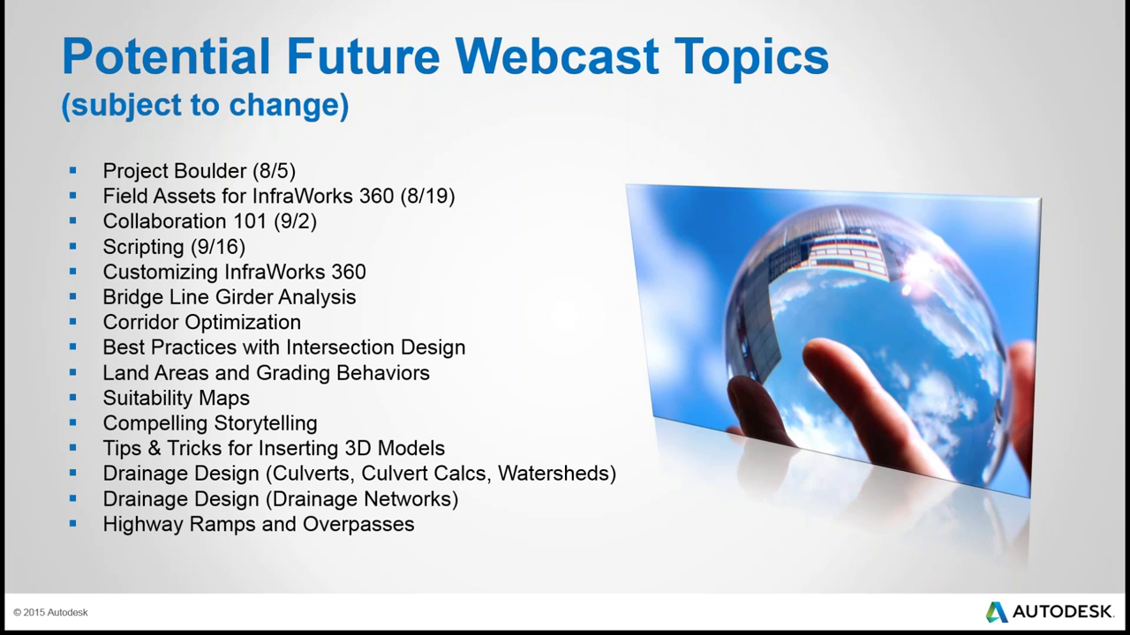
Advance the slideshow to the 'Poll' section slide.
left_click(880, 606)
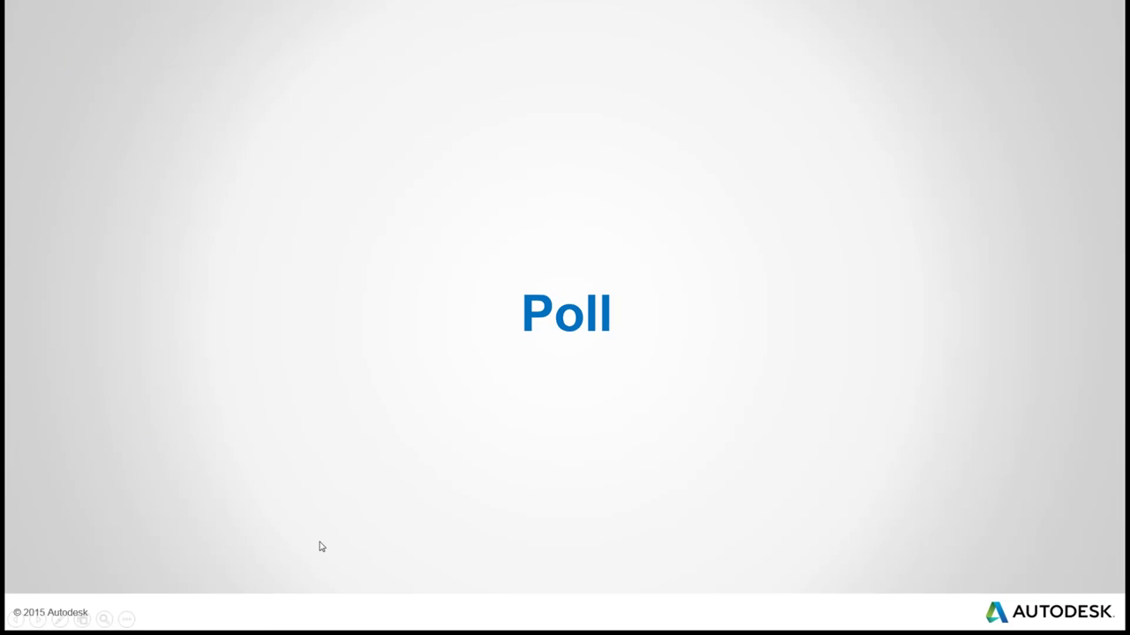
Advance past the Poll slide to the preview-features Disclaimer slide.
key("Right")
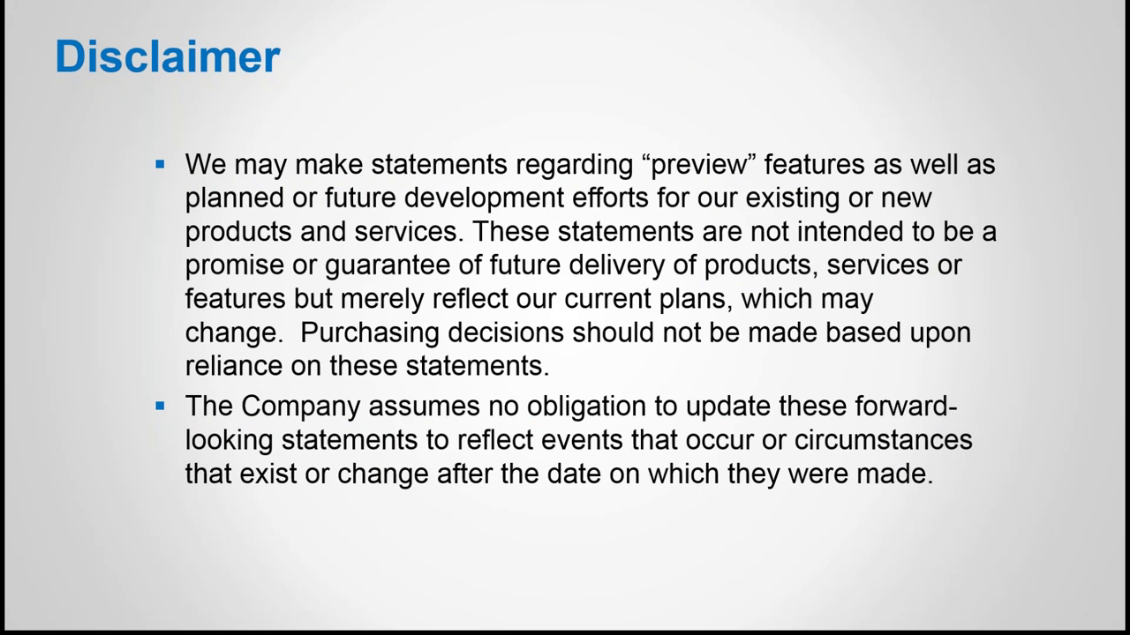
Move on to InfraWorks' My Models page filtered by 'dubai' to the two Dubai Marina Palm models.
key("Right")
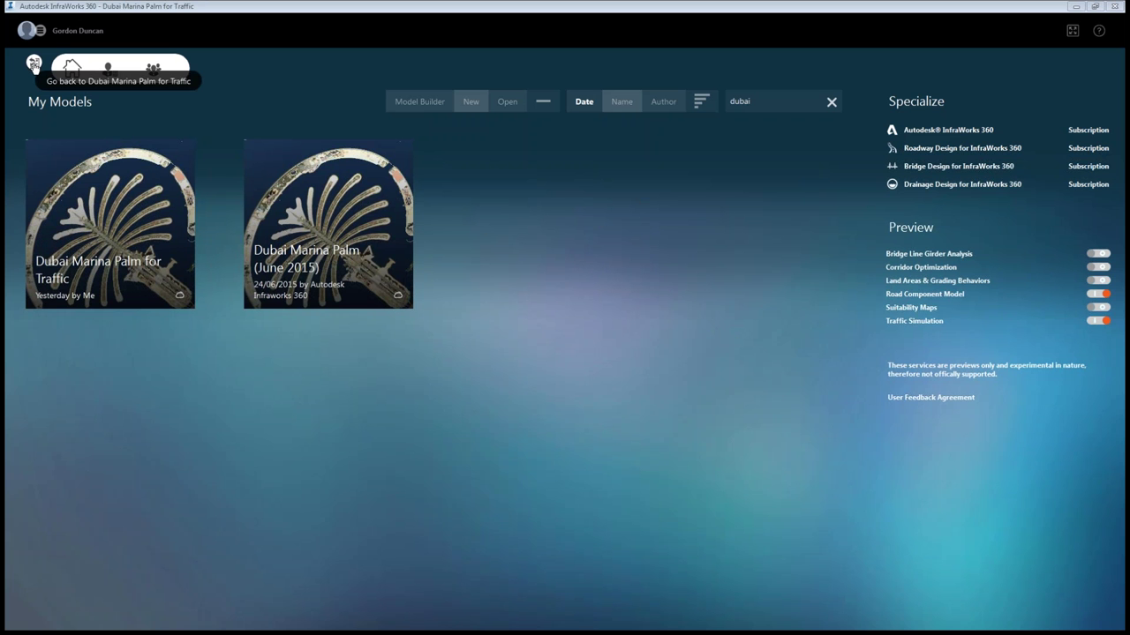
Go back to the open 'Dubai Marina Palm for Traffic' model in the 3D view.
left_click(34, 64)
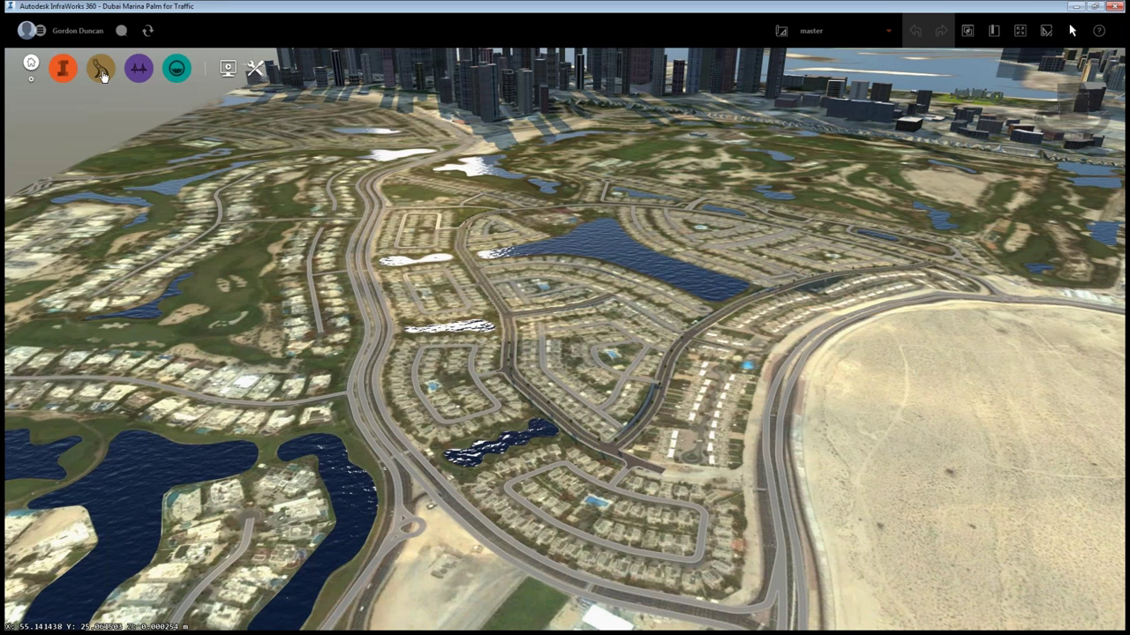
Show the Analyze tools list and start the Traffic Simulation tool.
left_click(102, 75)
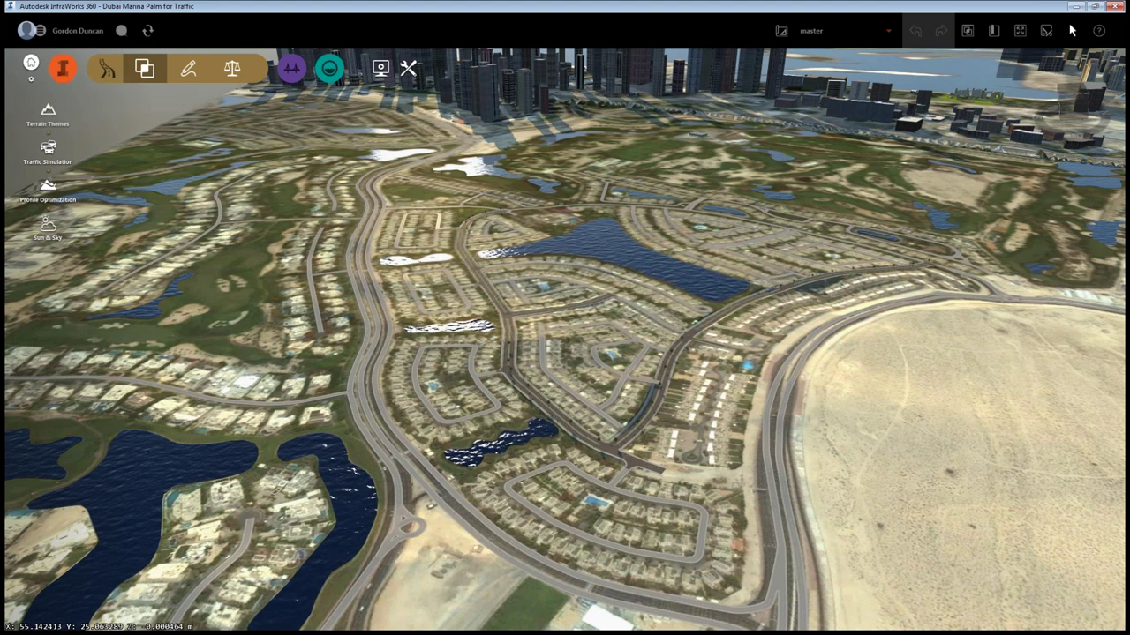
left_click(144, 73)
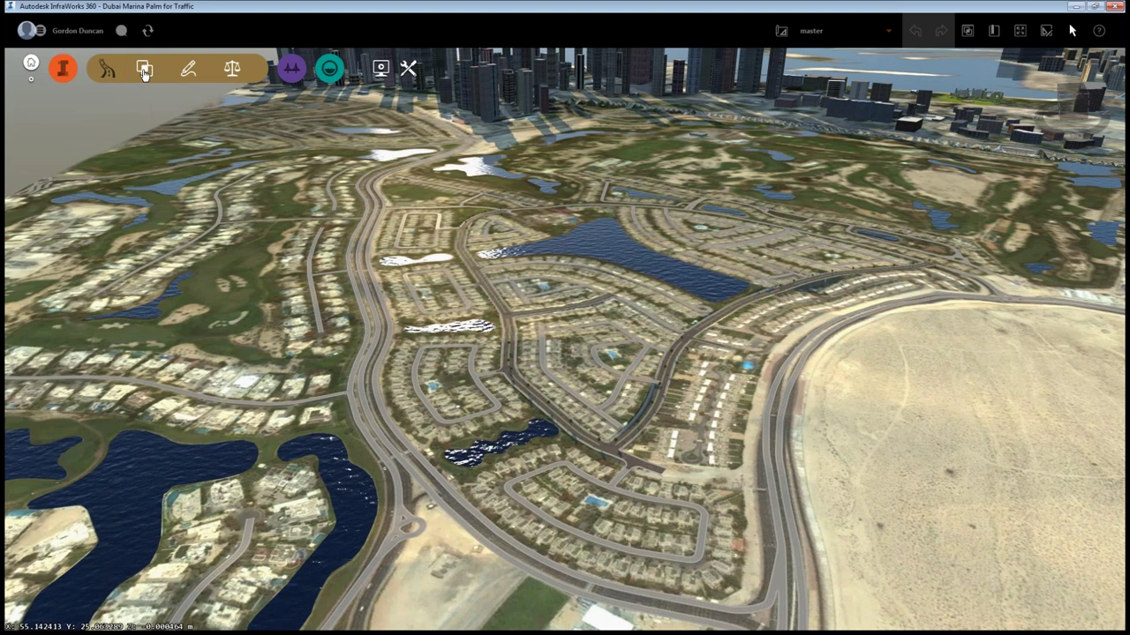
left_click(145, 73)
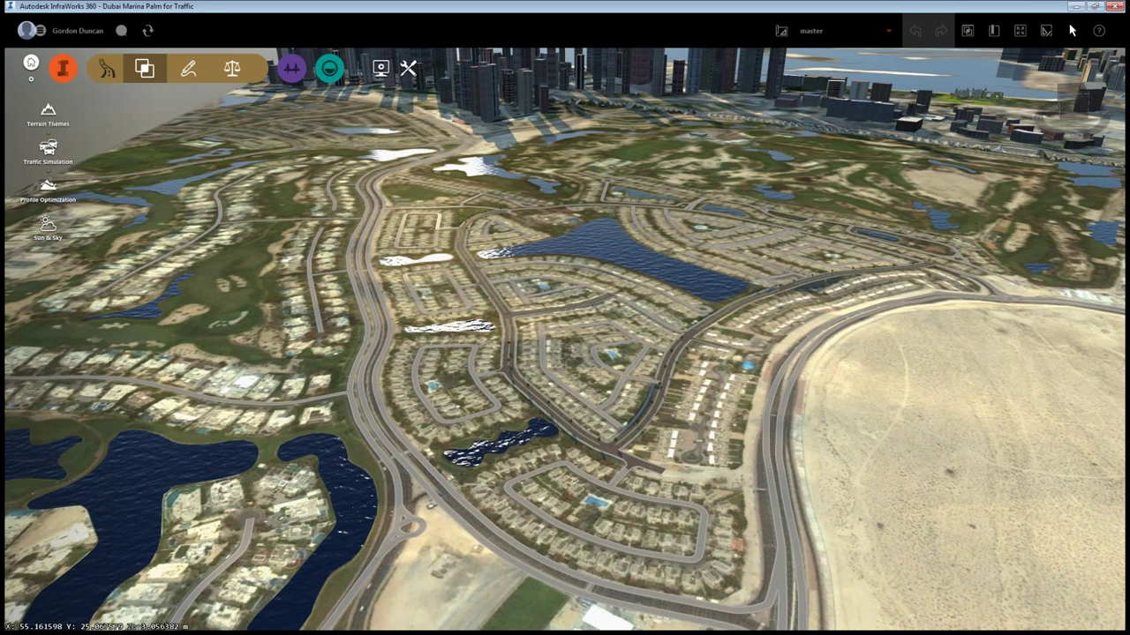
left_click(50, 157)
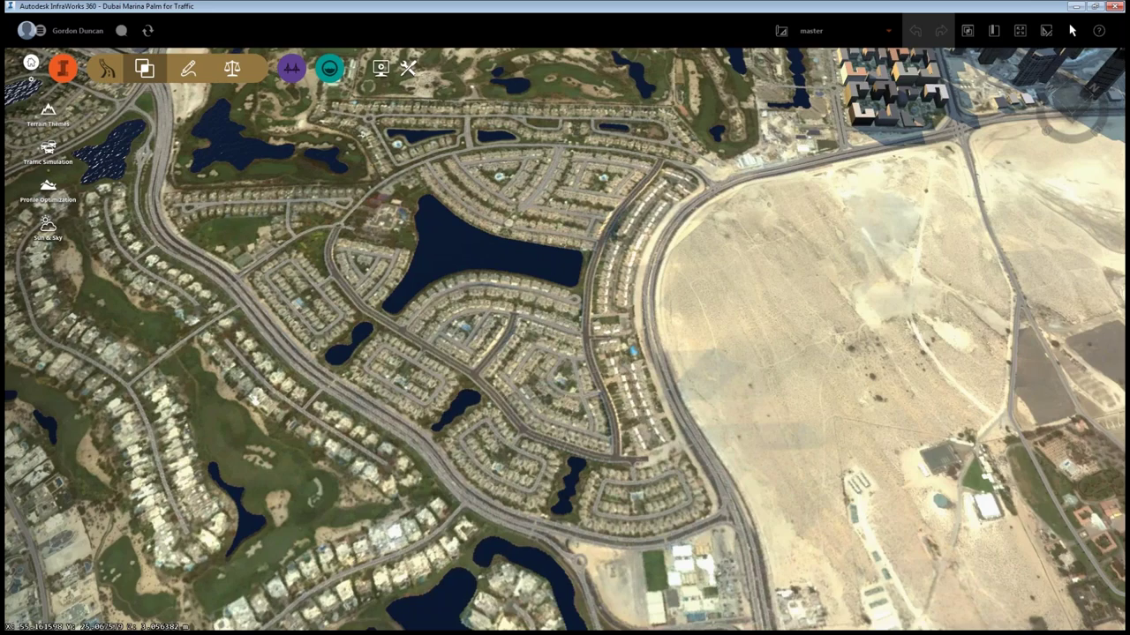
scroll(320, 386, "up", 3)
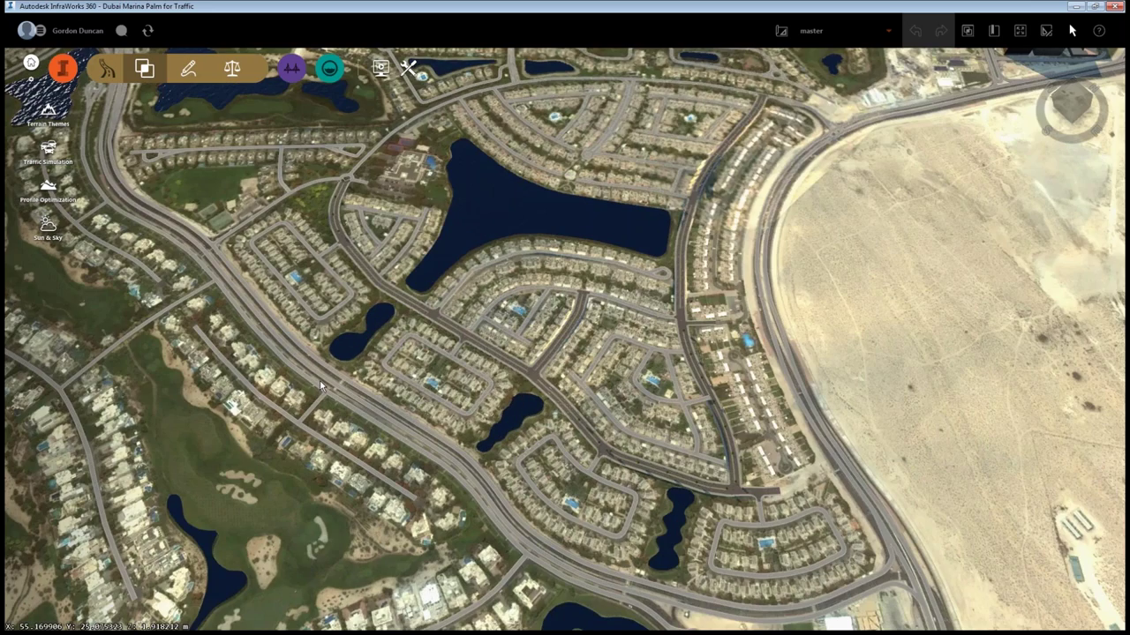
scroll(320, 386, "up", 3)
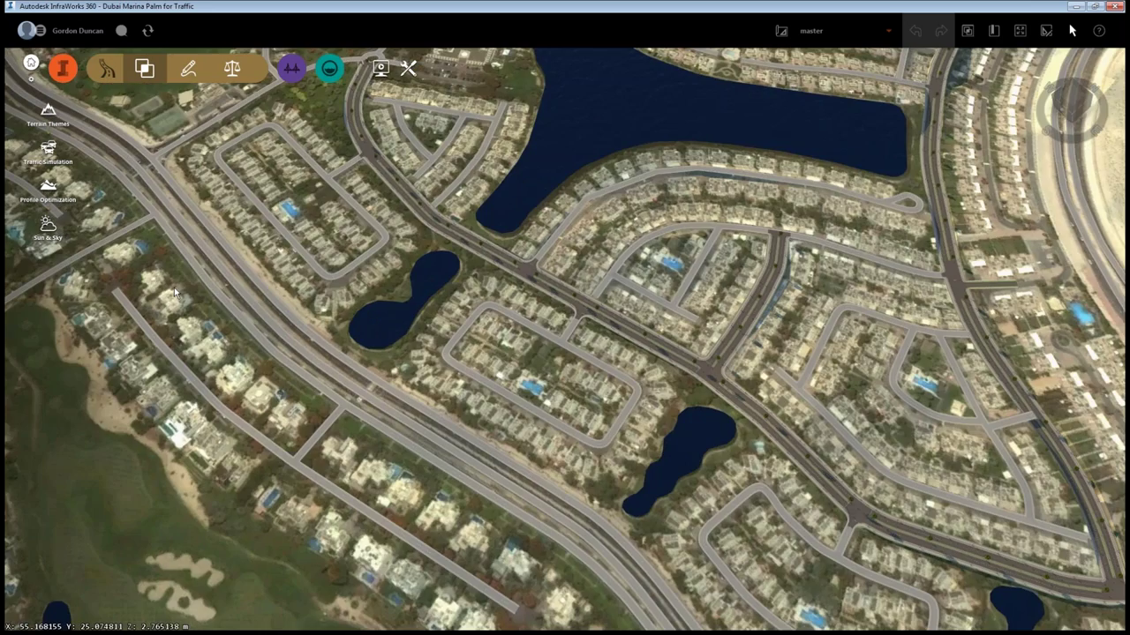
right_click(129, 230)
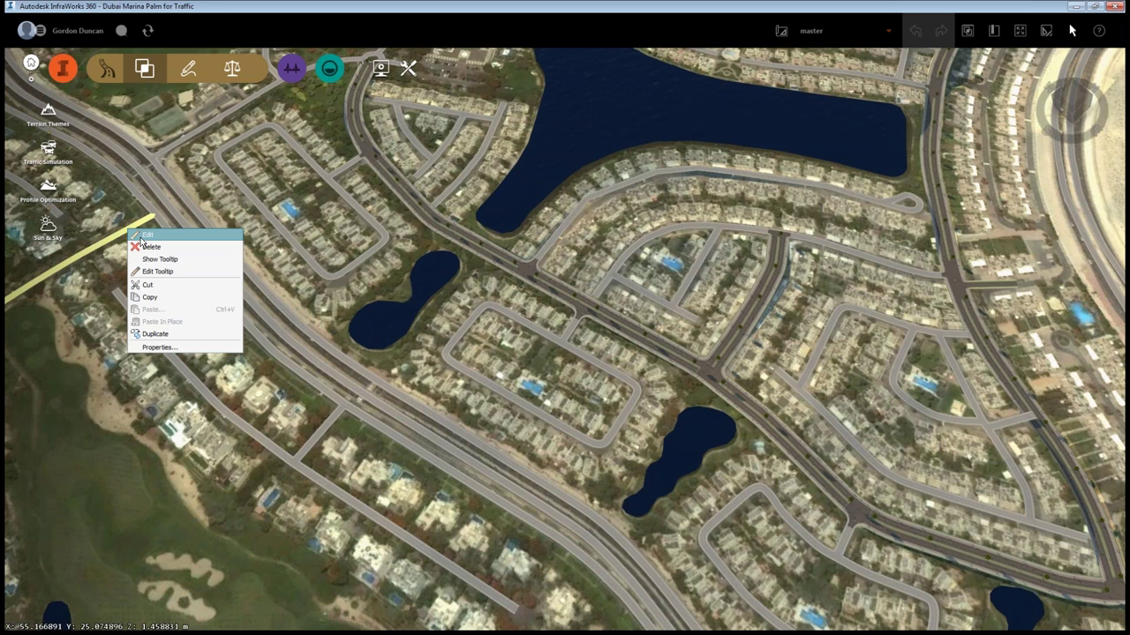
left_click(143, 236)
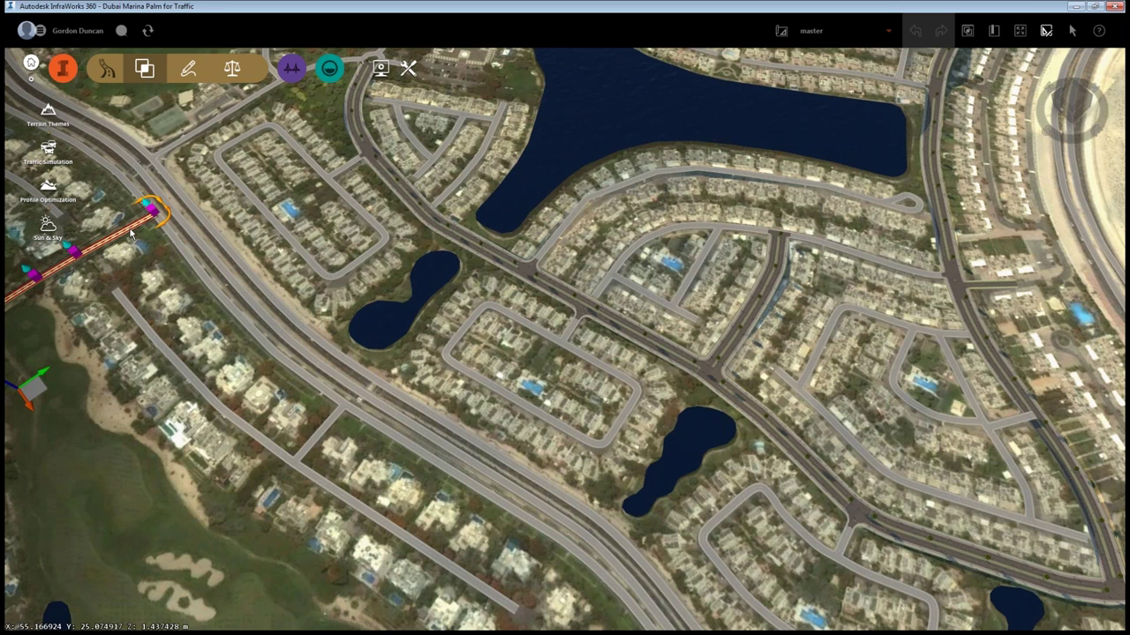
right_click(129, 229)
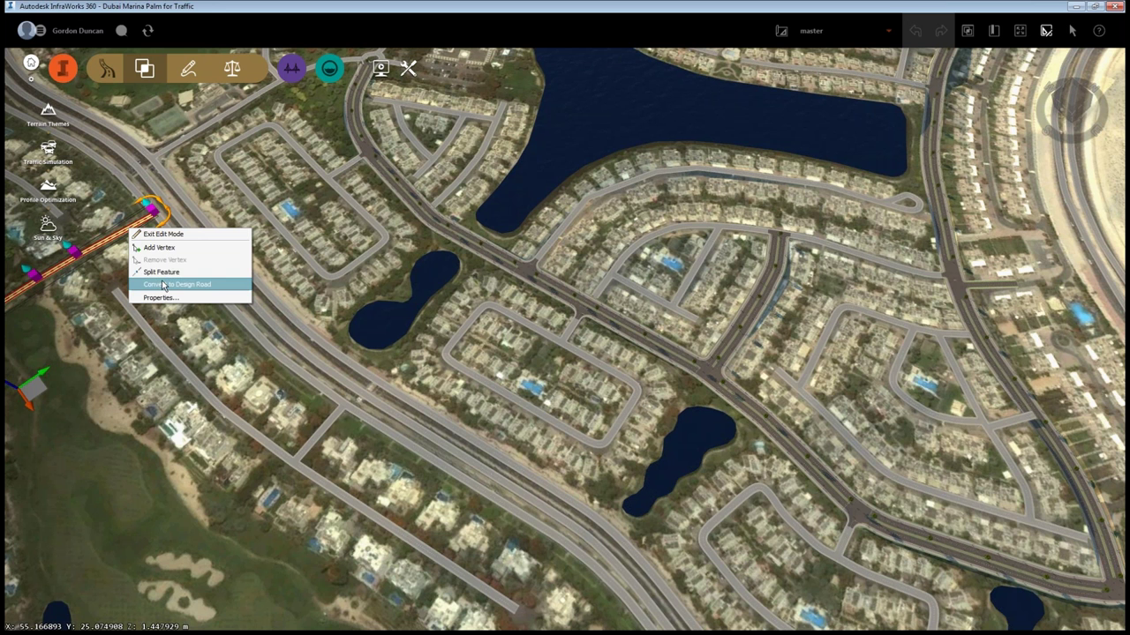
left_click(226, 346)
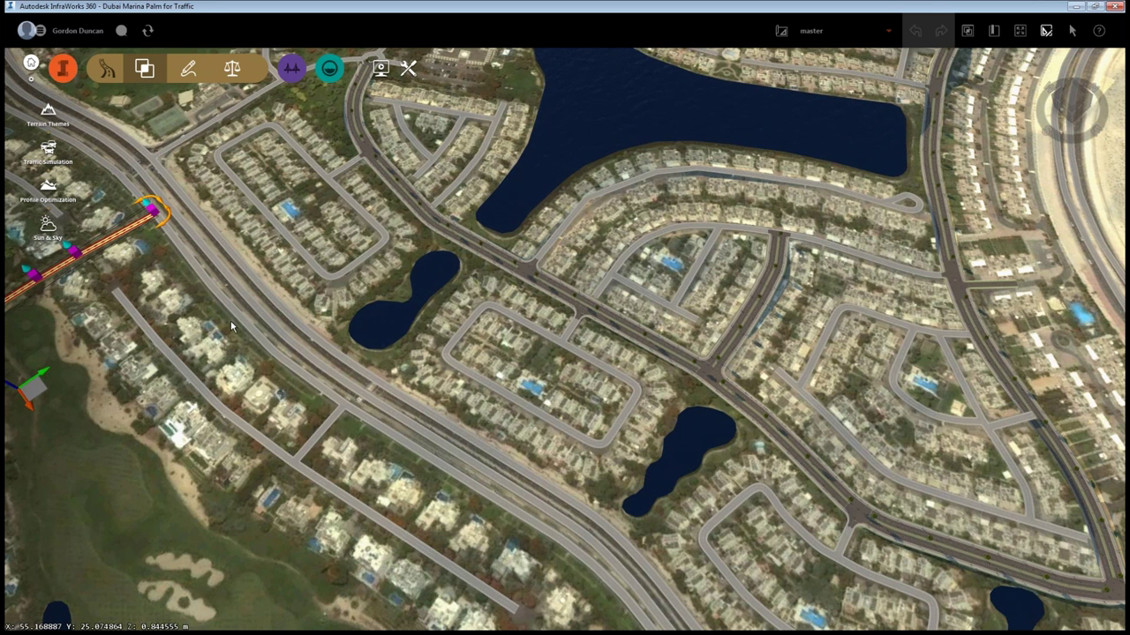
left_click(231, 320)
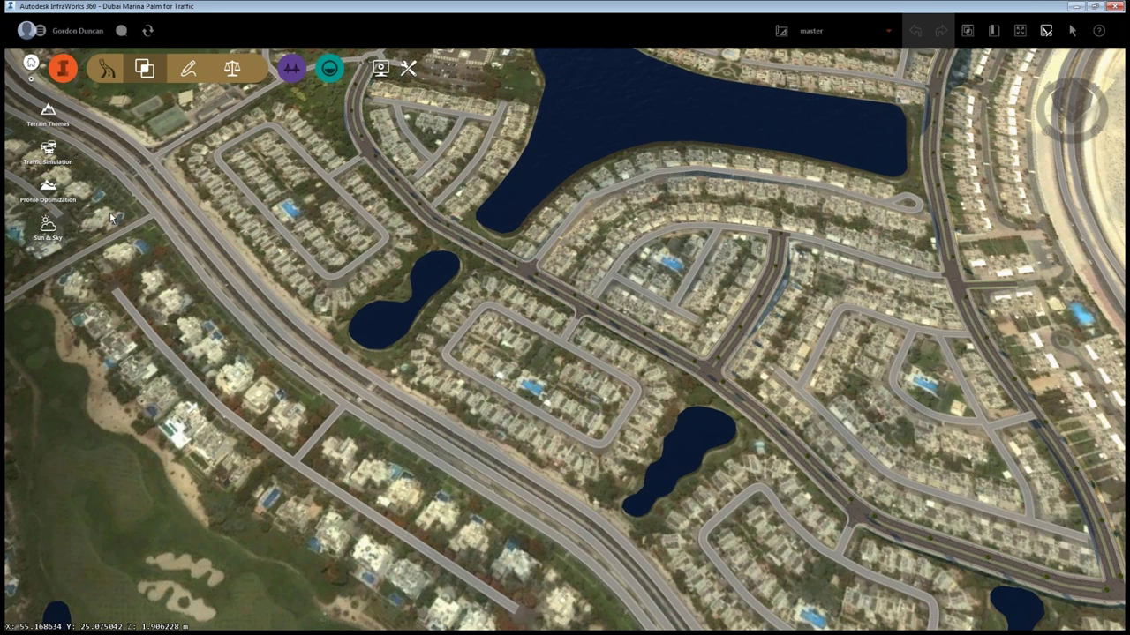
Draw the Traffic Study Area 1 boundary along the villa road down to its southeast end.
left_click(69, 157)
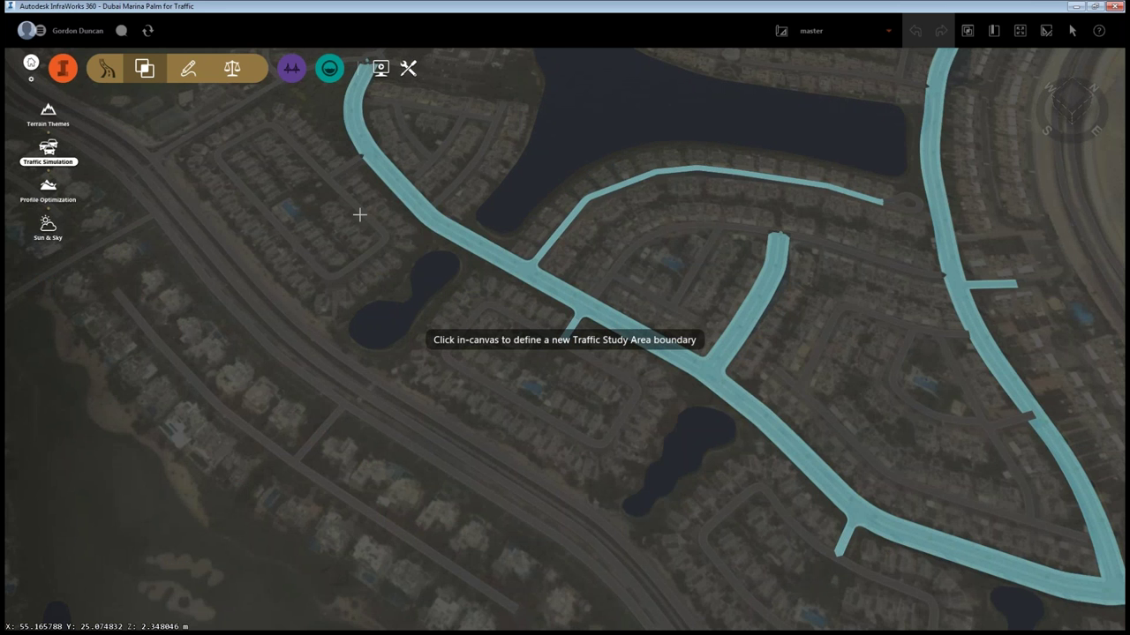
left_click(309, 149)
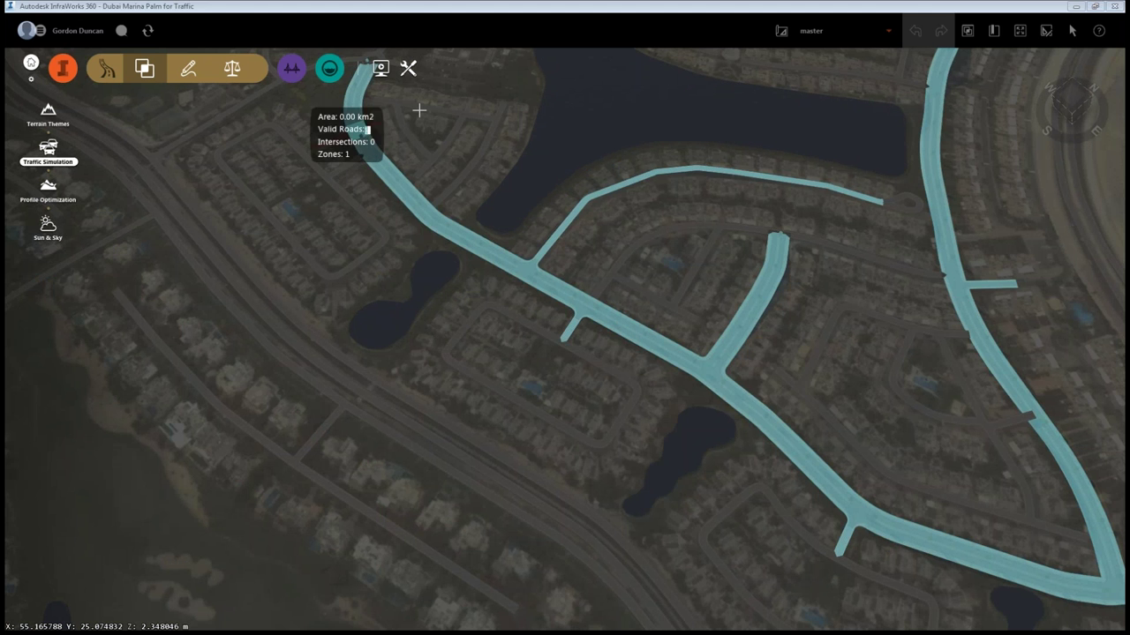
left_click(418, 112)
left_click(600, 238)
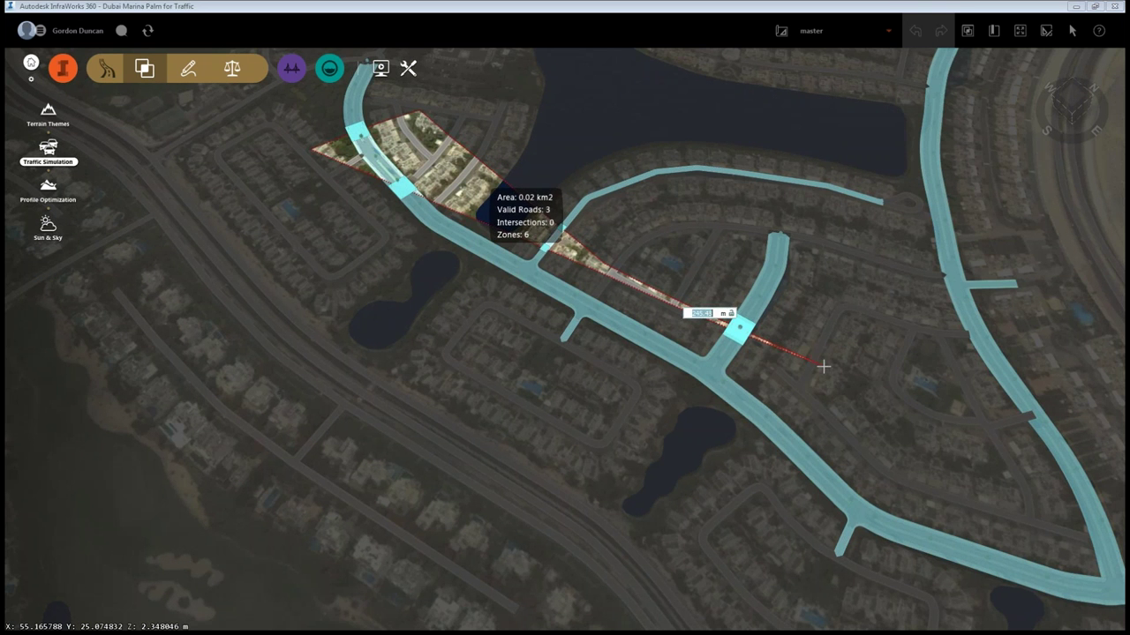
left_click(823, 366)
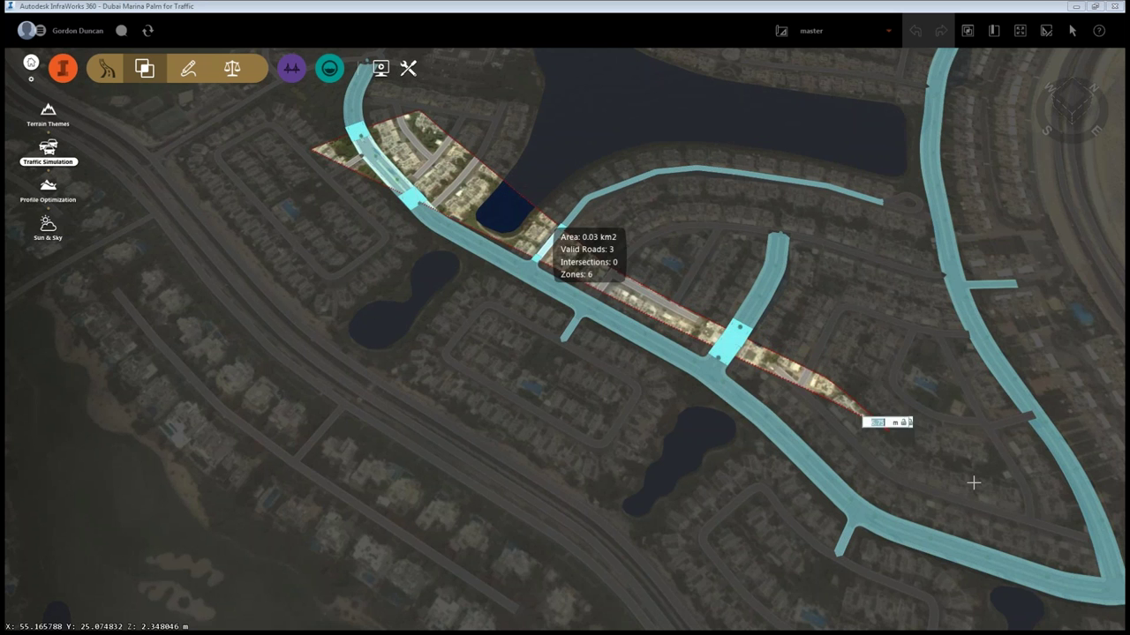
left_click(1031, 529)
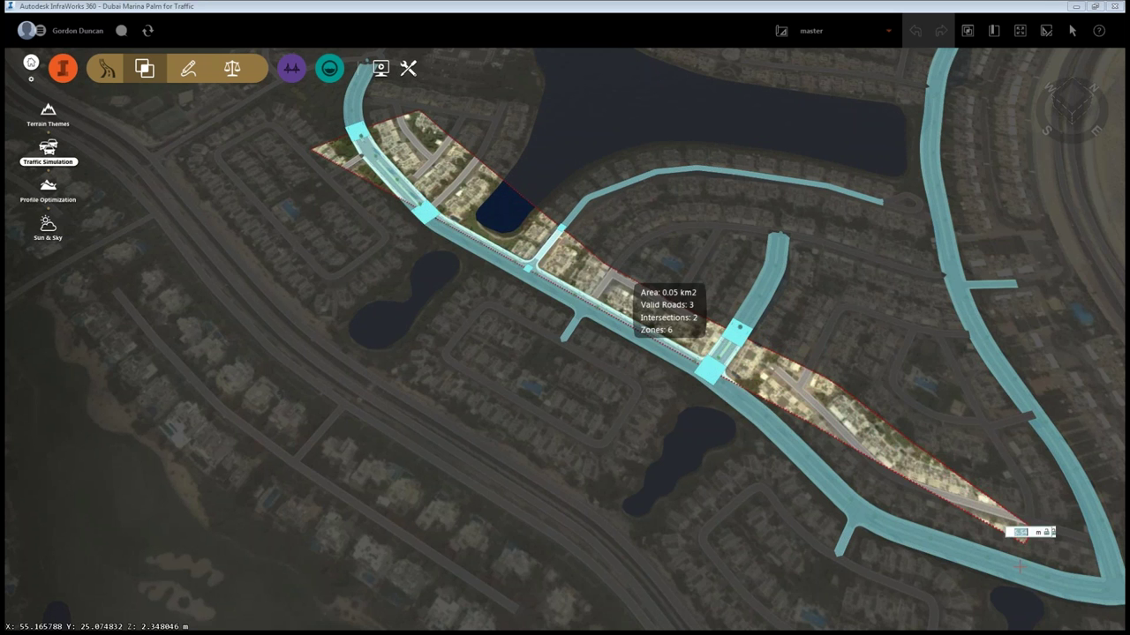
left_click(999, 609)
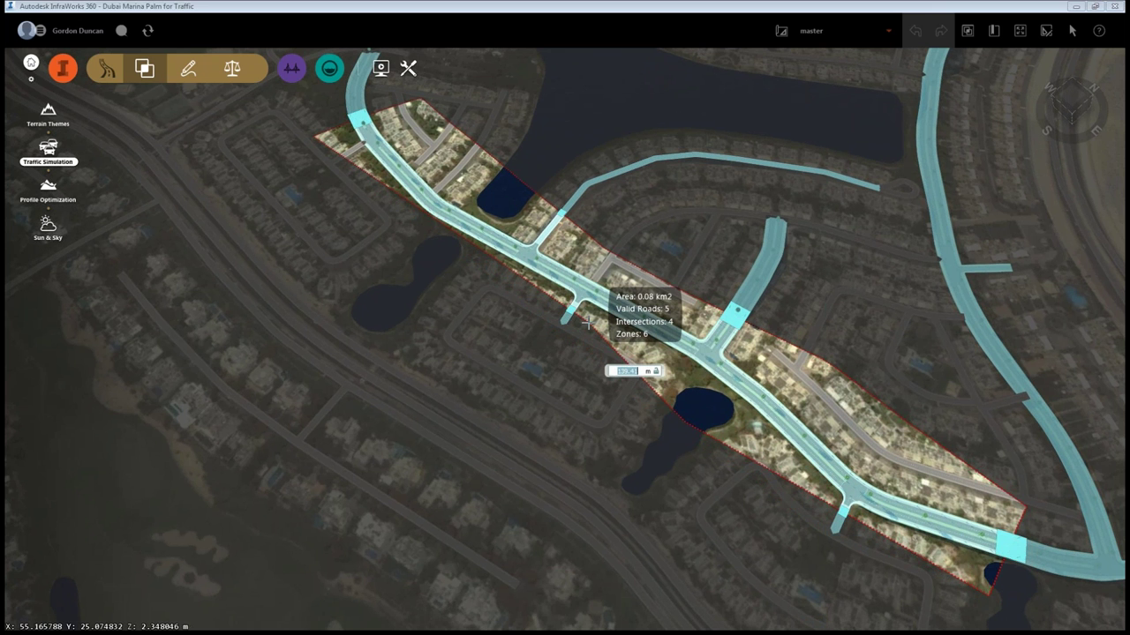
double_click(380, 212)
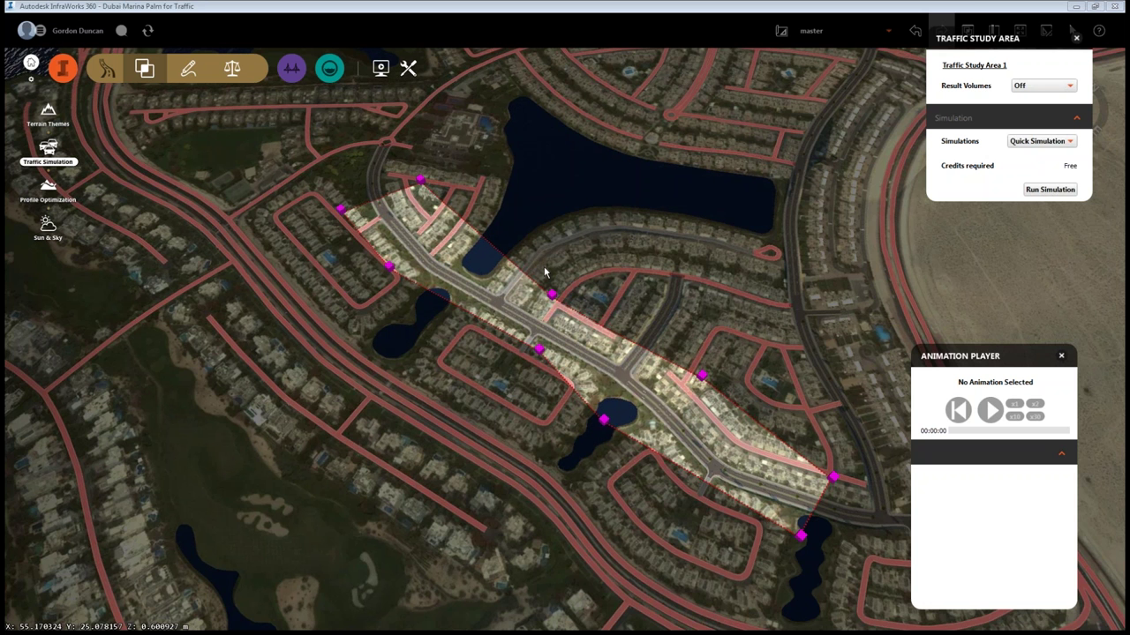
Zoom the map so the whole Traffic Study Area 1 corridor is in view.
scroll(545, 272, "up", 1)
scroll(544, 272, "up", 1)
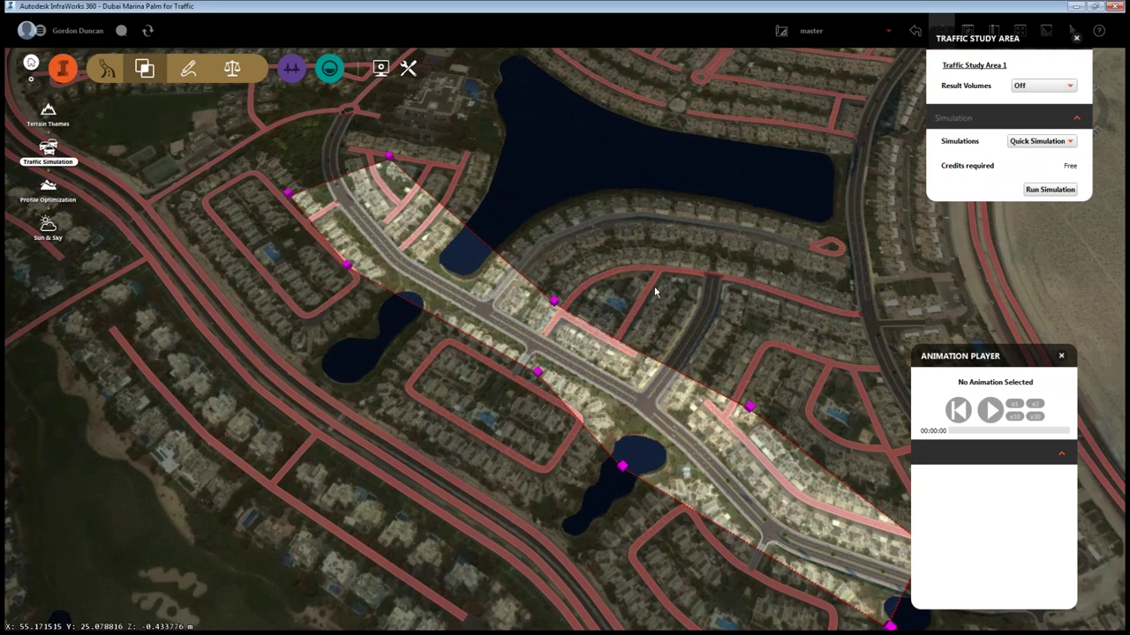
left_click(953, 69)
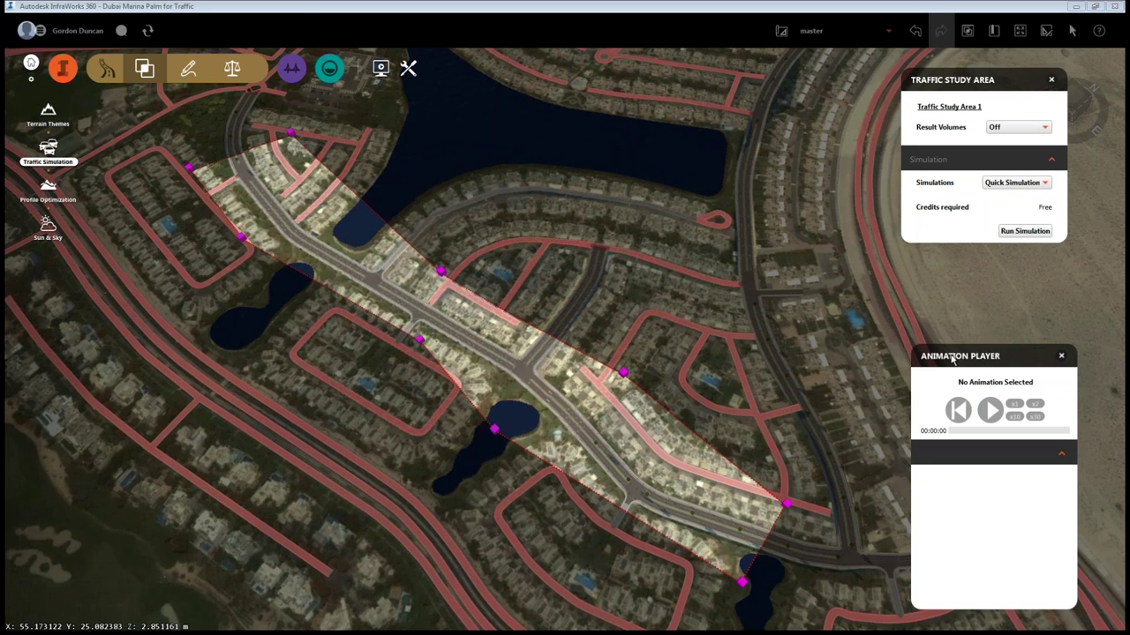
left_click_drag(954, 360, 951, 344)
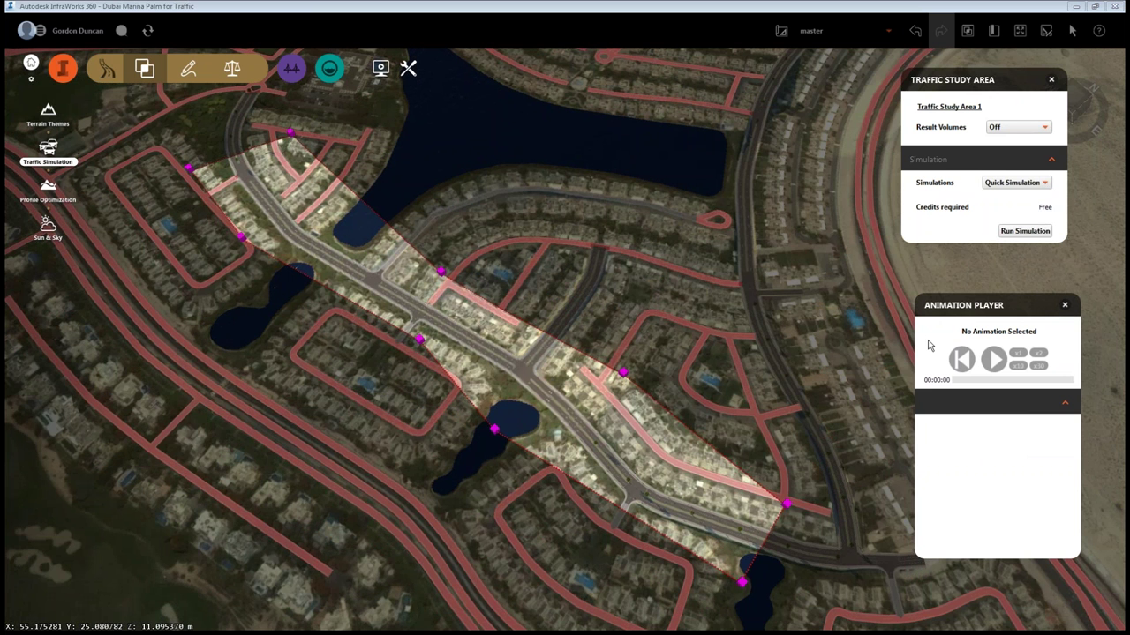
left_click(998, 186)
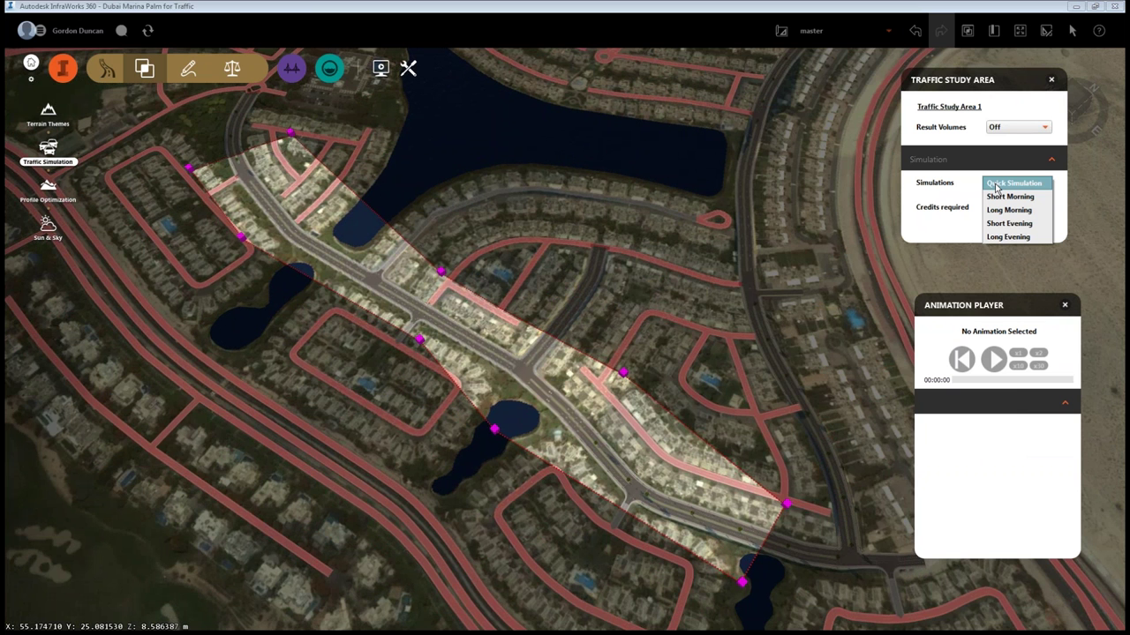
left_click(997, 183)
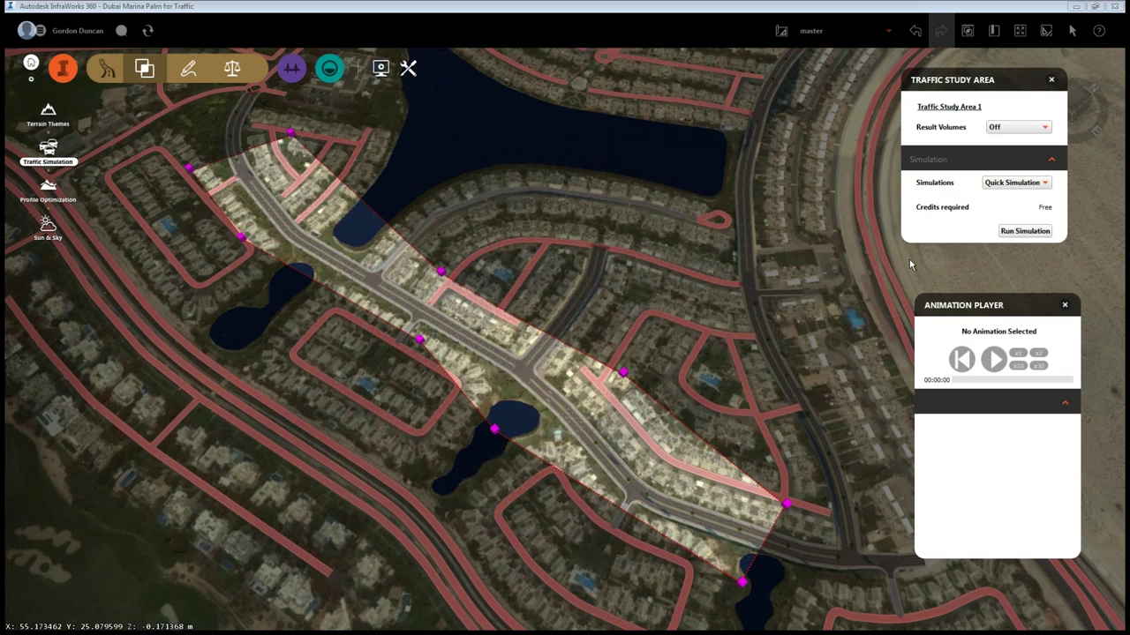
Run the Quick Simulation on Traffic Study Area 1.
left_click(1016, 235)
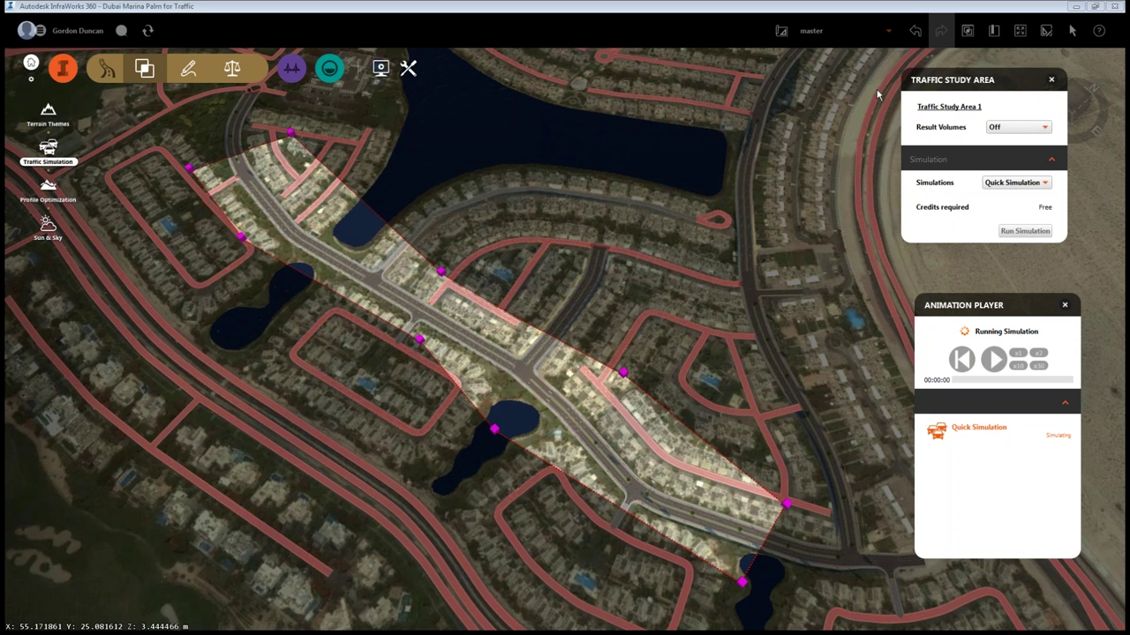
Switch to the QuickAnimation proposal and load its Quick Simulation run (08:00:01–08:10:00) for playback.
left_click(888, 36)
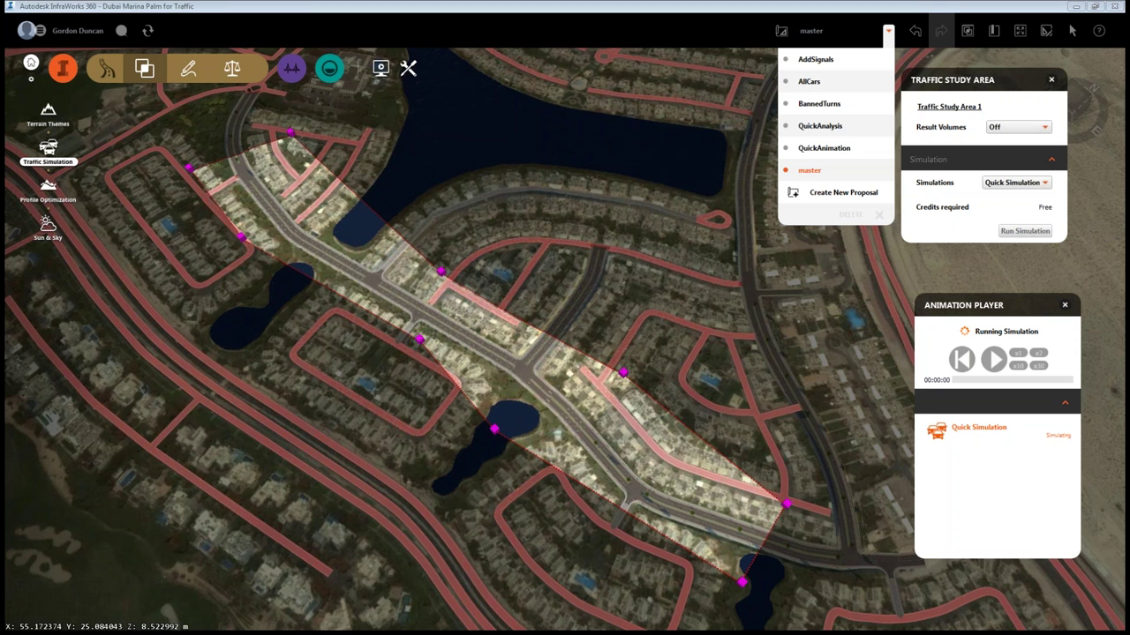
left_click(835, 148)
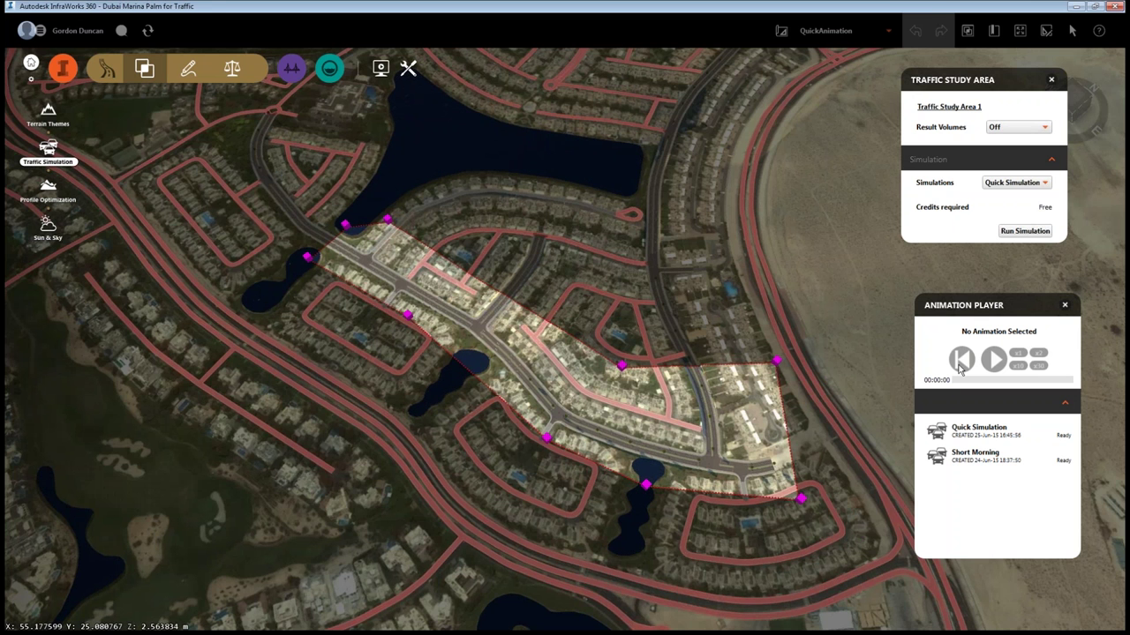
left_click_drag(961, 313, 947, 291)
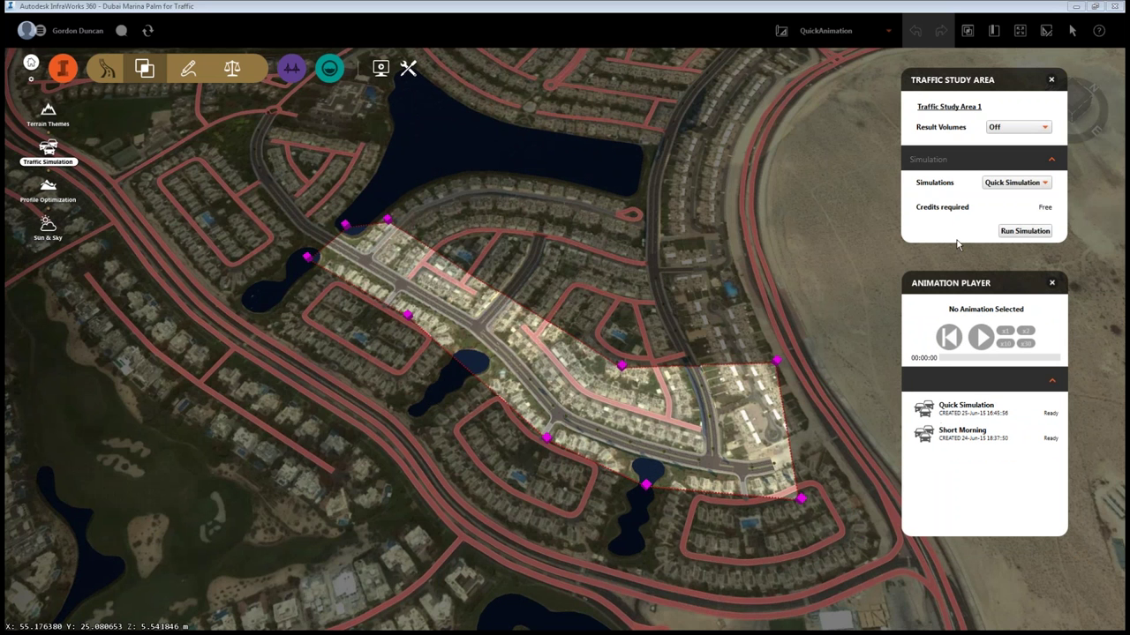
left_click(1011, 186)
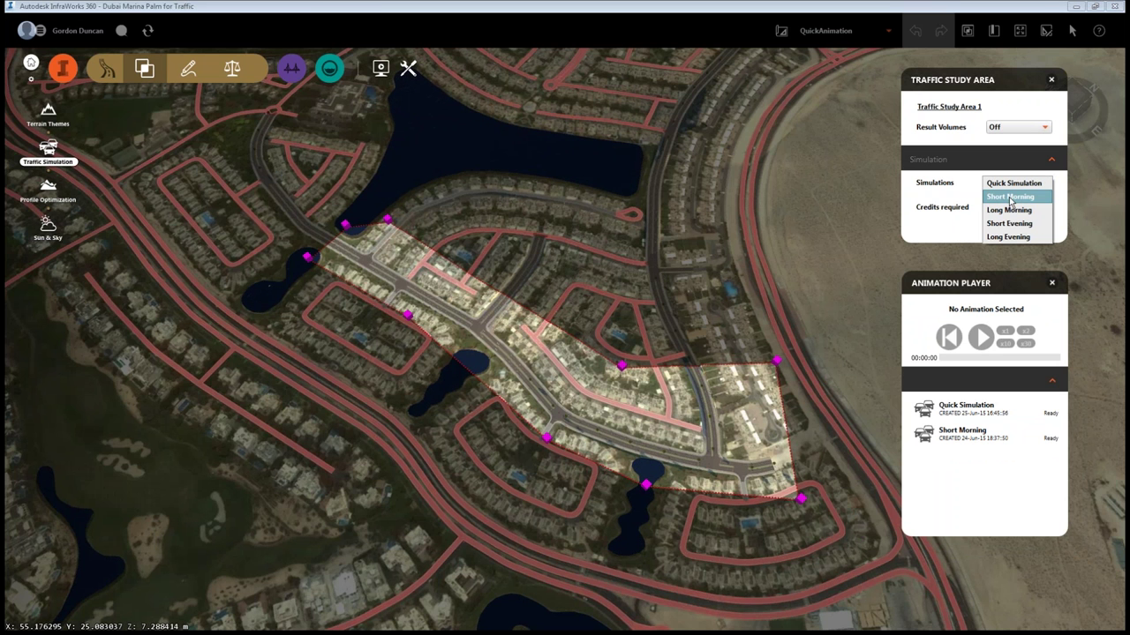
left_click(856, 181)
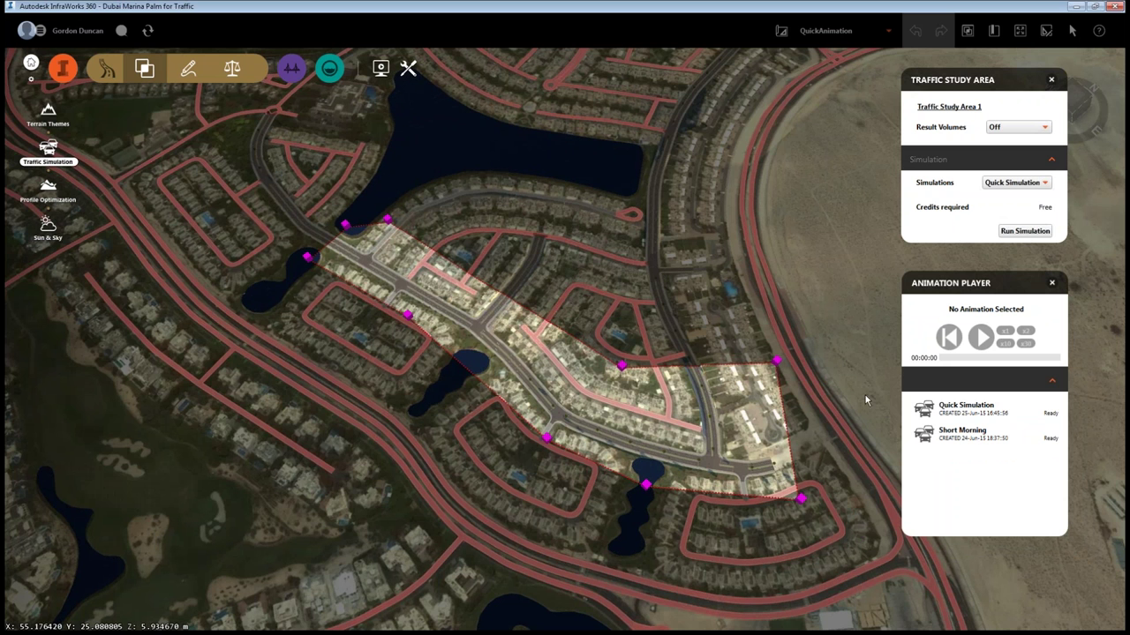
left_click(968, 408)
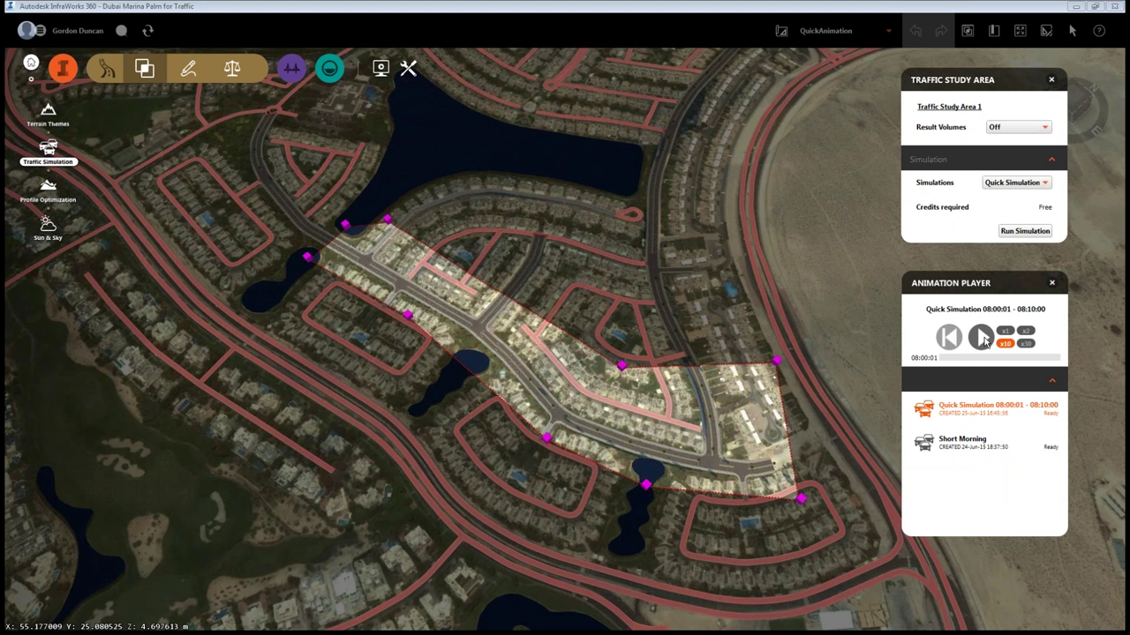
Start the Quick Simulation playing at x1 speed, zooming and tilting toward the villa roads.
left_click(982, 339)
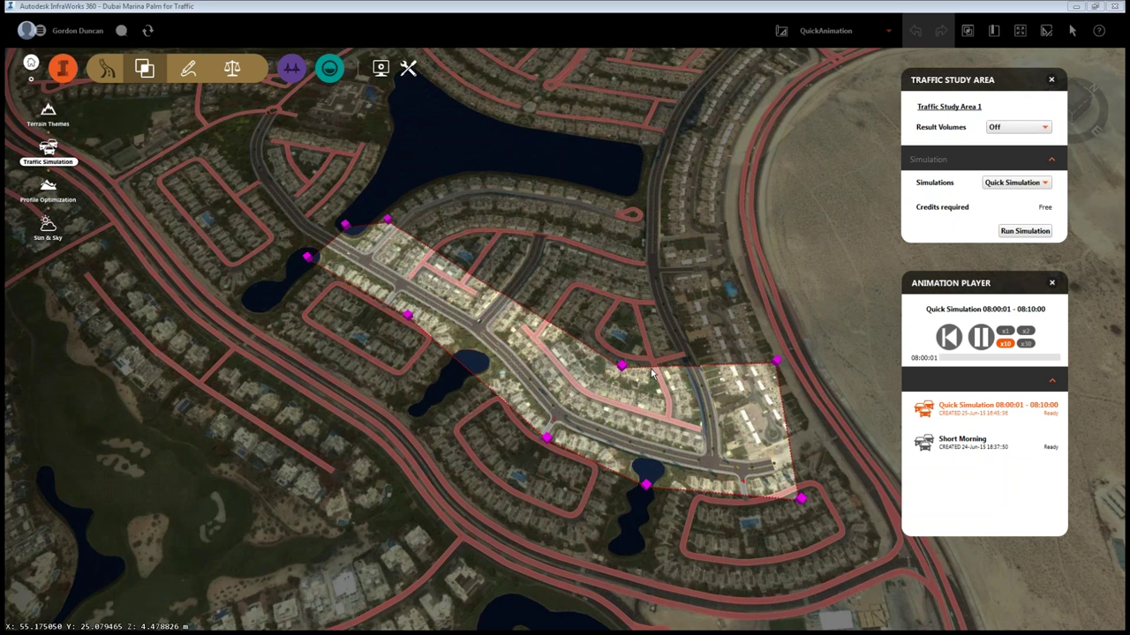
scroll(505, 360, "up", 1)
scroll(506, 360, "up", 3)
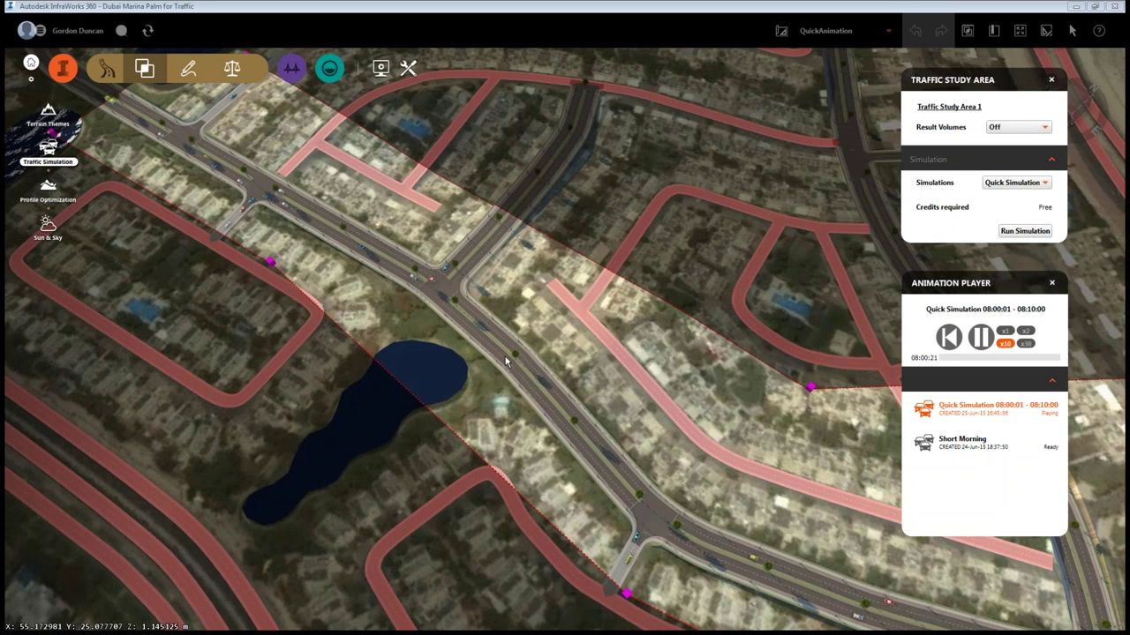
scroll(505, 360, "up", 3)
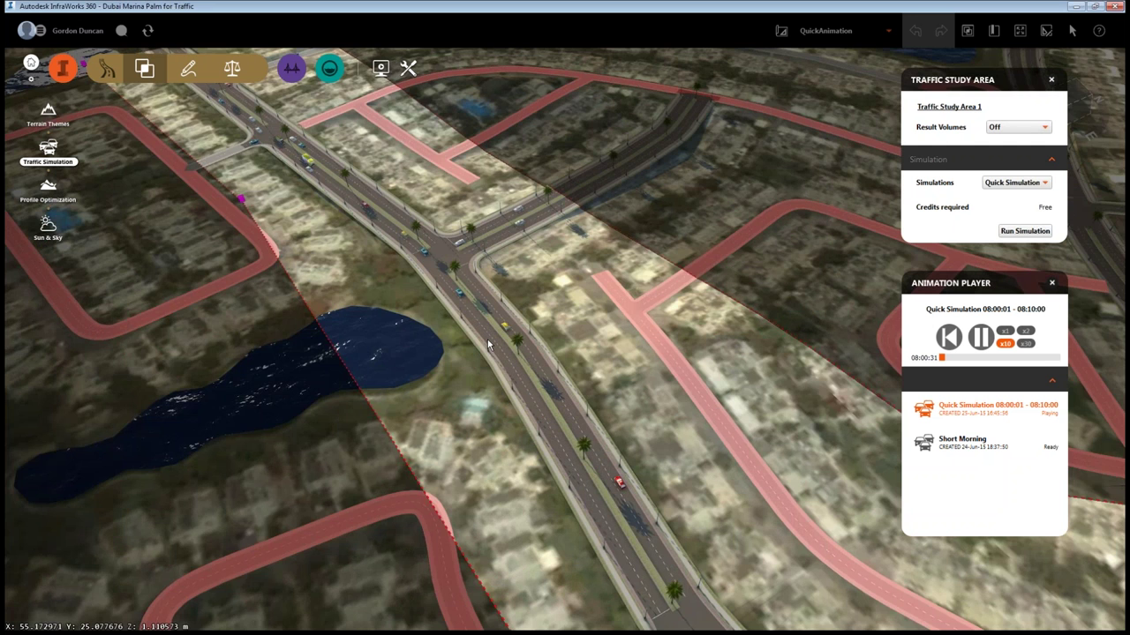
middle_click_drag(488, 344, 530, 351)
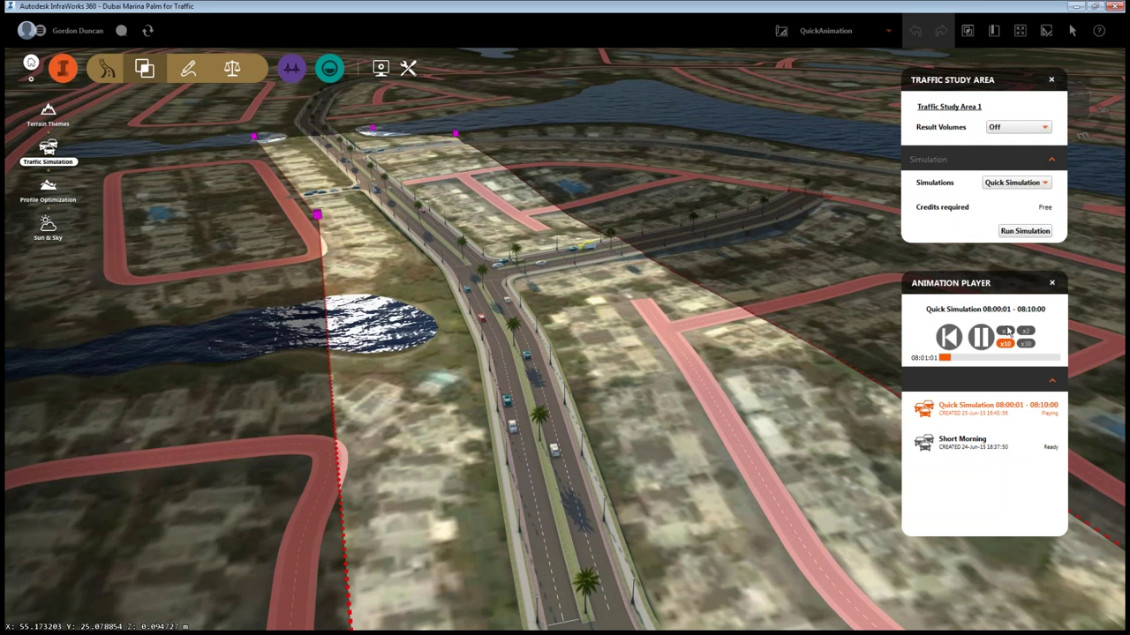
left_click(1005, 332)
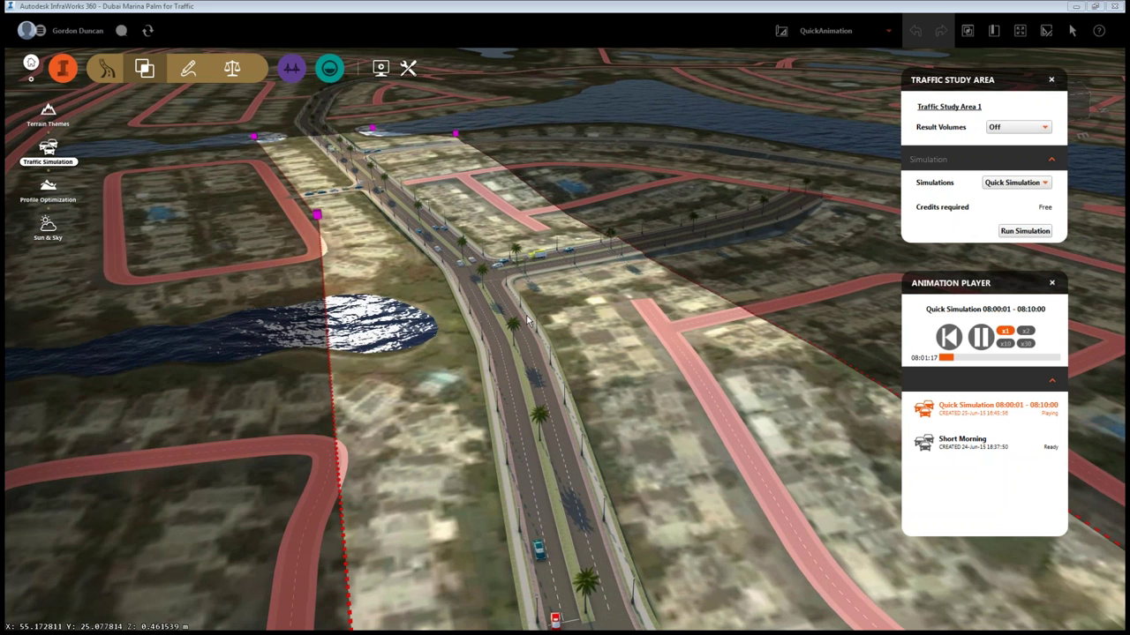
Zoom, tilt and turn the 3D view to follow the cars through the road junction.
scroll(527, 321, "up", 2)
scroll(526, 320, "up", 1)
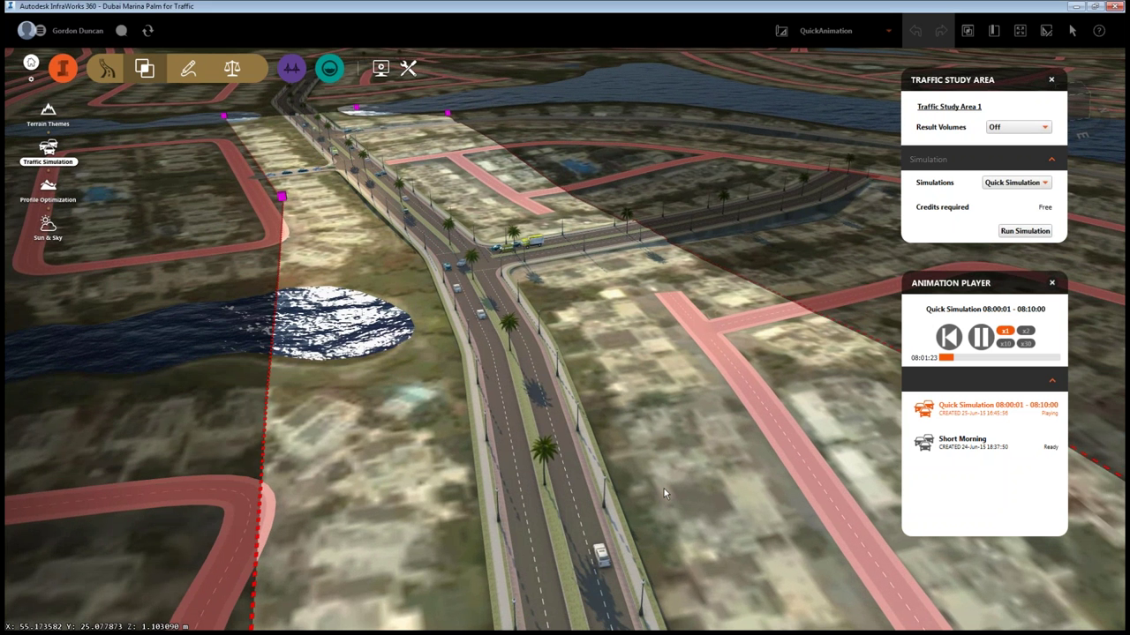
scroll(664, 488, "down", 1)
scroll(473, 458, "down", 1)
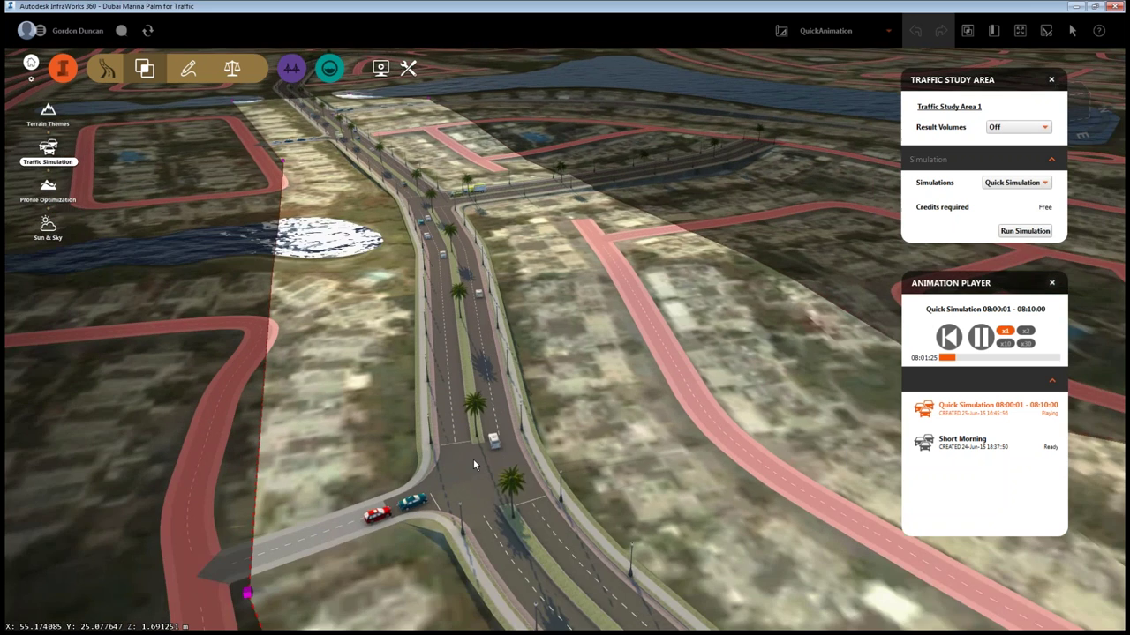
scroll(473, 464, "up", 1)
scroll(451, 495, "up", 1)
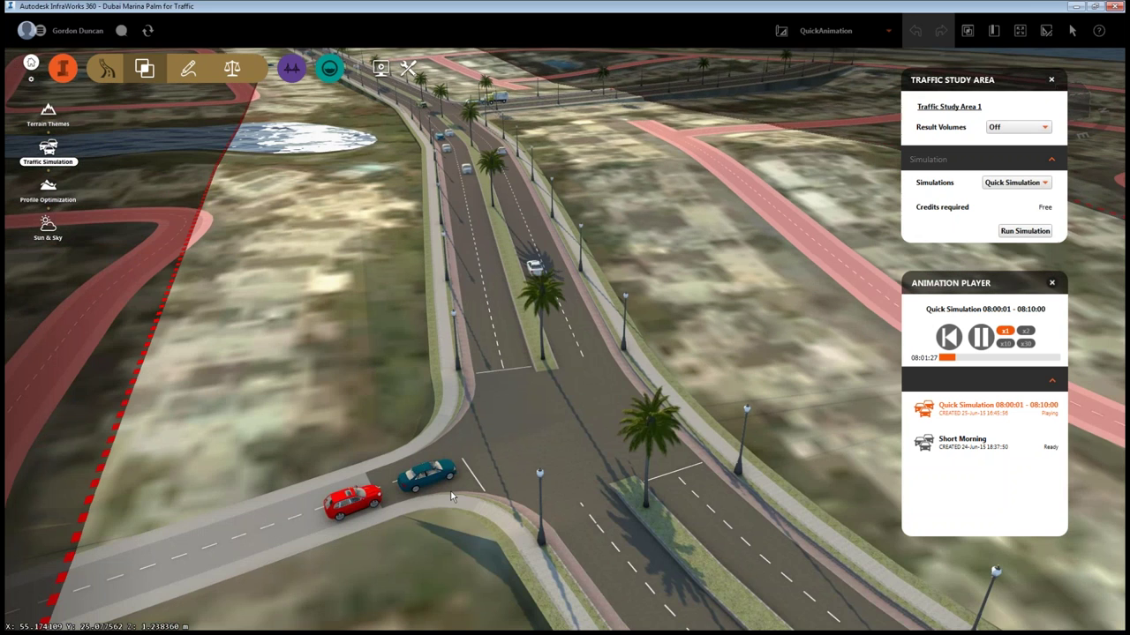
scroll(451, 497, "up", 1)
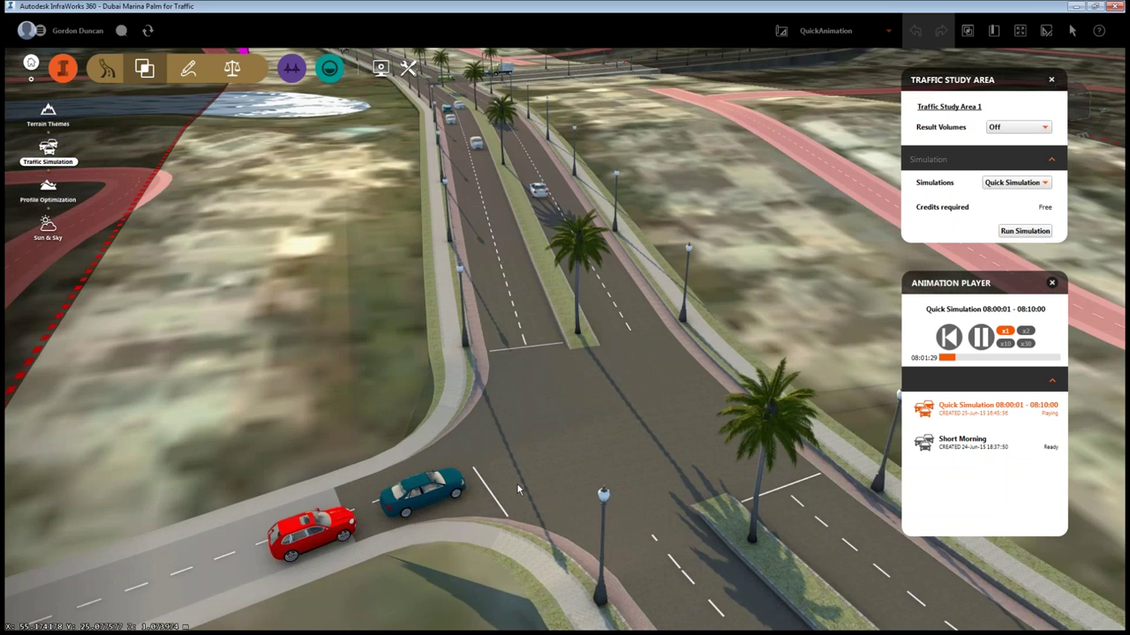
mouse_move(519, 491)
middle_mouse_down()
mouse_move(496, 451)
mouse_move(510, 474)
middle_mouse_up()
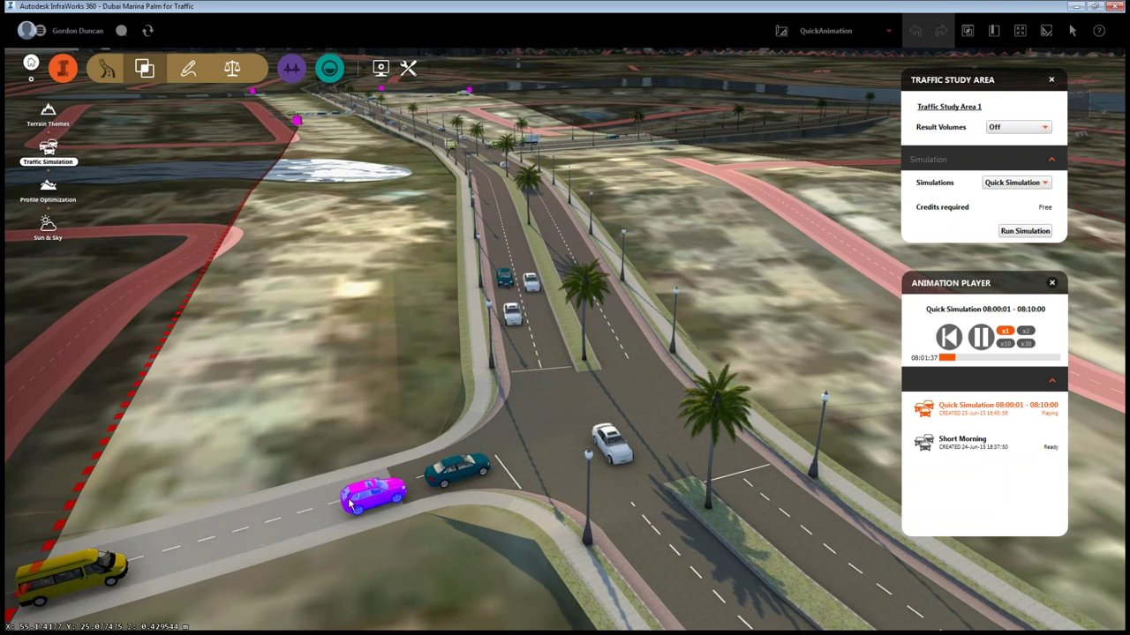
left_click_drag(351, 505, 525, 503)
scroll(466, 479, "up", 5)
scroll(526, 503, "down", 5)
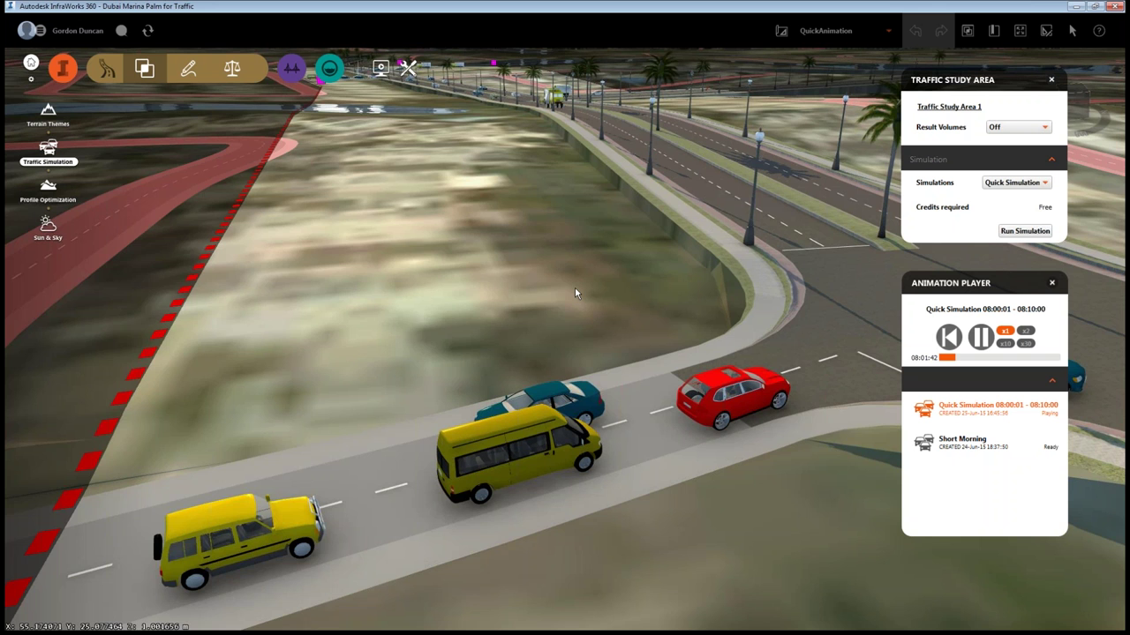
left_click_drag(574, 293, 890, 408)
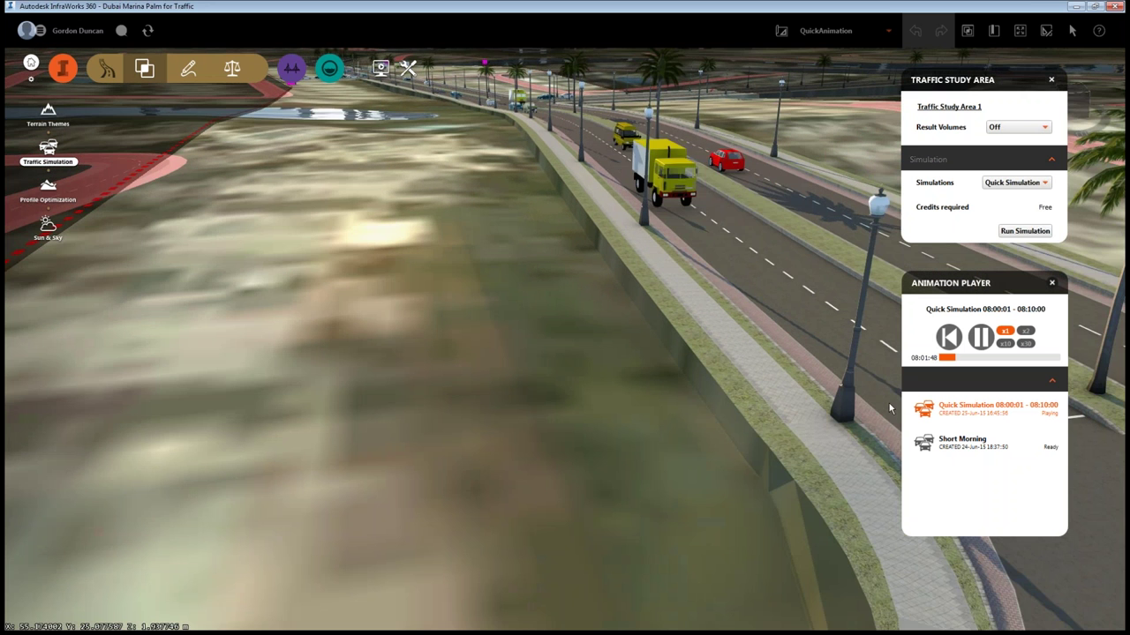
Run the animation at x10, then x2, orbit to the curving junction, and pause at 08:02:50.
left_click(1004, 344)
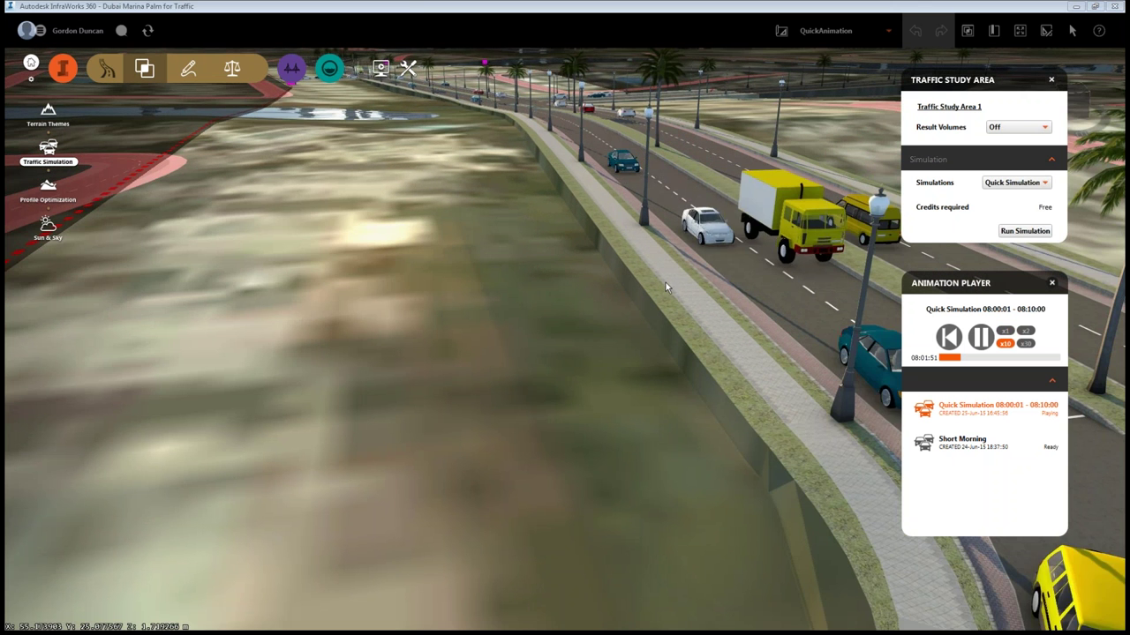
left_click(1026, 331)
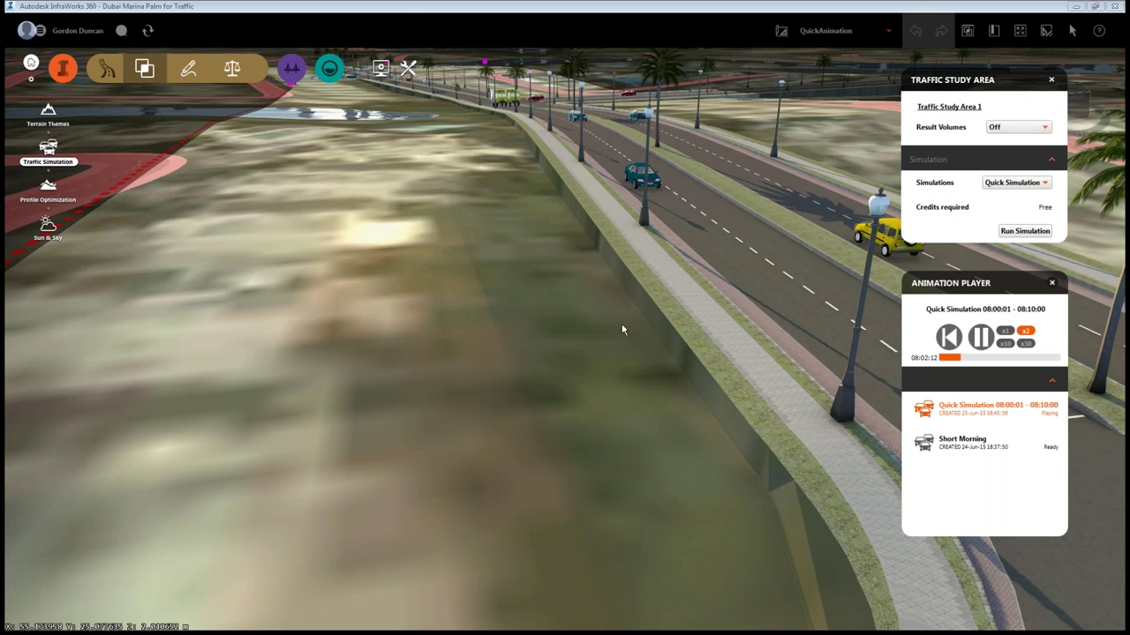
scroll(626, 331, "up", 2)
scroll(632, 333, "down", 1)
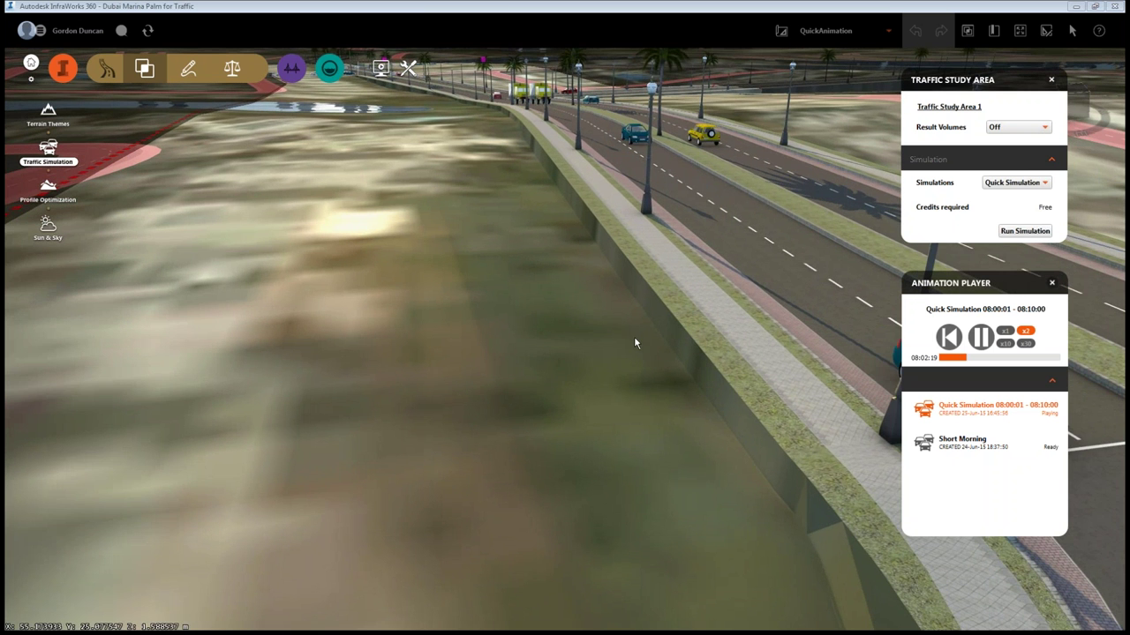
scroll(633, 336, "down", 2)
scroll(635, 353, "down", 2)
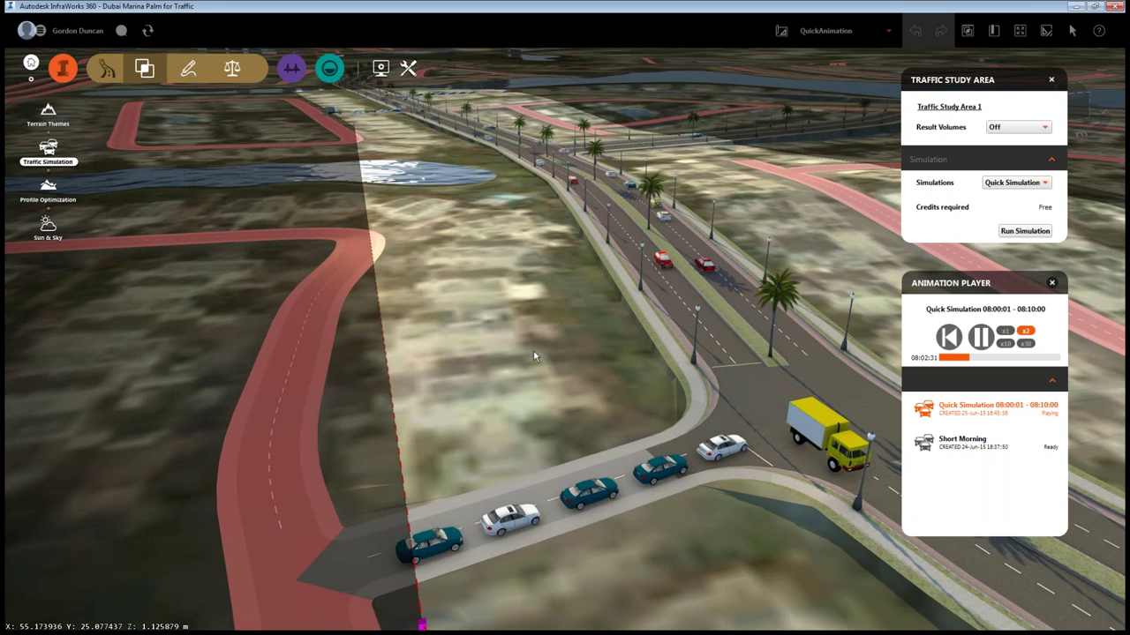
middle_click_drag(533, 350, 673, 322, "shift")
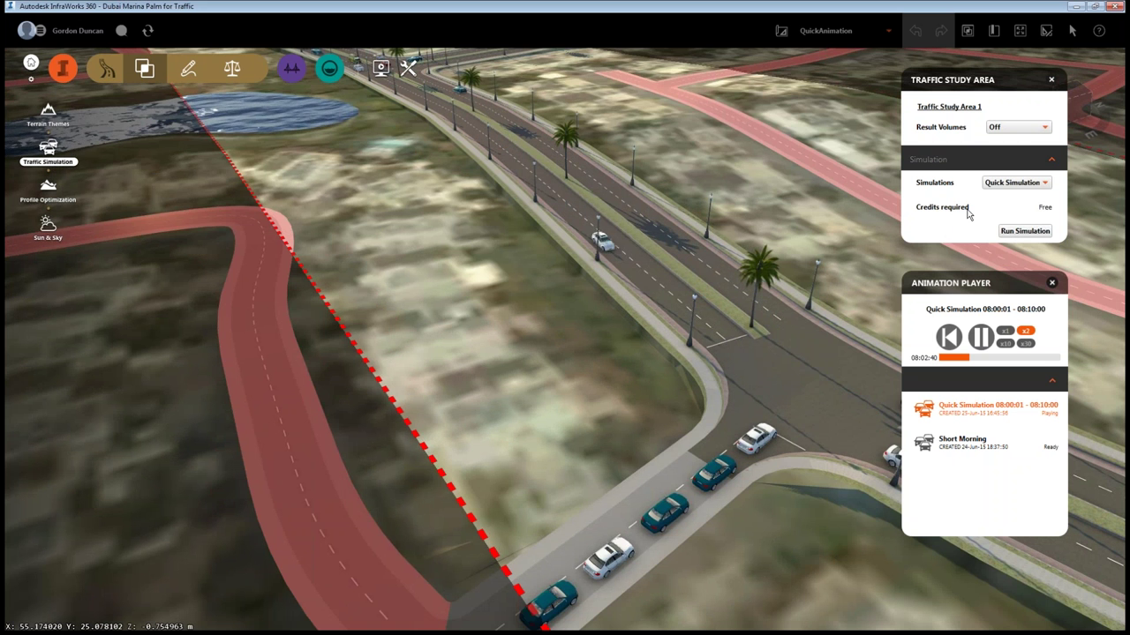
left_click(981, 337)
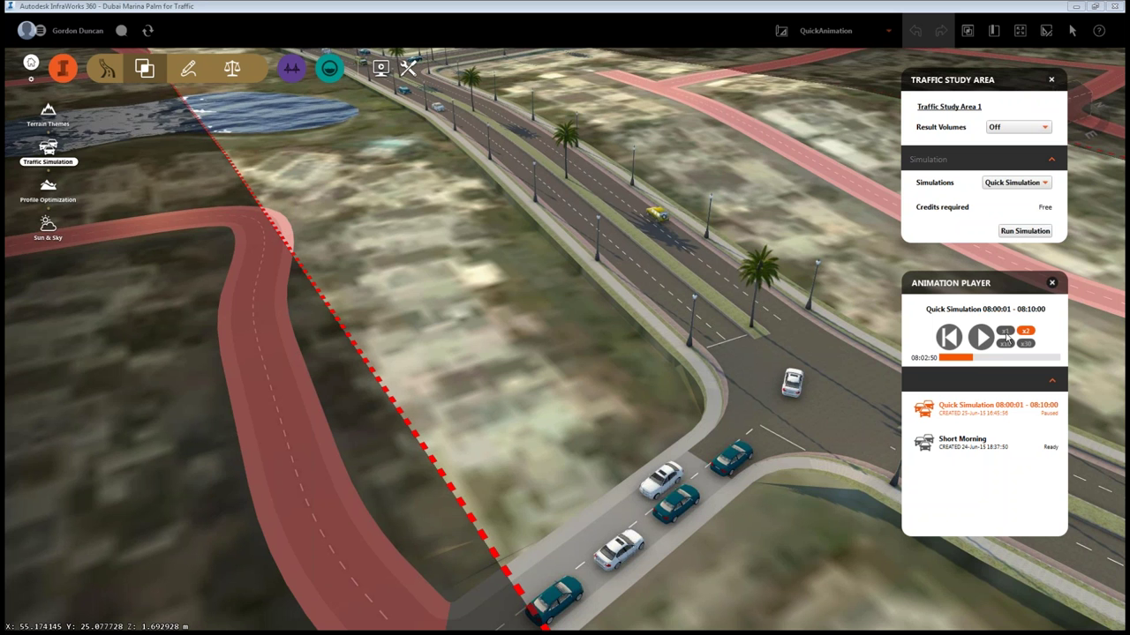
Resume playback at x1 speed and pause the animation at 08:03:13.
left_click(1004, 331)
left_click(984, 343)
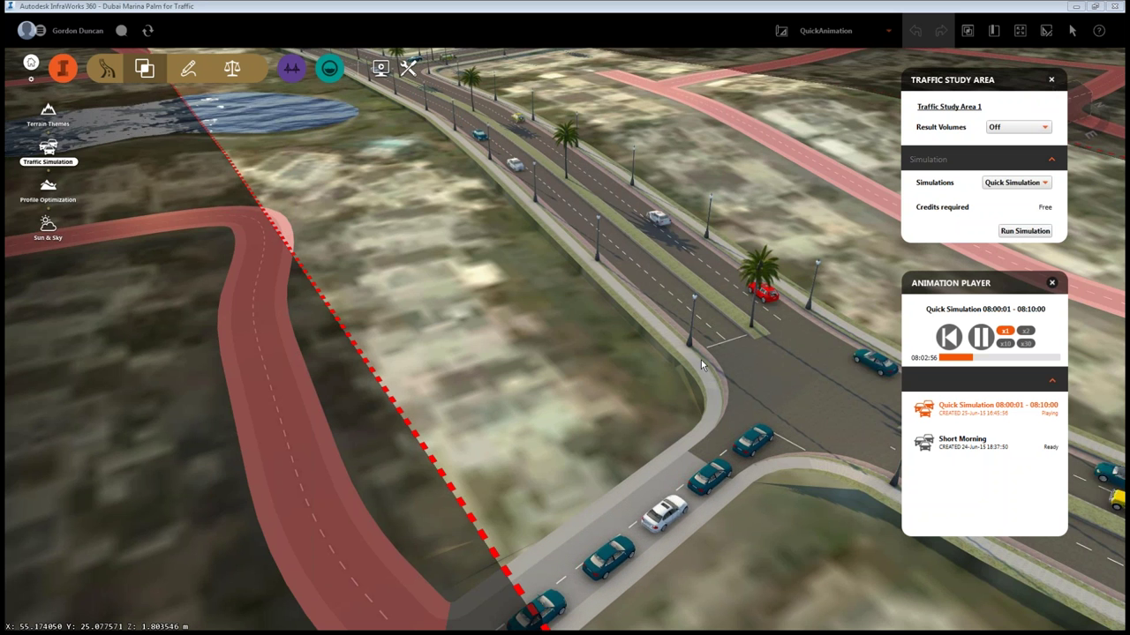
left_click(981, 343)
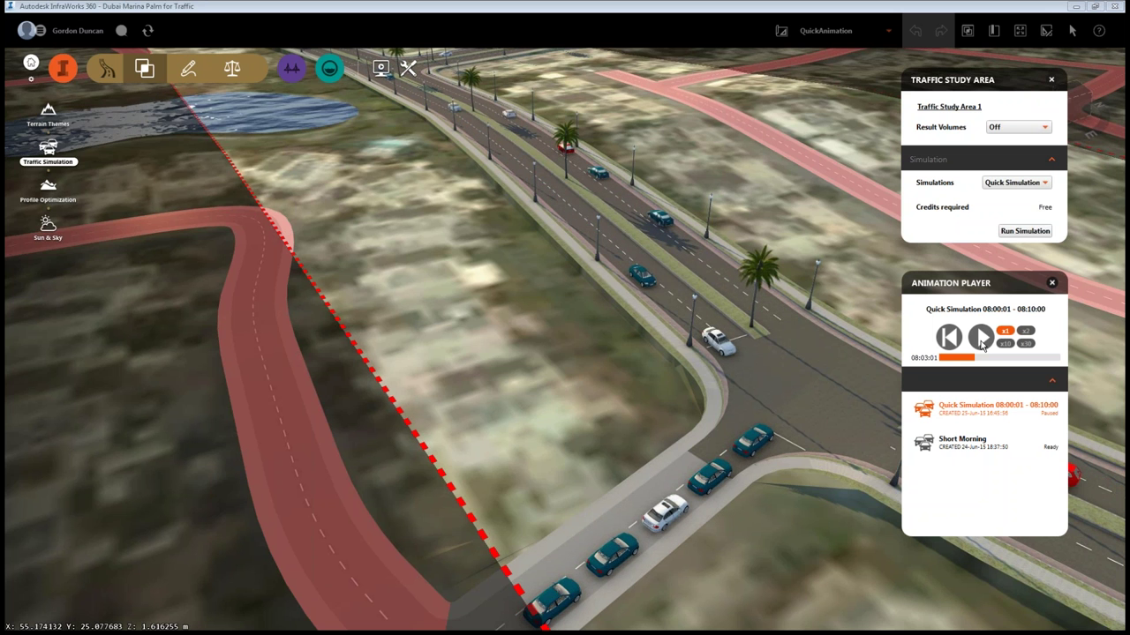
left_click(981, 343)
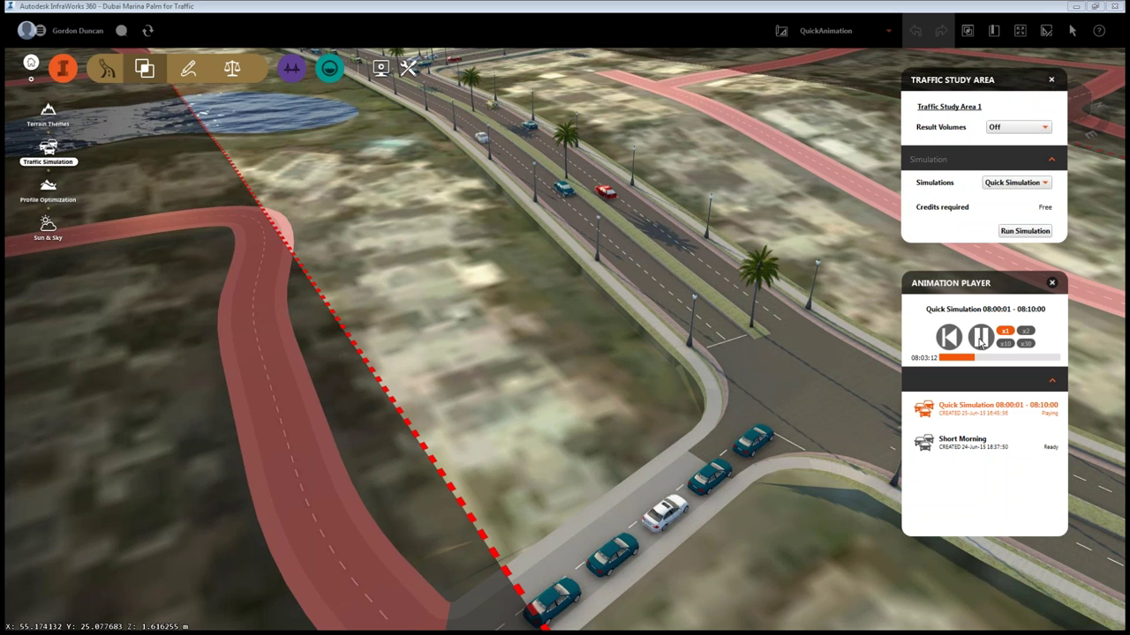
left_click(982, 338)
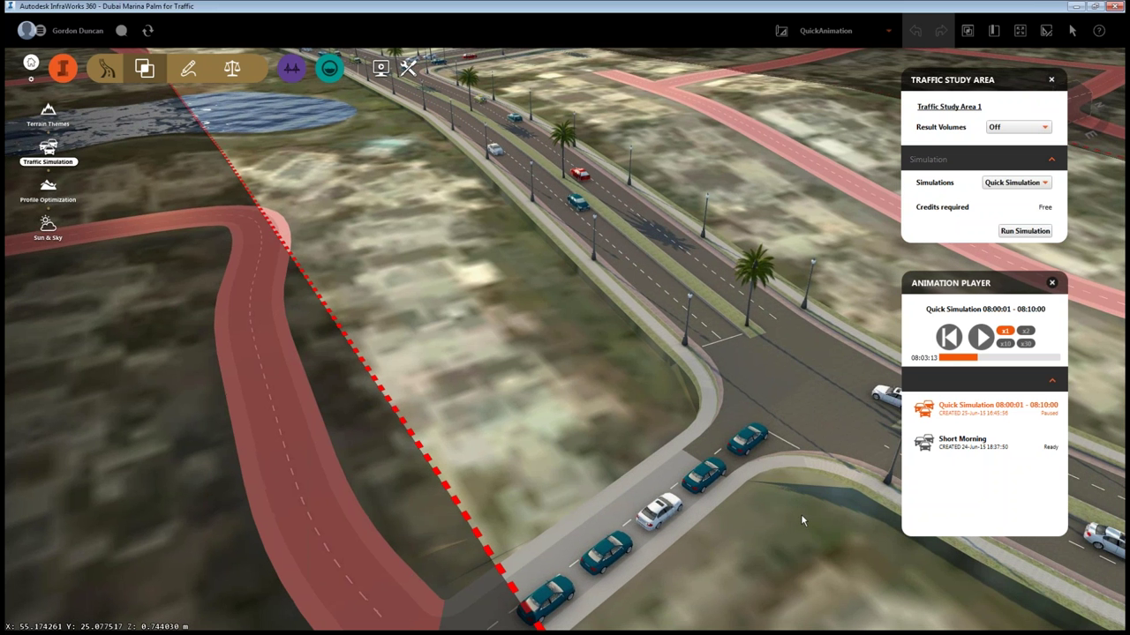
Pan and zoom the 3D view to centre the line of cars queued at the junction.
left_click_drag(800, 513, 597, 188)
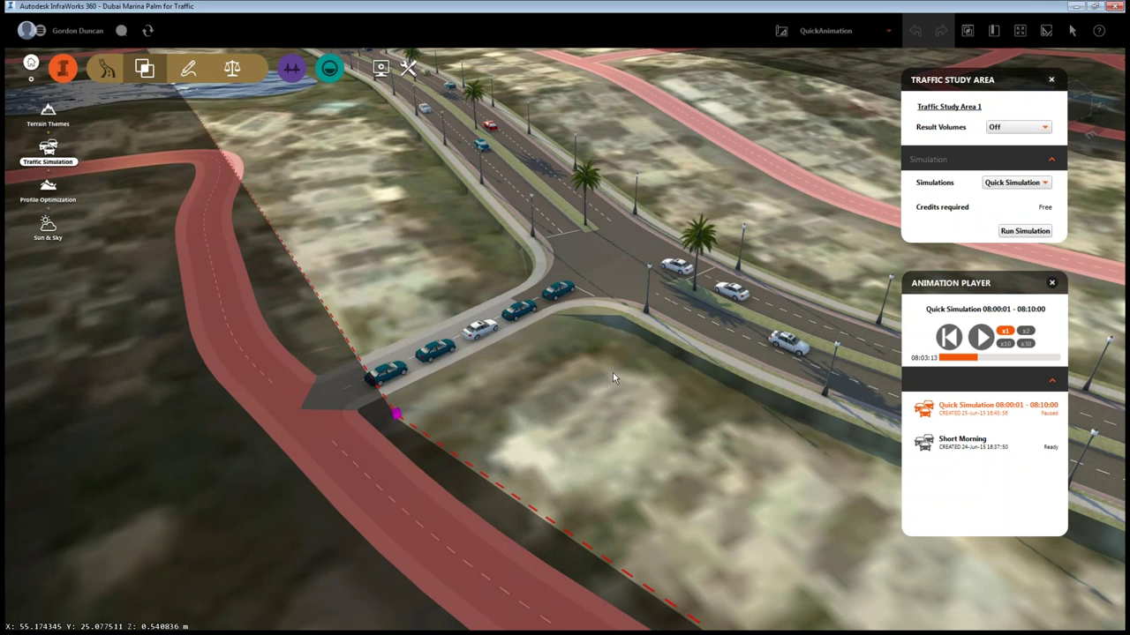
scroll(613, 372, "down", 1)
scroll(612, 372, "down", 1)
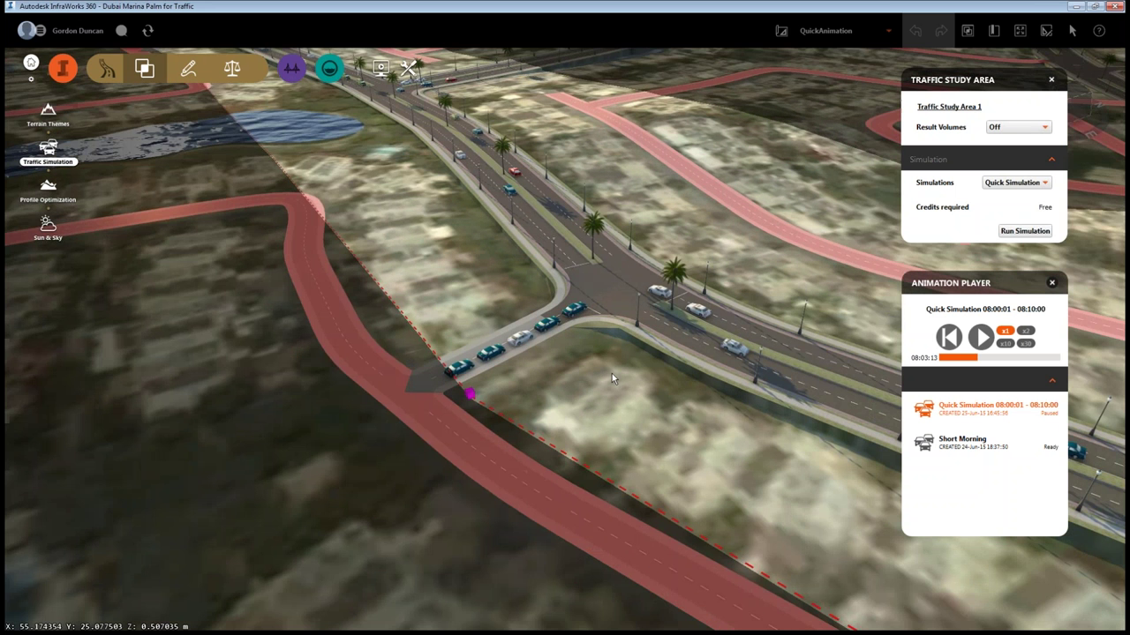
scroll(611, 374, "down", 1)
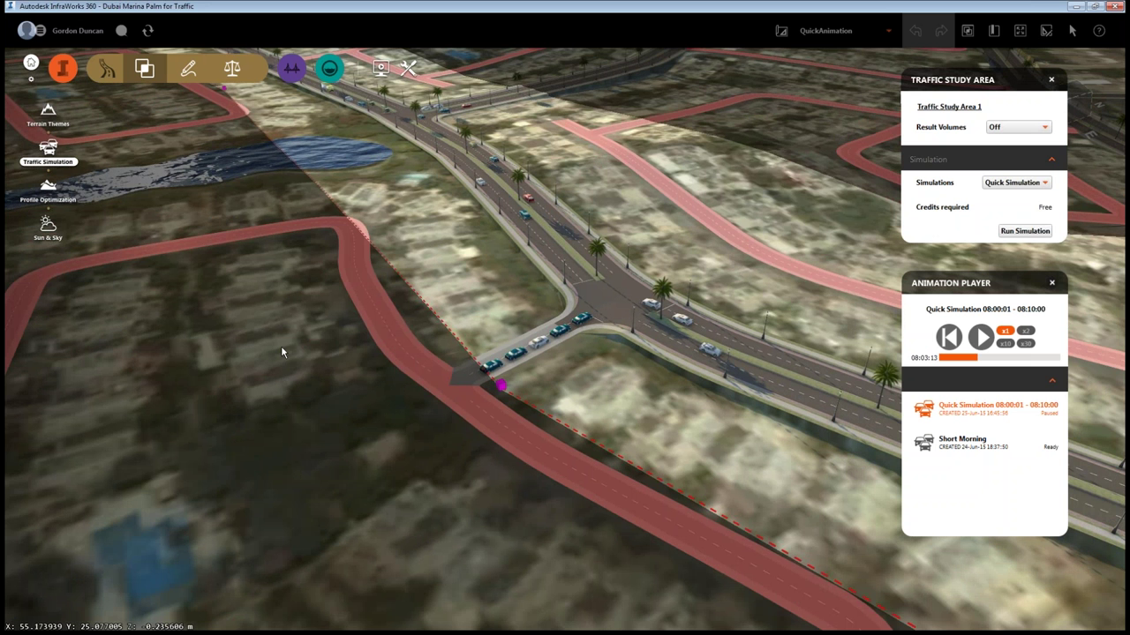
scroll(282, 352, "up", 1)
scroll(281, 352, "up", 1)
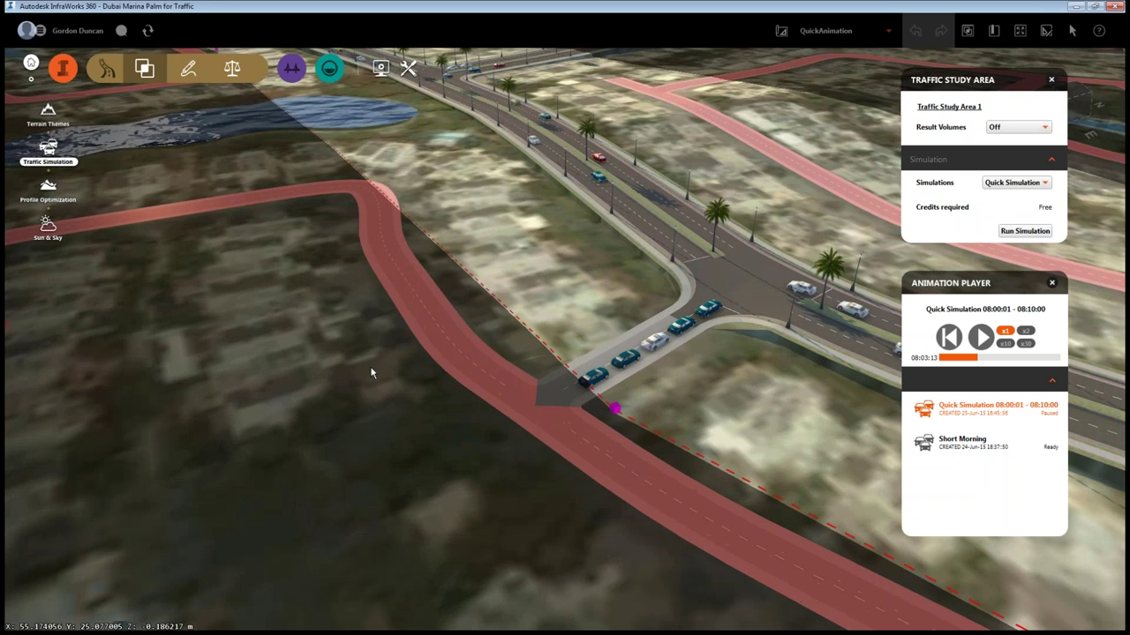
scroll(559, 245, "up", 2)
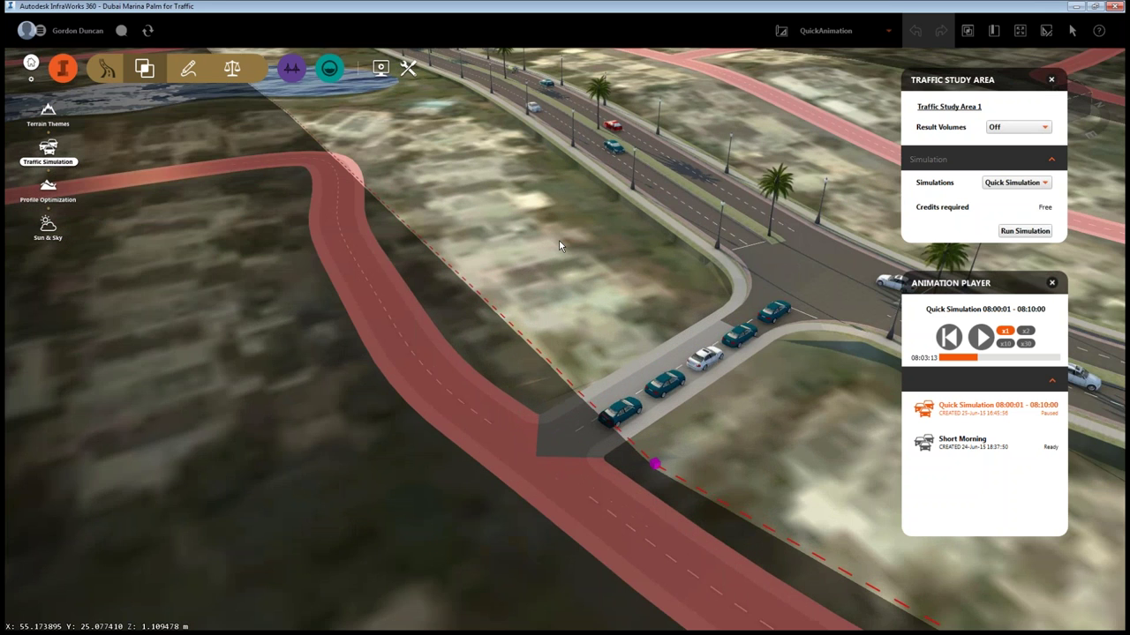
left_click_drag(559, 243, 390, 296)
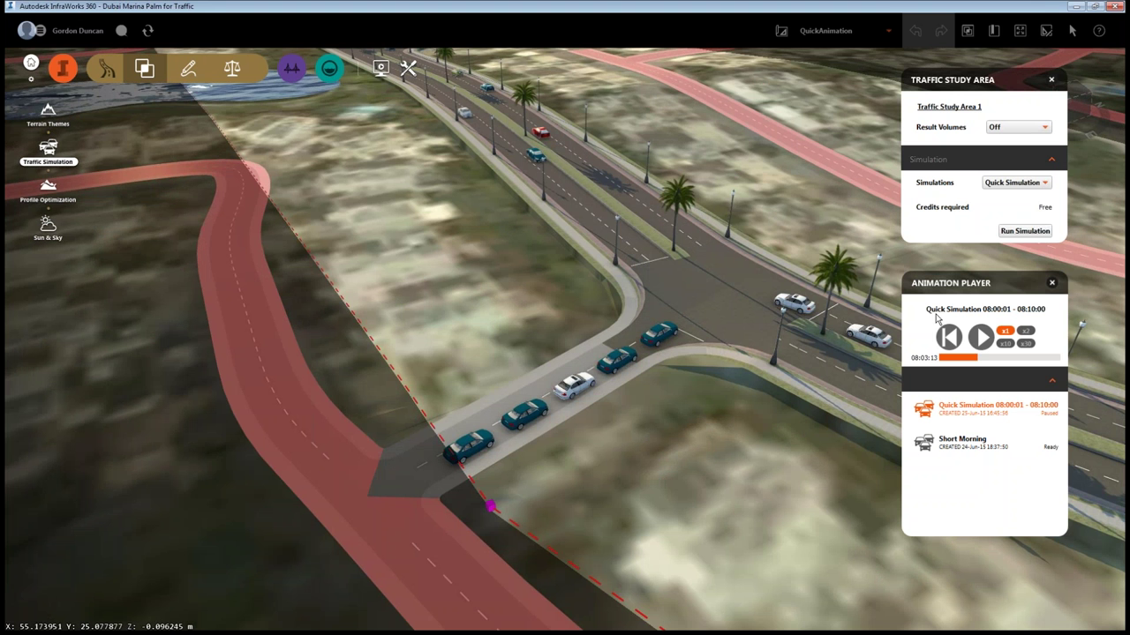
Resume playback, rotate and zoom out over the intersection, and pause at 08:03:48.
left_click(982, 338)
middle_click_drag(583, 301, 554, 304, "shift")
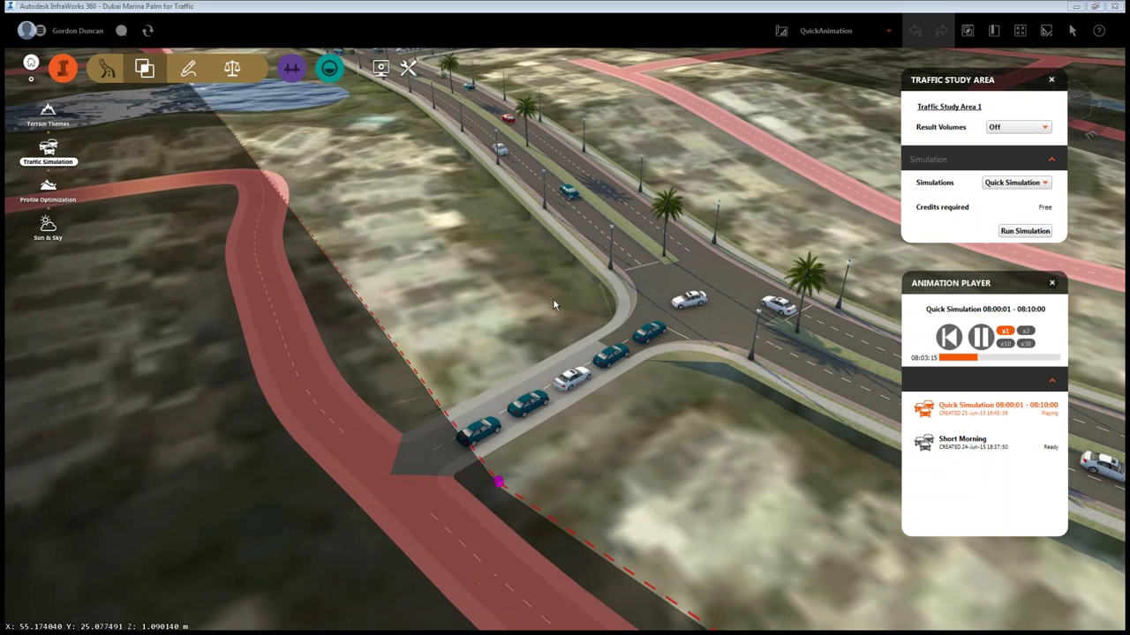
scroll(553, 305, "down", 3)
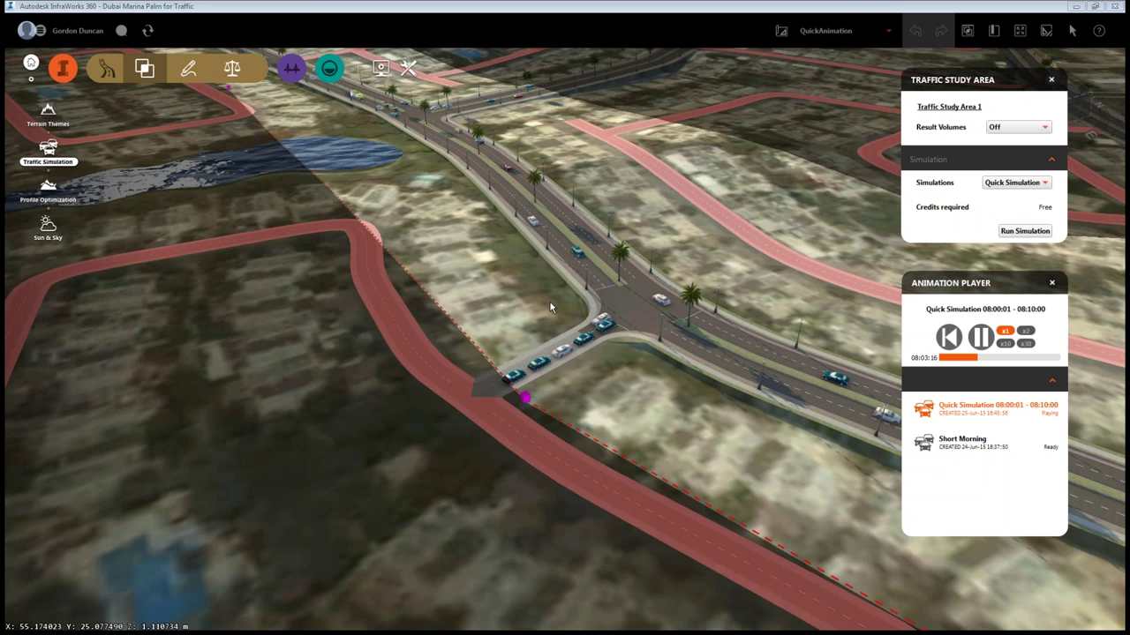
scroll(550, 302, "down", 3)
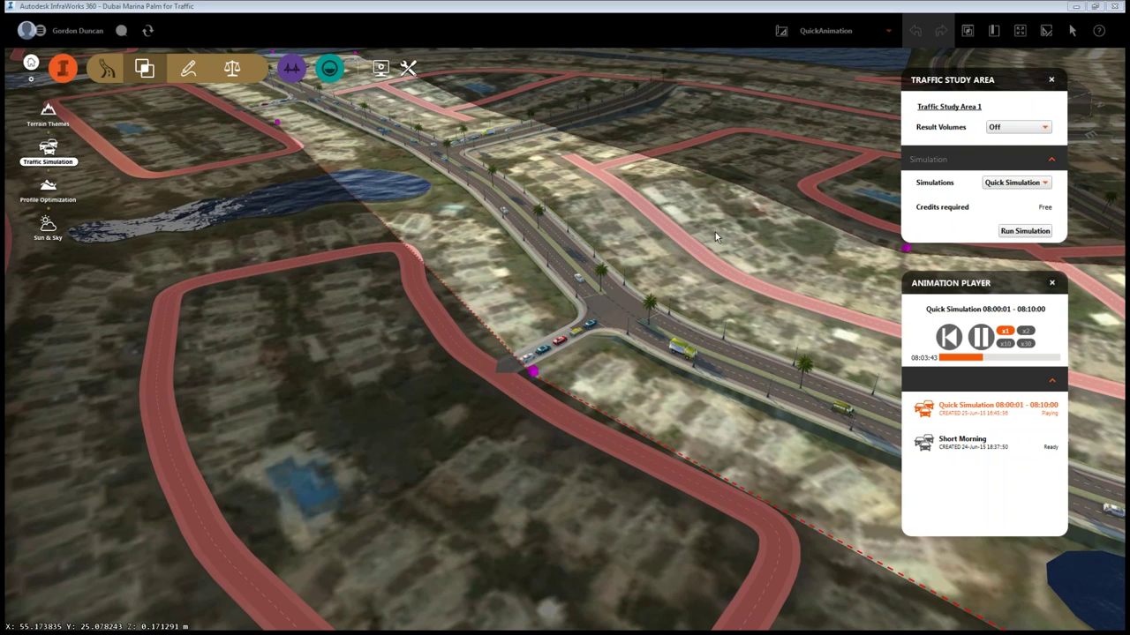
left_click(980, 337)
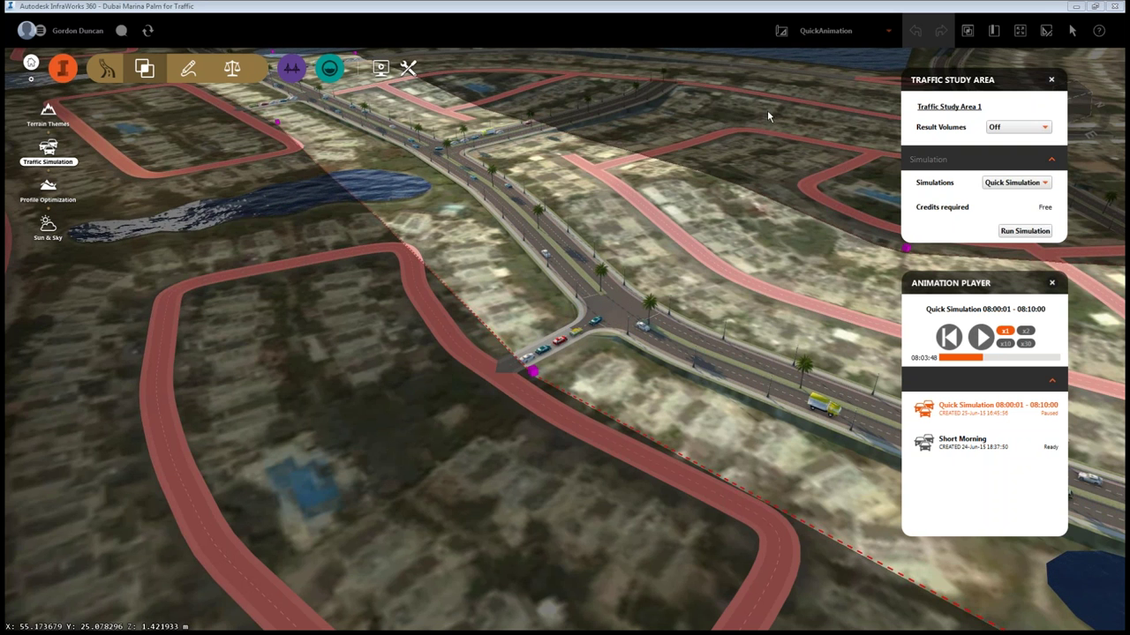
Switch to the QuickAnalysis proposal and zoom in on its traffic study area.
left_click(889, 34)
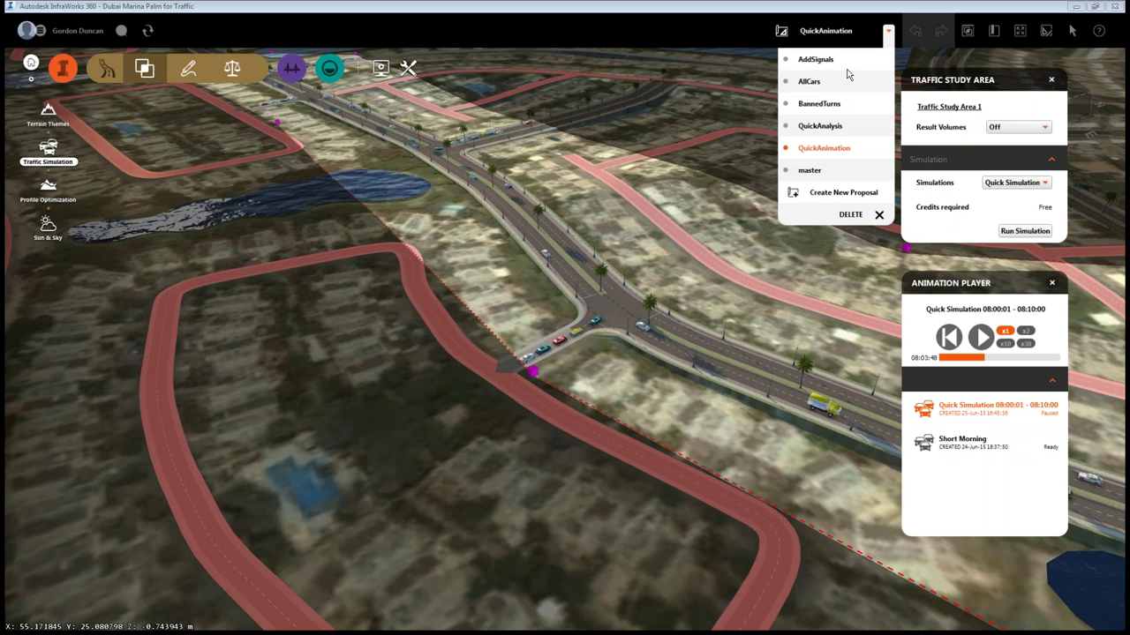
left_click(822, 127)
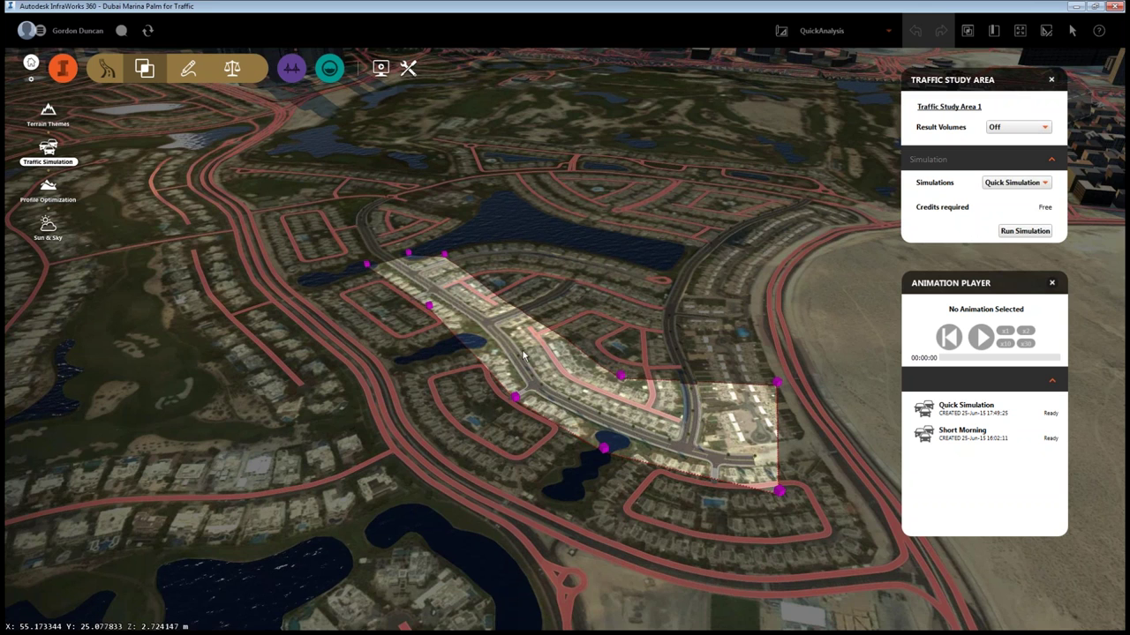
scroll(523, 355, "up", 2)
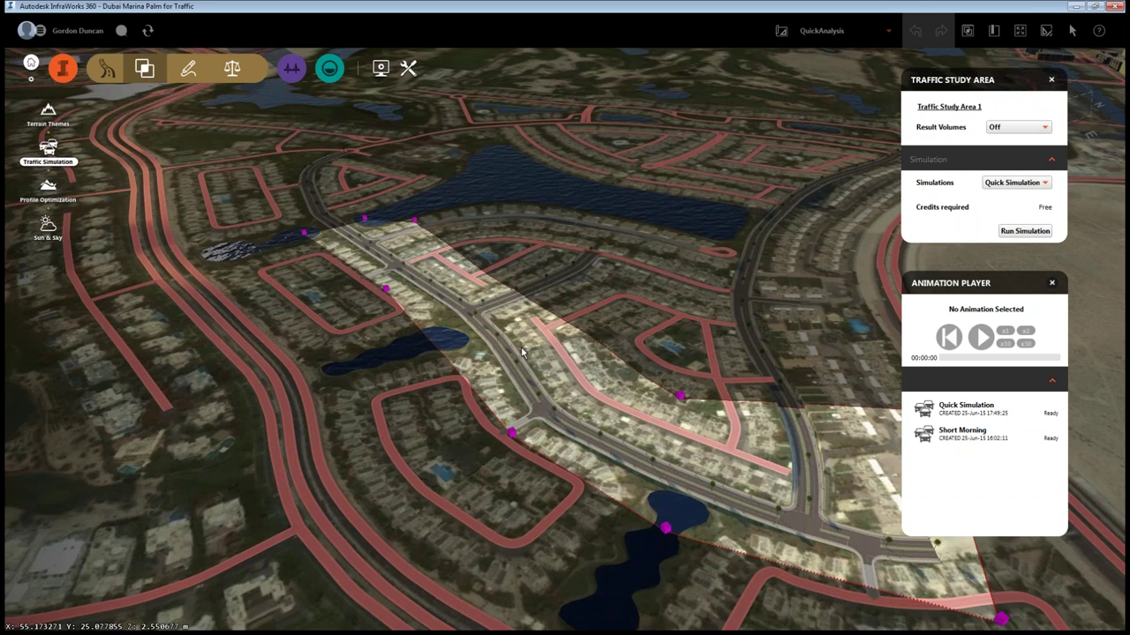
scroll(521, 346, "up", 2)
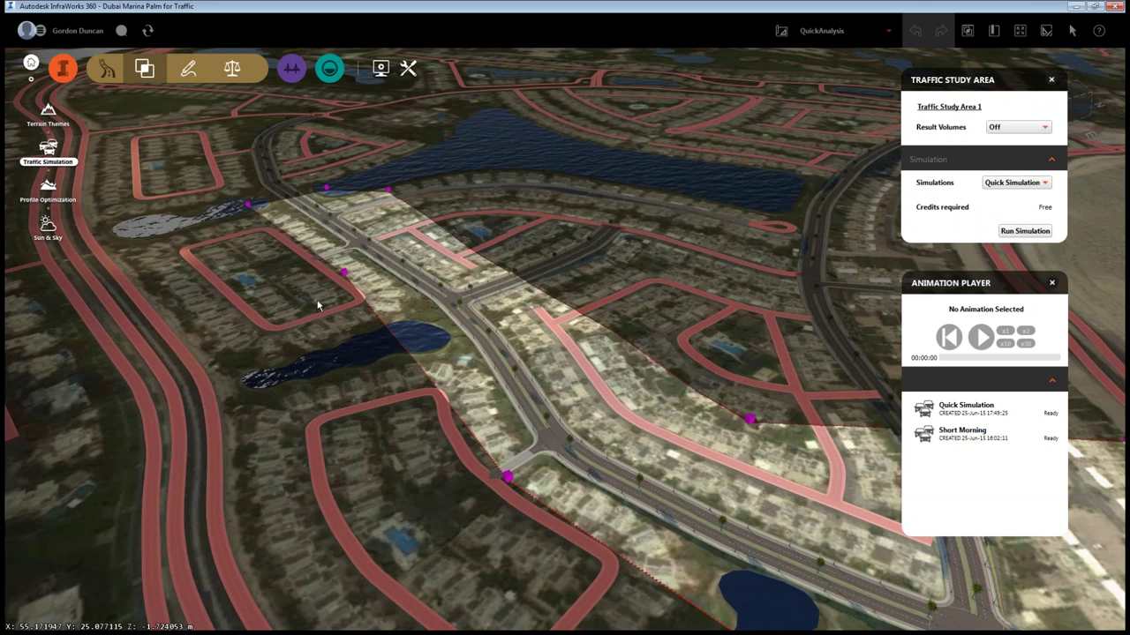
scroll(388, 380, "up", 2)
Launch Traffic Analyst from the traffic study area's context menu.
right_click(503, 335)
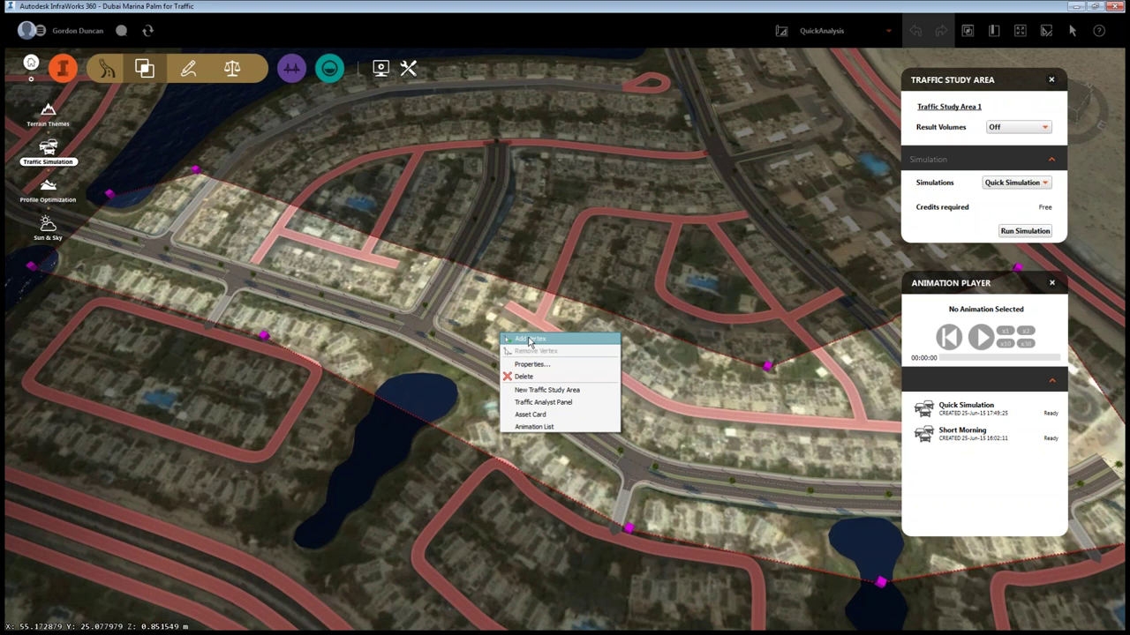
left_click(541, 403)
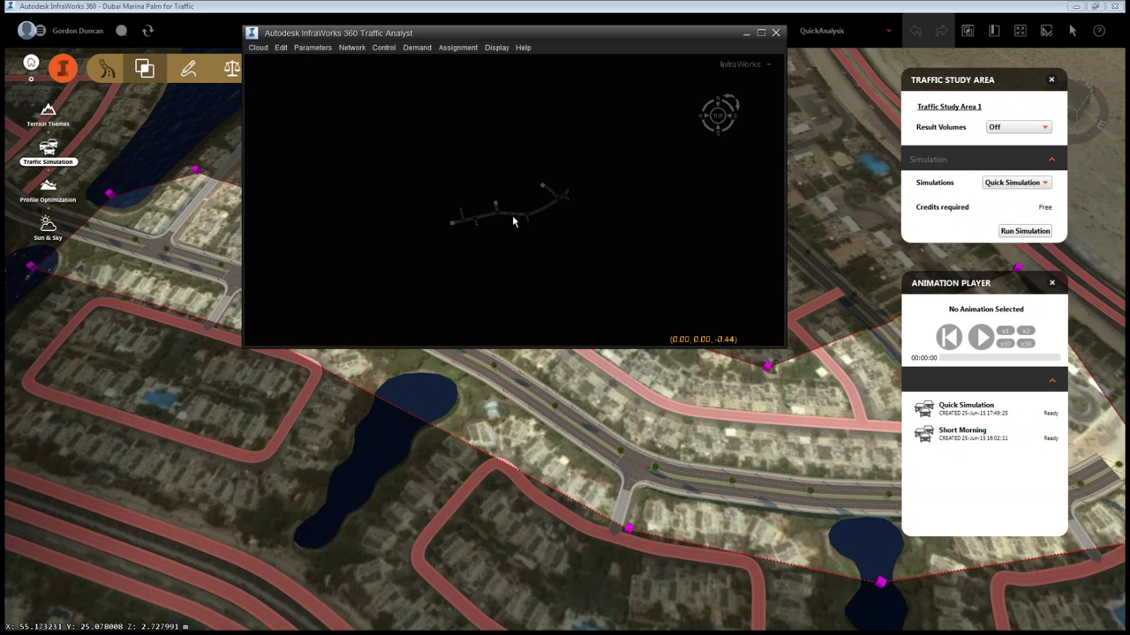
Zoom, rotate and pan the Traffic Analyst network to inspect the corridor's zones and junctions.
scroll(512, 220, "up", 5)
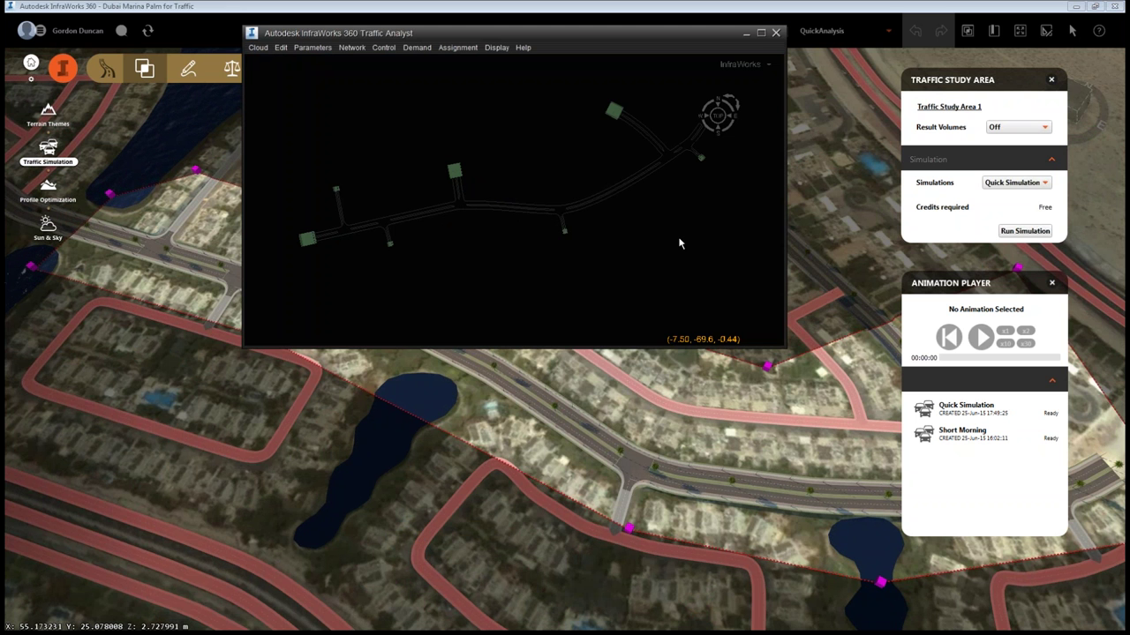
left_click_drag(677, 252, 585, 229)
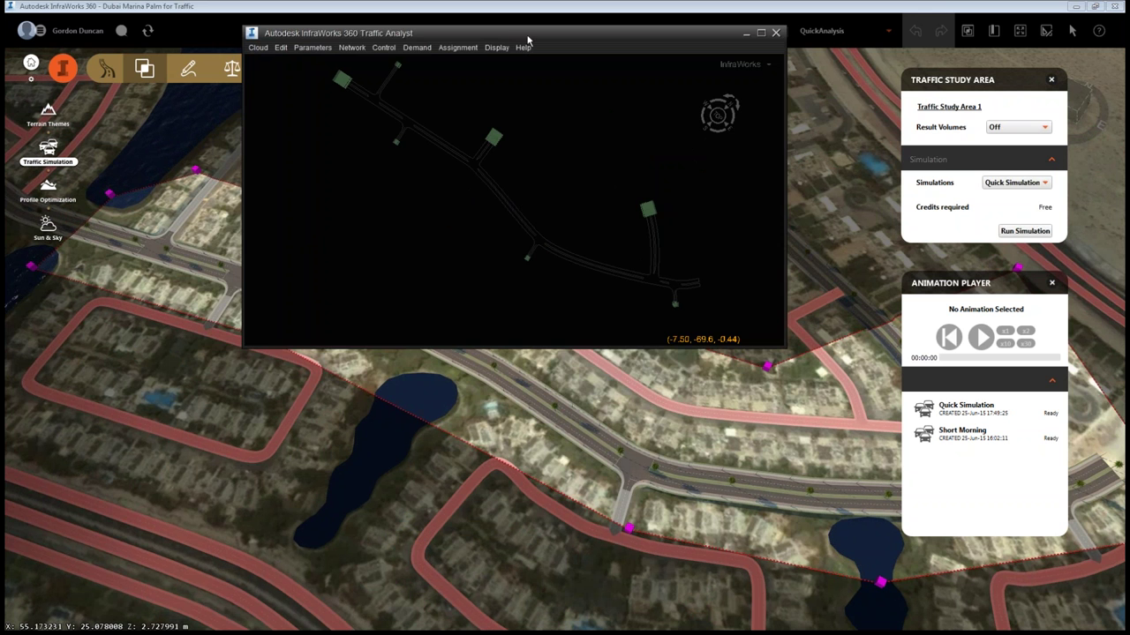
left_click_drag(524, 37, 484, 83)
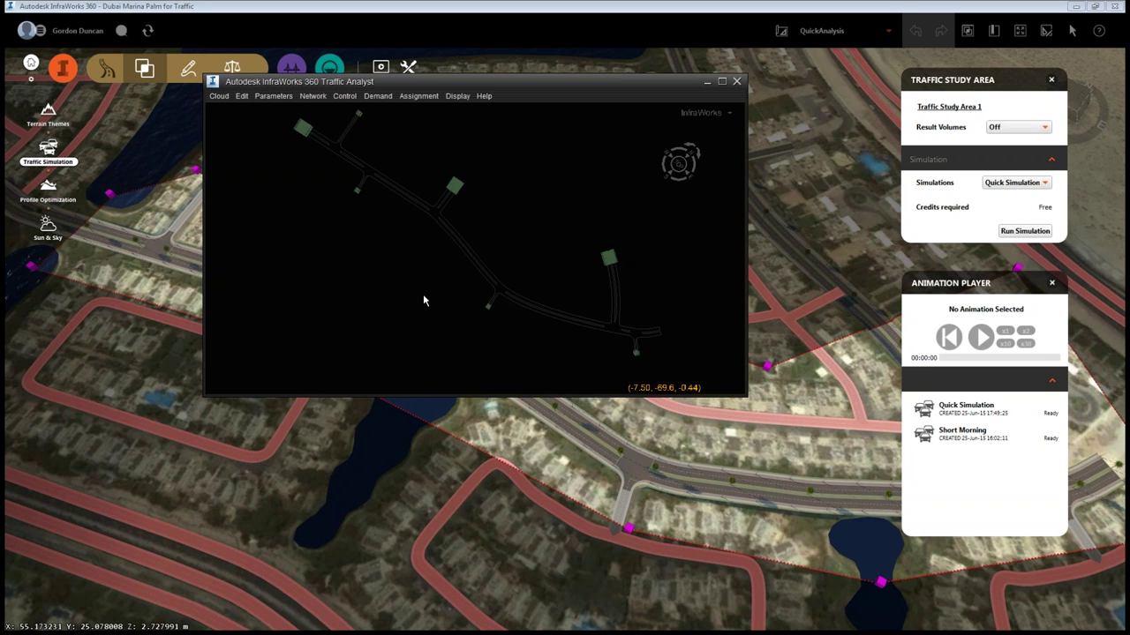
left_click_drag(415, 270, 409, 297)
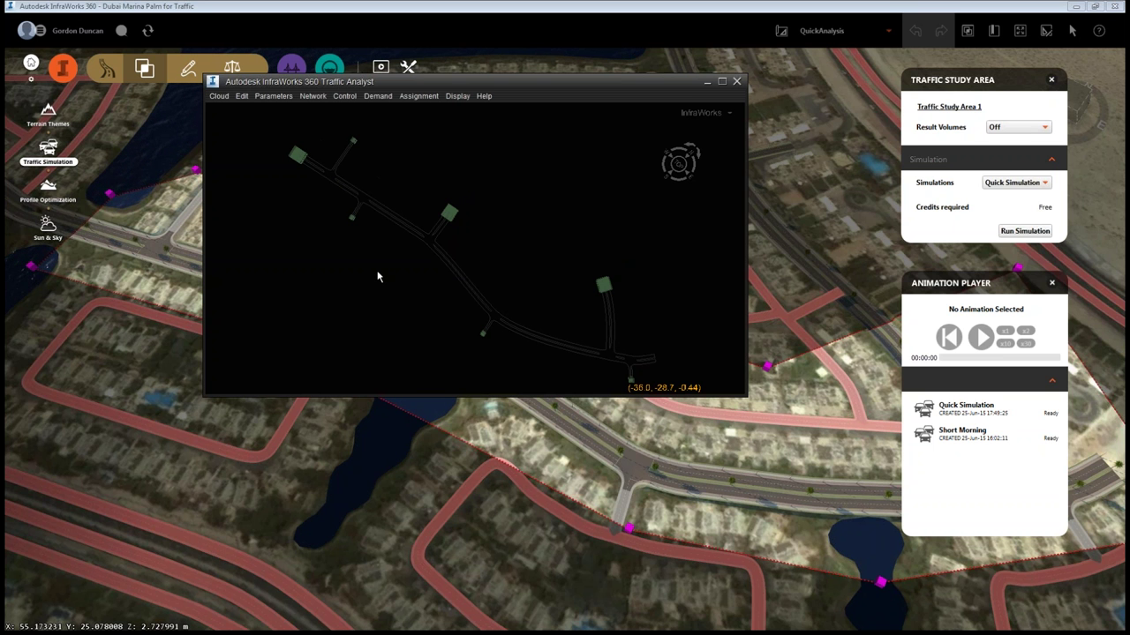
scroll(424, 267, "up", 2)
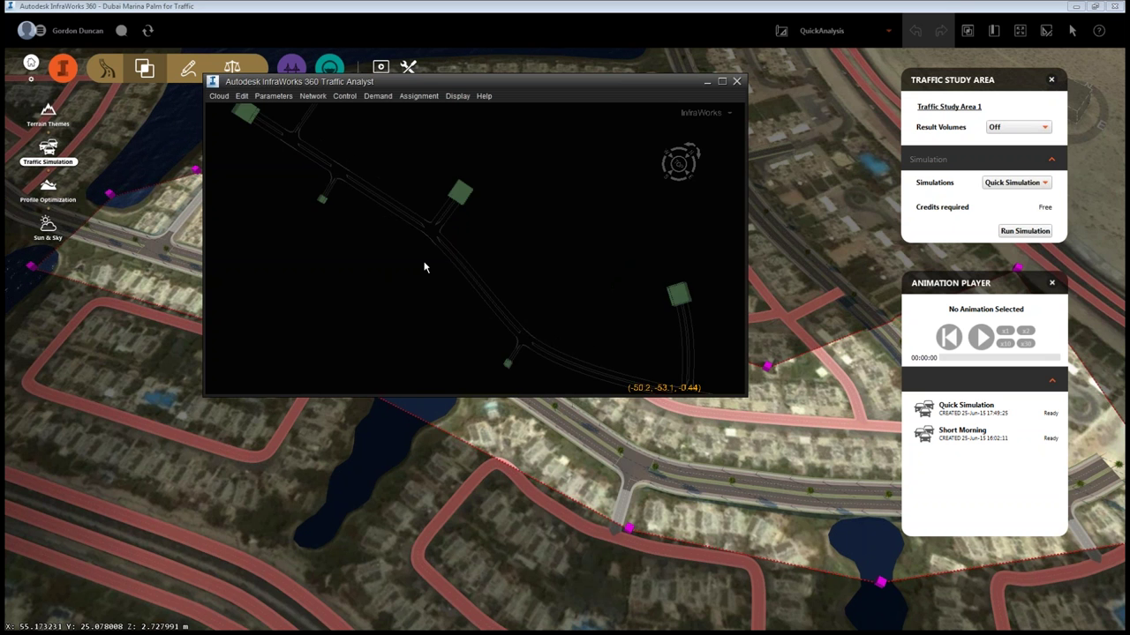
scroll(424, 266, "up", 2)
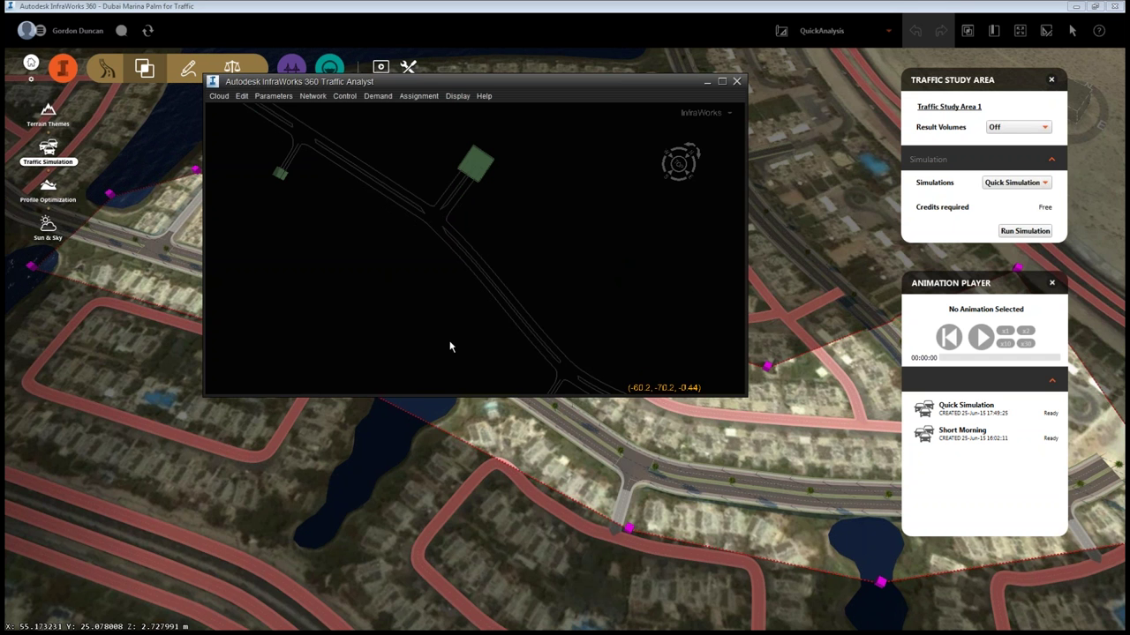
scroll(466, 310, "down", 3)
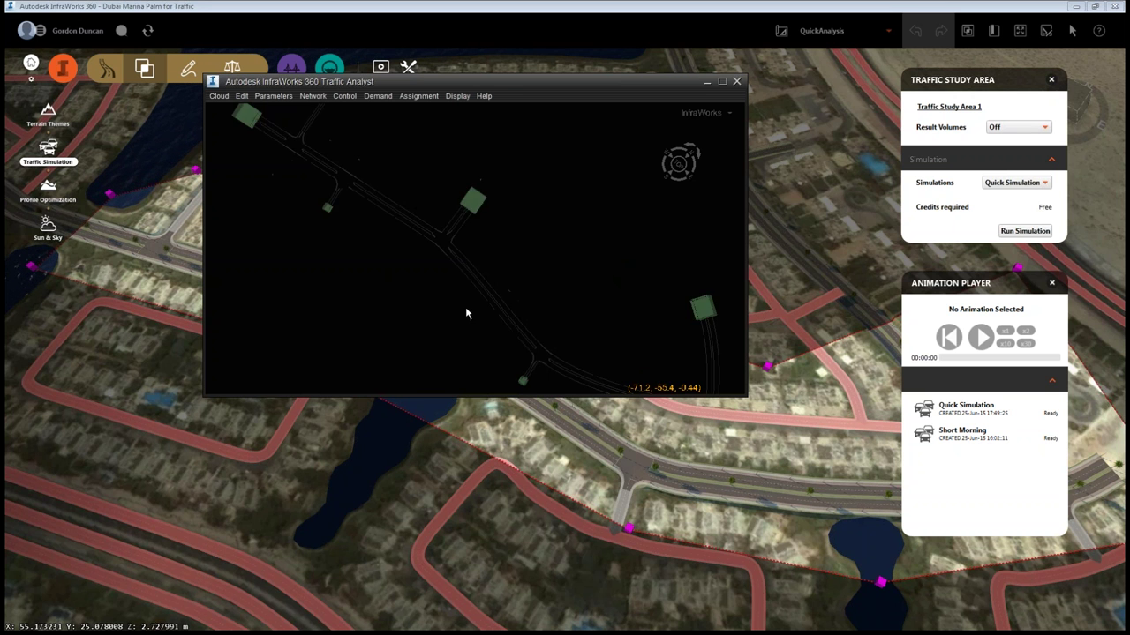
left_click_drag(449, 302, 446, 294)
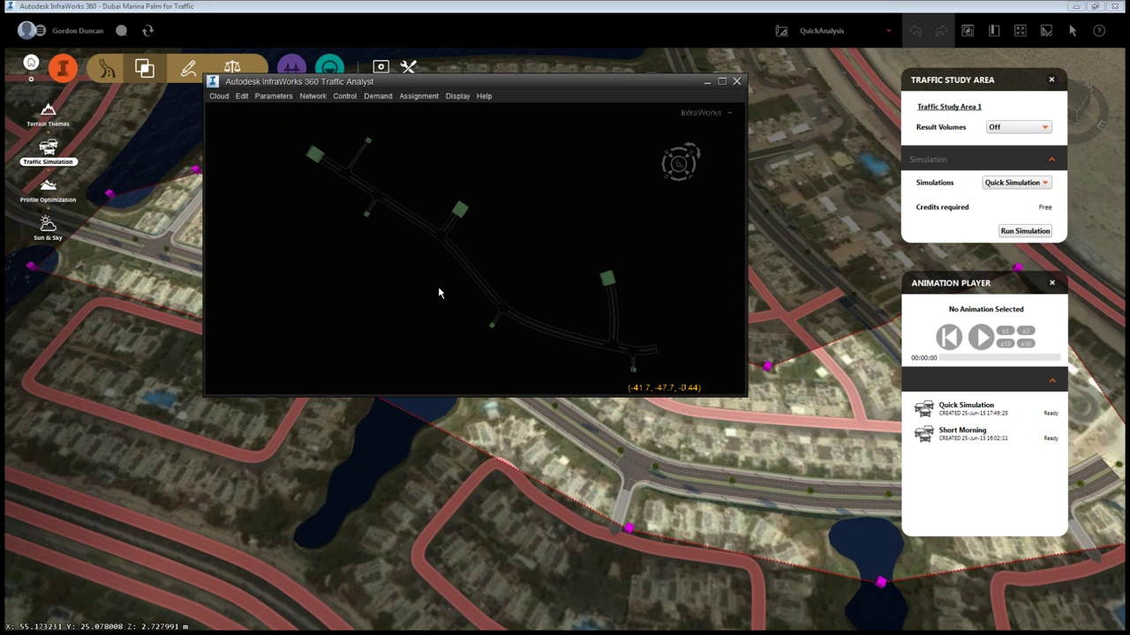
Open the AM60 demand matrix in the Demand Editor, arranged below the road network view.
left_click(379, 99)
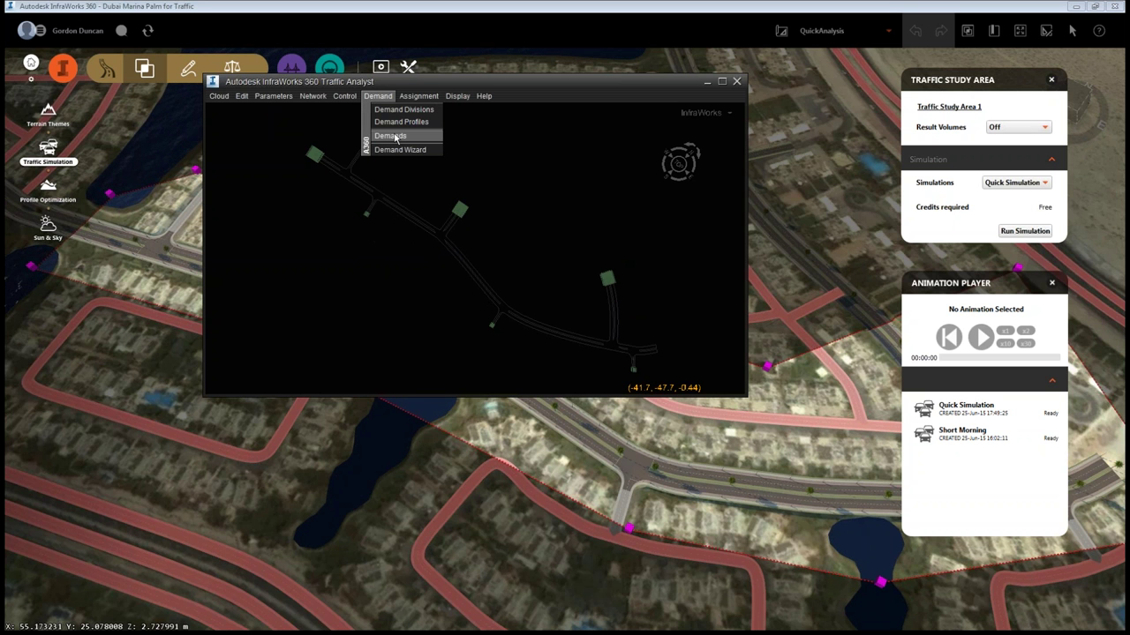
left_click(390, 136)
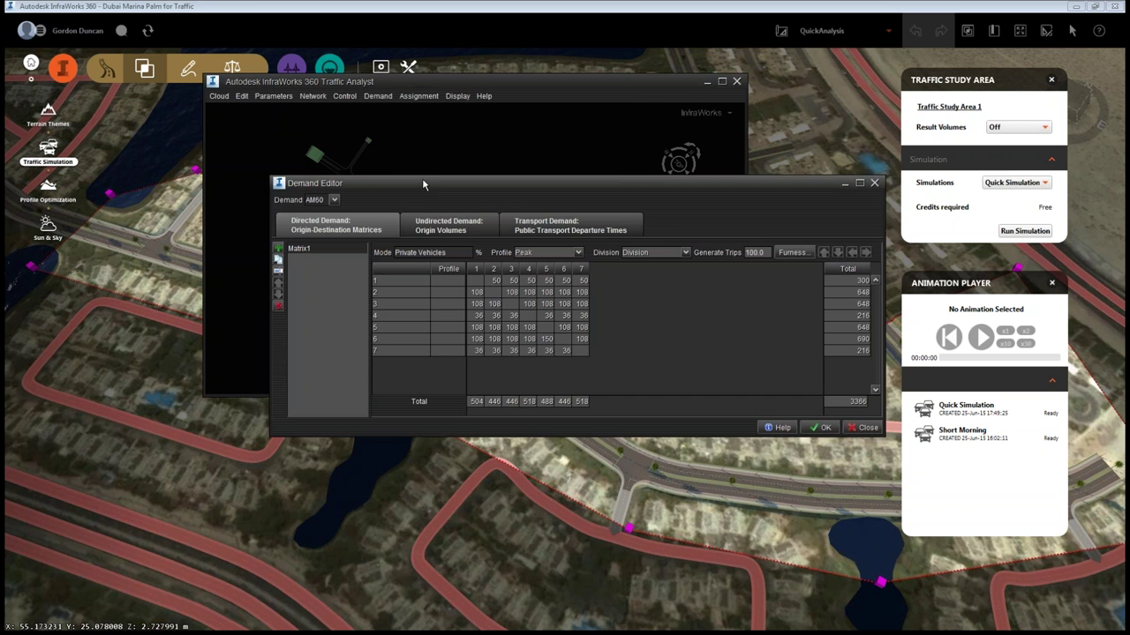
left_click_drag(422, 180, 215, 356)
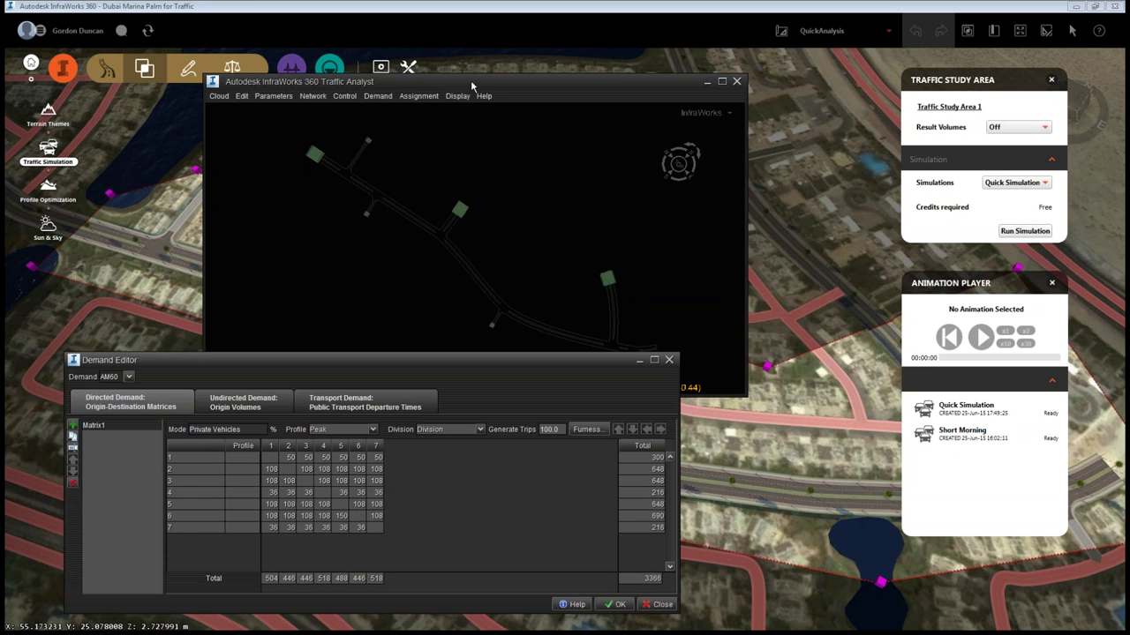
left_click_drag(472, 83, 558, 60)
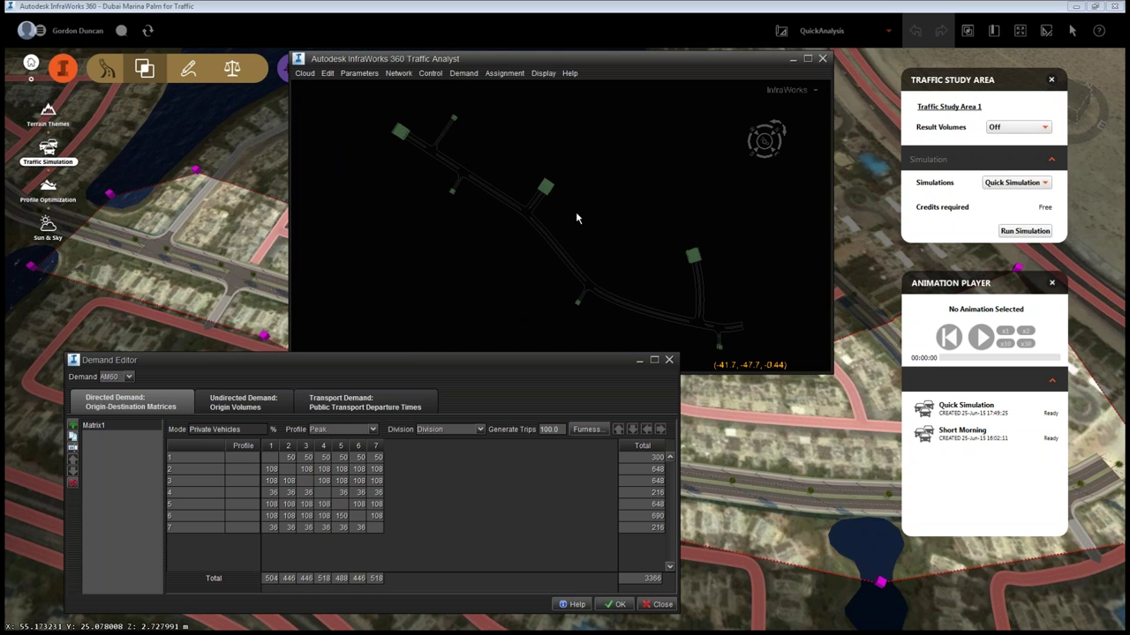
scroll(660, 268, "up", 4)
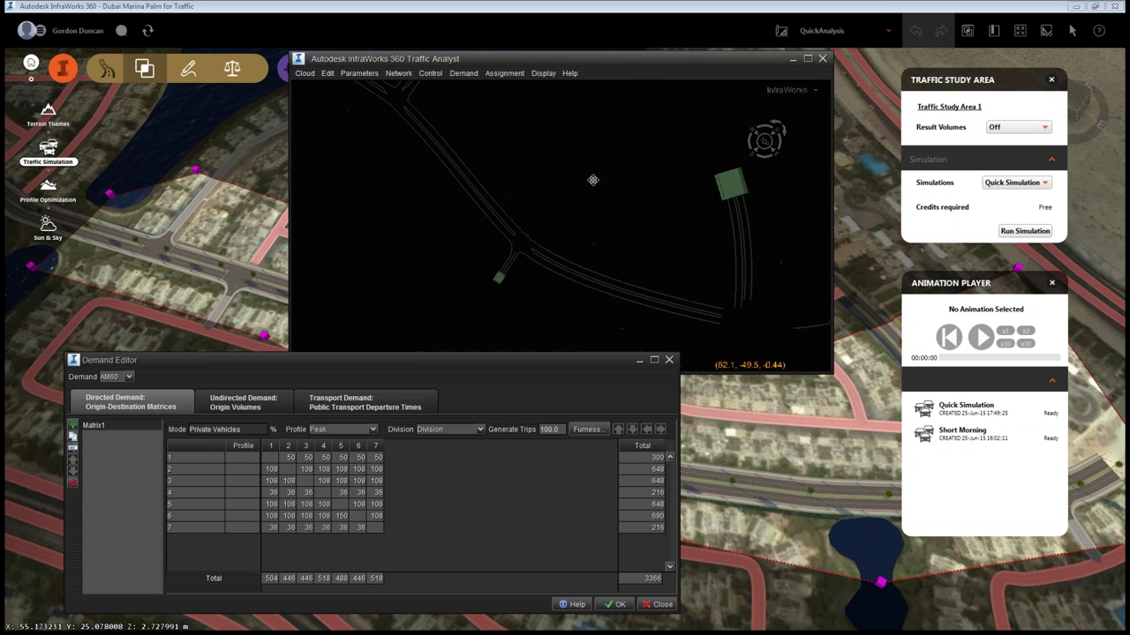
left_click_drag(593, 180, 572, 278)
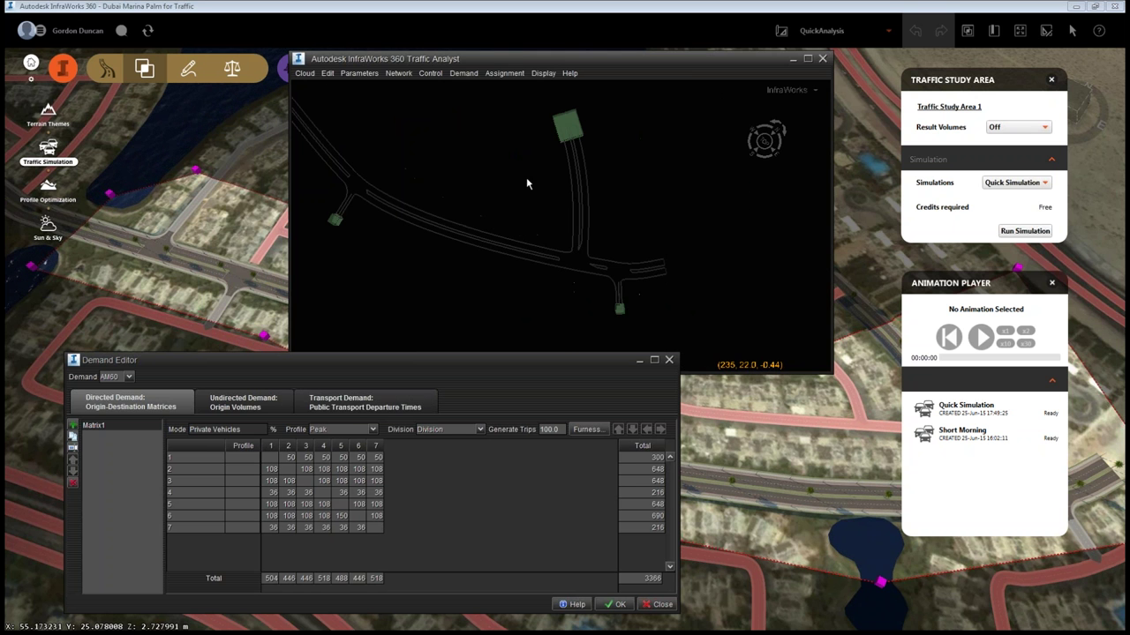
left_click_drag(526, 184, 592, 220)
scroll(592, 220, "up", 3)
Pan and zoom the Traffic Analyst canvas until the whole road corridor shows above the matrix.
scroll(592, 220, "down", 3)
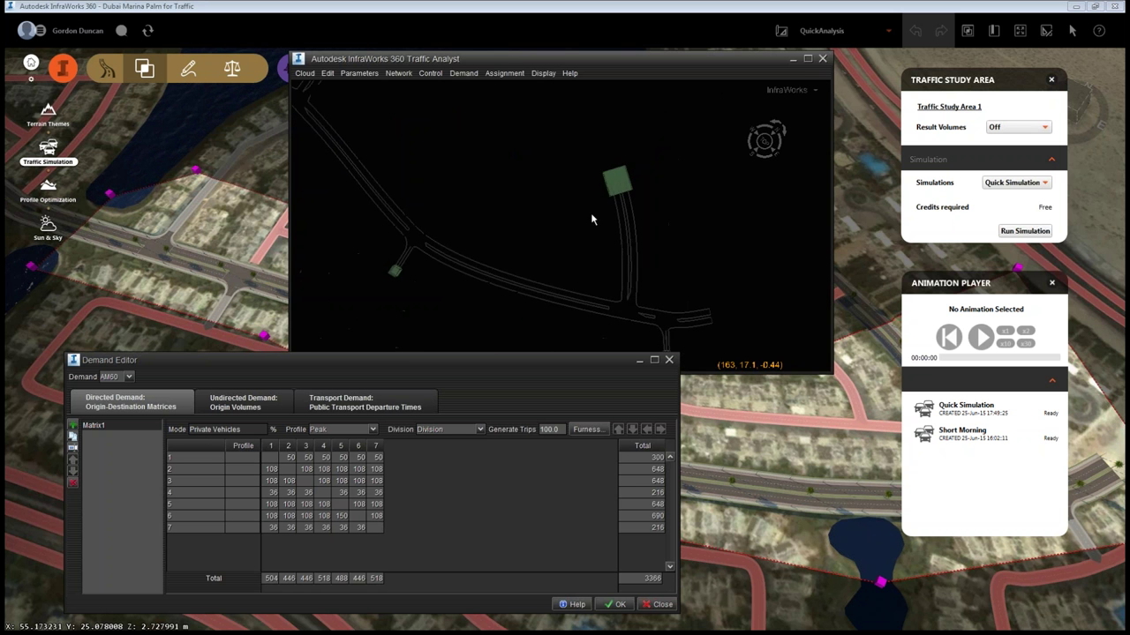
scroll(505, 170, "down", 3)
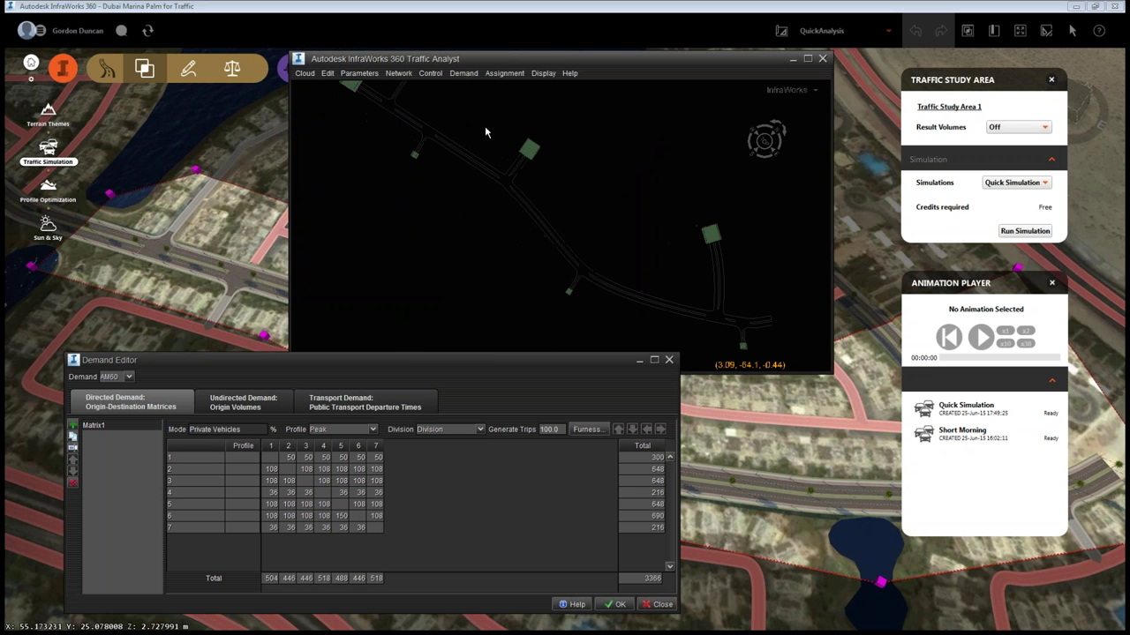
left_click_drag(485, 128, 555, 188)
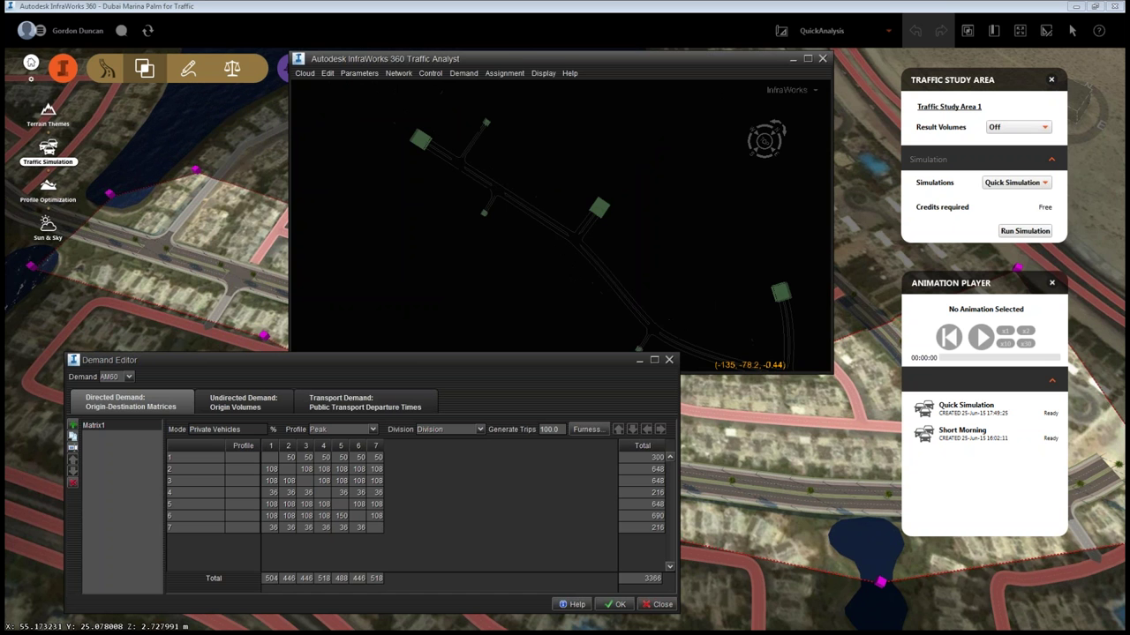
scroll(537, 174, "up", 5)
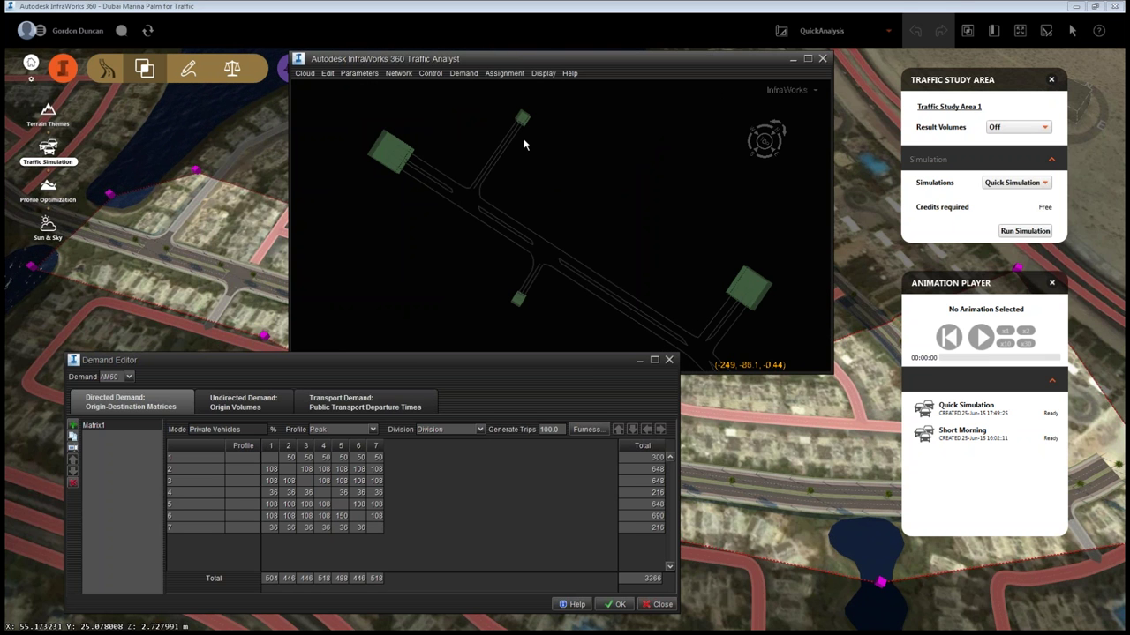
left_click_drag(650, 246, 647, 244)
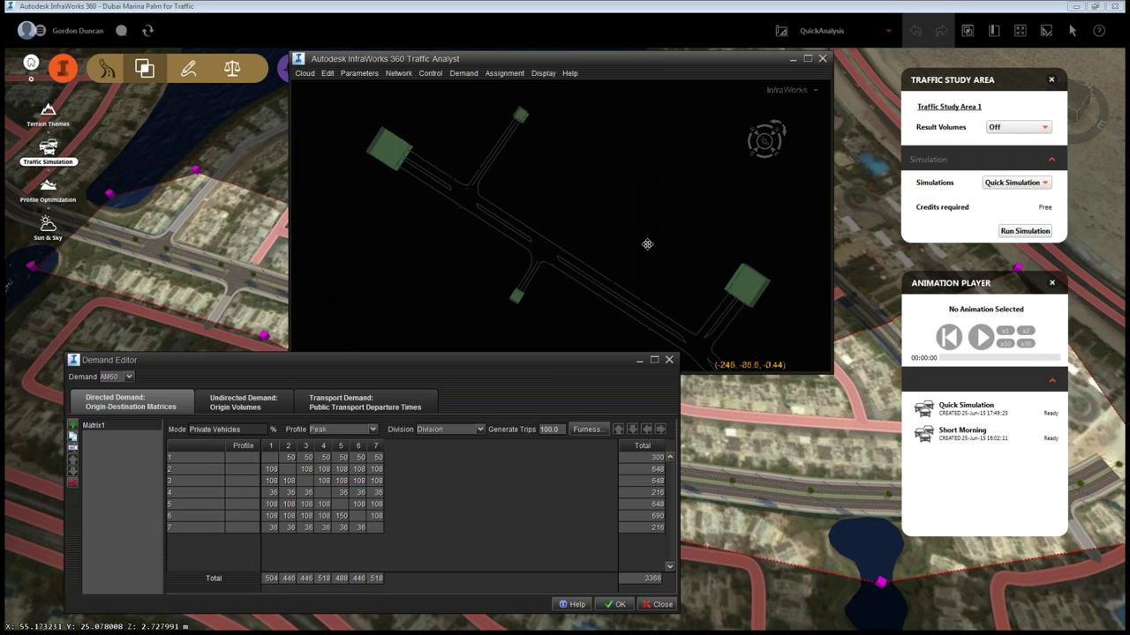
scroll(647, 244, "down", 2)
left_click_drag(619, 290, 591, 212)
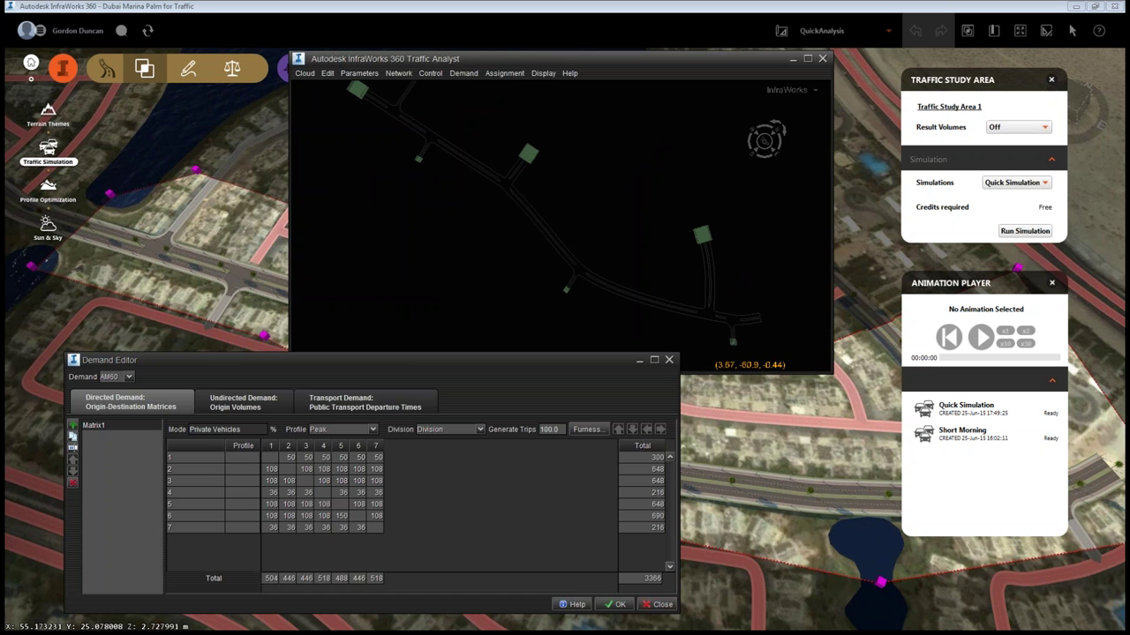
scroll(574, 227, "down", 3)
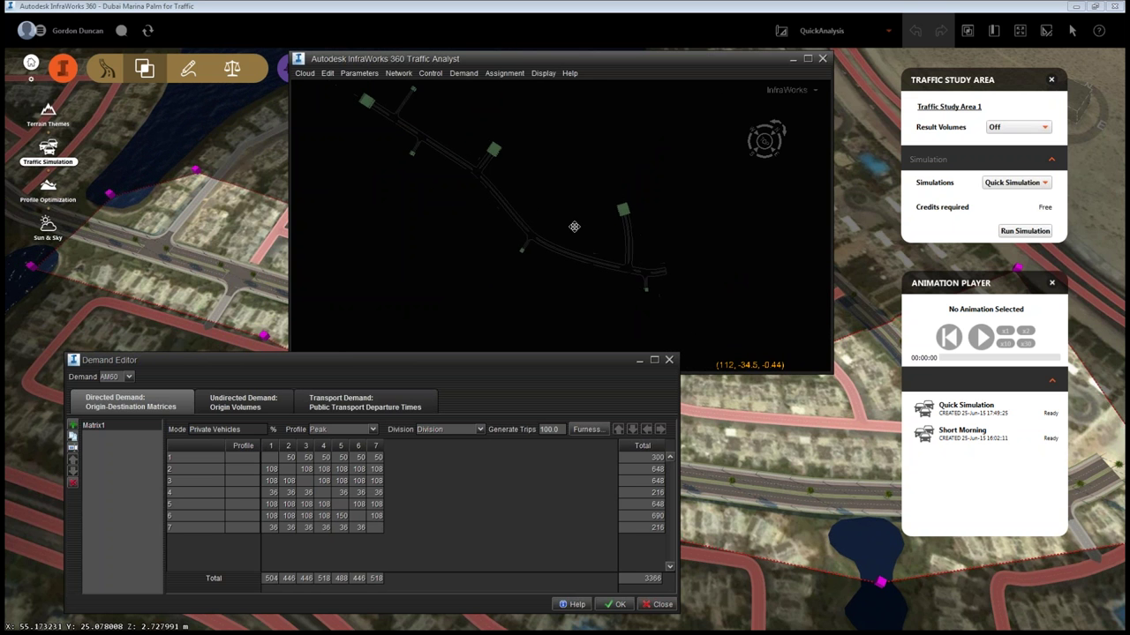
left_click_drag(574, 226, 603, 230)
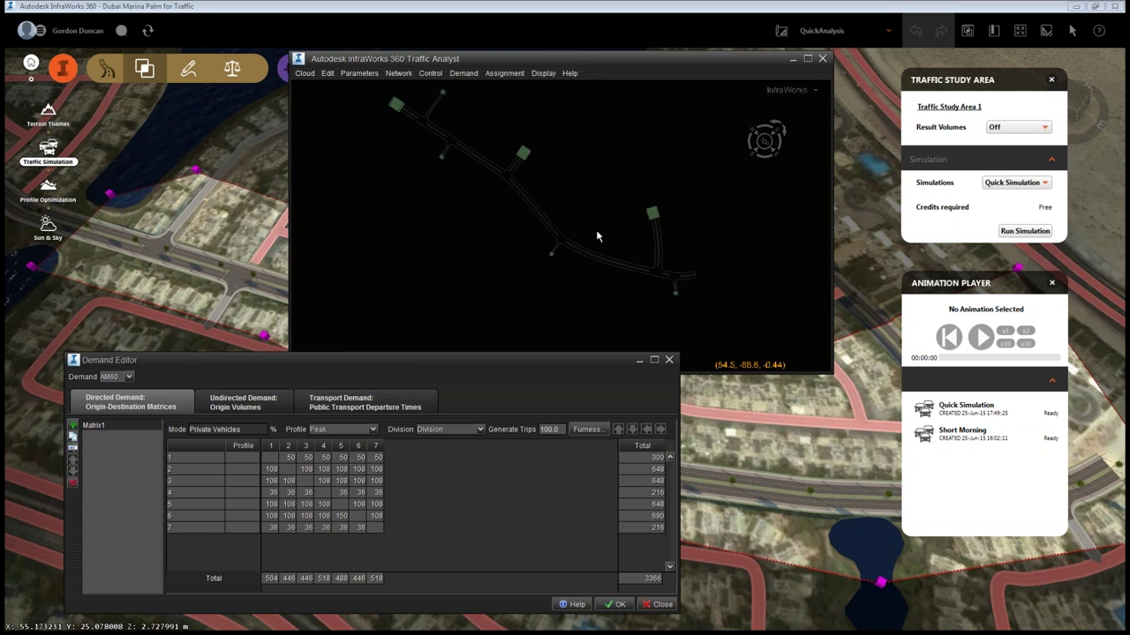
left_click_drag(595, 229, 570, 234)
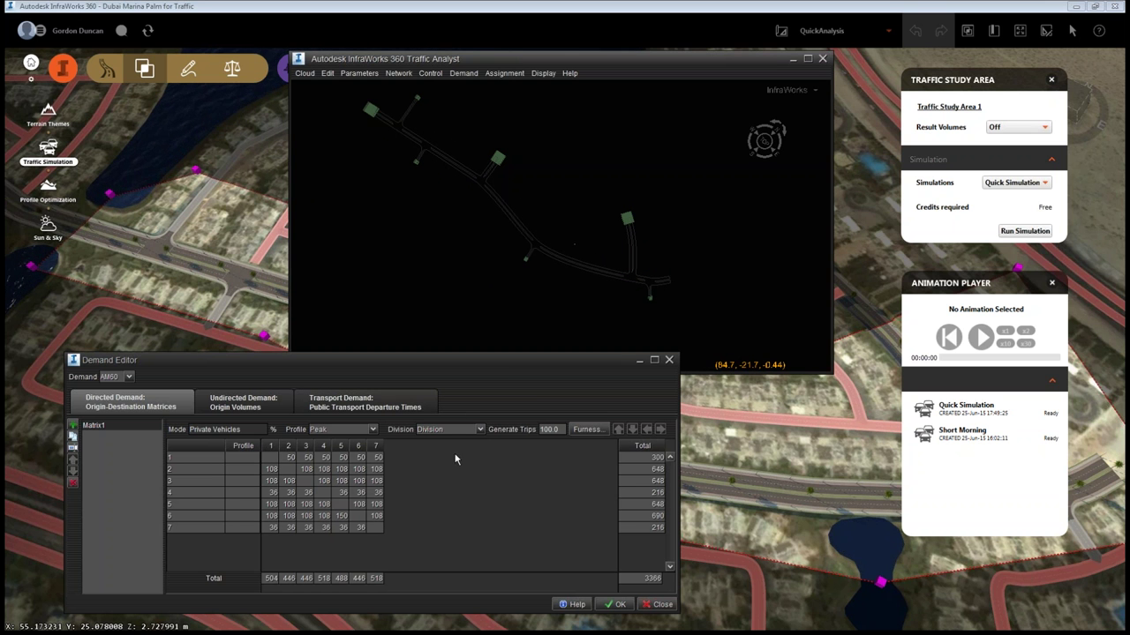
left_click(343, 459)
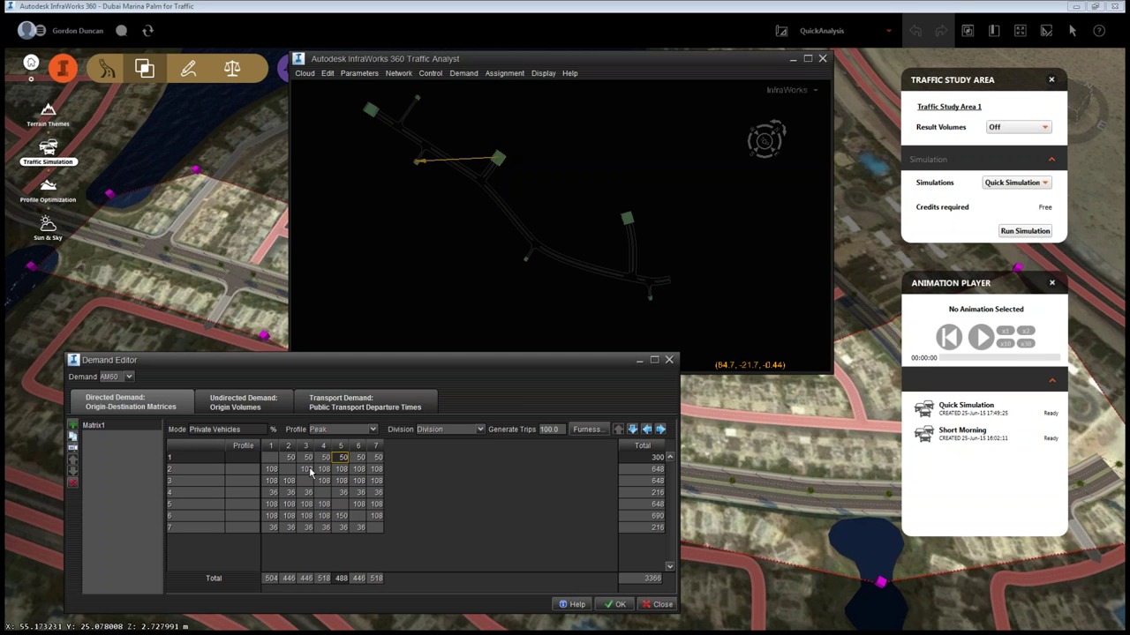
left_click(311, 472)
left_click(326, 471)
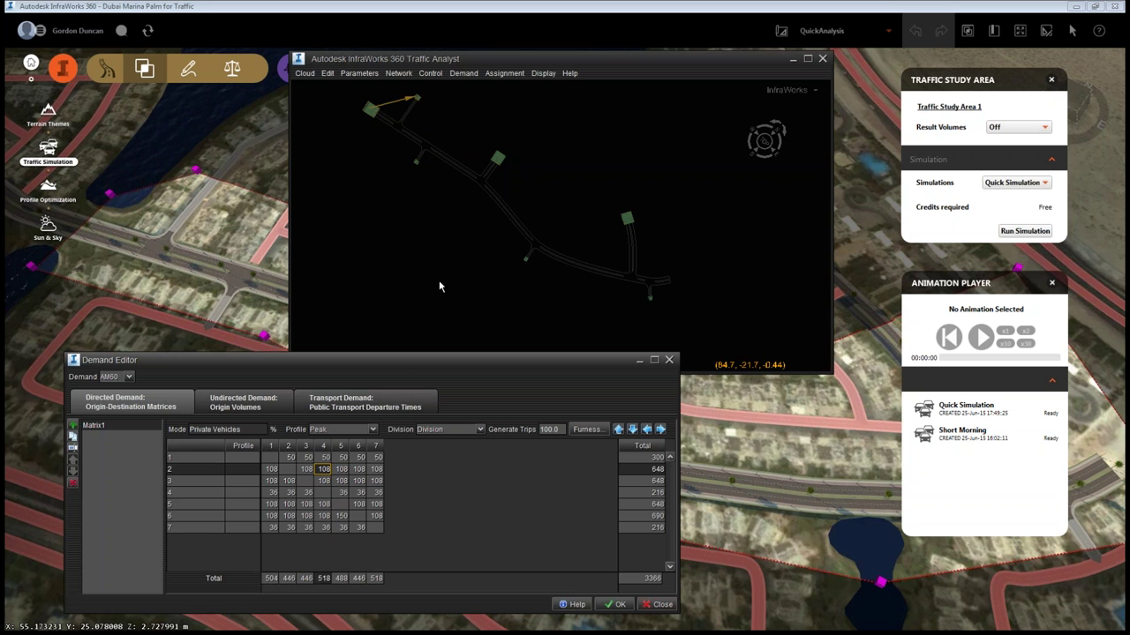
left_click_drag(439, 286, 492, 310)
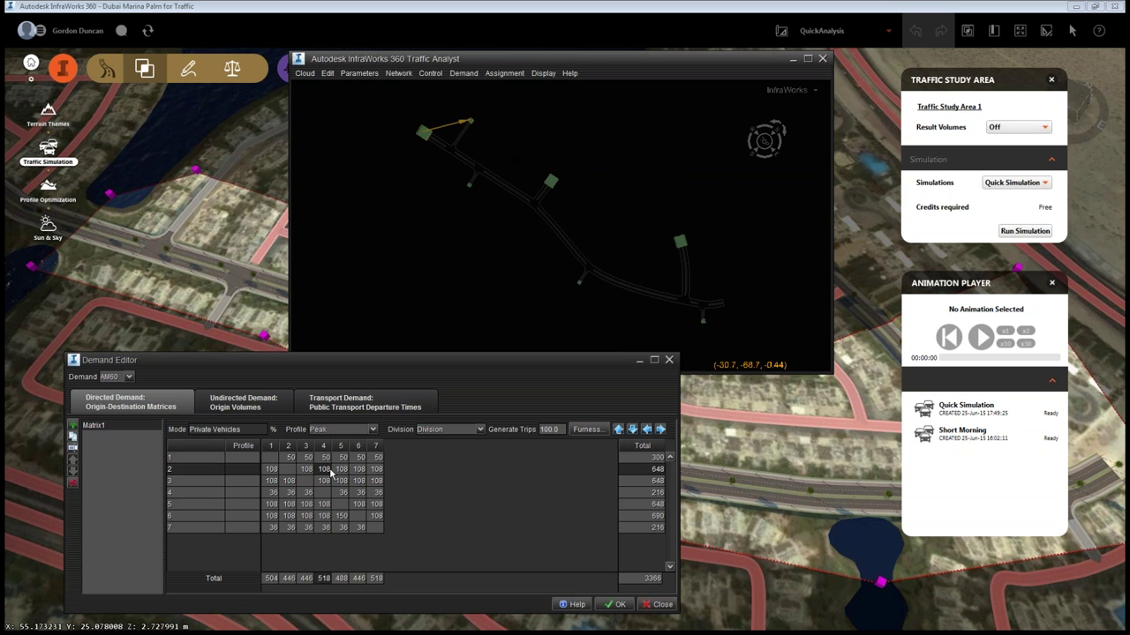
scroll(447, 151, "up", 3)
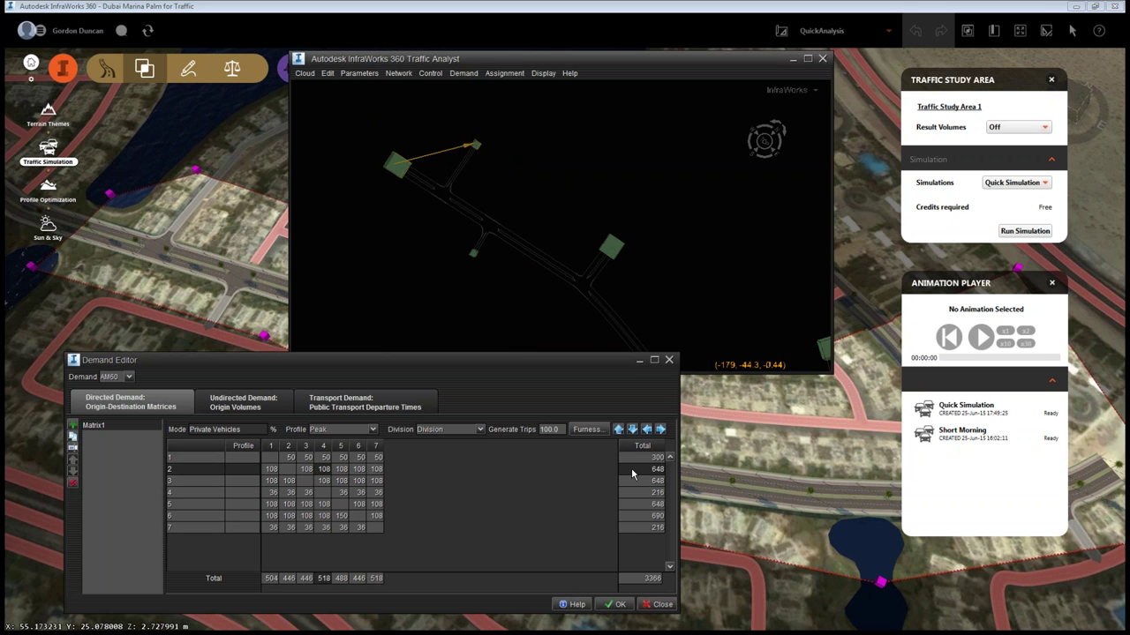
Show zone 2's origin-destination demand lines from its row Total and pan to follow them.
left_click(633, 474)
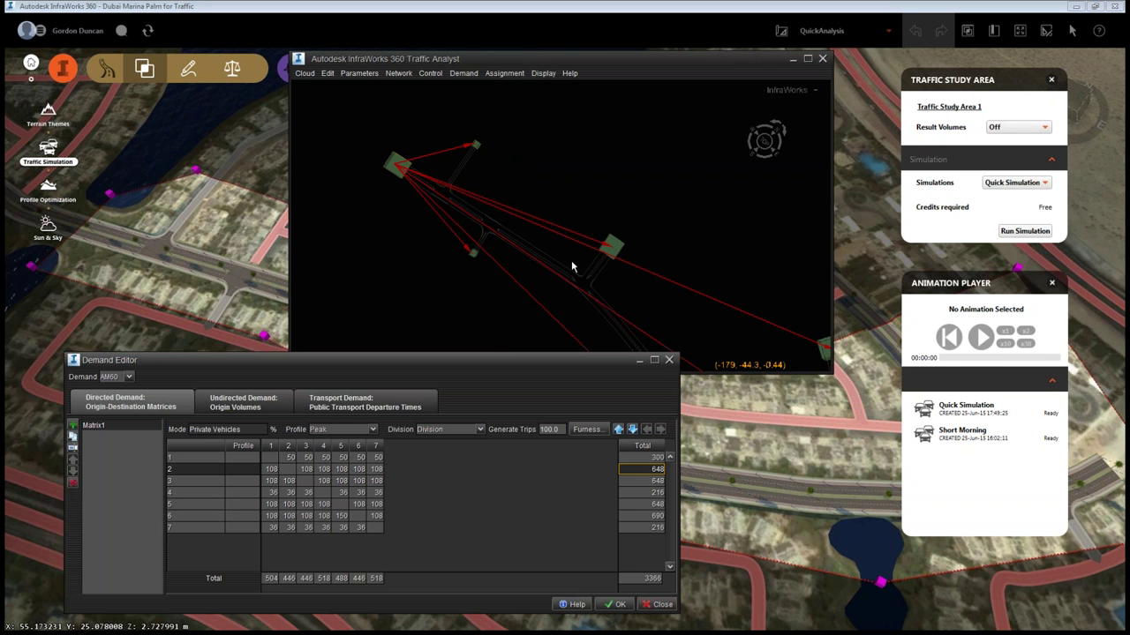
left_click_drag(657, 304, 608, 224)
scroll(608, 226, "down", 1)
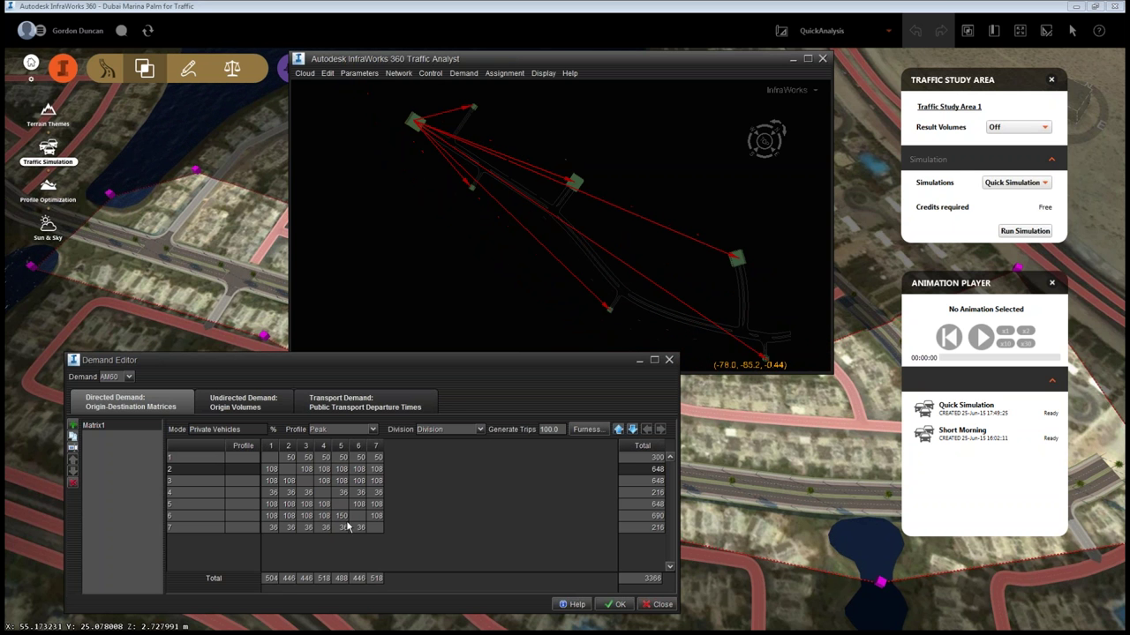
Show only the demand lines arriving at zone 3 and zoom the network to inspect them.
left_click(305, 580)
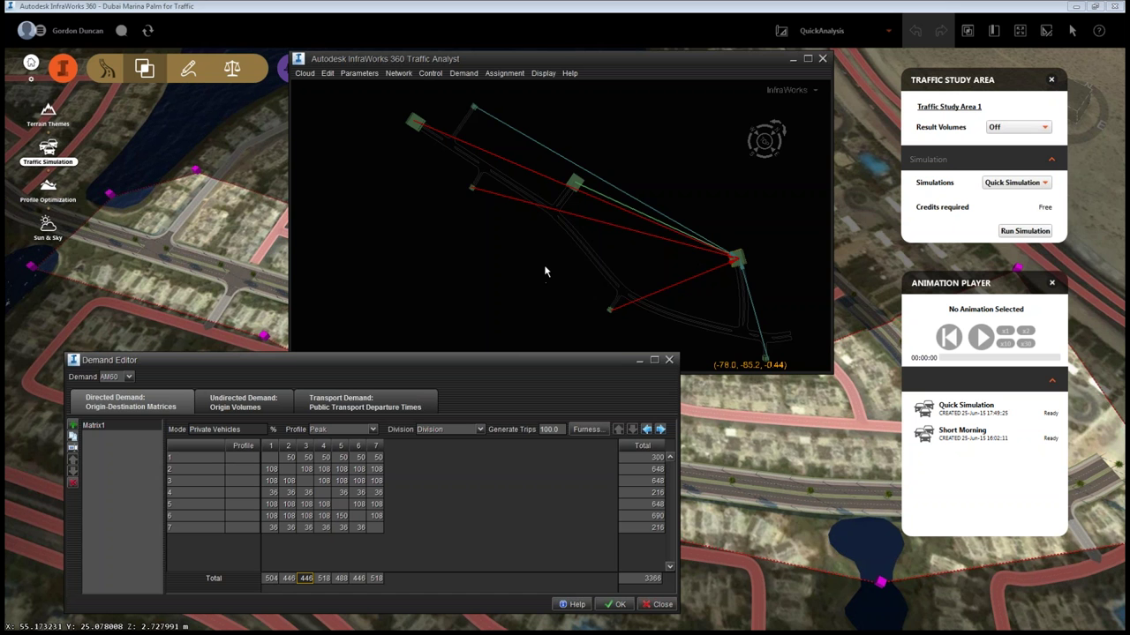
scroll(545, 271, "down", 1)
scroll(545, 268, "down", 1)
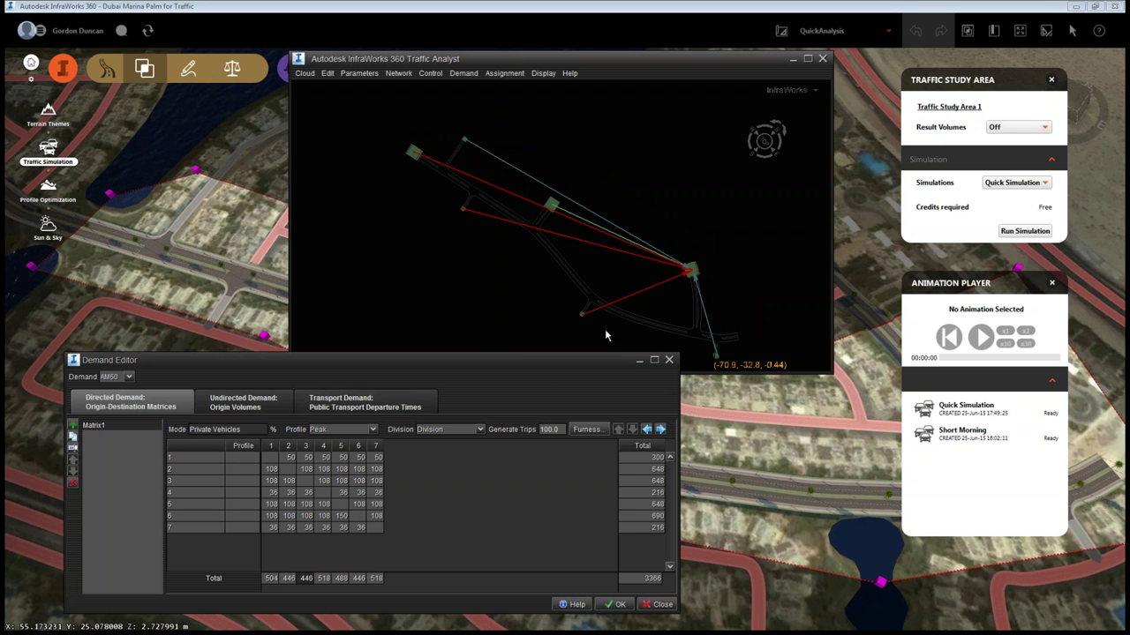
scroll(688, 264, "up", 3)
scroll(715, 244, "up", 2)
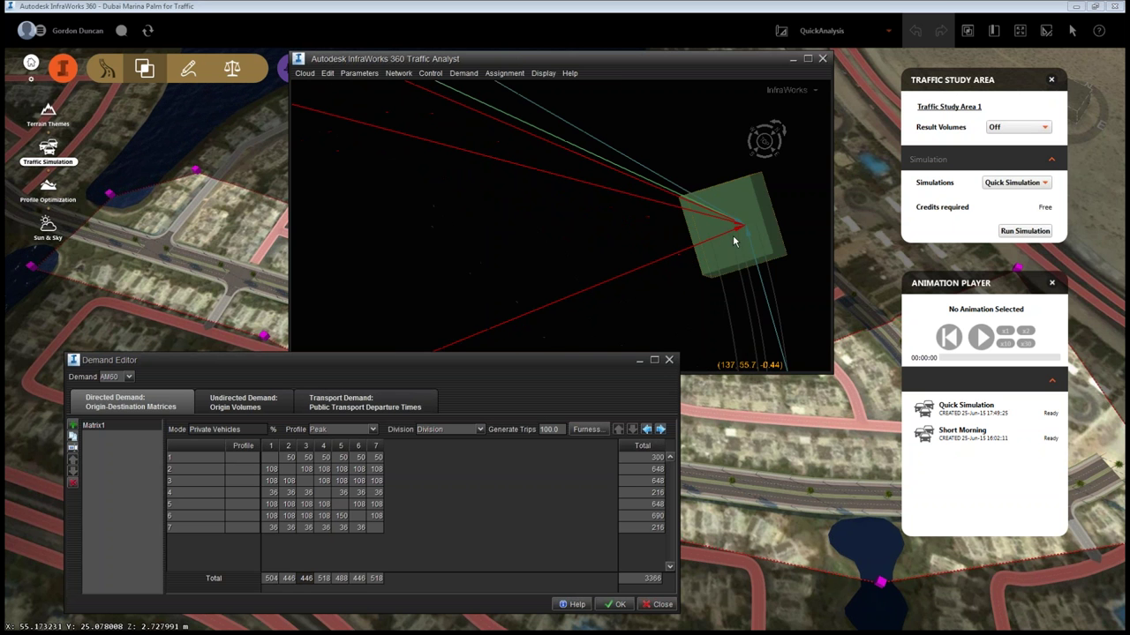
scroll(736, 234, "up", 3)
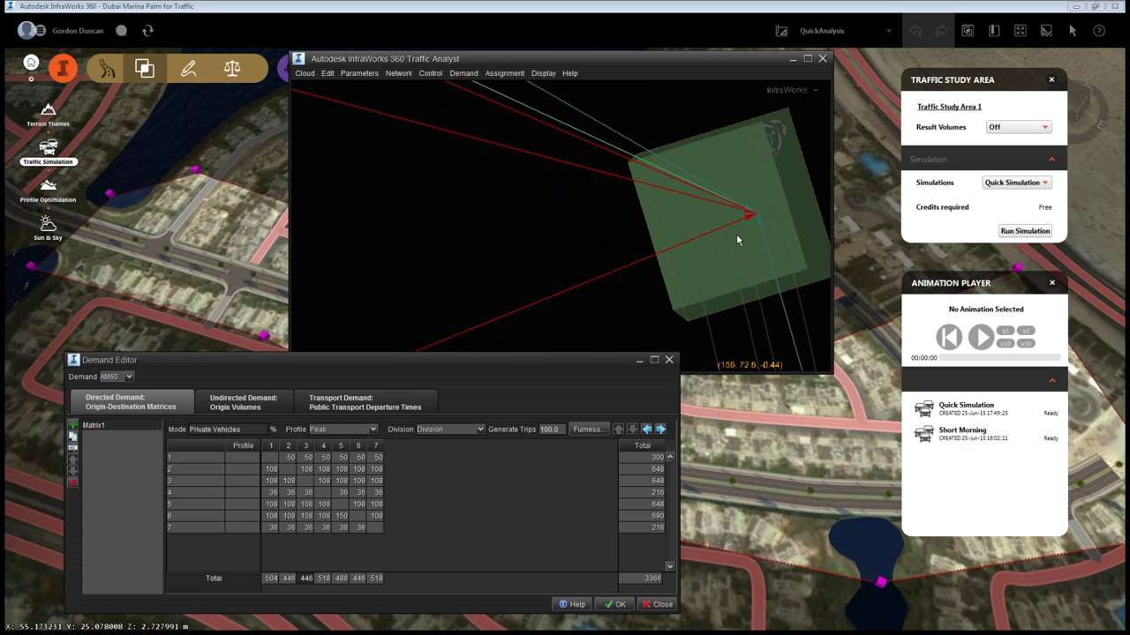
scroll(736, 234, "down", 5)
scroll(736, 244, "down", 2)
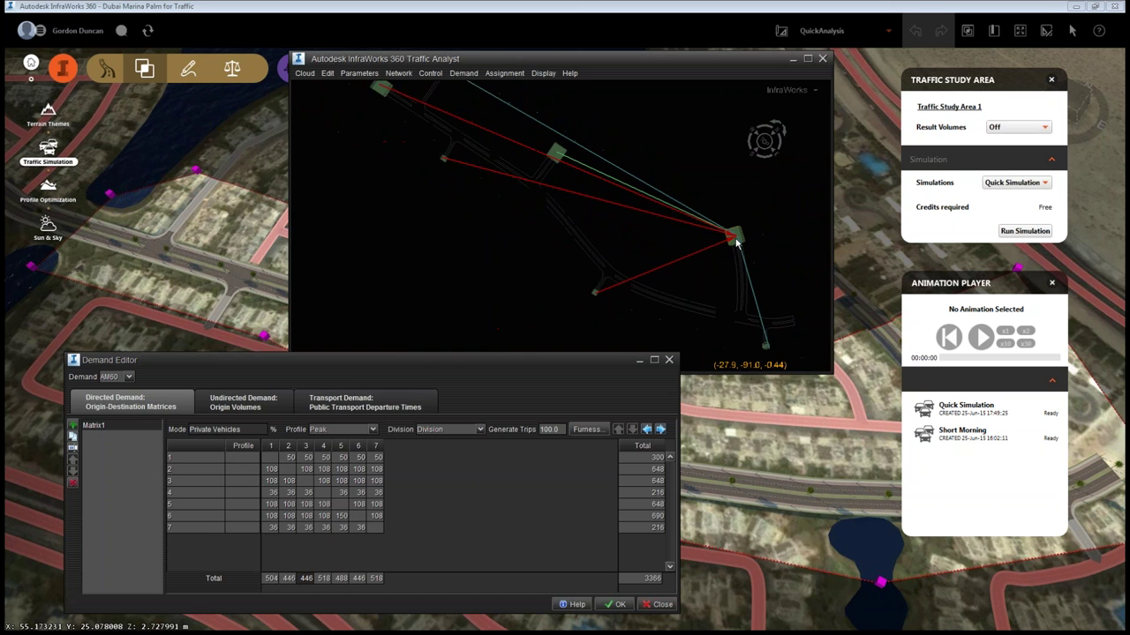
scroll(736, 243, "down", 2)
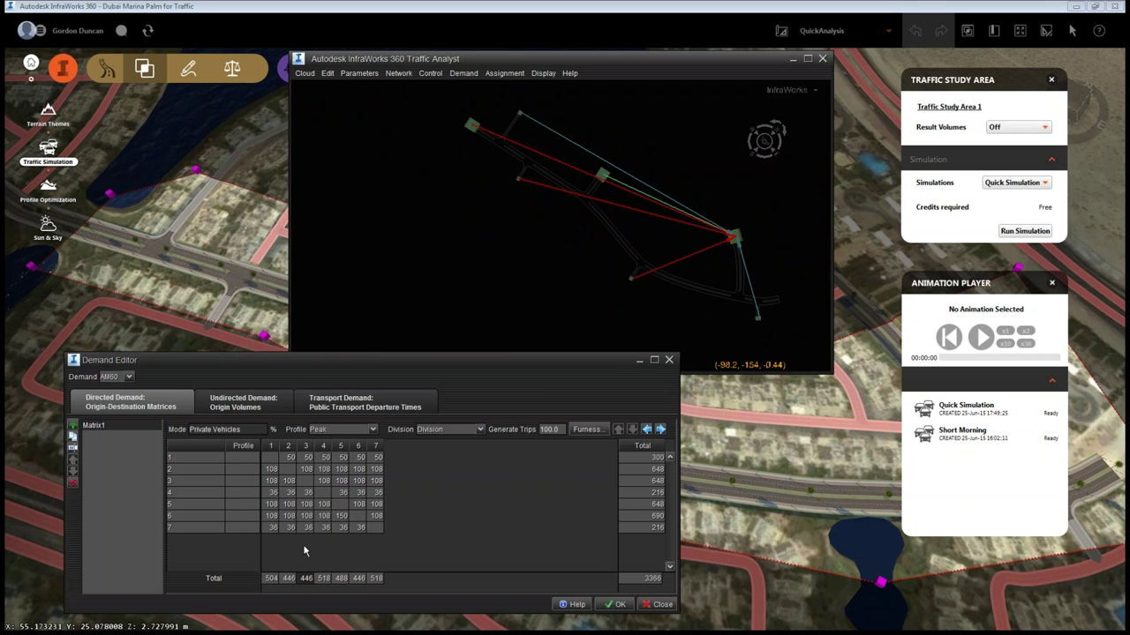
Review the individual flows into zone 3, then set zone 1 to zone 3 trips to 60.
left_click(307, 458)
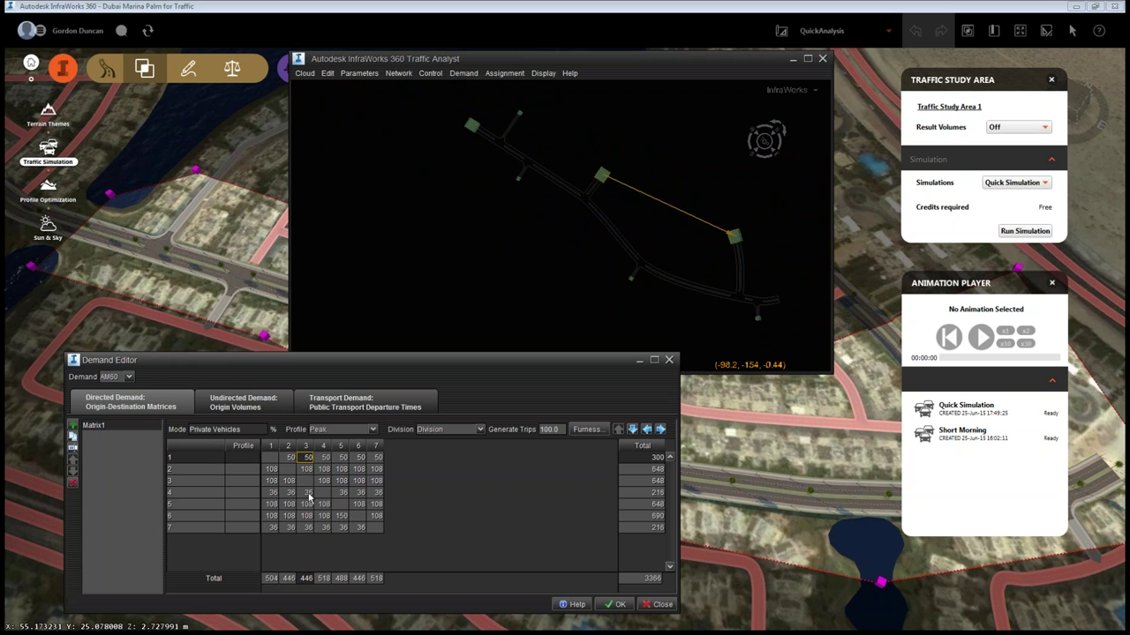
left_click(307, 492)
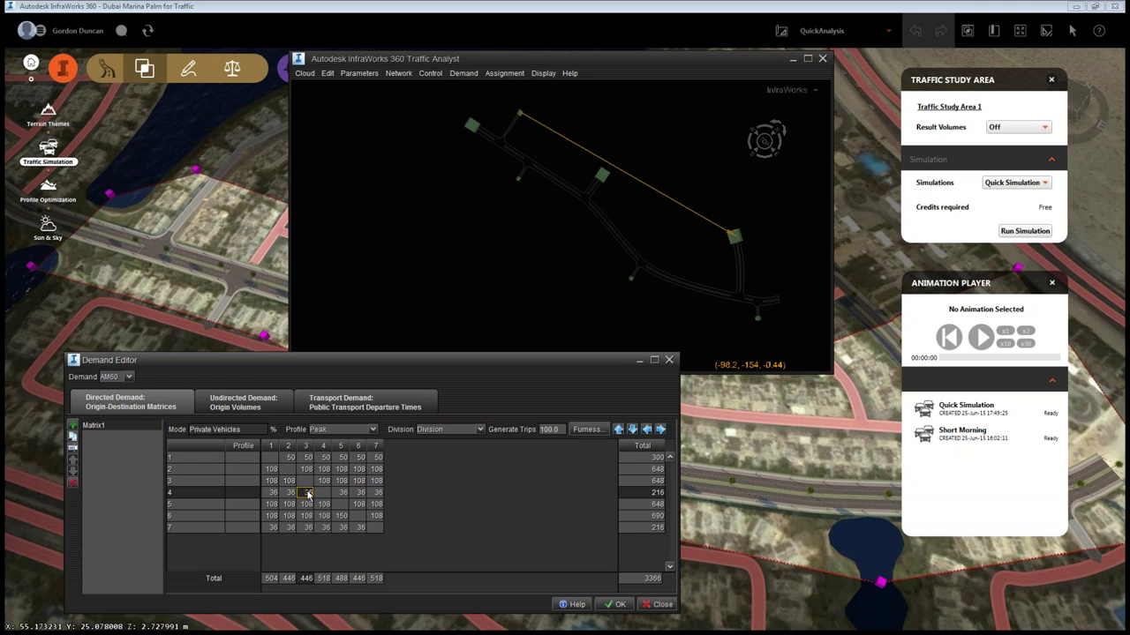
left_click(305, 579)
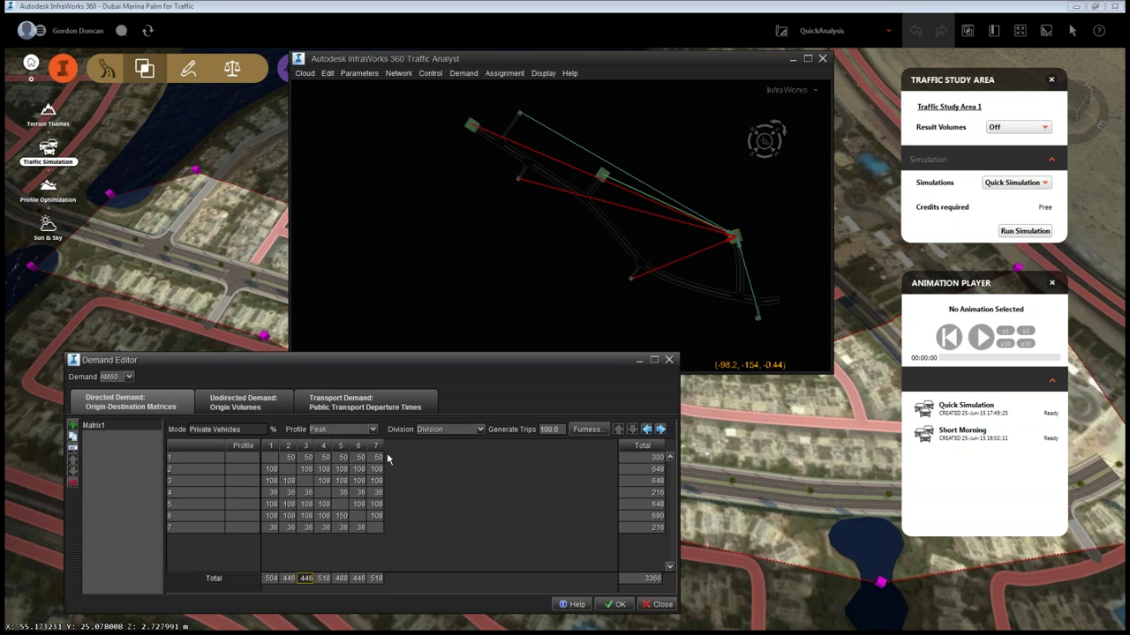
left_click(309, 460)
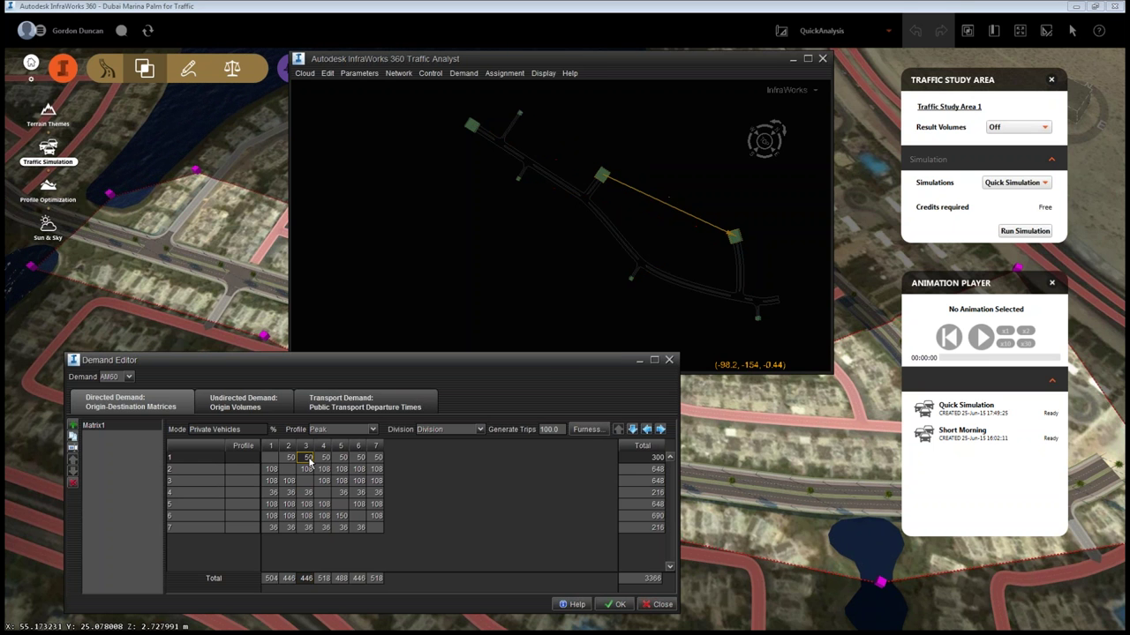
type("60")
key("Tab")
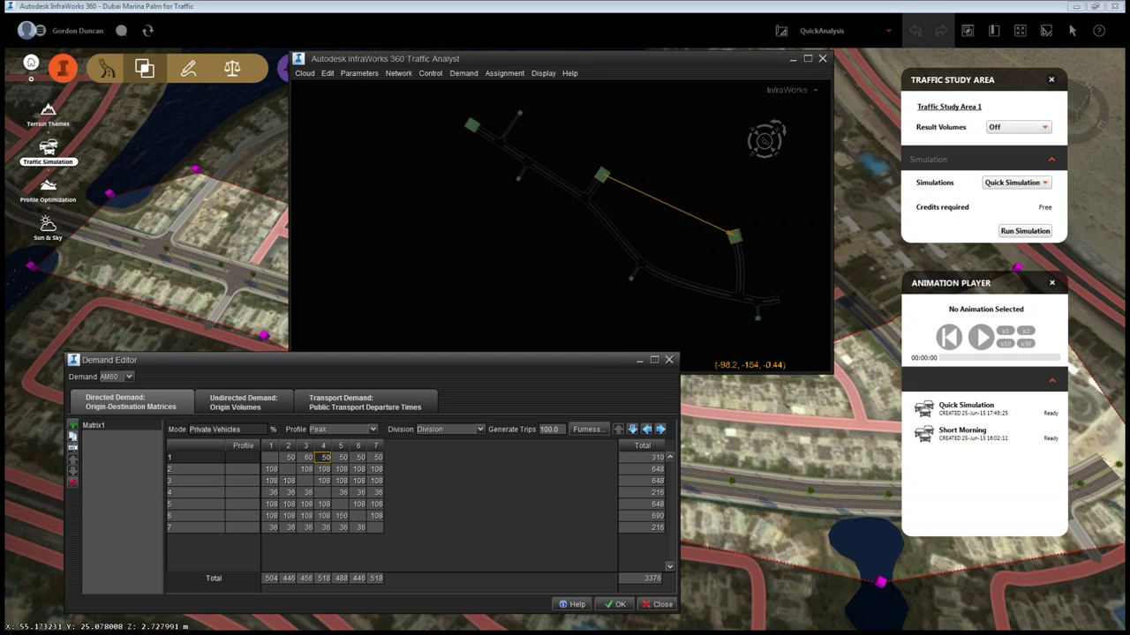
Set zone 1's total to 400 trips and zone 2's destination total to 500.
left_click(633, 461)
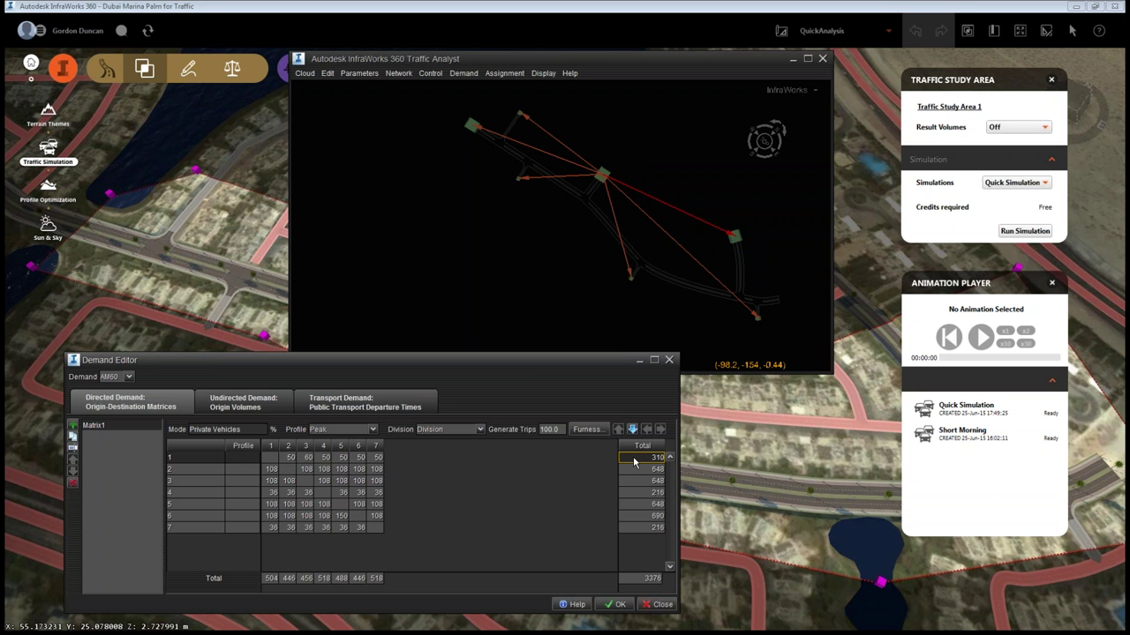
type("400")
key("Return")
key("Down")
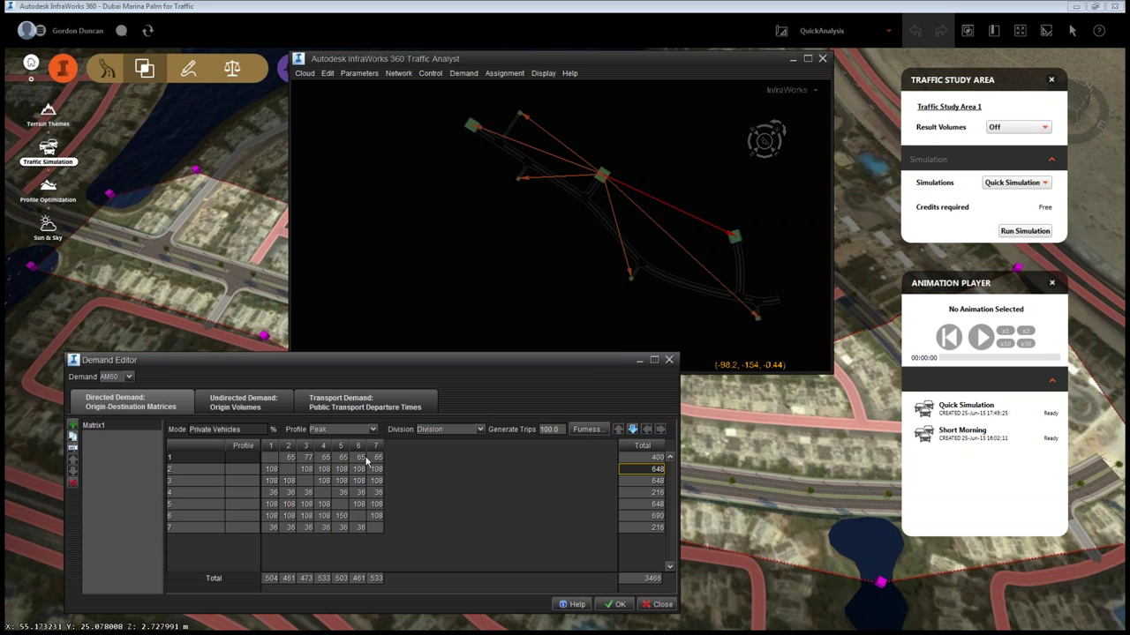
left_click(288, 579)
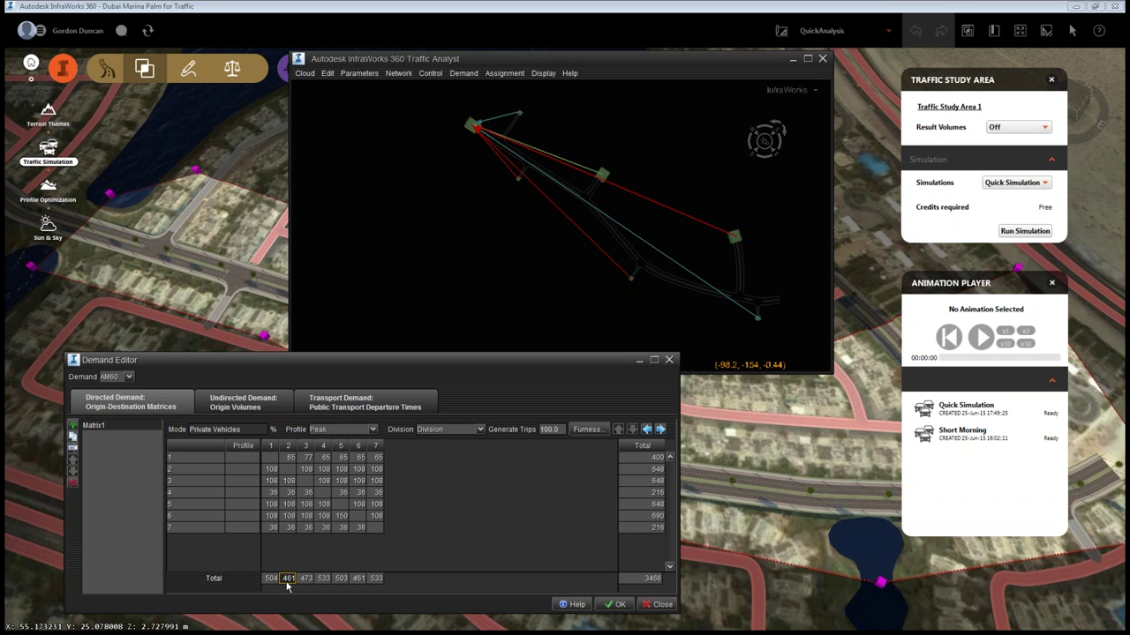
type("500")
key("Tab")
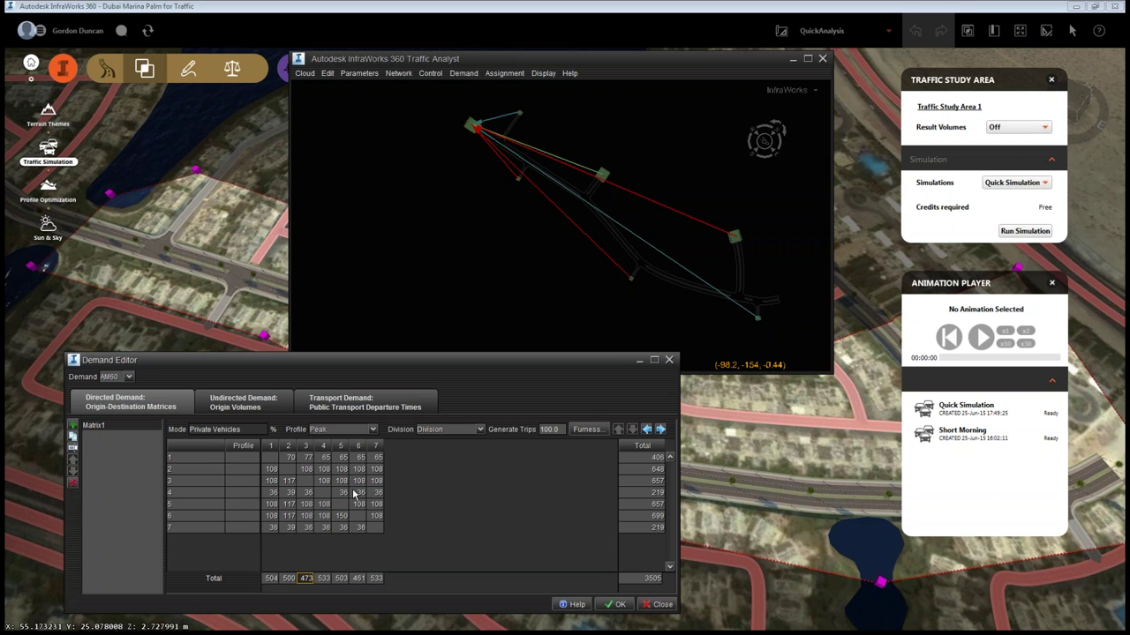
left_click(286, 579)
Scale the whole AM60 matrix to a grand total of 3300 trips.
left_click(651, 580)
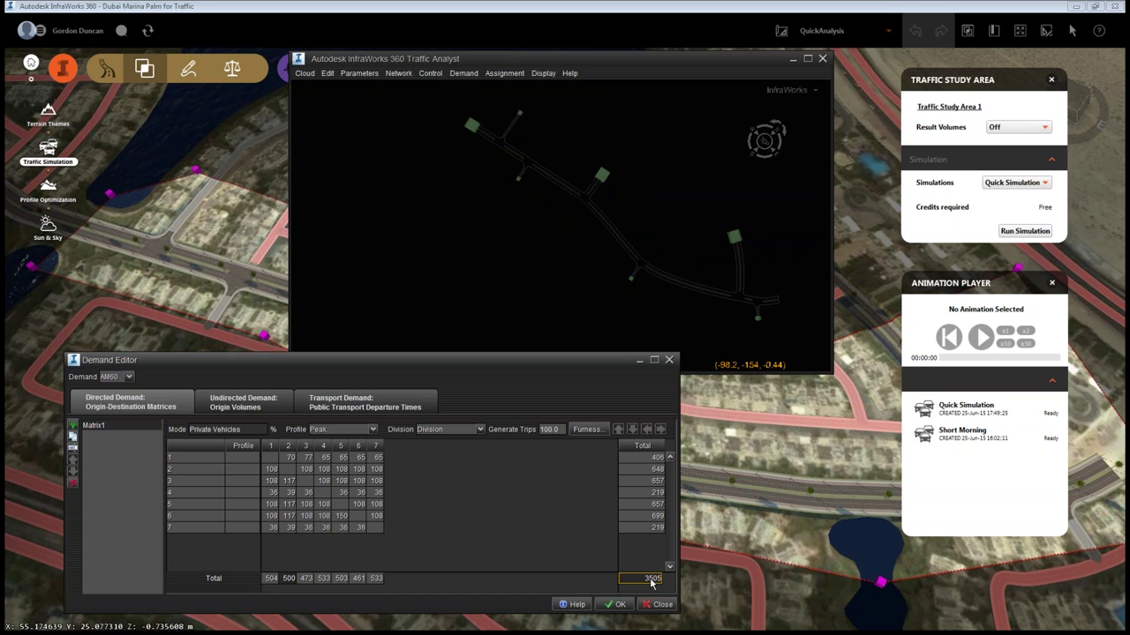
type("3300")
key("Return")
Accept the matrix edits, close Traffic Analyst, and confirm saving the modified network.
left_click(614, 606)
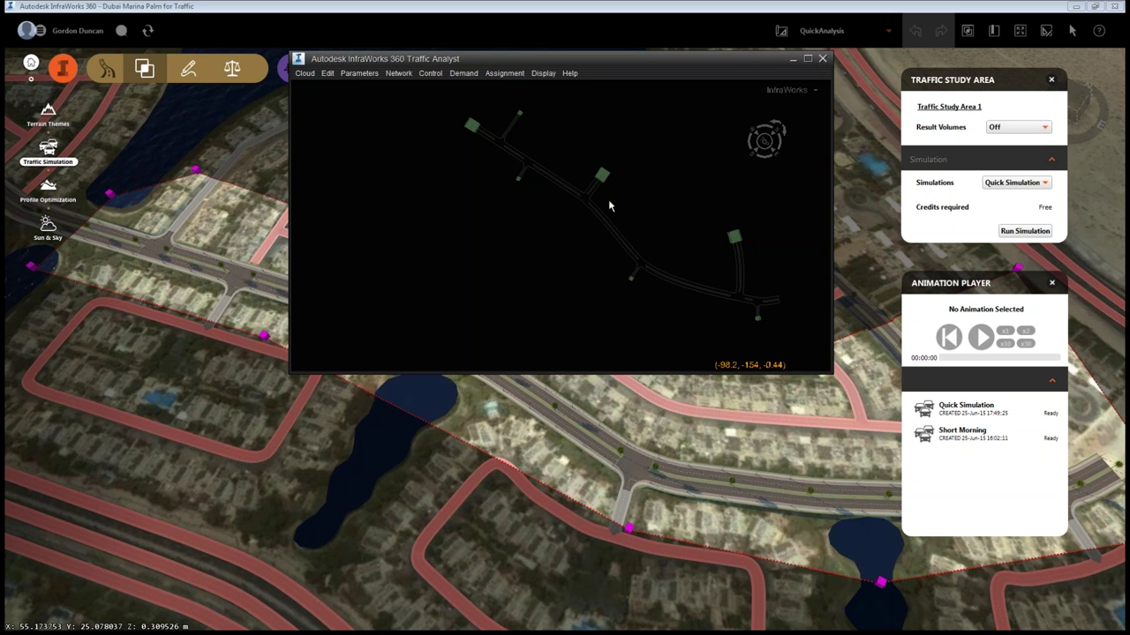
left_click(822, 60)
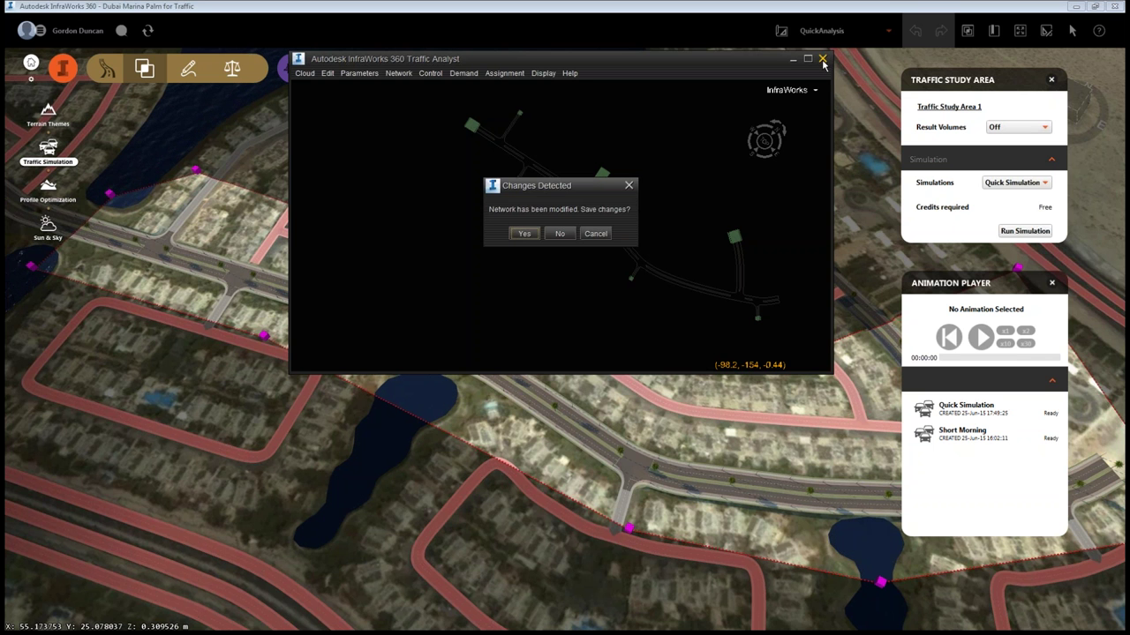
left_click(524, 232)
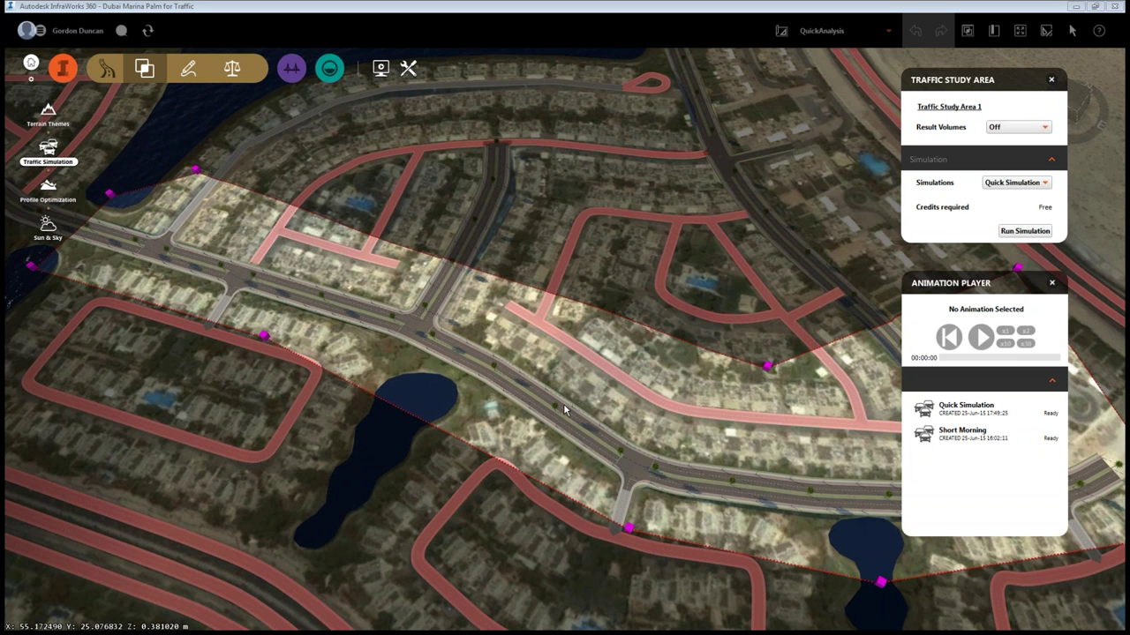
Keep Quick Simulation (Free) as Traffic Study Area 1's chosen simulation.
left_click(1005, 183)
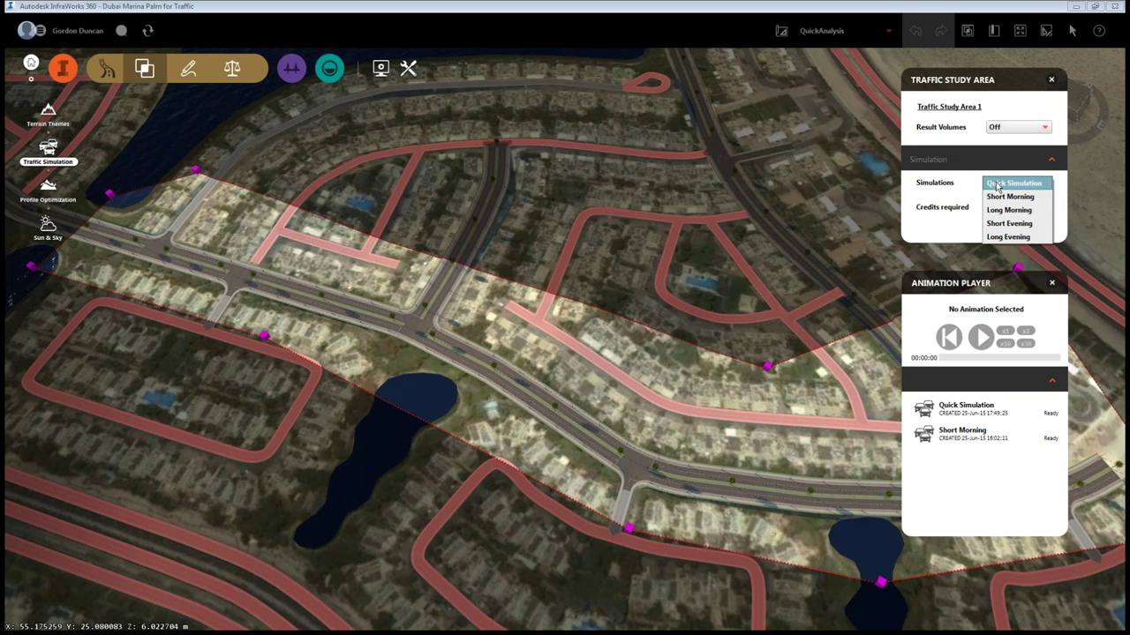
left_click(537, 252)
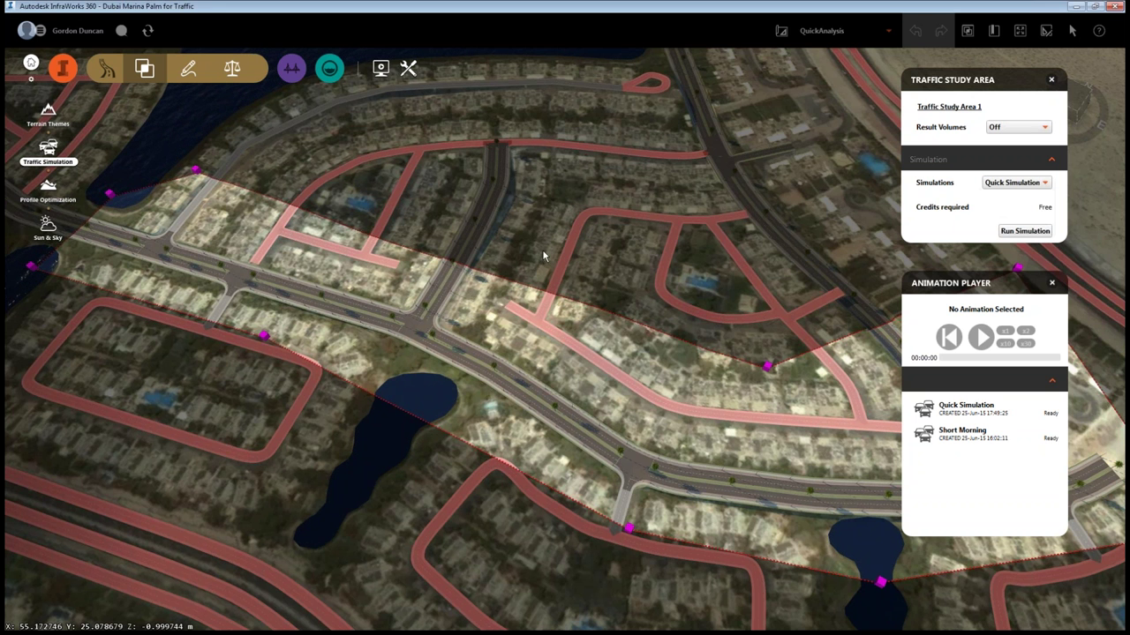
Open the Traffic Analyst panel for the traffic study area.
right_click(459, 303)
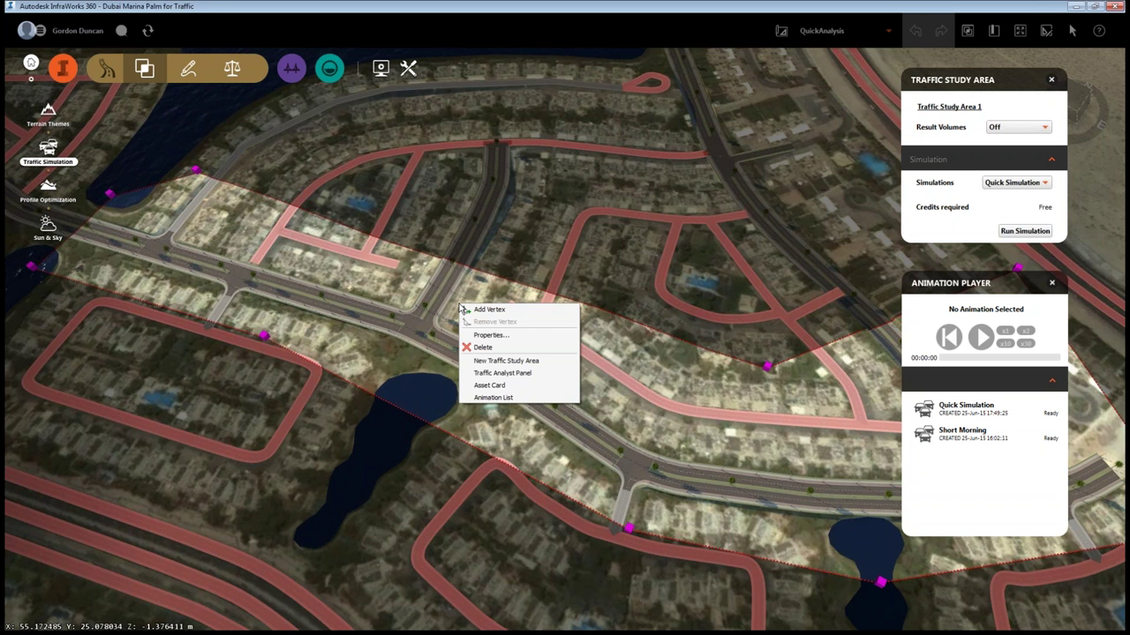
left_click(493, 379)
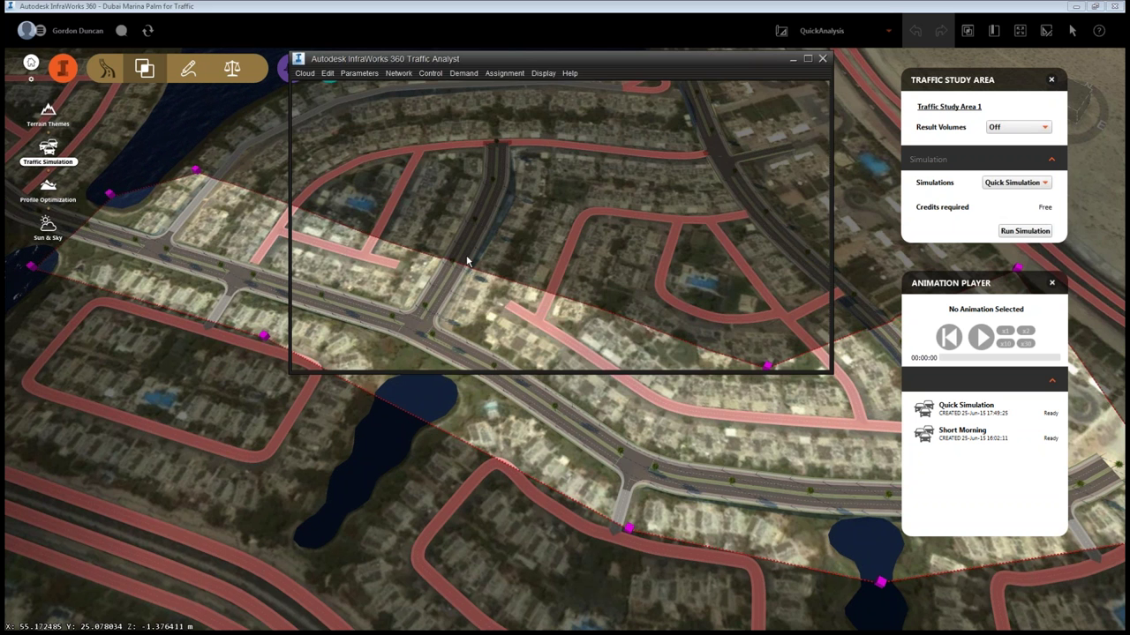
scroll(538, 249, "up", 5)
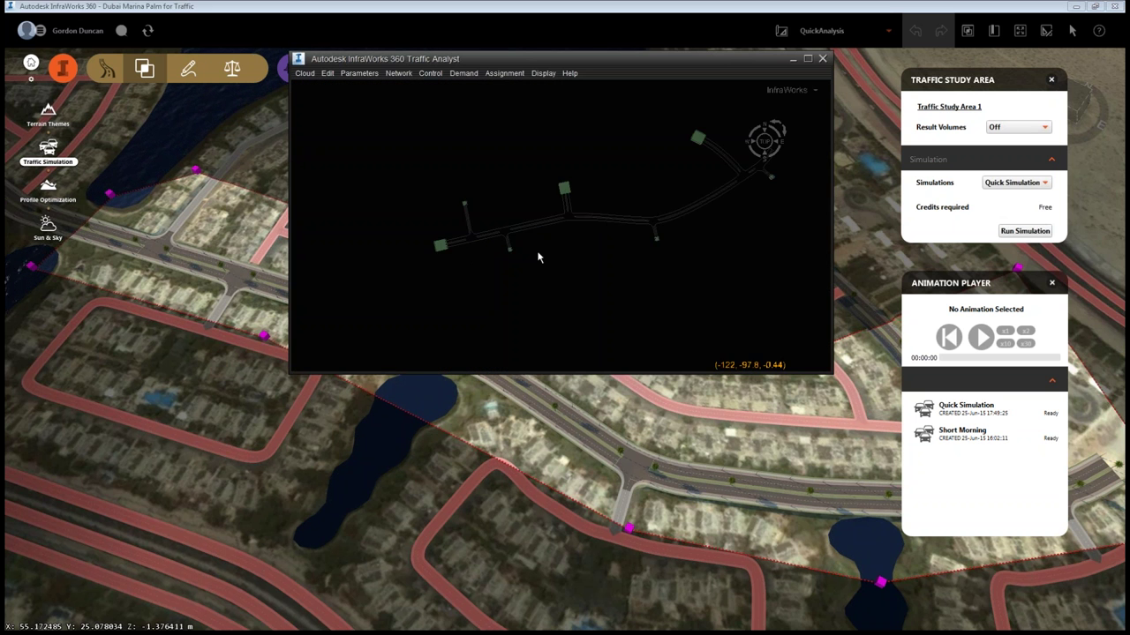
Open the Simulation window from Cloud, move it lower left, and view its time windows.
left_click(304, 74)
left_click(323, 100)
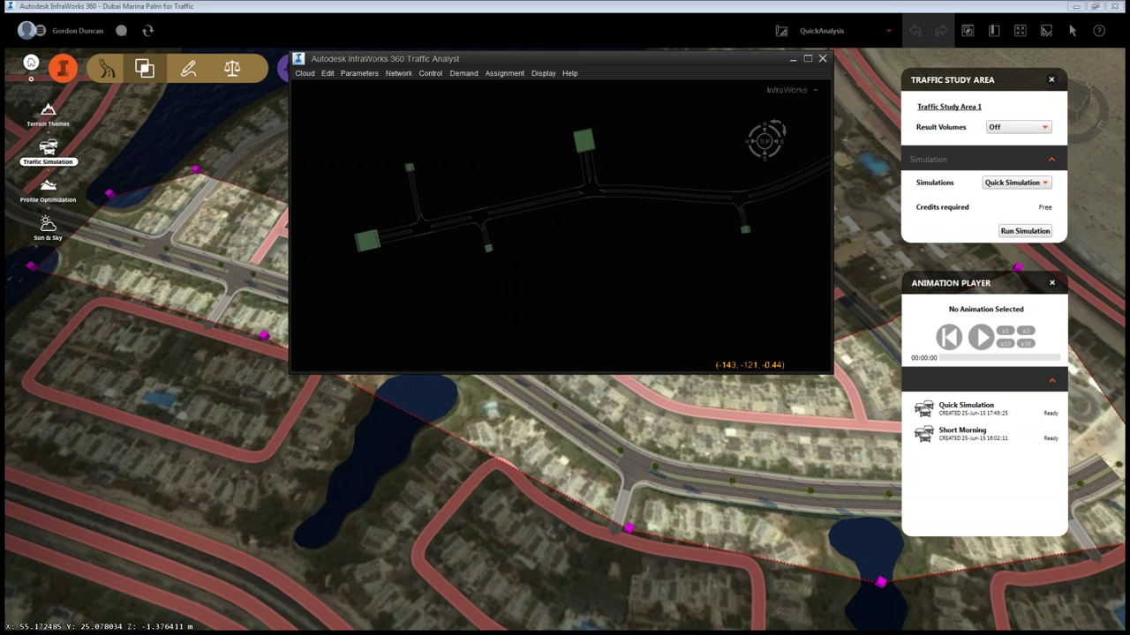
left_click_drag(847, 203, 216, 420)
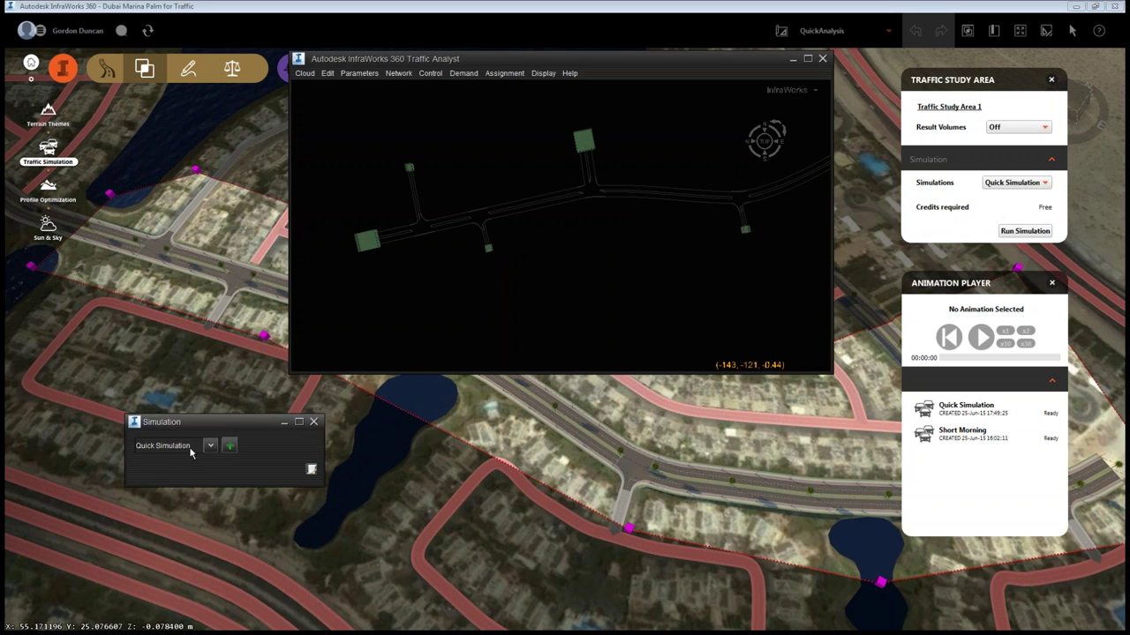
left_click(360, 76)
left_click(360, 76)
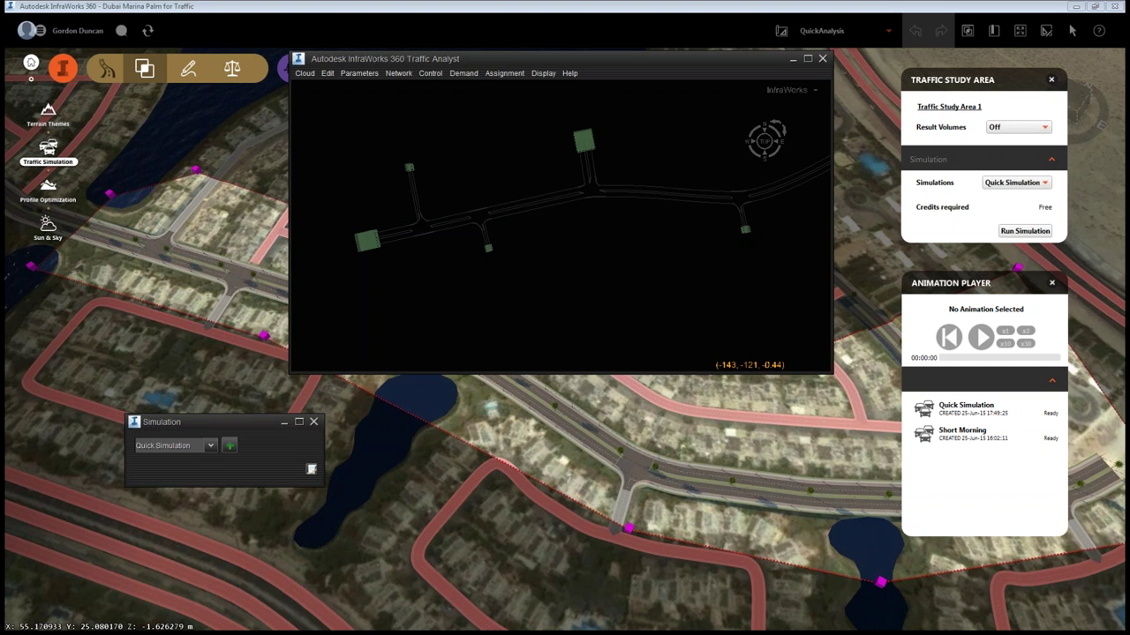
Check the Simulation time window 08:00 to 08:10, then open the Demand Editor.
left_click(332, 209)
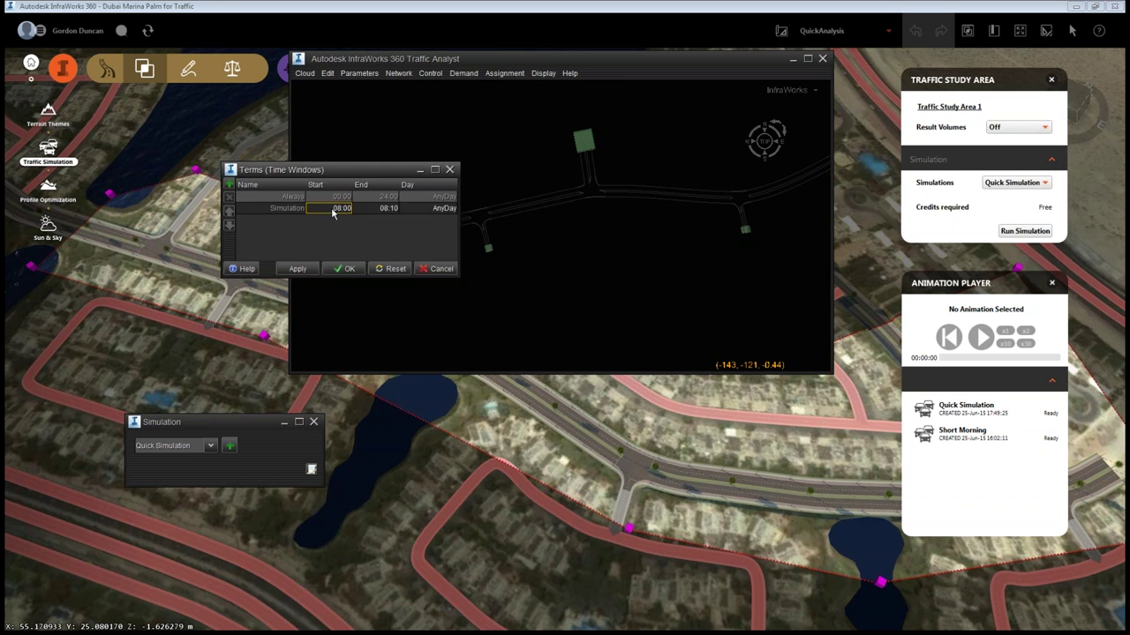
left_click(383, 209)
left_click(464, 74)
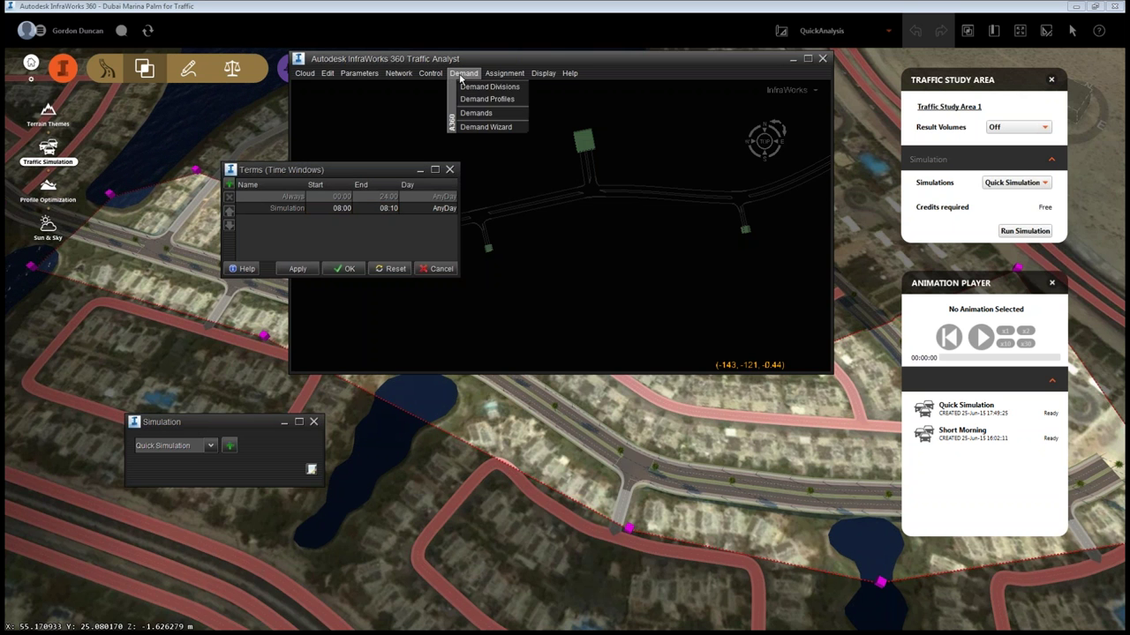
left_click(484, 115)
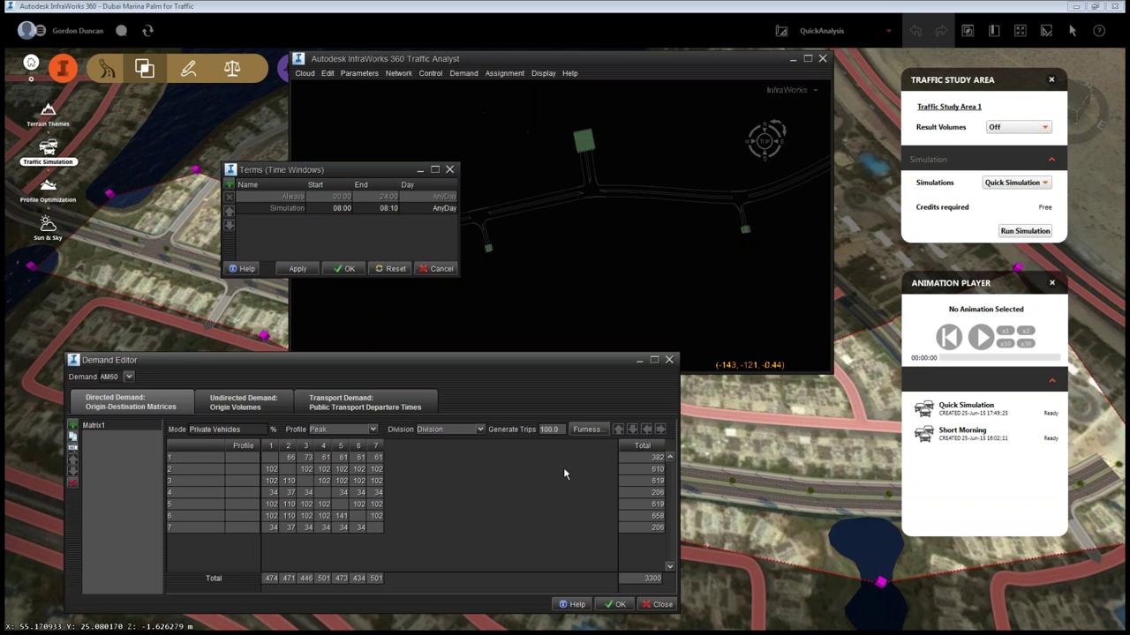
Show the AM10 demand's Matrix1 totalling 558 trips and list the available simulations.
left_click(130, 376)
left_click(111, 390)
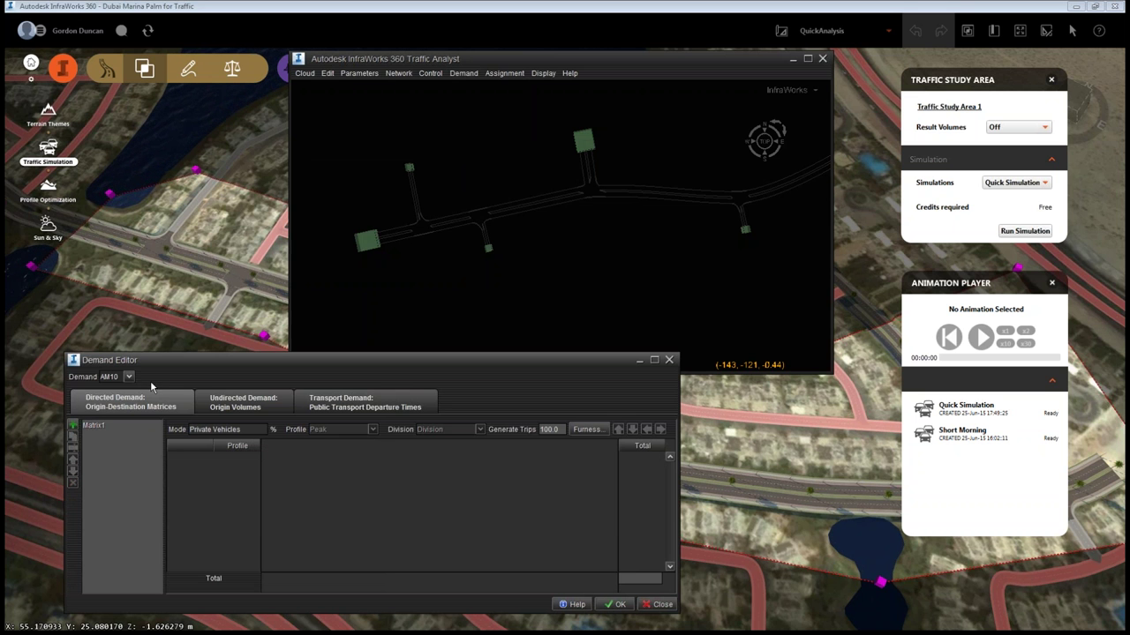
left_click(94, 426)
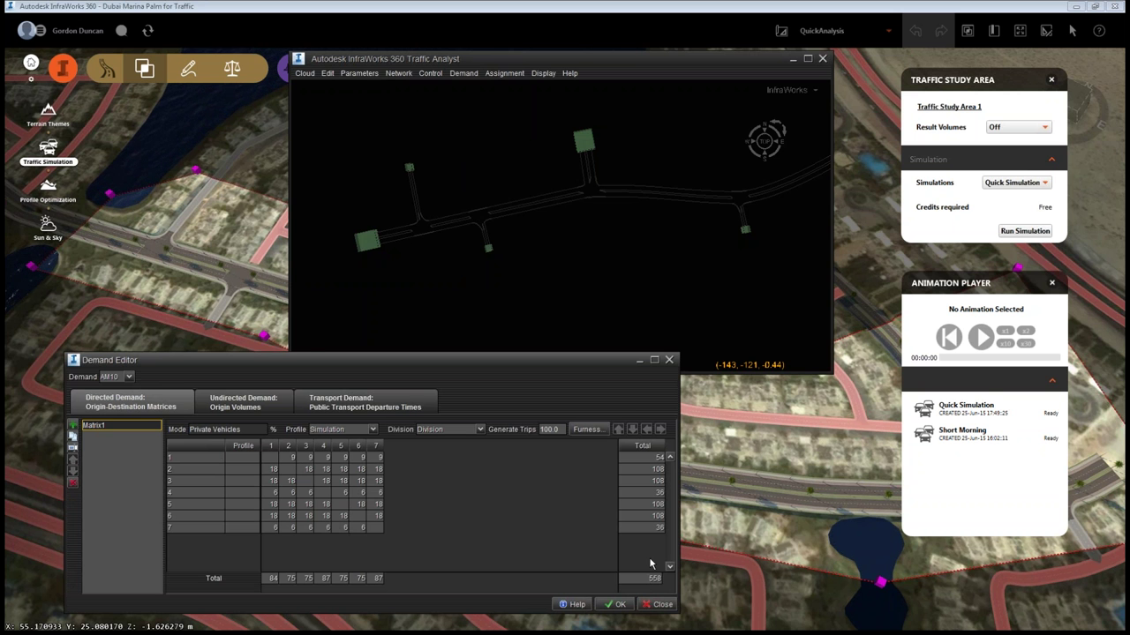
left_click_drag(310, 356, 622, 319)
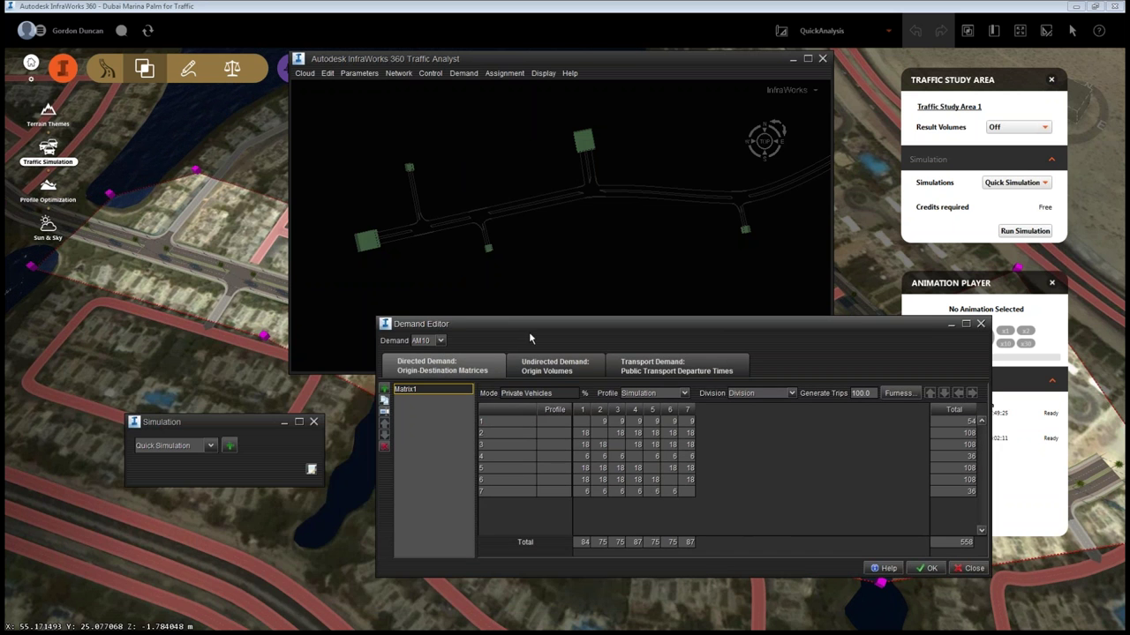
left_click(207, 446)
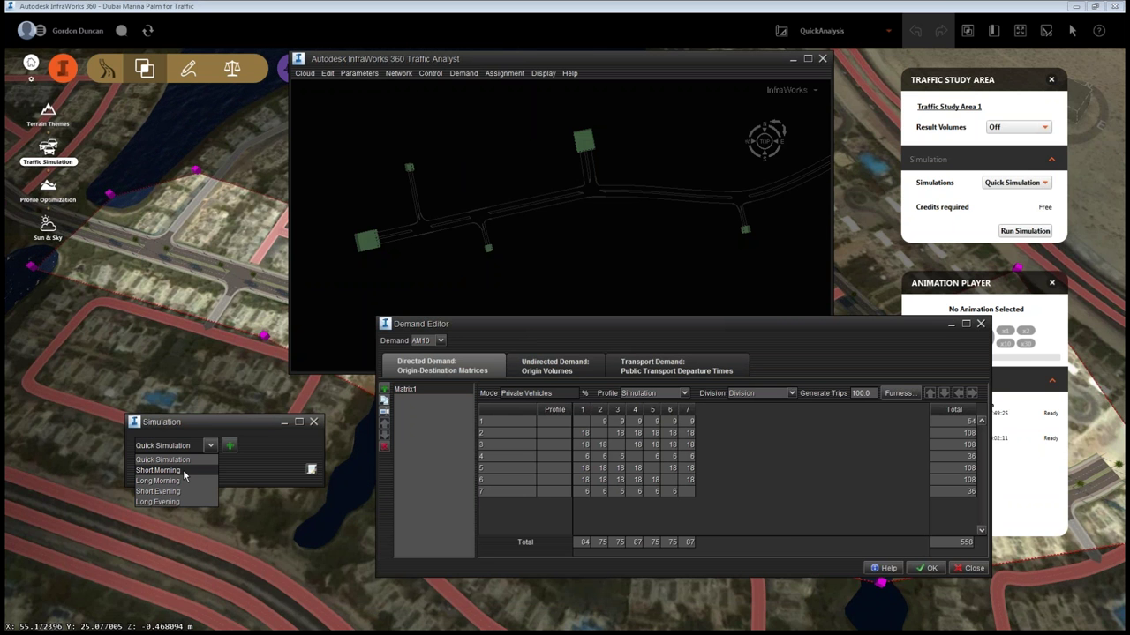
Switch to Short Morning and reopen the Demand Editor, showing AM60 at 3300 trips.
left_click(183, 472)
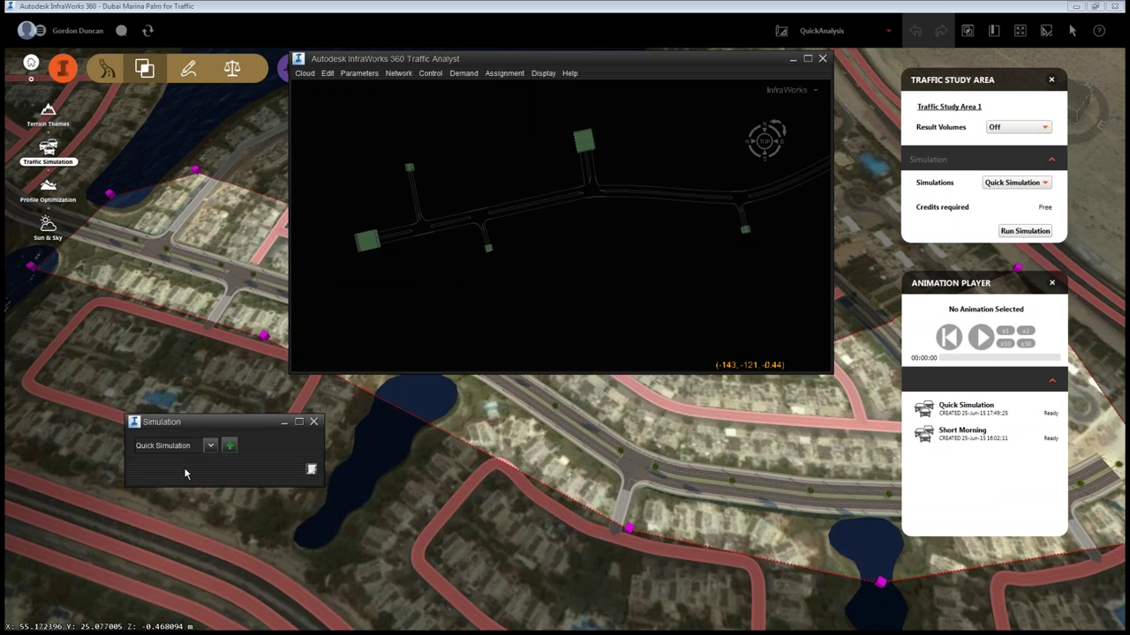
left_click(466, 74)
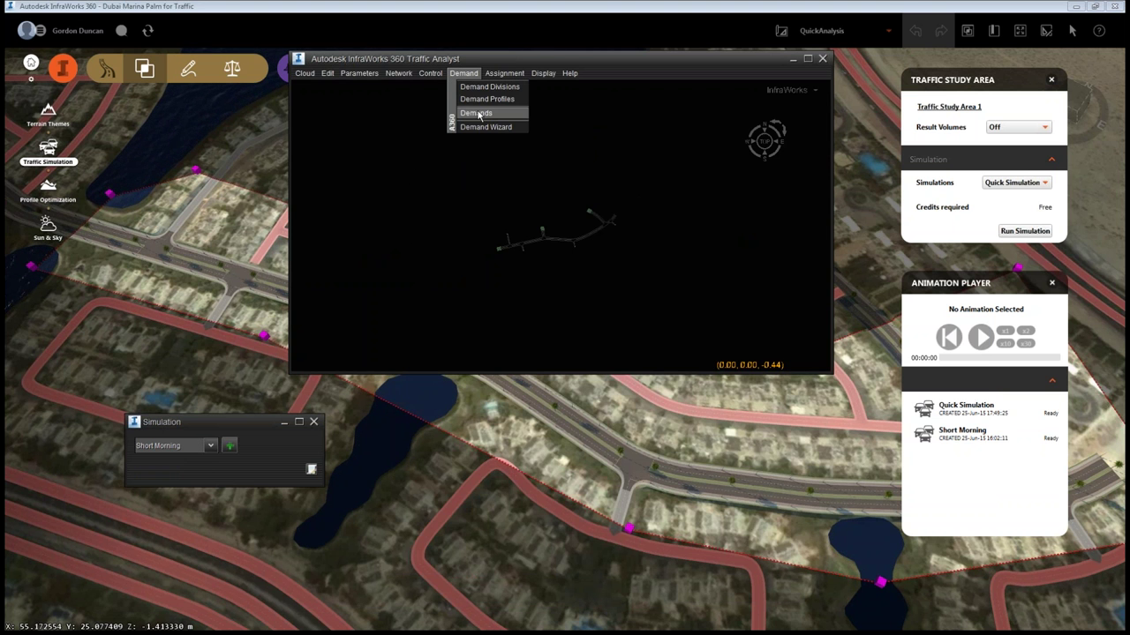
left_click(479, 115)
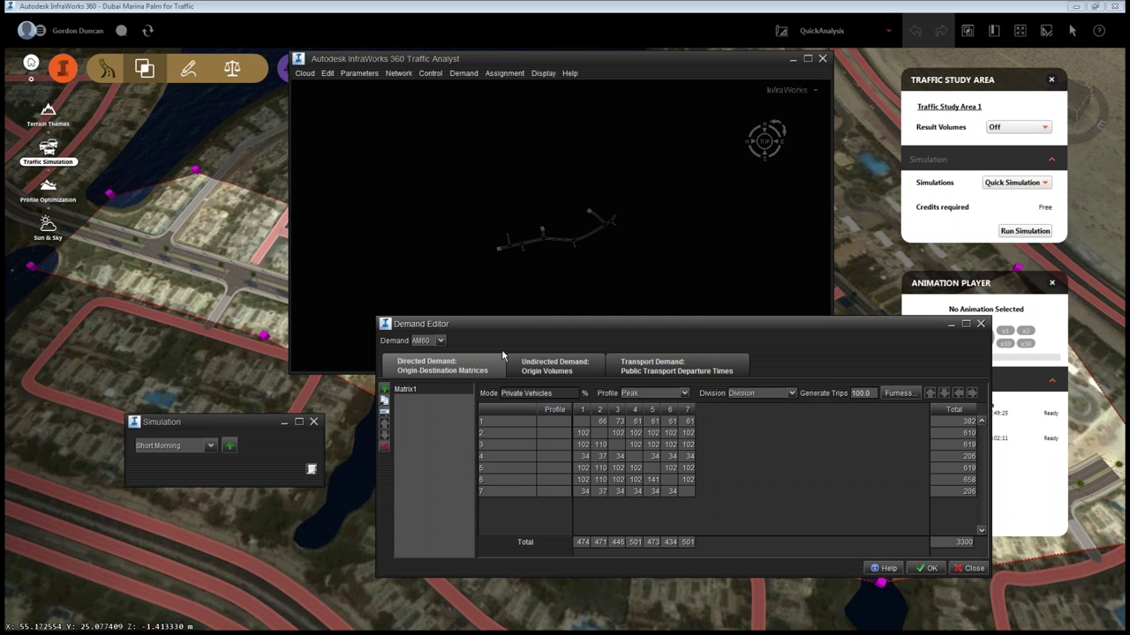
left_click_drag(470, 330, 485, 276)
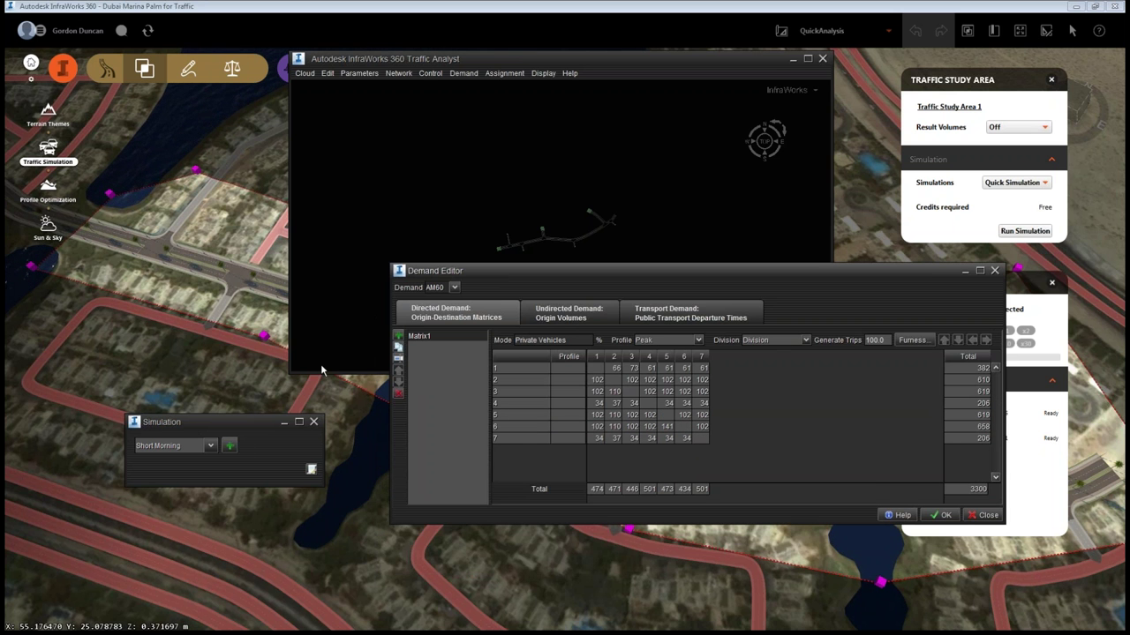
Review the Short Morning 08:00–09:00 time window, then show AM10 Matrix1 totalling 558 trips.
left_click(359, 73)
left_click(362, 87)
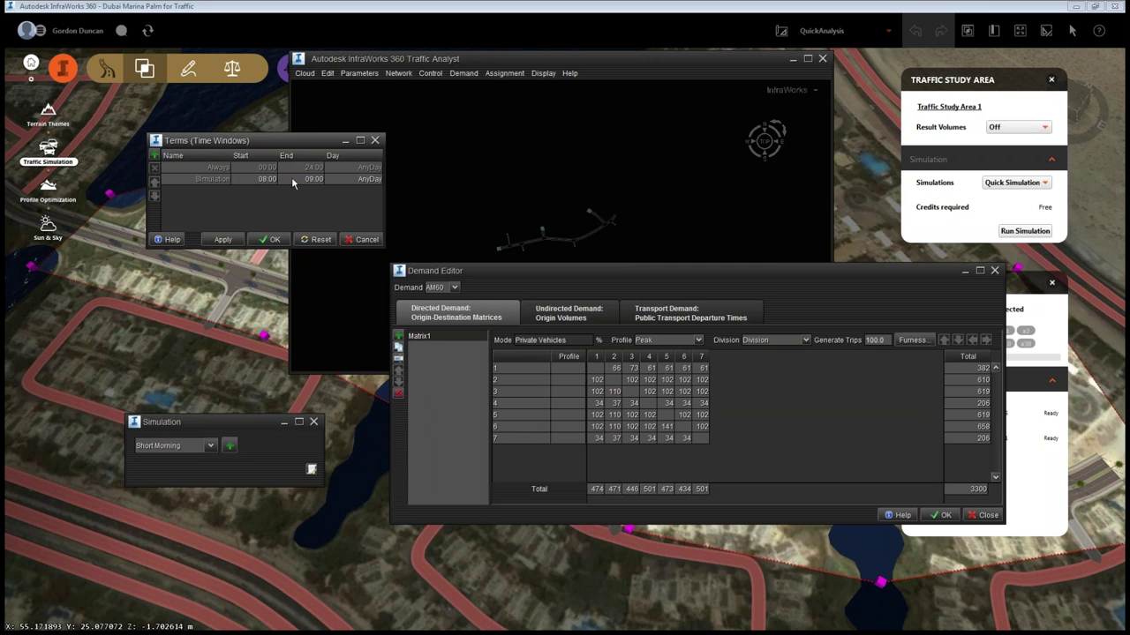
left_click(455, 287)
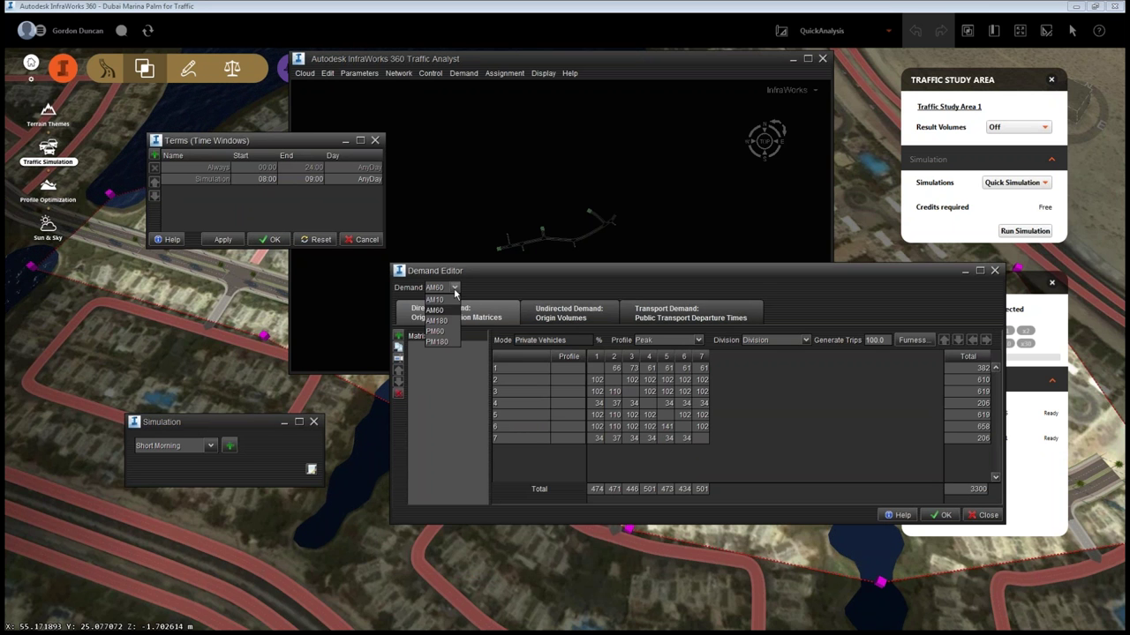
left_click(441, 303)
left_click(431, 337)
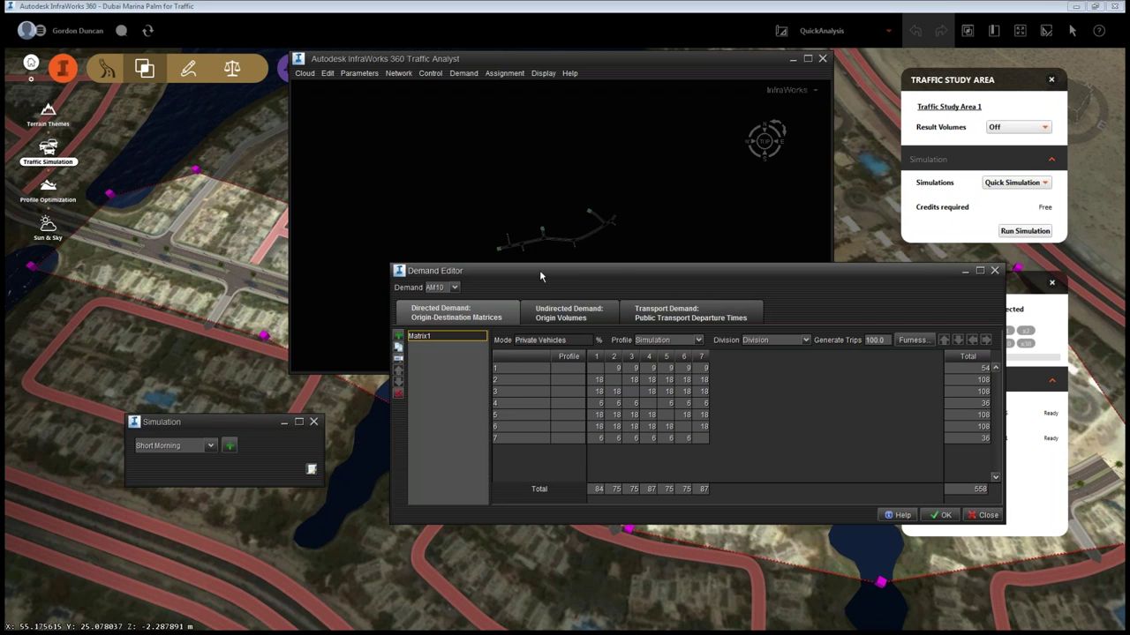
Close the origin-destination demand matrix, the small Simulation window and the Traffic Analyst window.
left_click_drag(539, 270, 538, 271)
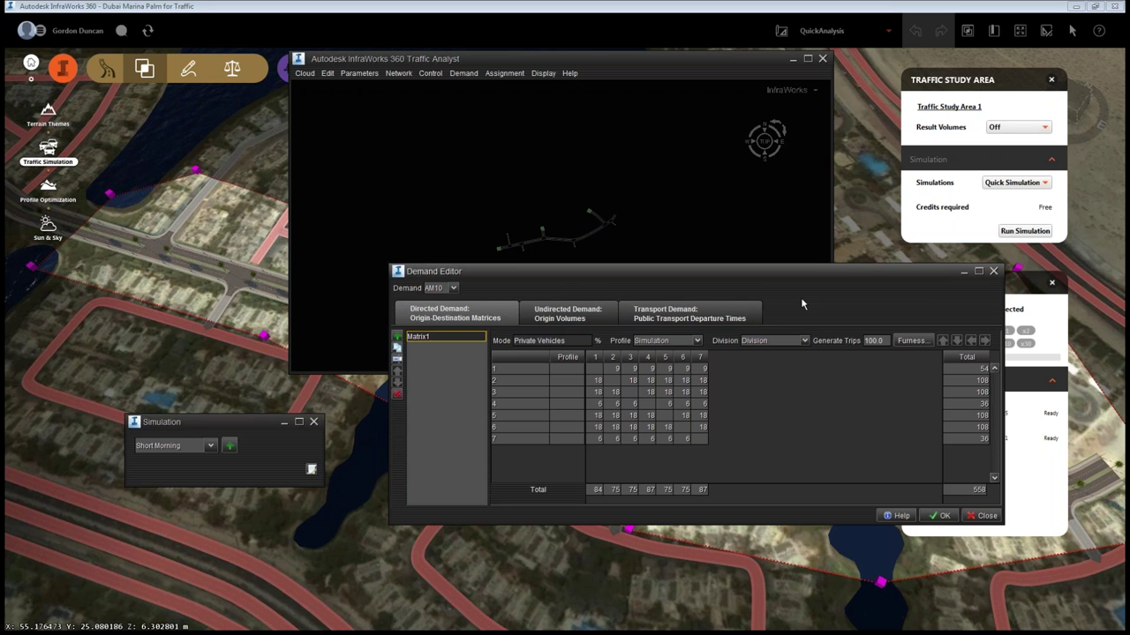
left_click(993, 272)
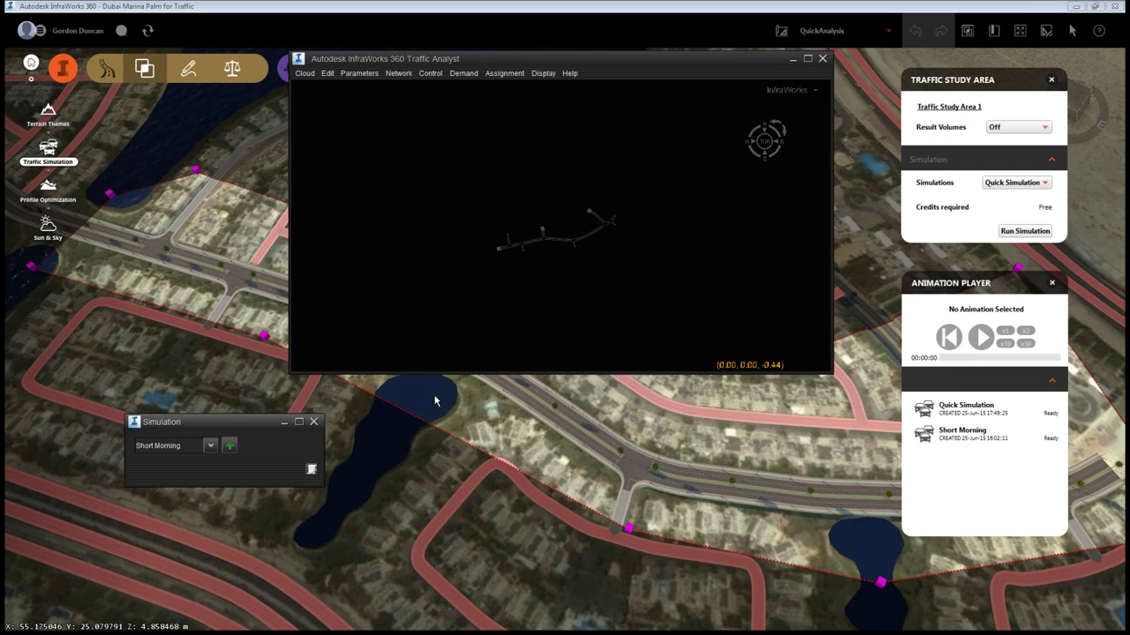
left_click(313, 422)
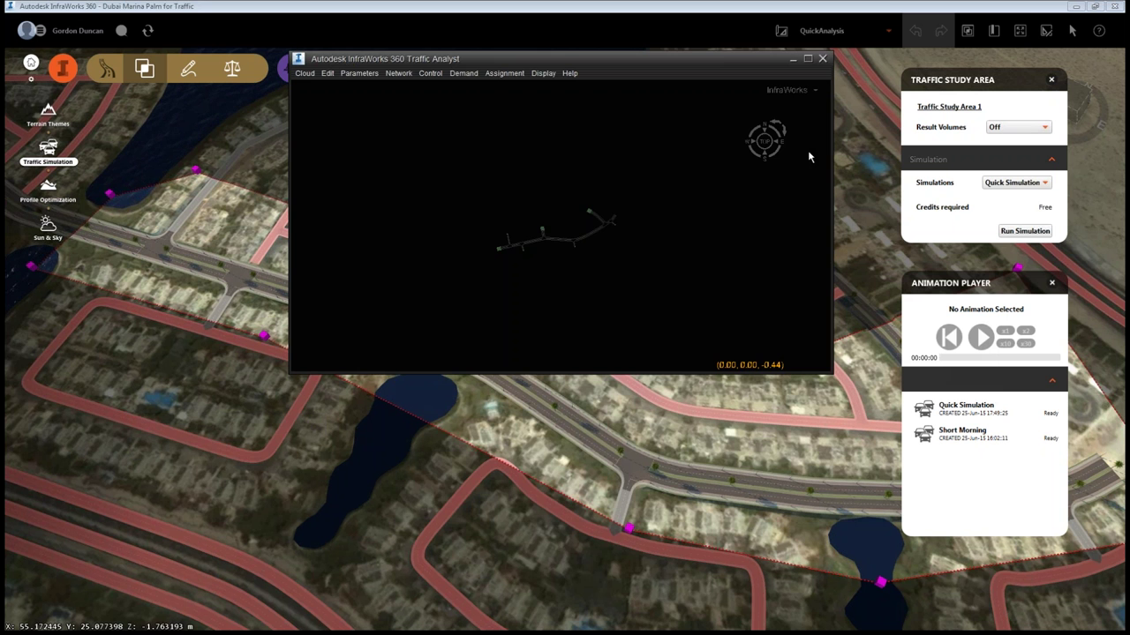
left_click(822, 59)
Answer No to discard the network changes, then switch the model to the AllCars proposal.
left_click(558, 234)
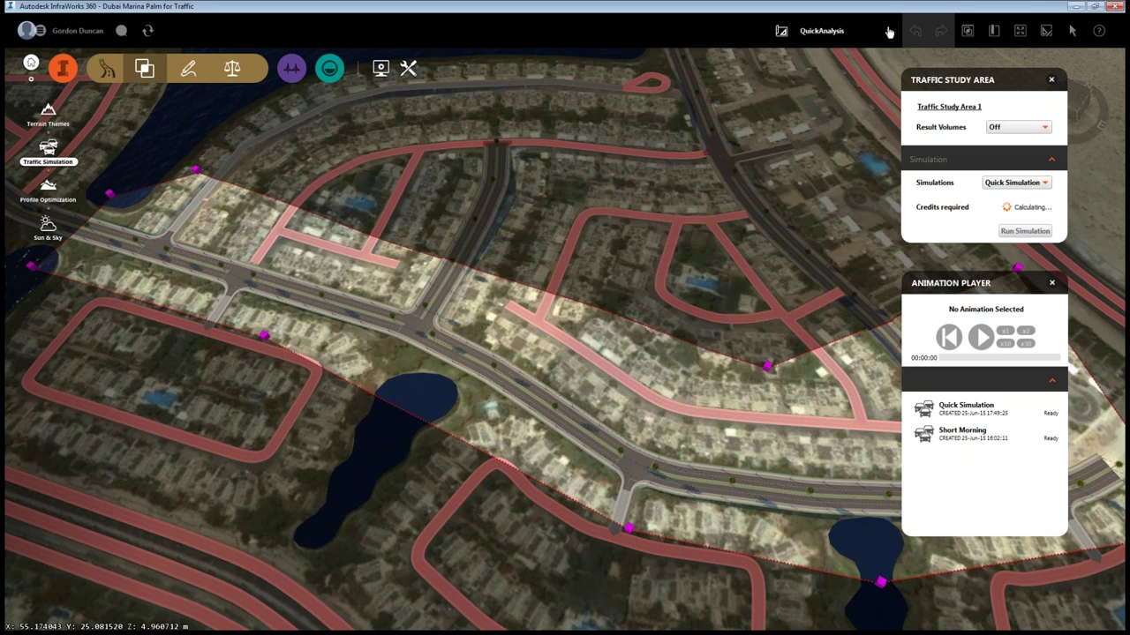
left_click(887, 34)
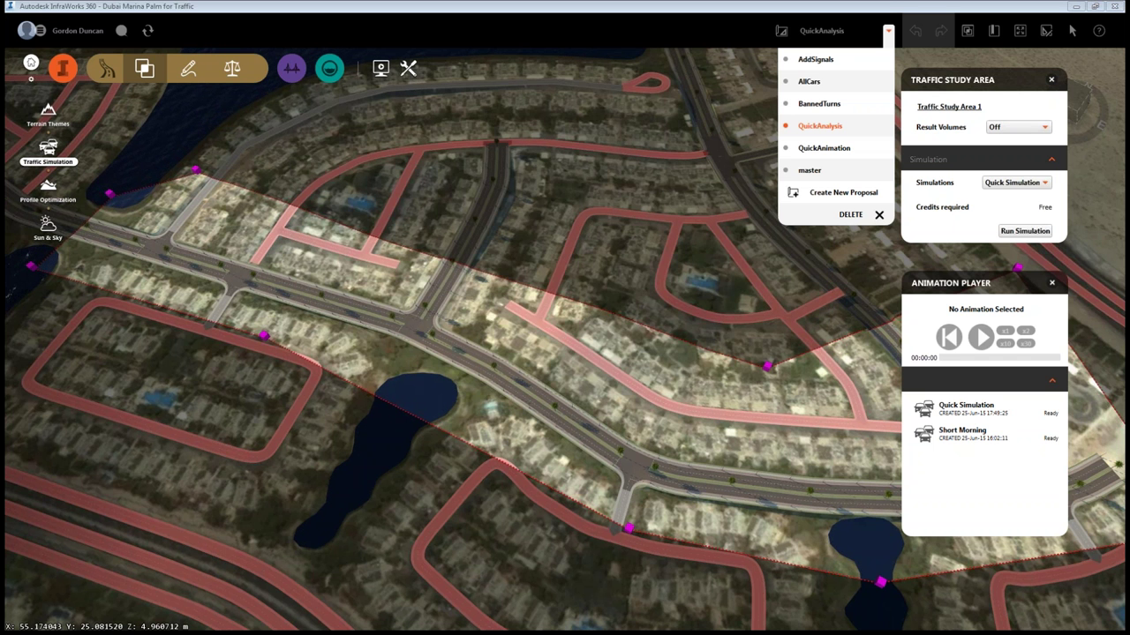
left_click(806, 83)
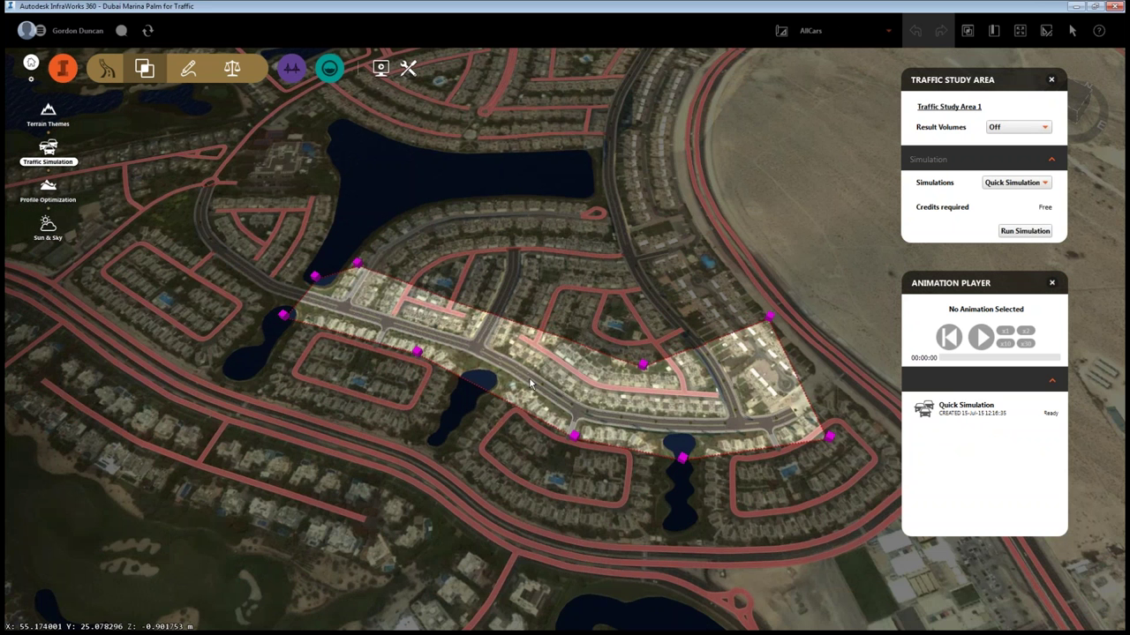
right_click(528, 377)
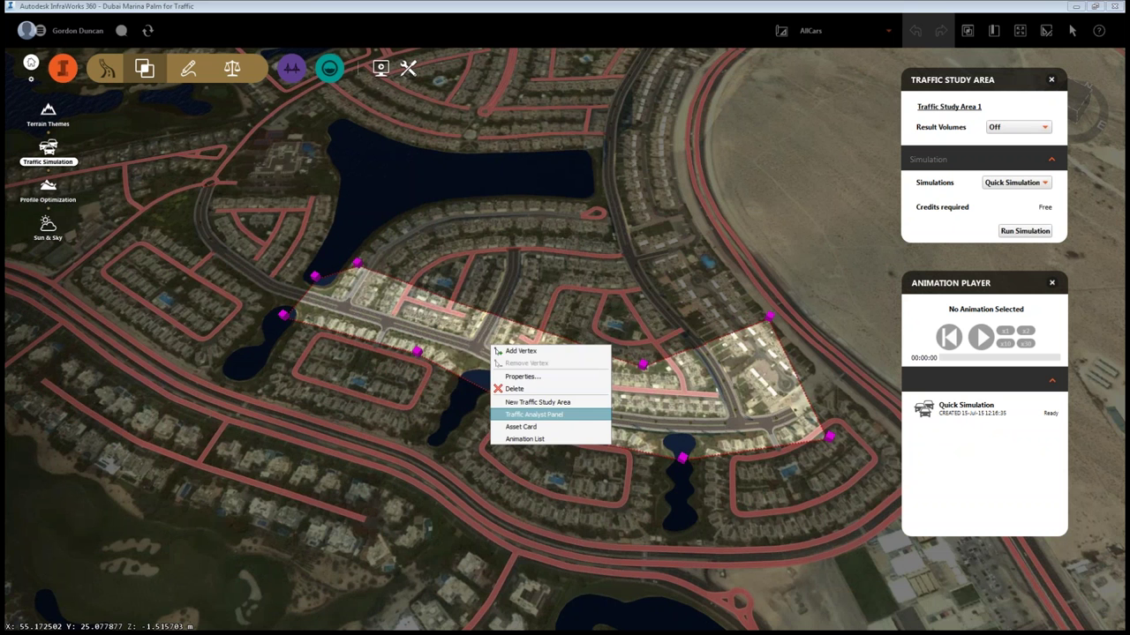
left_click(527, 416)
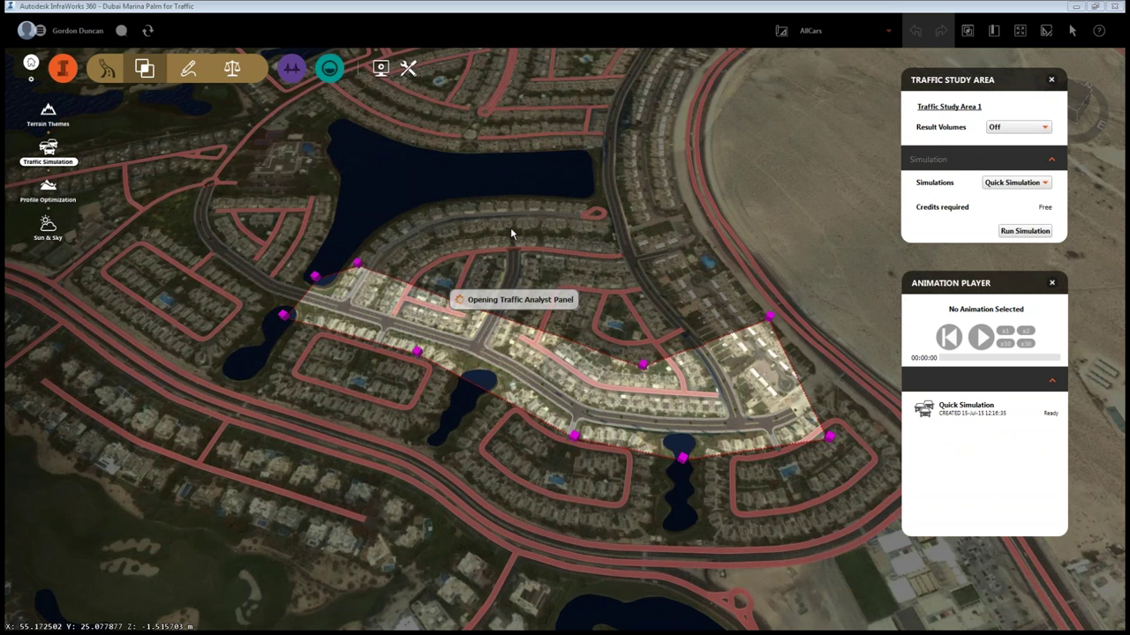
left_click(463, 73)
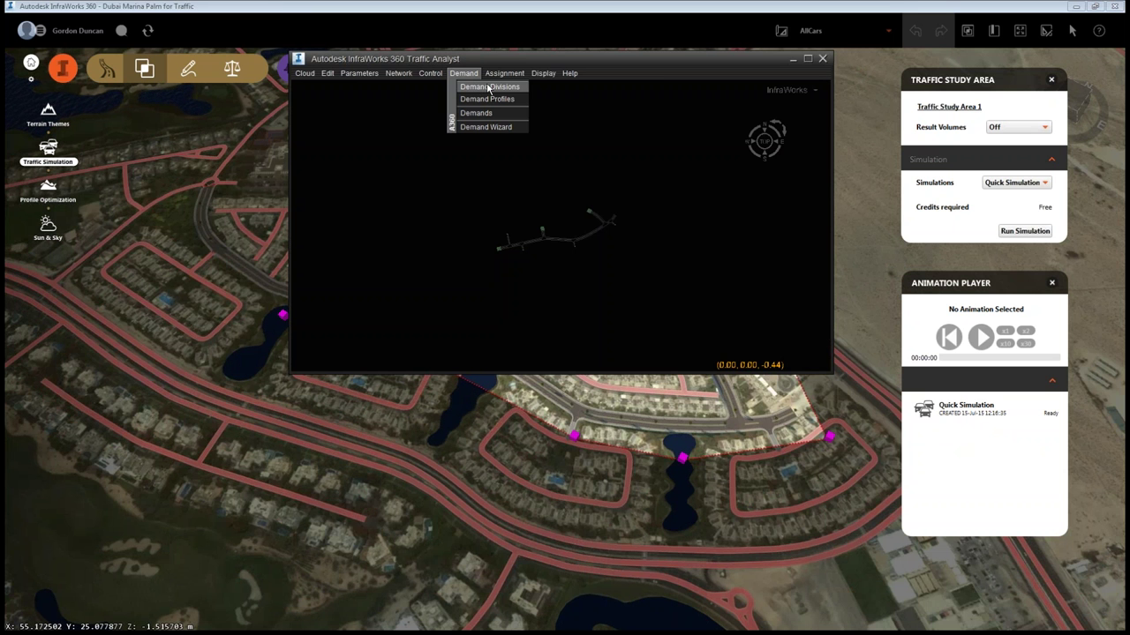
left_click(489, 88)
left_click_drag(397, 364, 345, 420)
left_click(248, 441)
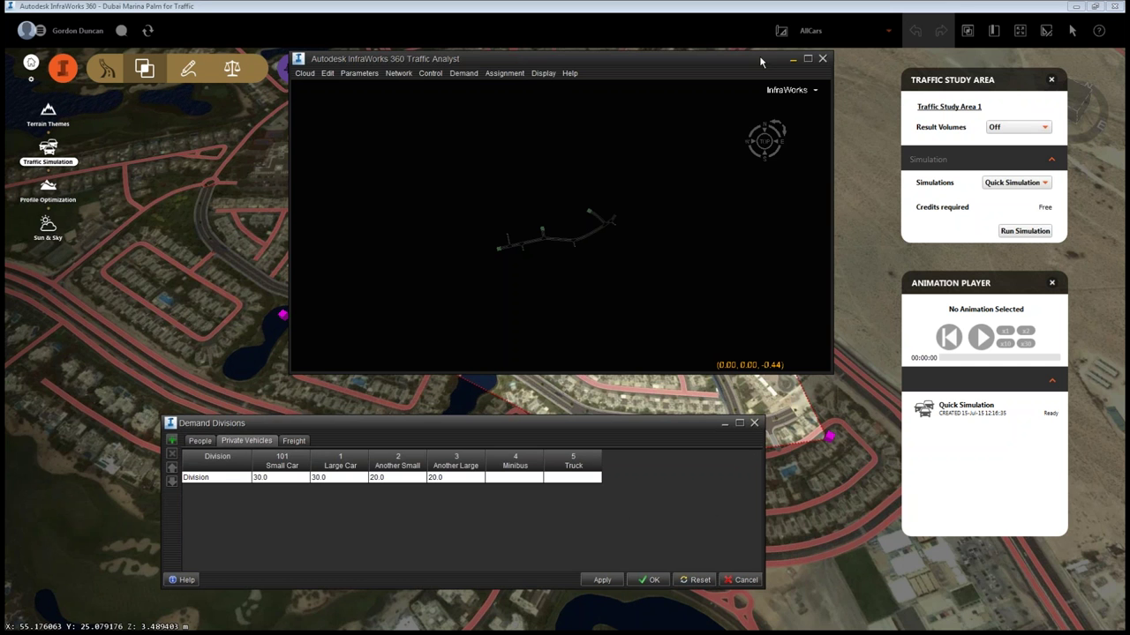
left_click_drag(767, 61, 199, 5)
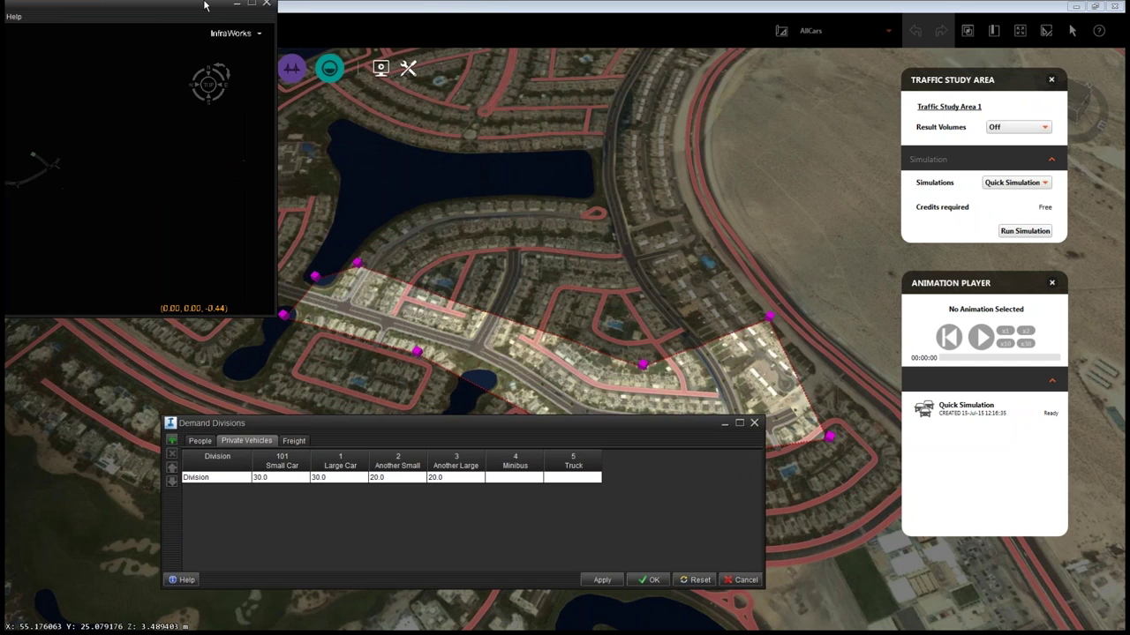
left_click(269, 5)
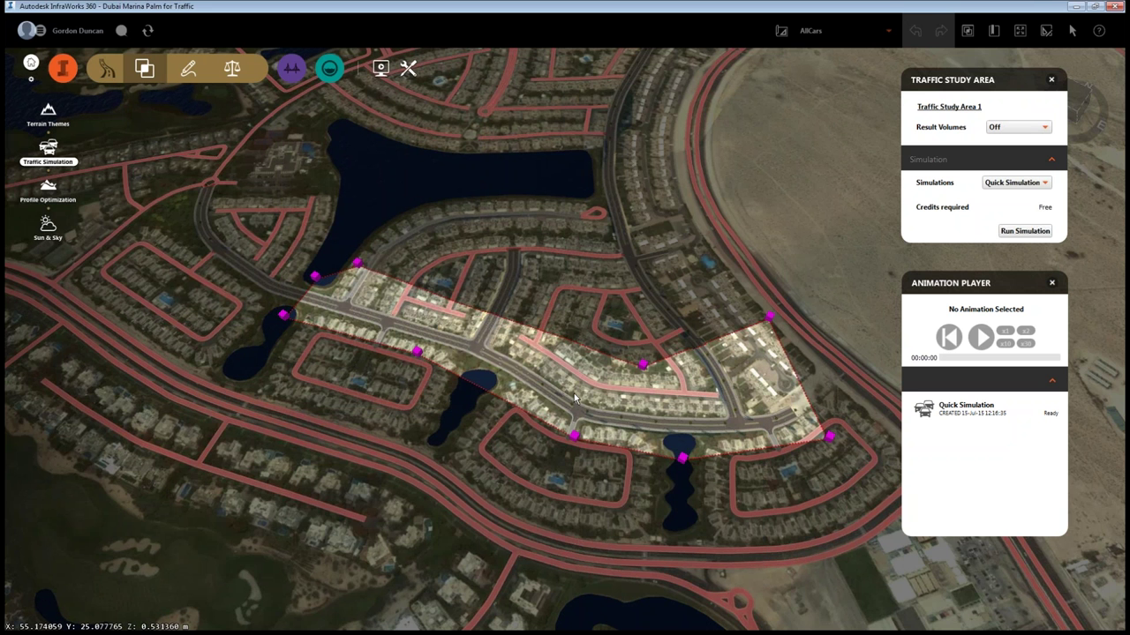
Load the AllCars Quick Simulation animation and play it at x10 speed.
scroll(575, 399, "up", 2)
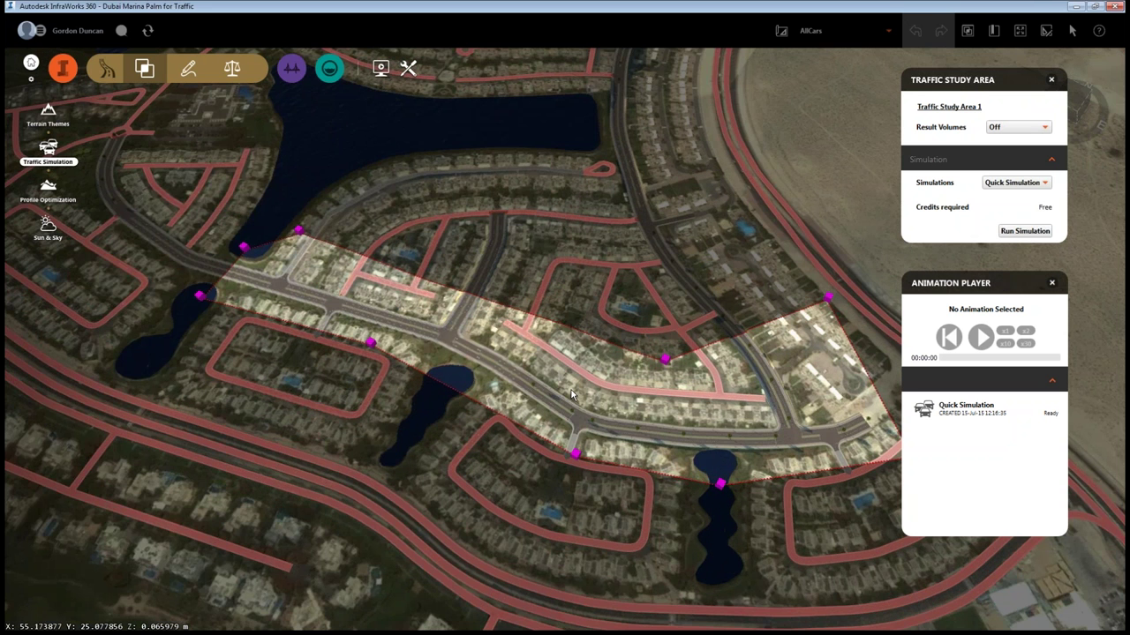
scroll(571, 394, "up", 3)
left_click(966, 408)
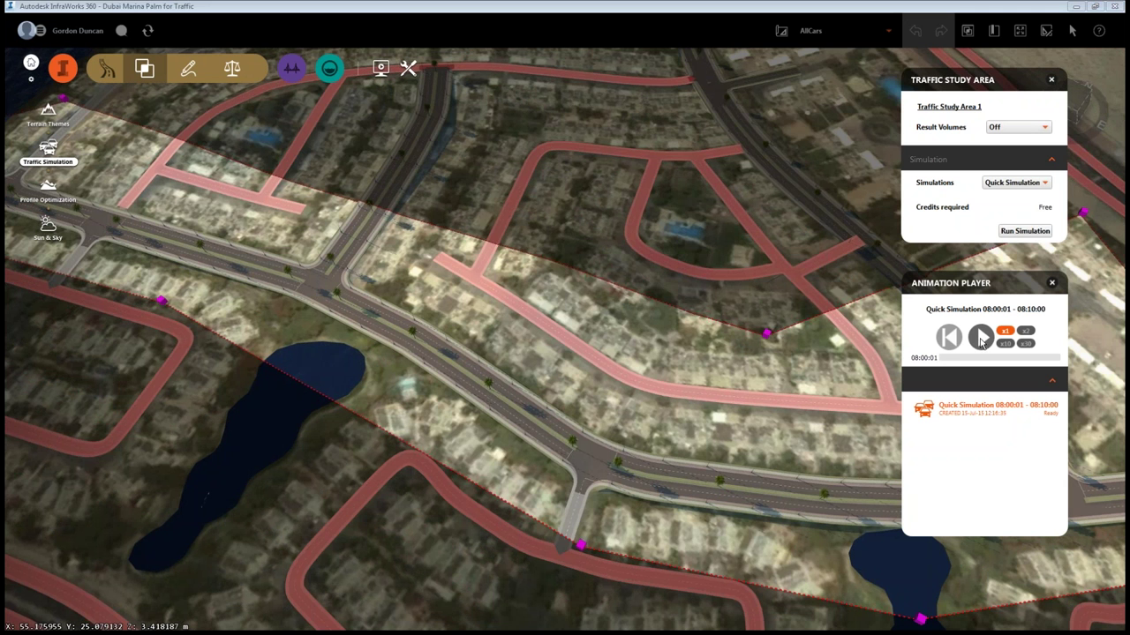
left_click(980, 336)
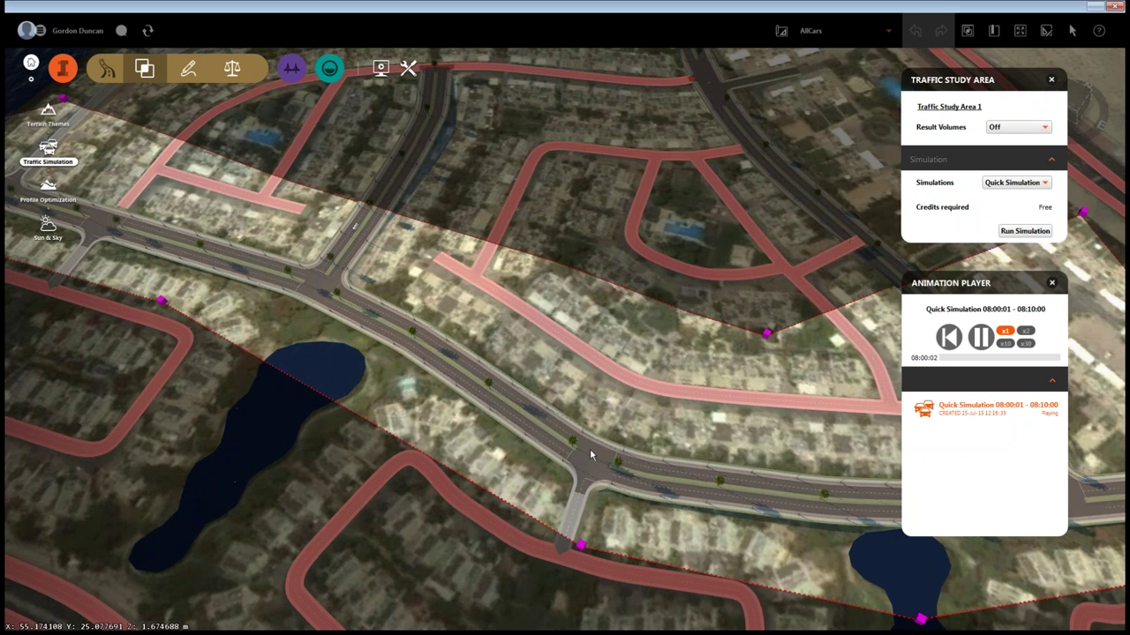
left_click_drag(590, 455, 495, 353)
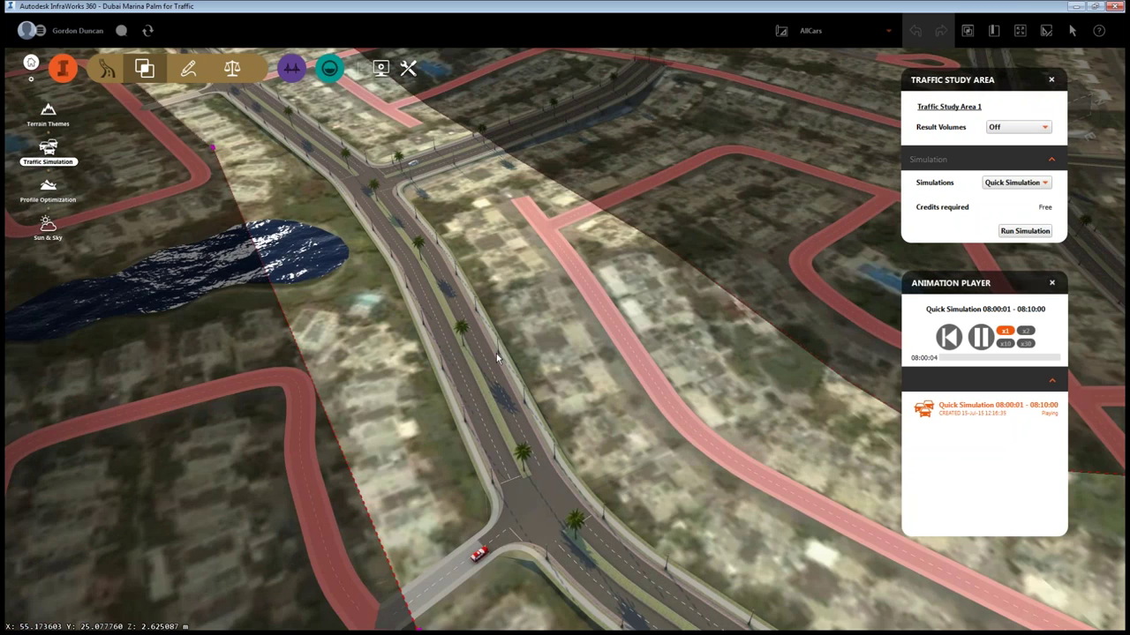
scroll(496, 353, "up", 3)
left_click(1004, 343)
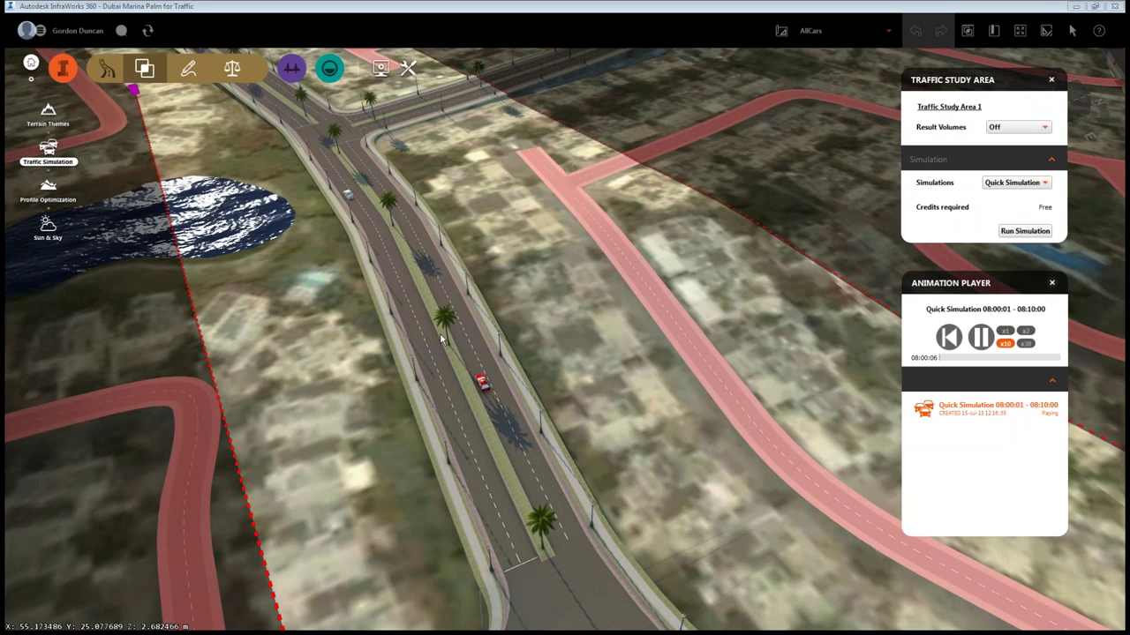
Bring the view down to road level and pause playback at 08:01:49.
left_click_drag(441, 340, 410, 327)
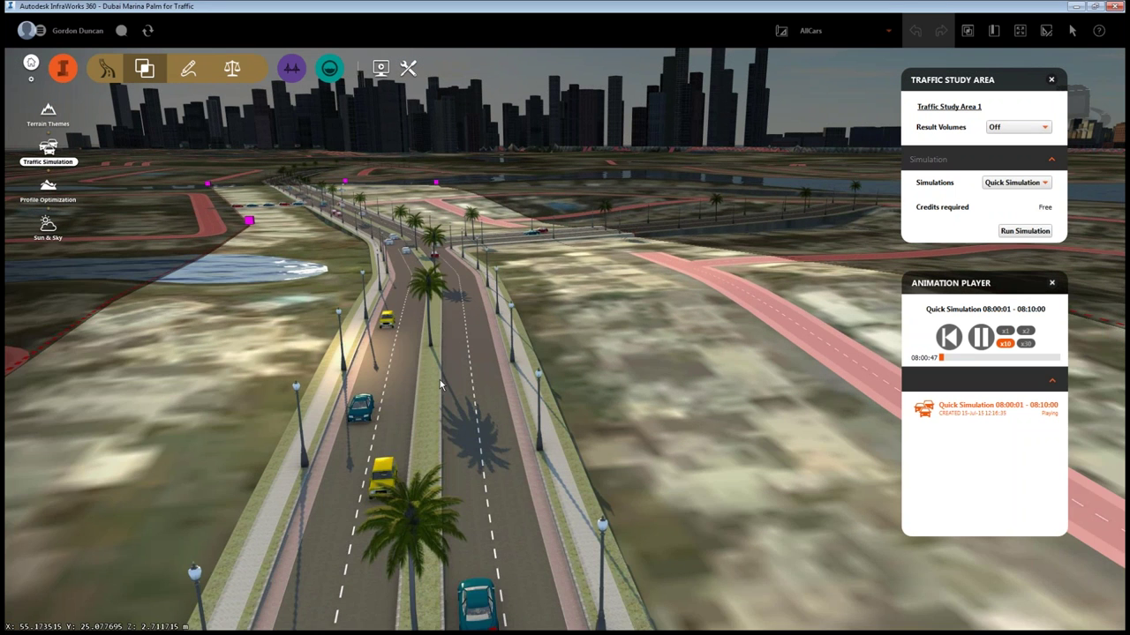
left_click_drag(440, 385, 296, 309)
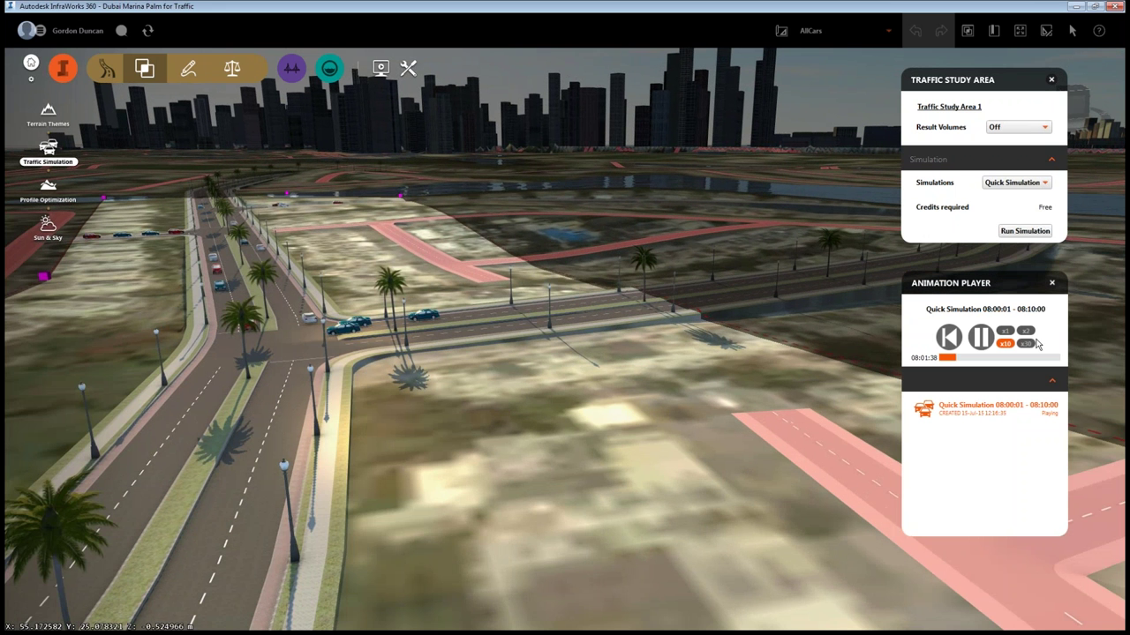
key("space")
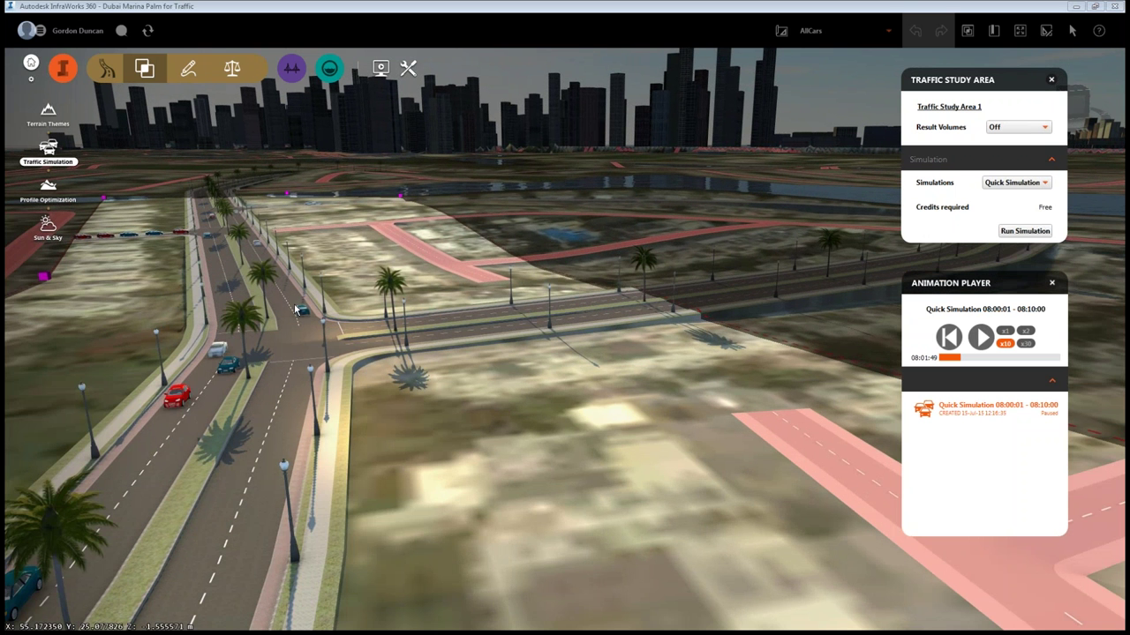
scroll(297, 313, "up", 2)
left_click_drag(299, 319, 462, 448)
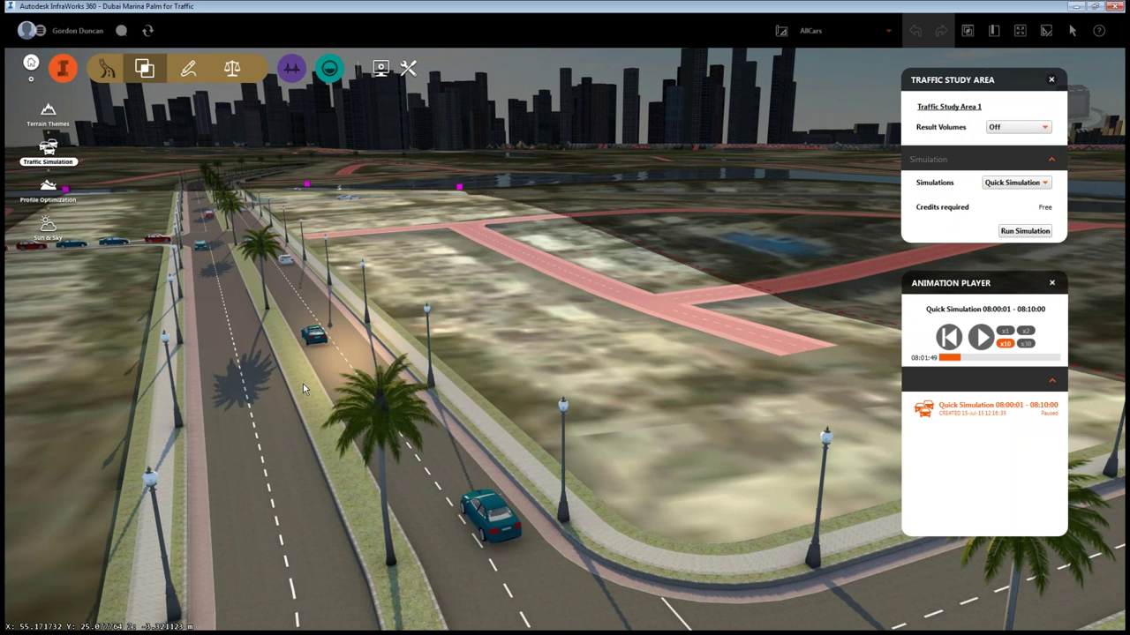
Reopen Traffic Analyst for the study area and show the private vehicle Demand Divisions.
right_click(303, 384)
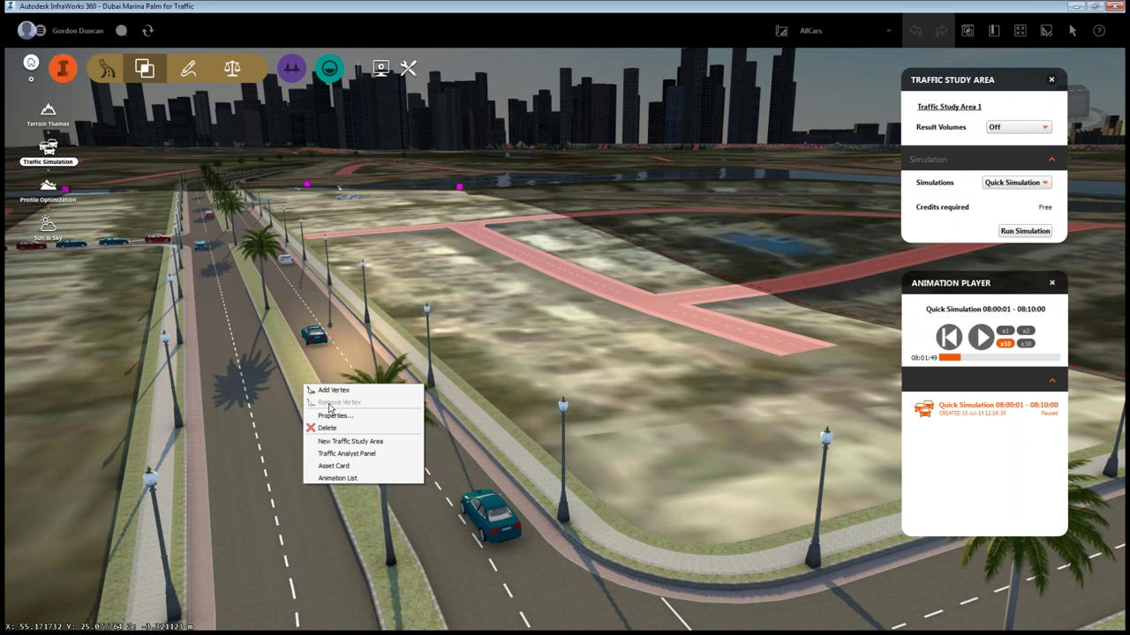
left_click(346, 454)
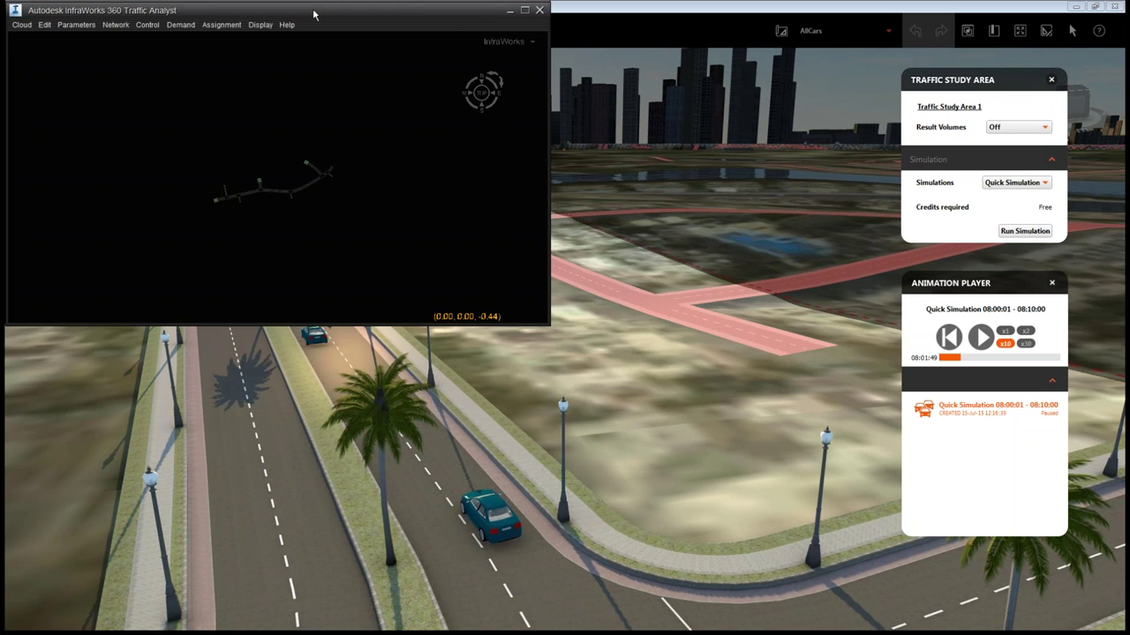
left_click_drag(383, 10, 564, 137)
left_click(444, 148)
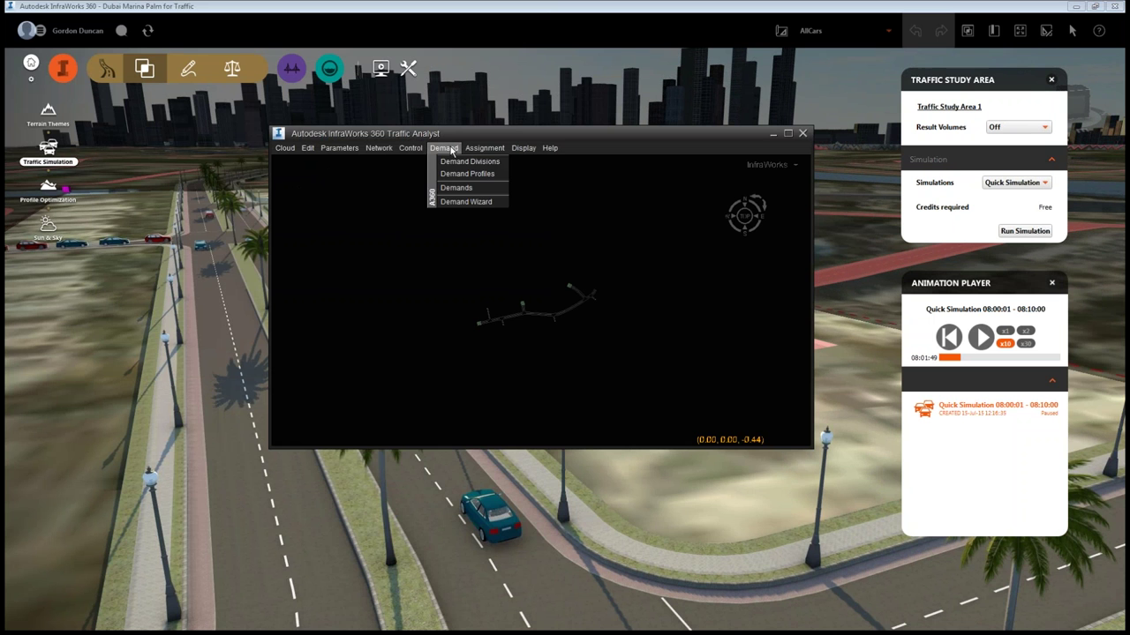
left_click(458, 162)
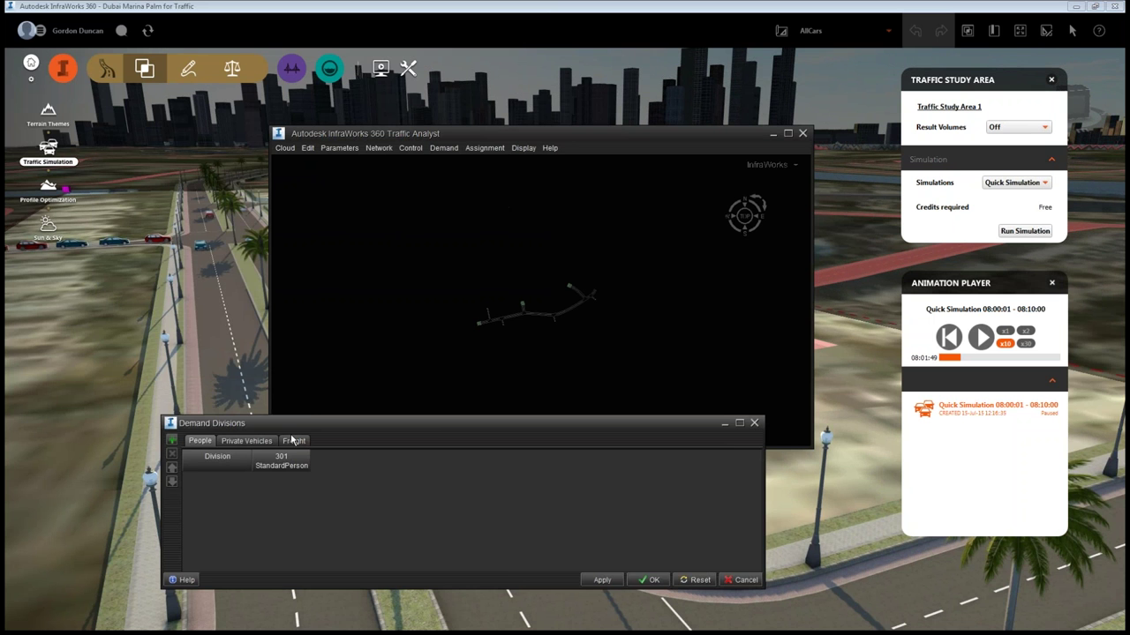
left_click(261, 442)
left_click_drag(301, 427, 387, 343)
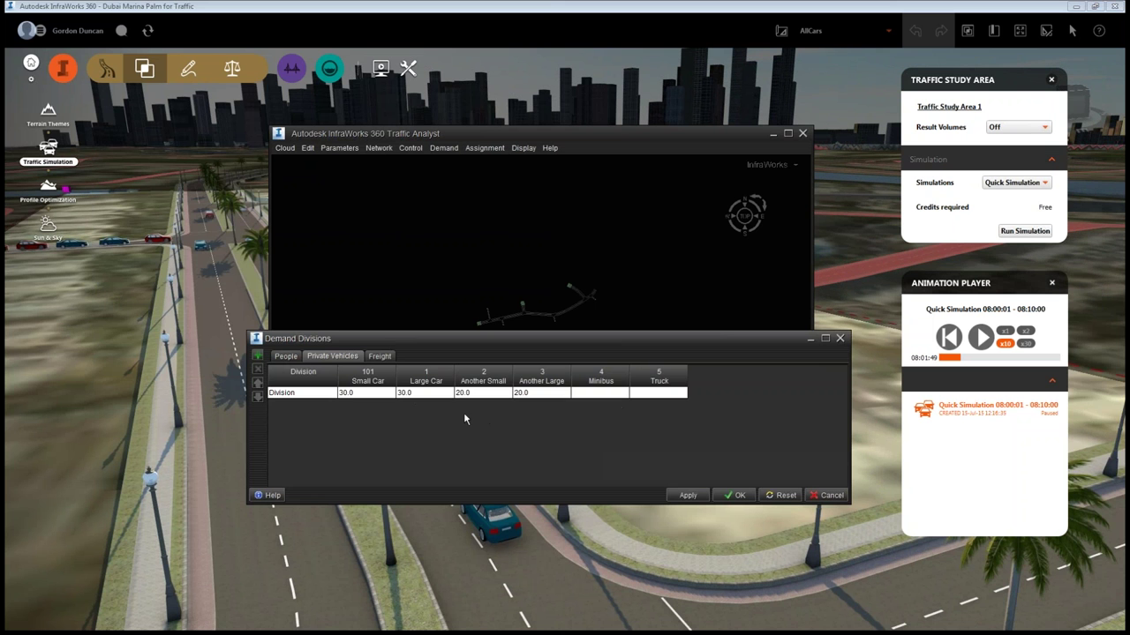
Set Large Car, Another Small and Another Large to 0 and Truck to 50, then accept.
left_click(654, 394)
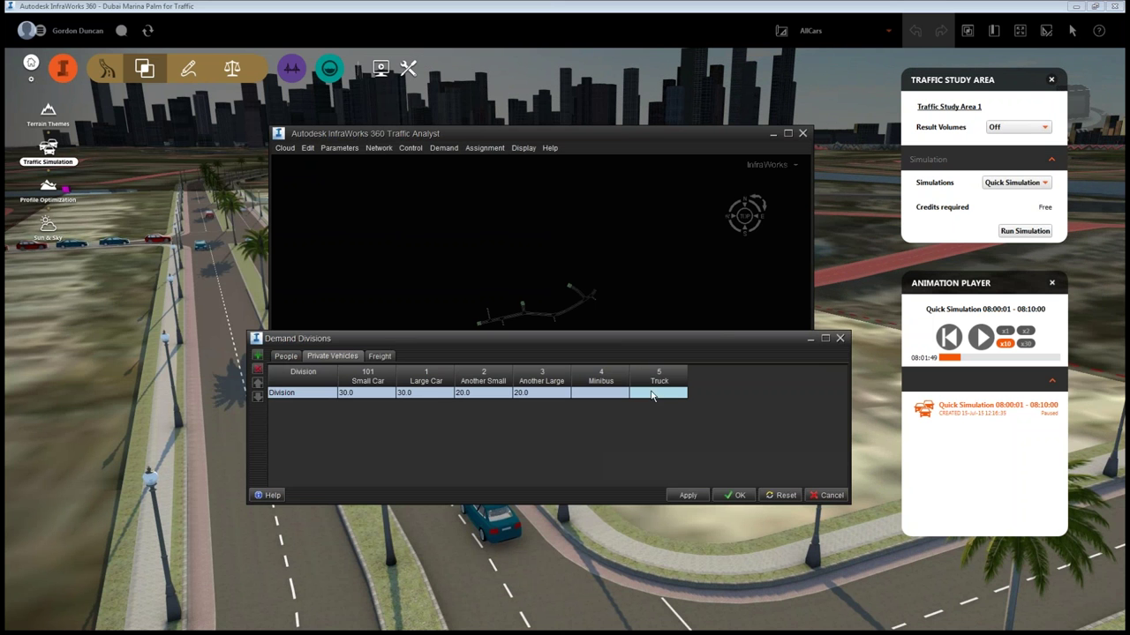
left_click(428, 398)
type("0")
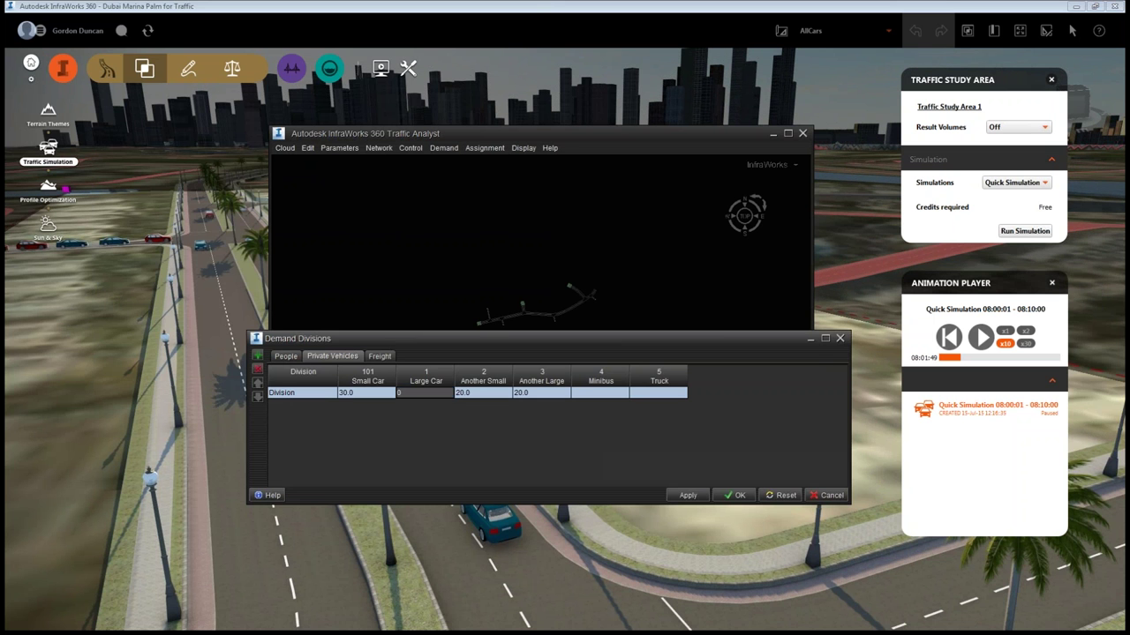
key("Return")
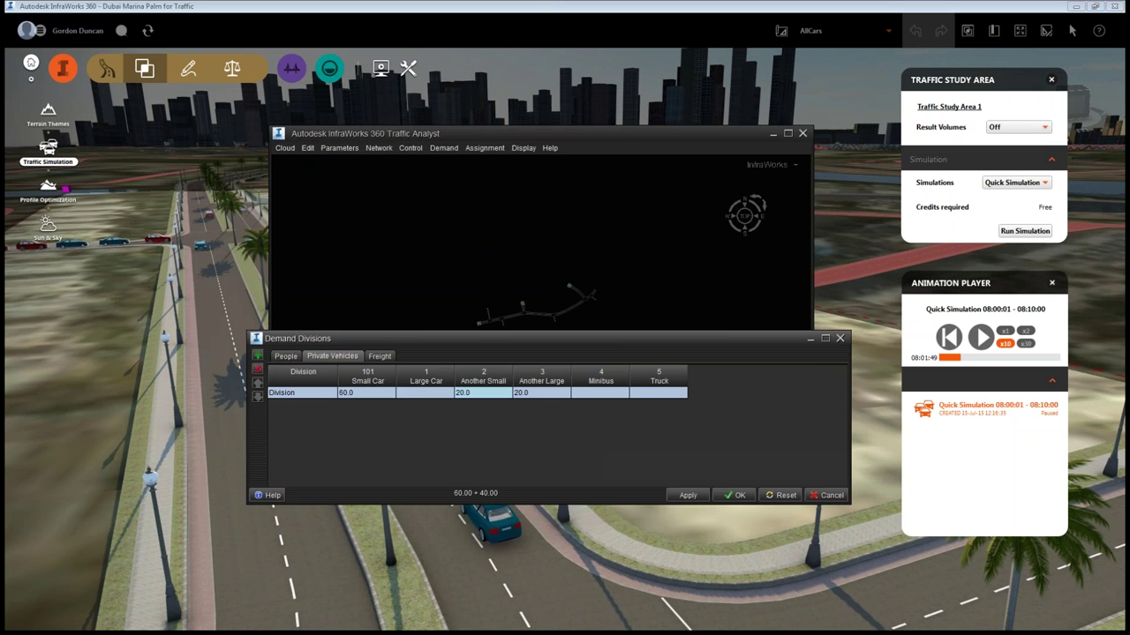
type("0")
key("Return")
type("0")
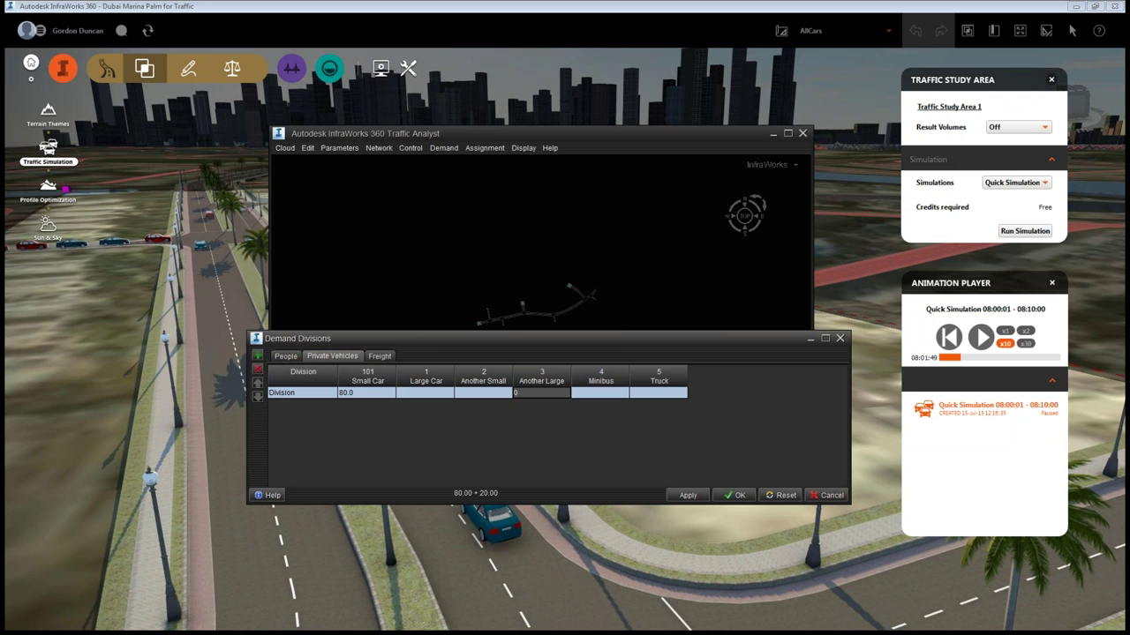
key("Return")
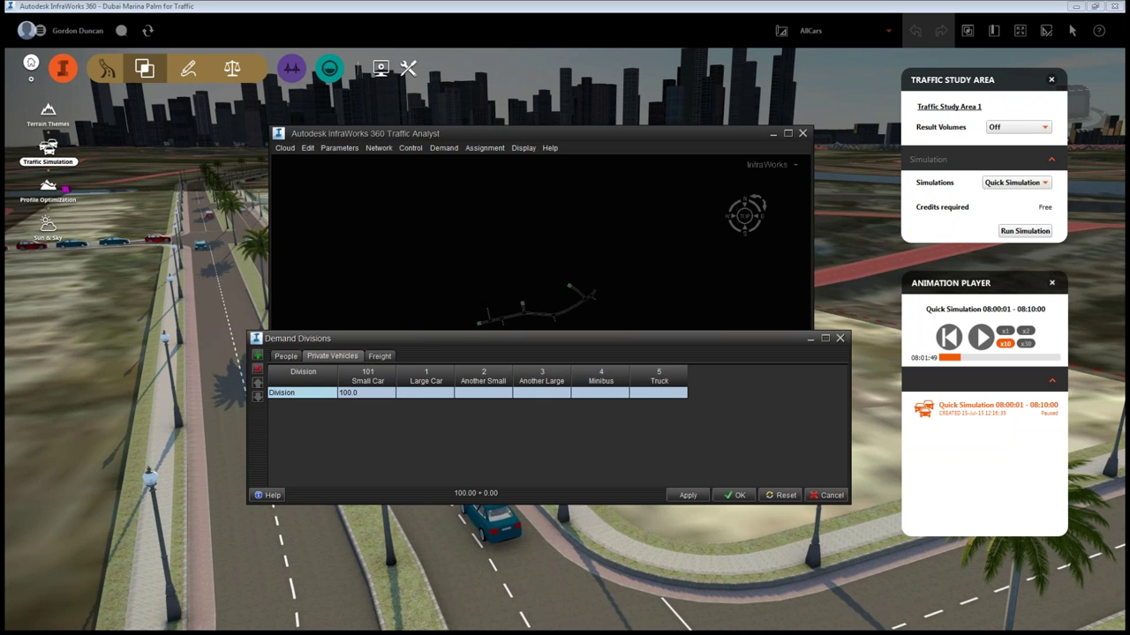
left_click(653, 398)
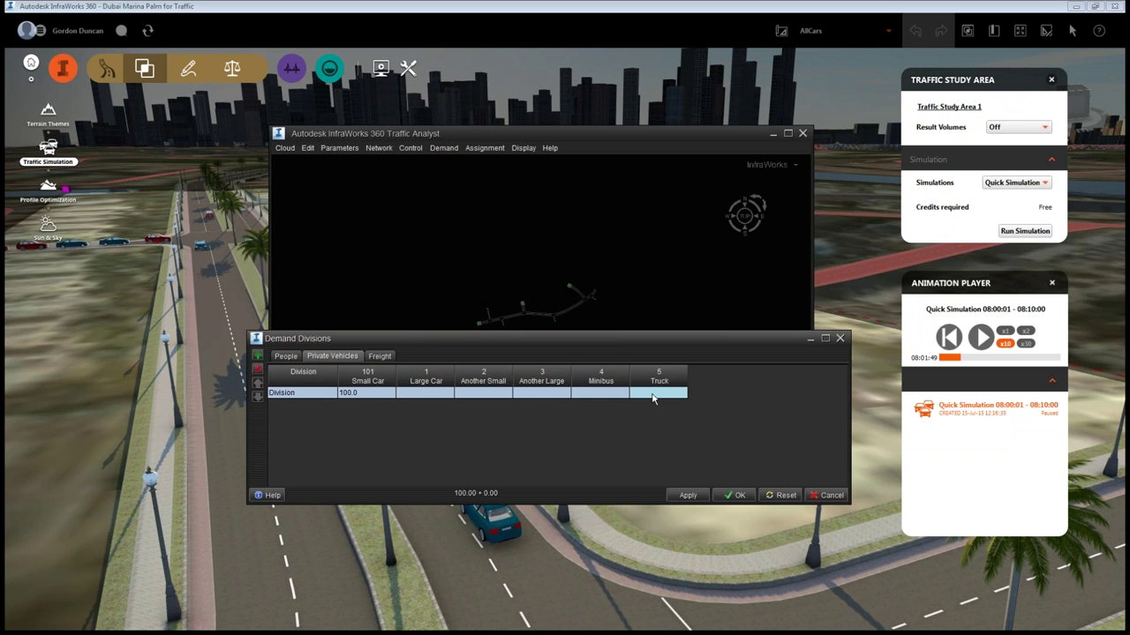
type("50")
key("Return")
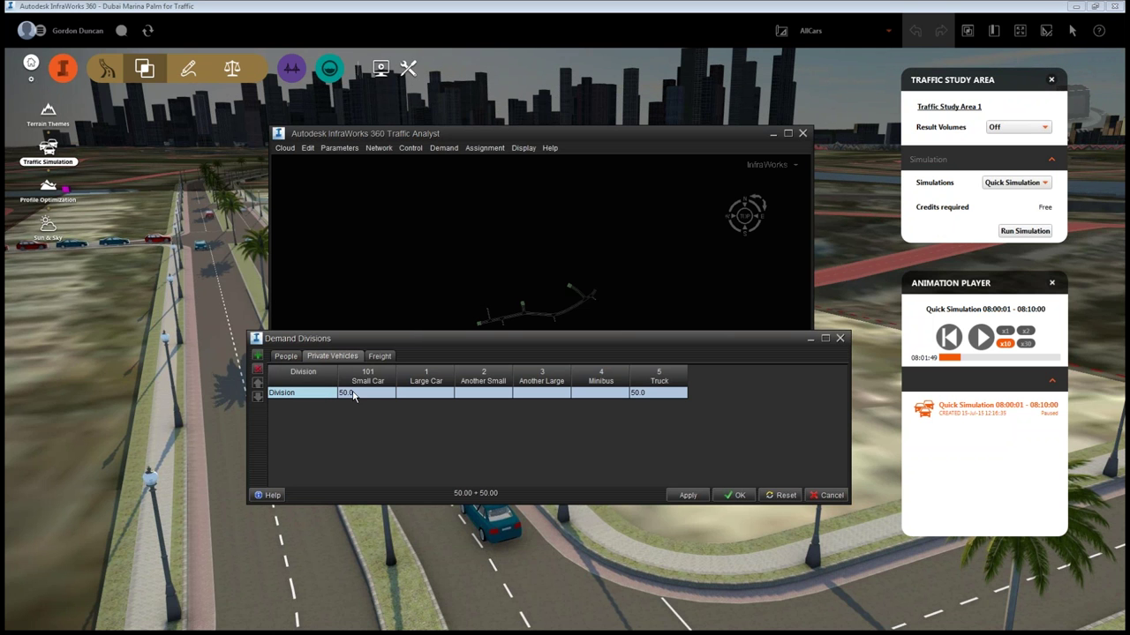
left_click(740, 495)
Review the AM60 origin-destination demand matrix and close it with OK.
left_click(442, 150)
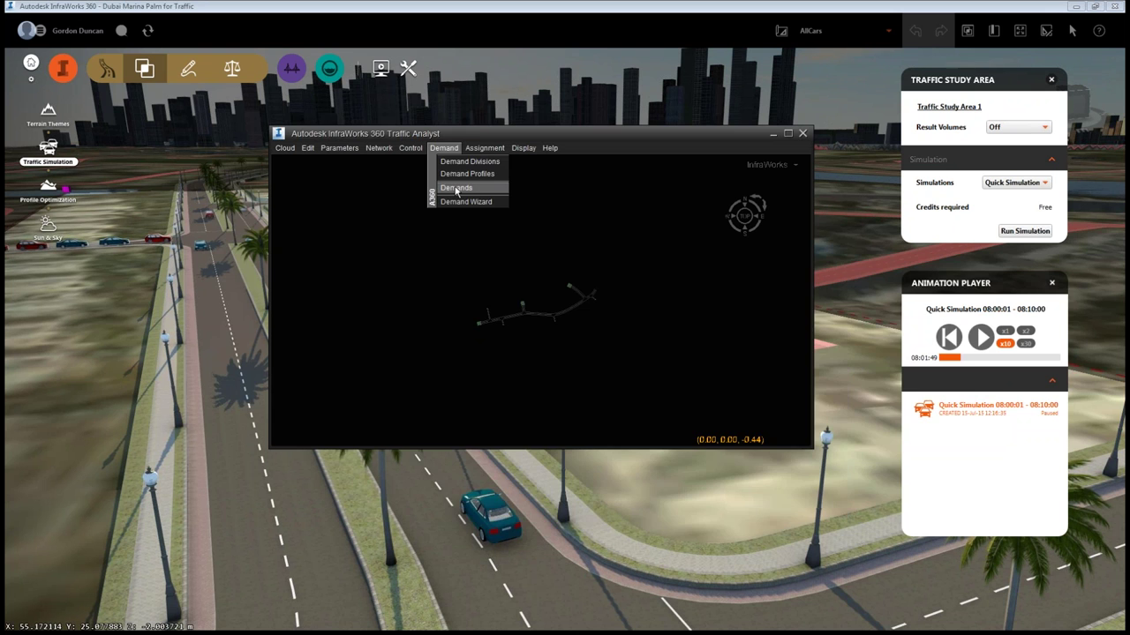
left_click(456, 189)
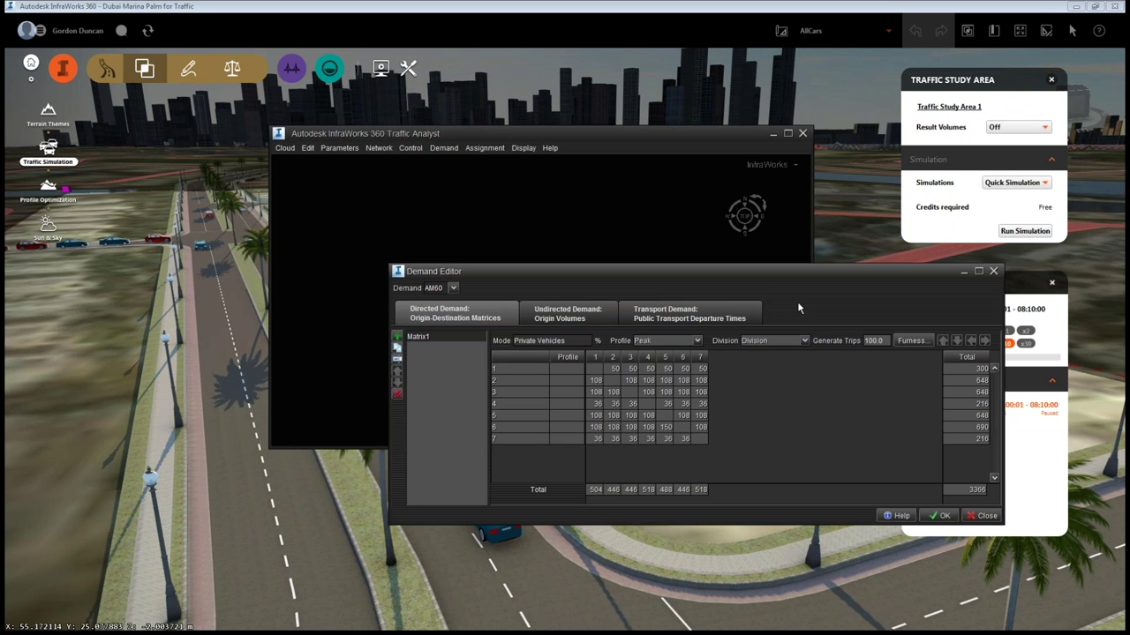
left_click(937, 517)
Sync the traffic model to the cloud and close the Traffic Analyst window.
left_click(290, 150)
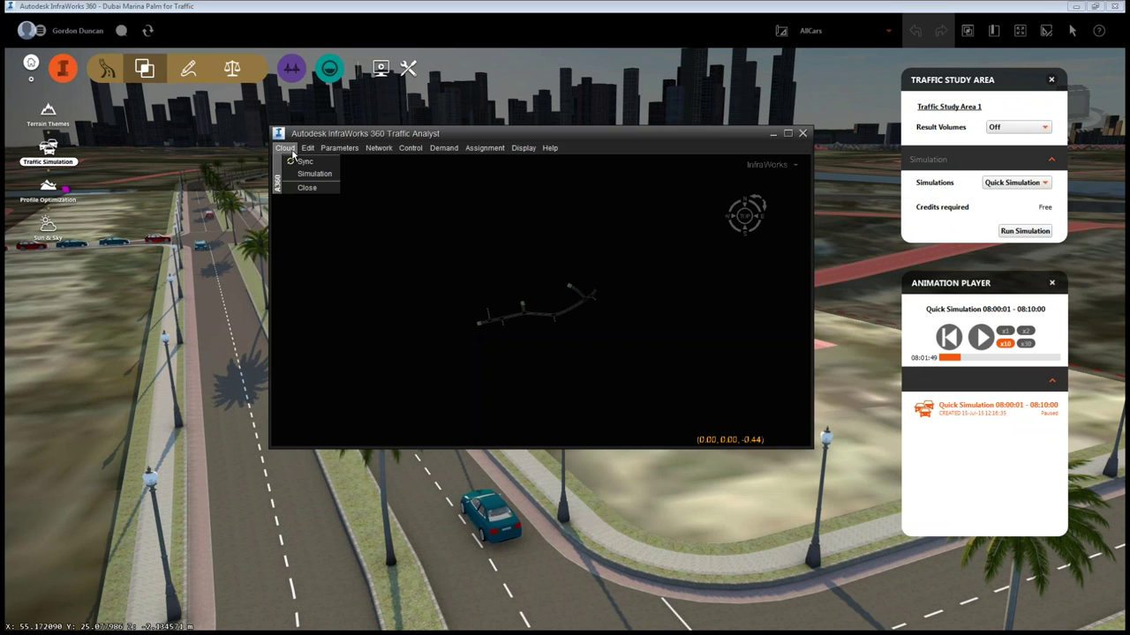
left_click(303, 163)
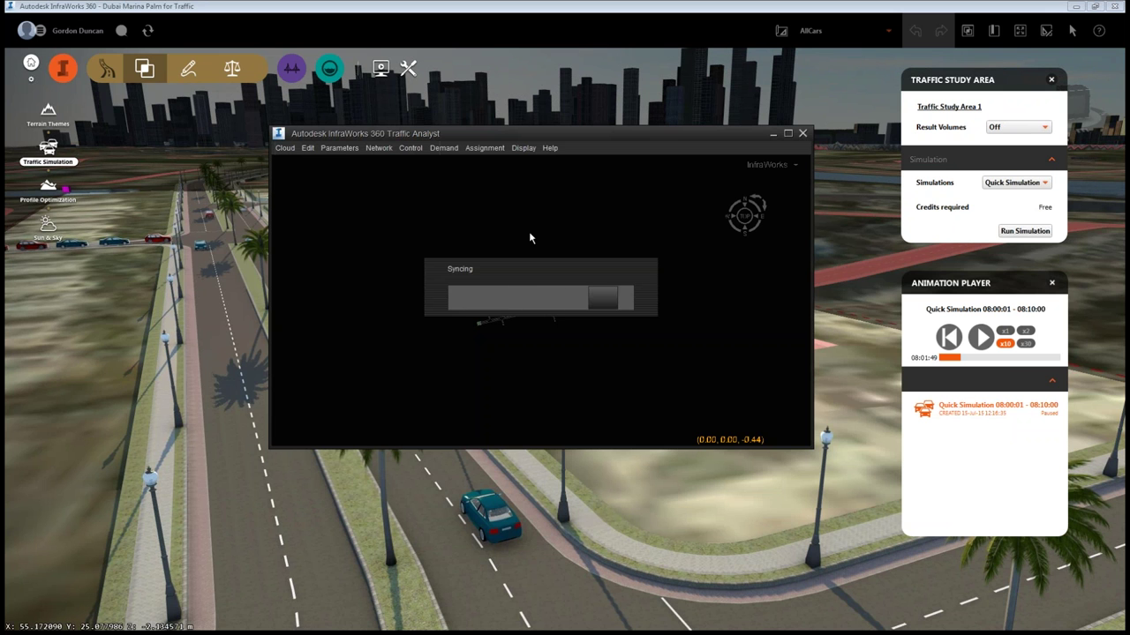
left_click(803, 133)
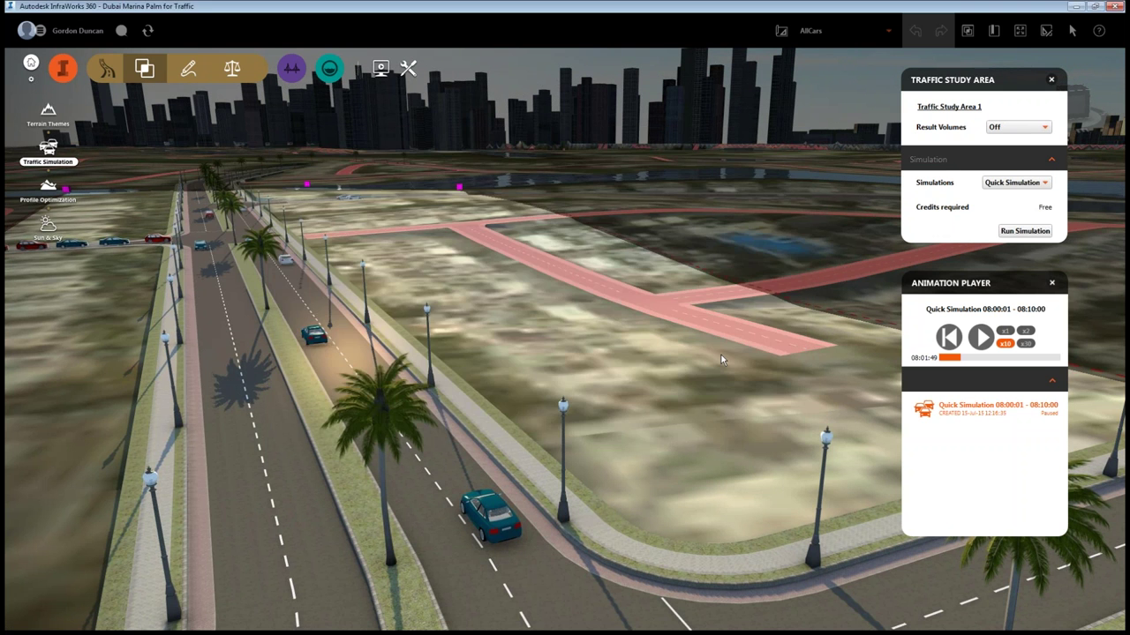
Run a new Quick Simulation for 08:00:01–08:10:00 from the Traffic Study Area panel.
left_click(1024, 232)
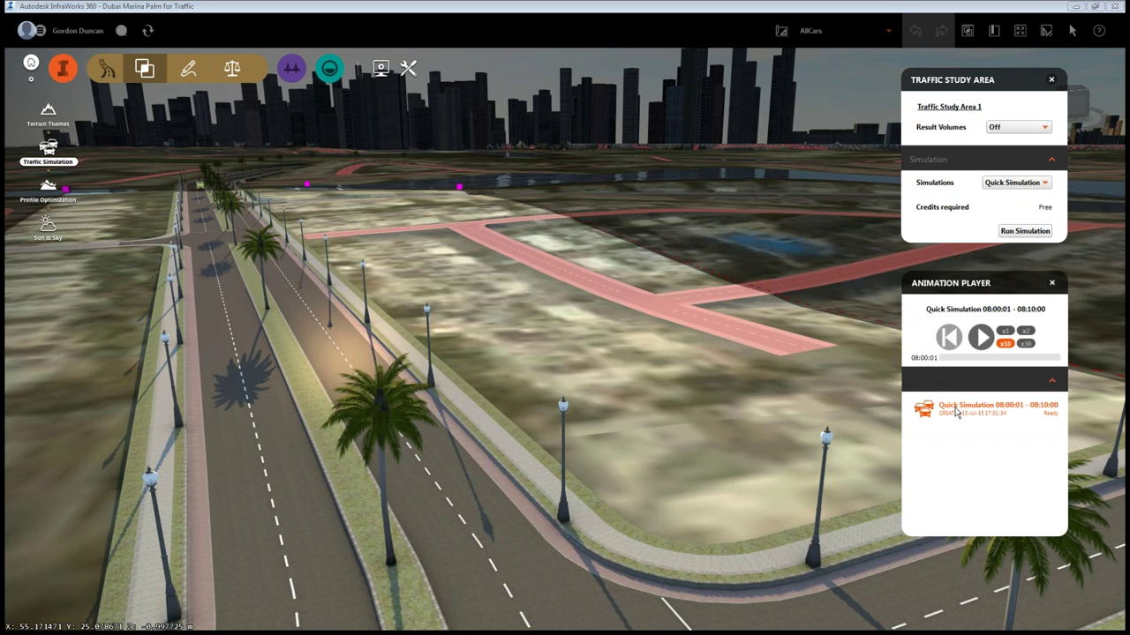
Play the new simulation, pause briefly at 08:00:42, then stop at 08:00:52 and zoom in.
left_click(975, 348)
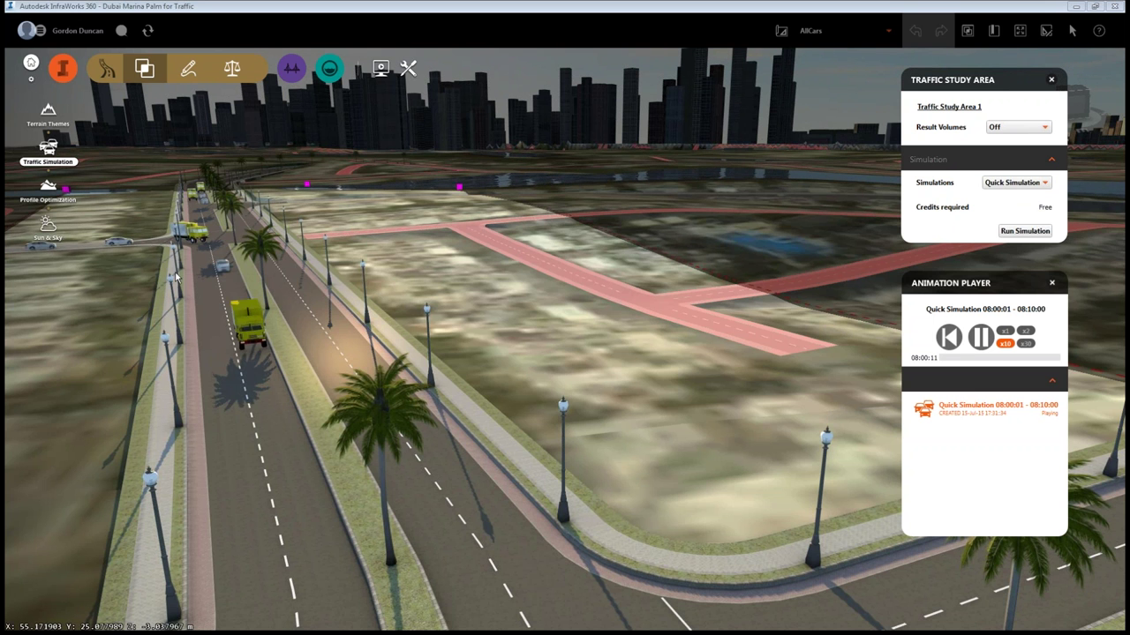
left_click(979, 336)
left_click(983, 338)
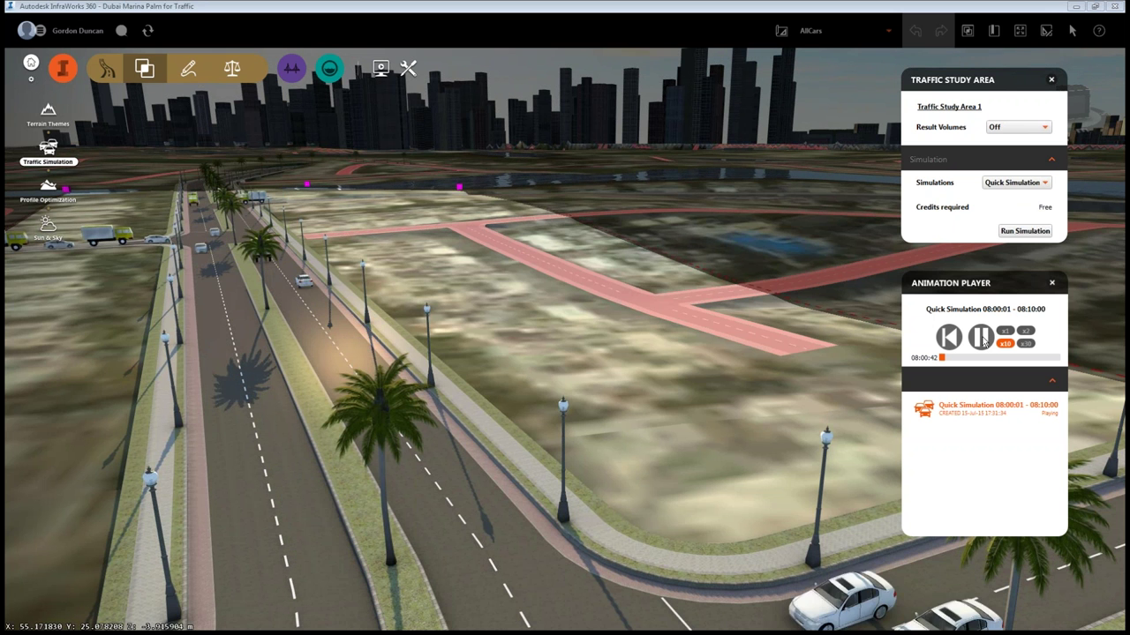
left_click(981, 338)
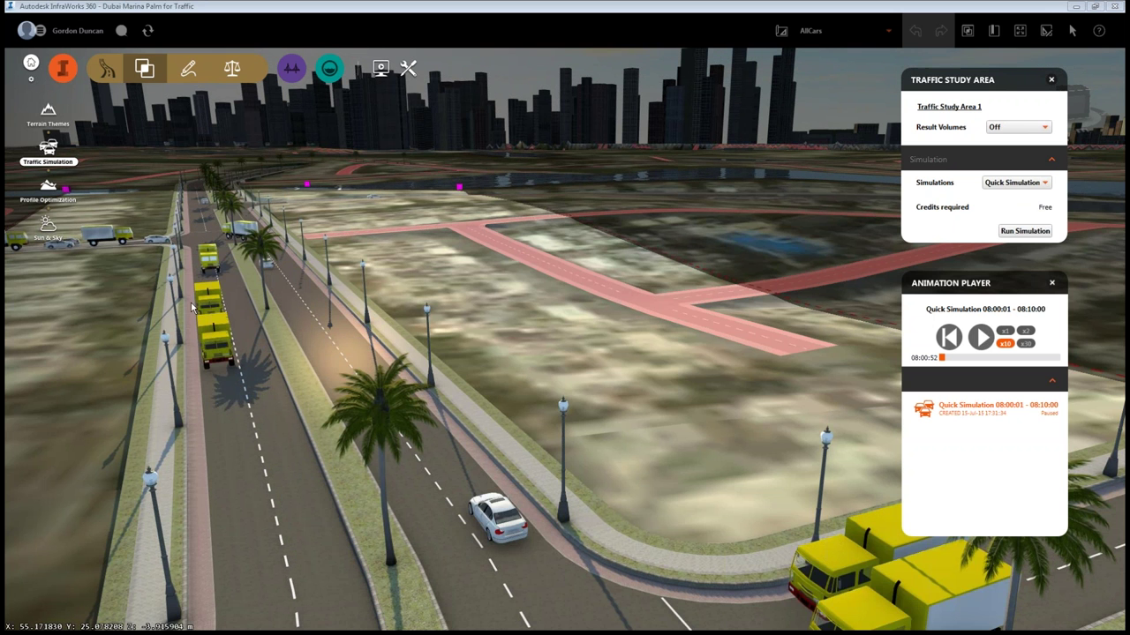
scroll(324, 320, "up", 2)
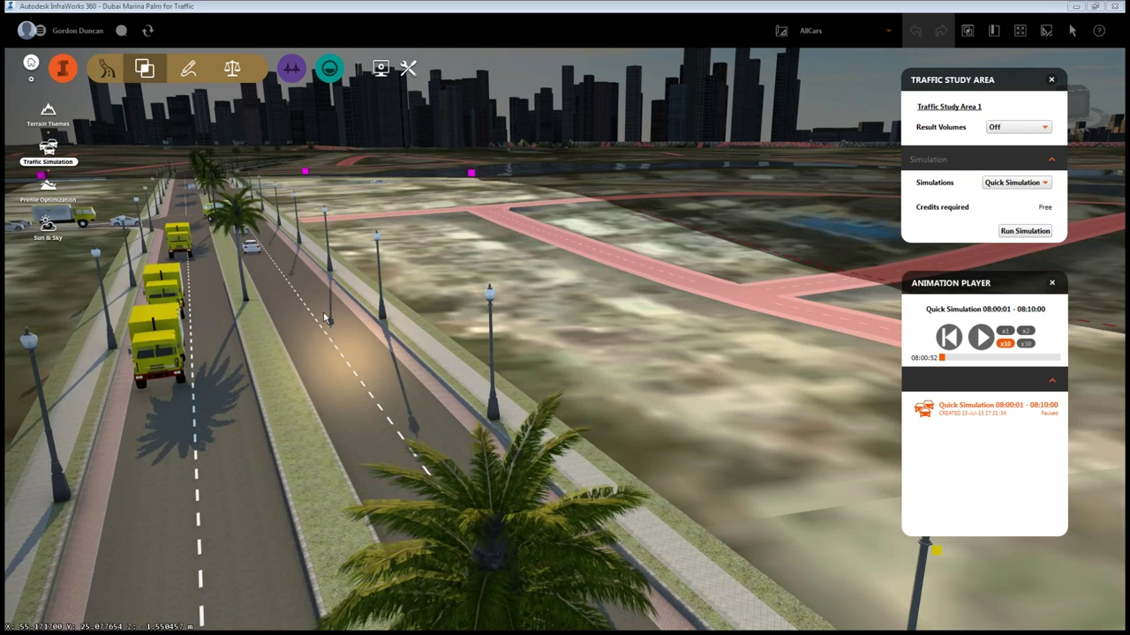
middle_click_drag(324, 319, 246, 344, "shift")
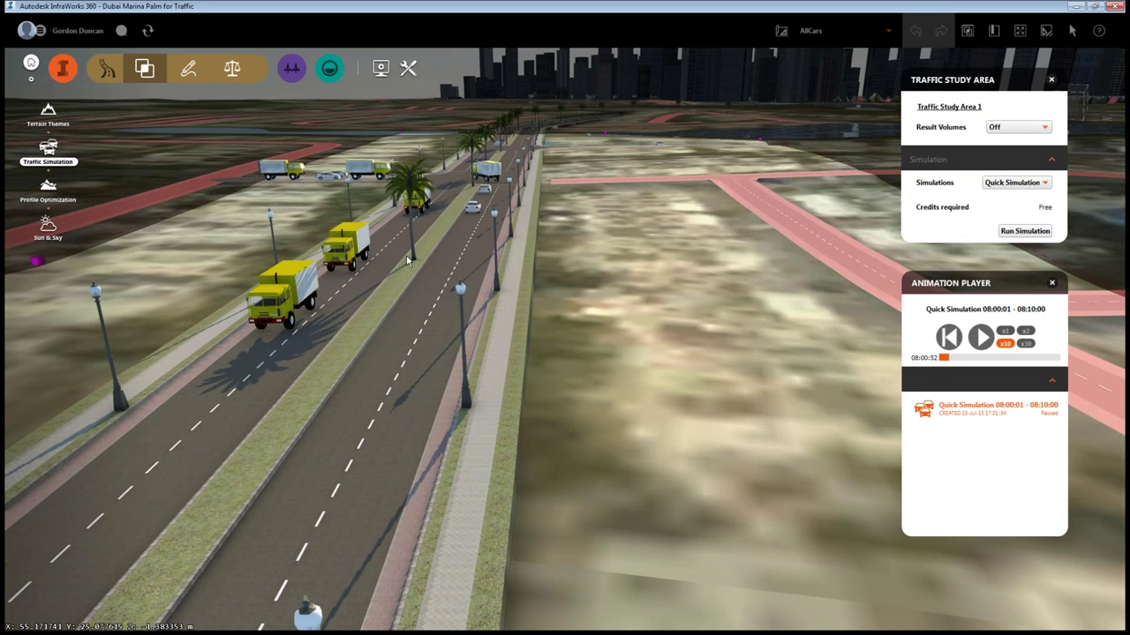
scroll(408, 260, "up", 1)
scroll(409, 260, "up", 1)
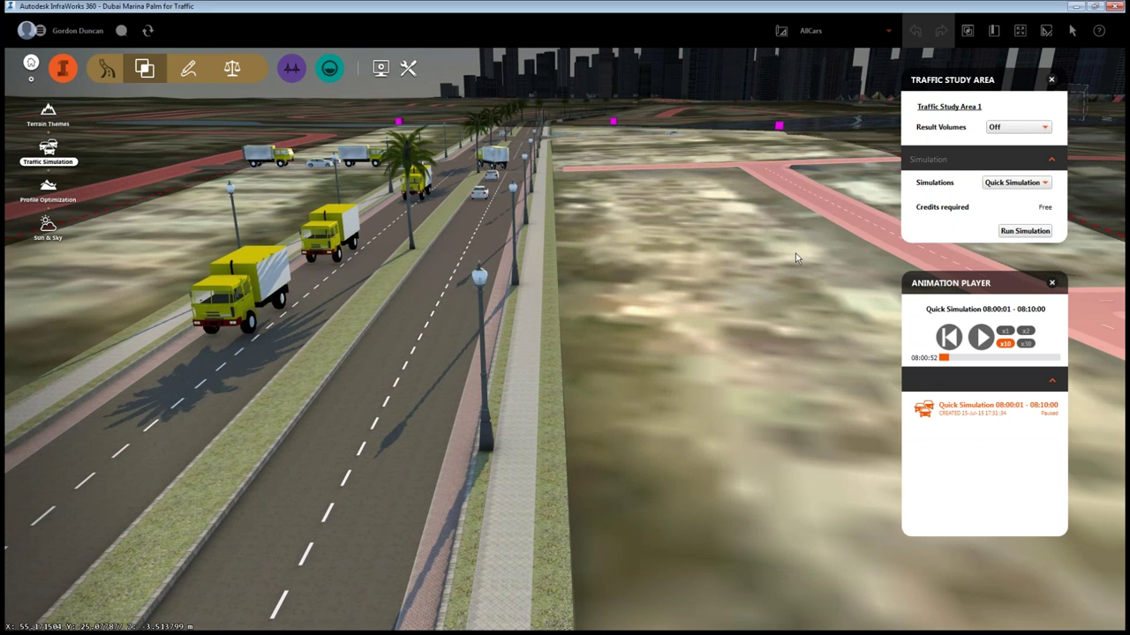
Reopen the Traffic Analyst panel from the road's context menu and show its Display menu.
right_click(460, 330)
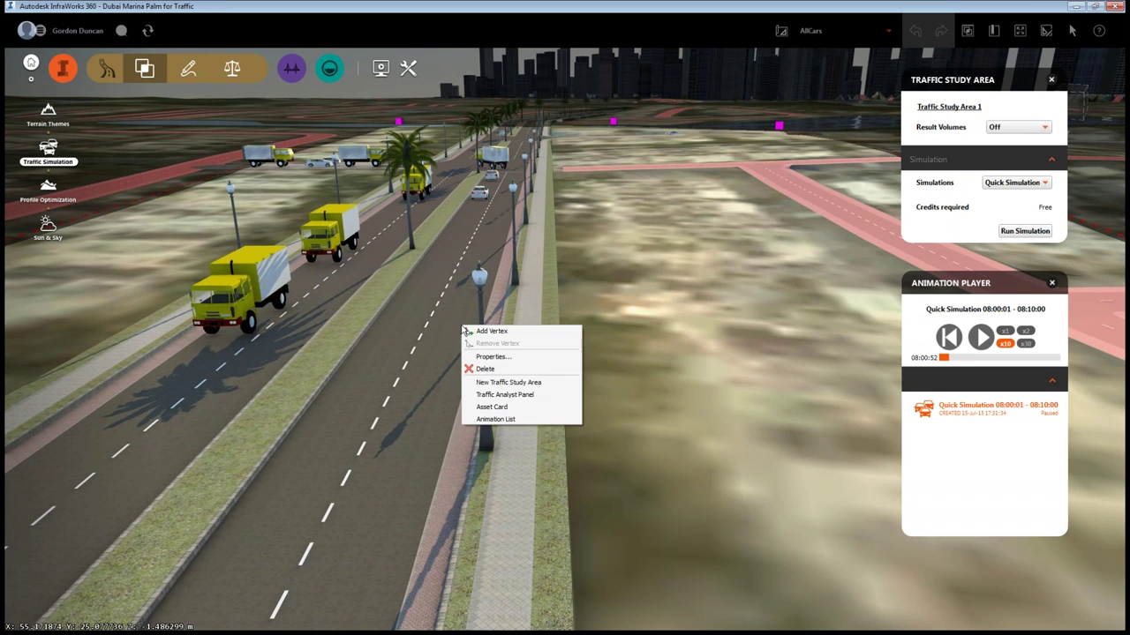
left_click(502, 396)
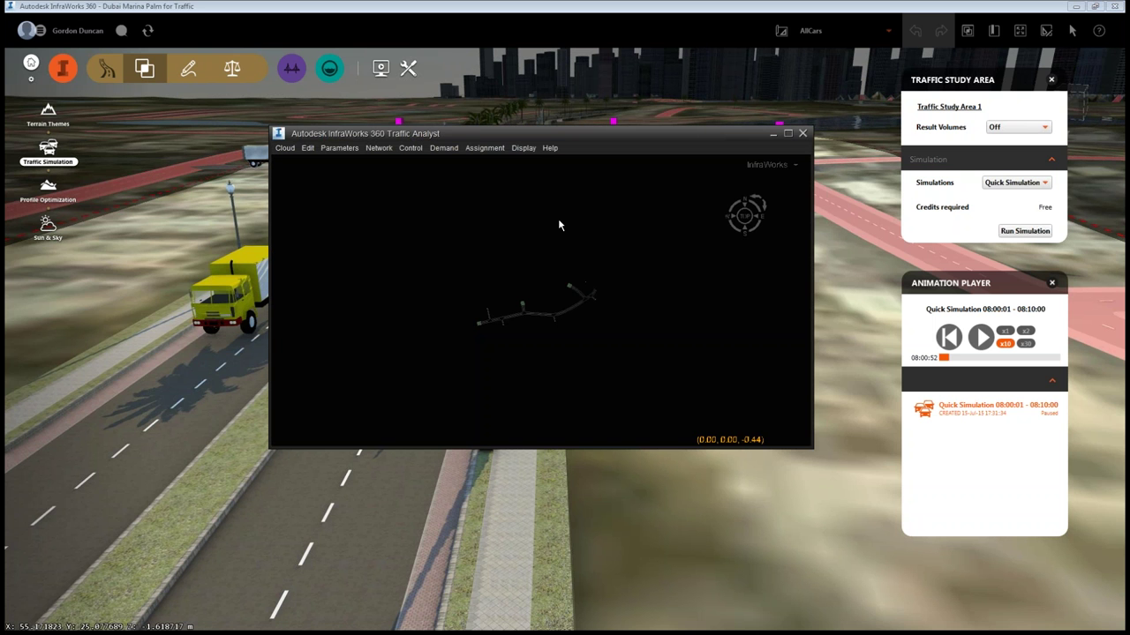
left_click_drag(557, 135, 427, 105)
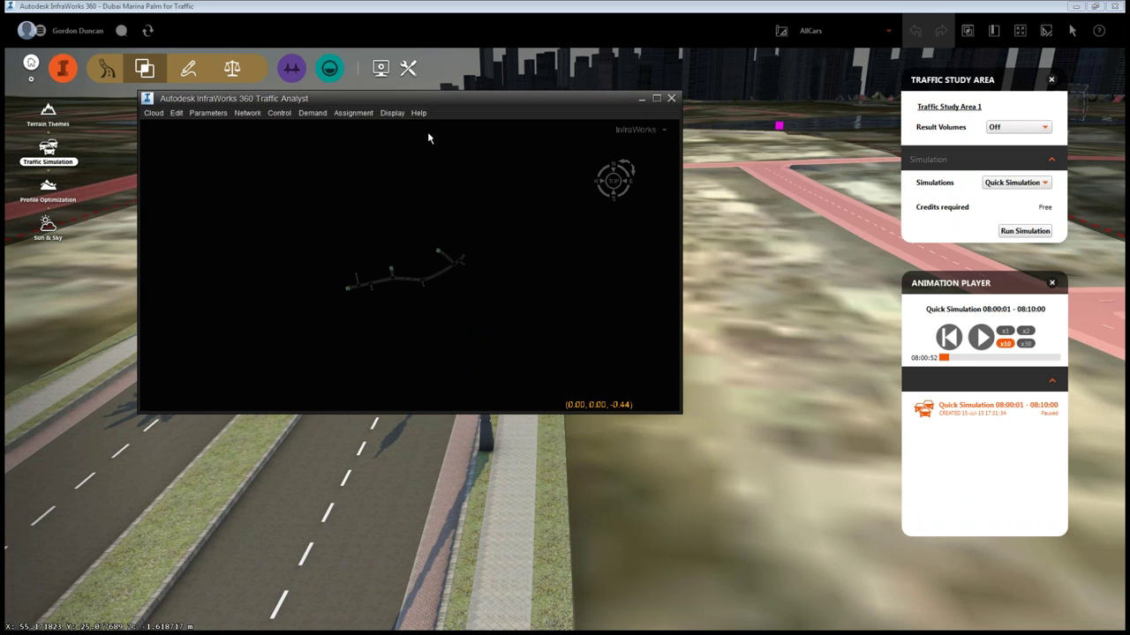
left_click(398, 115)
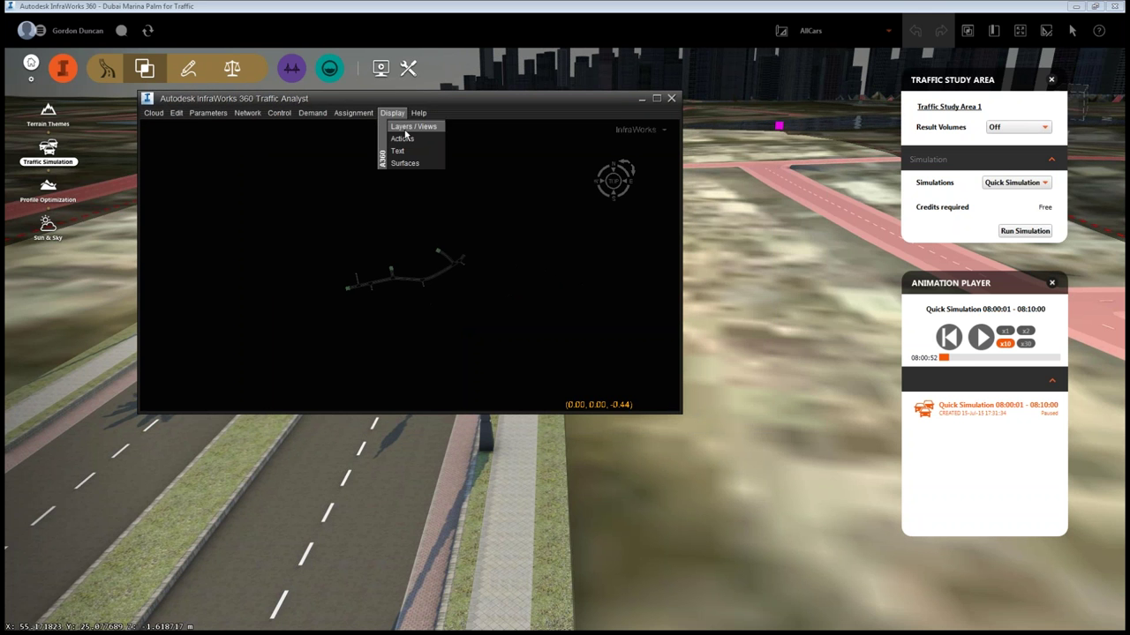
Show the Actions list beside Traffic Analyst and set its view to Simple.
left_click(402, 140)
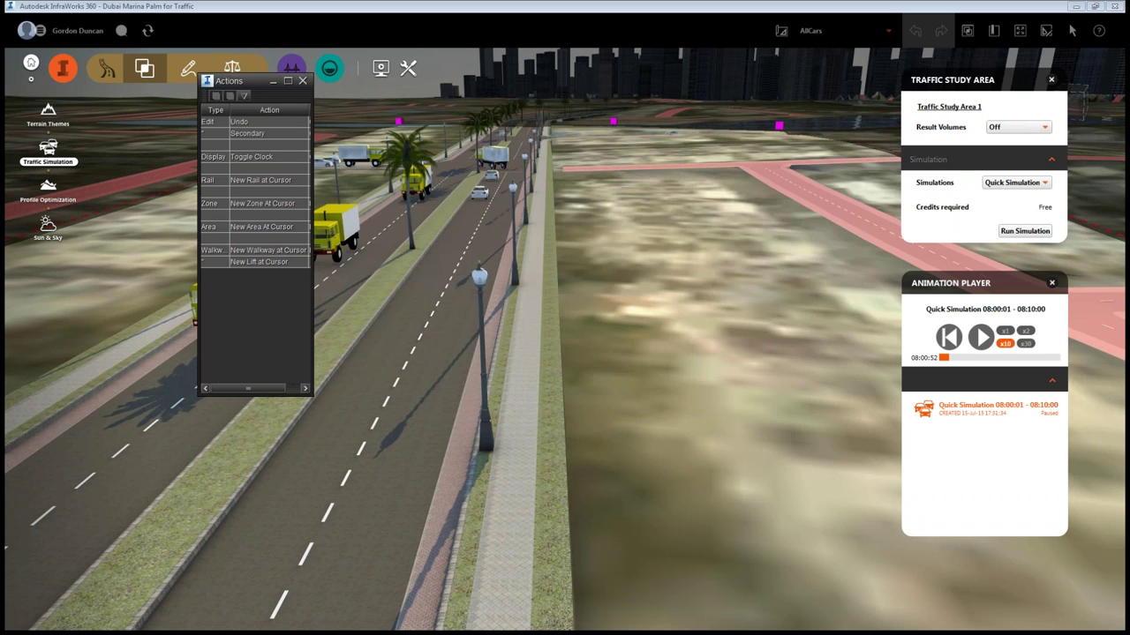
left_click_drag(880, 162, 331, 83)
left_click_drag(257, 238, 796, 90)
left_click(751, 102)
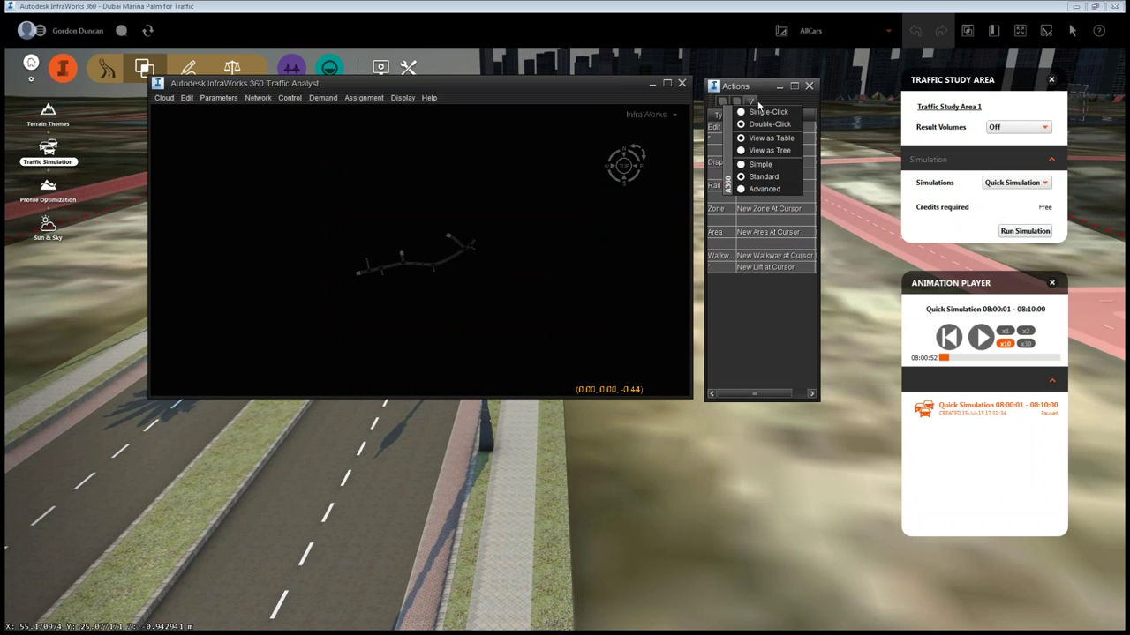
left_click(753, 87)
left_click(403, 98)
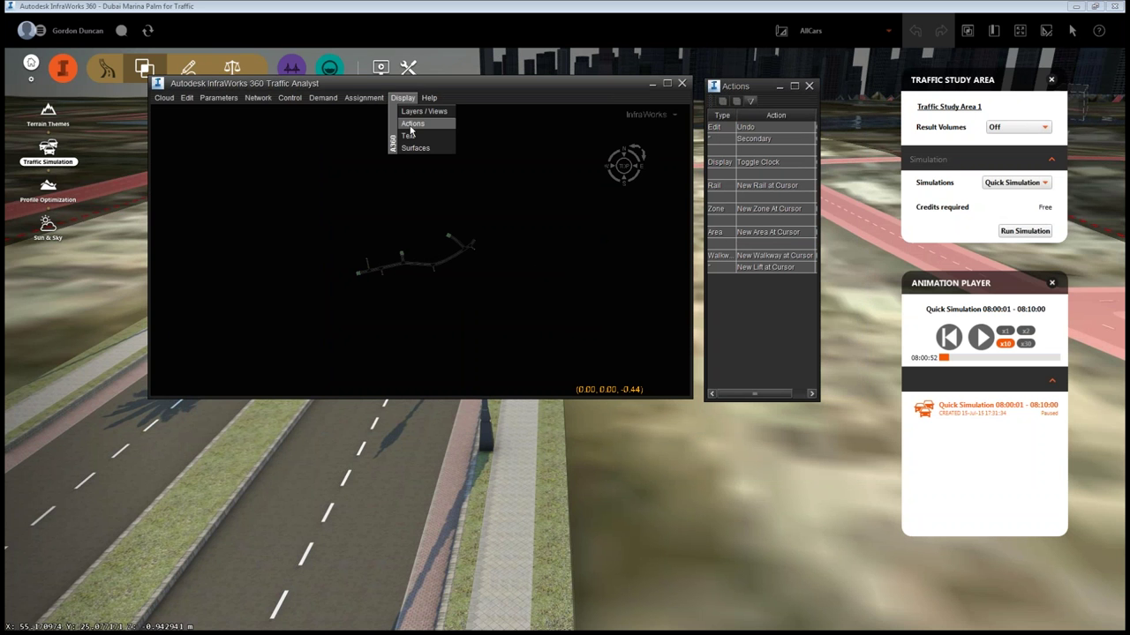
left_click(766, 88)
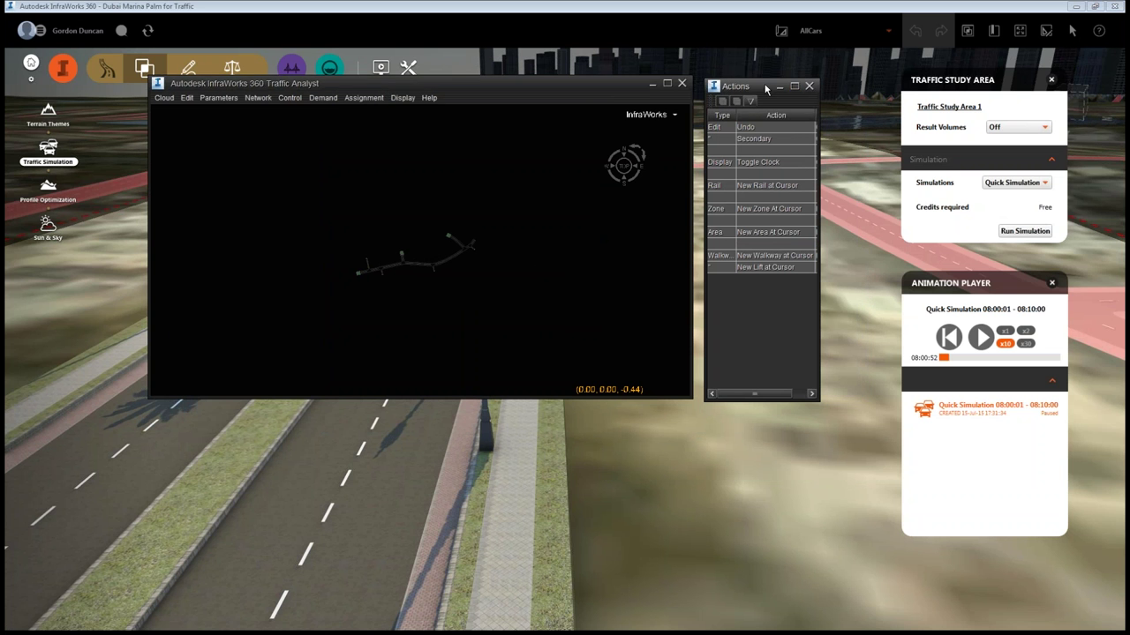
left_click(751, 102)
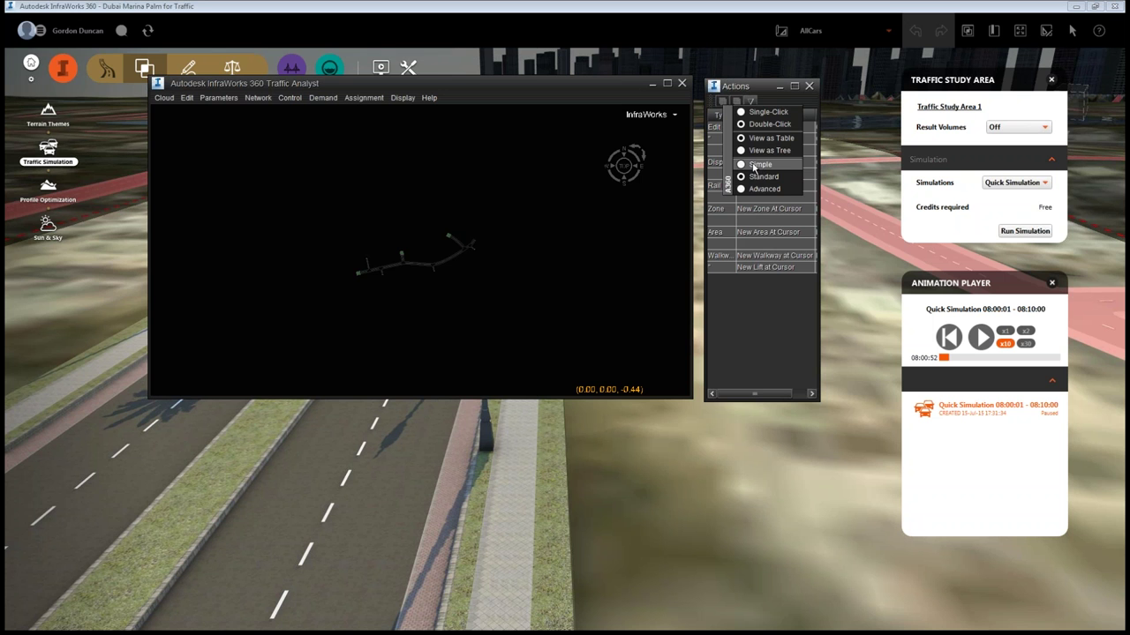
left_click(744, 166)
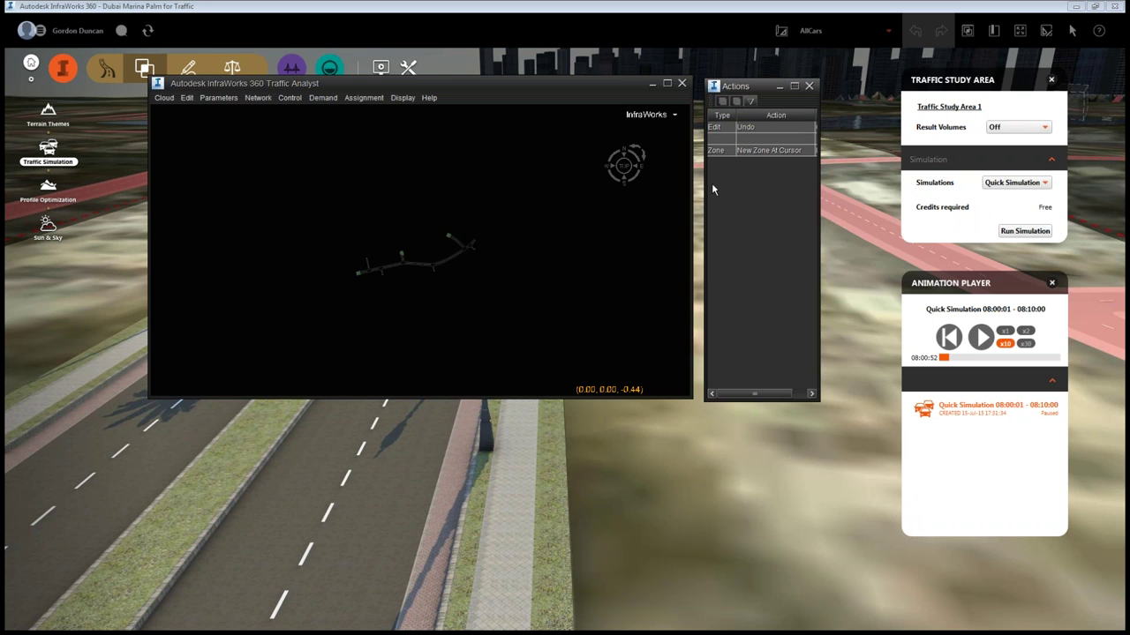
Browse the Traffic Analyst menus, then return to the Actions list's view options.
left_click(323, 97)
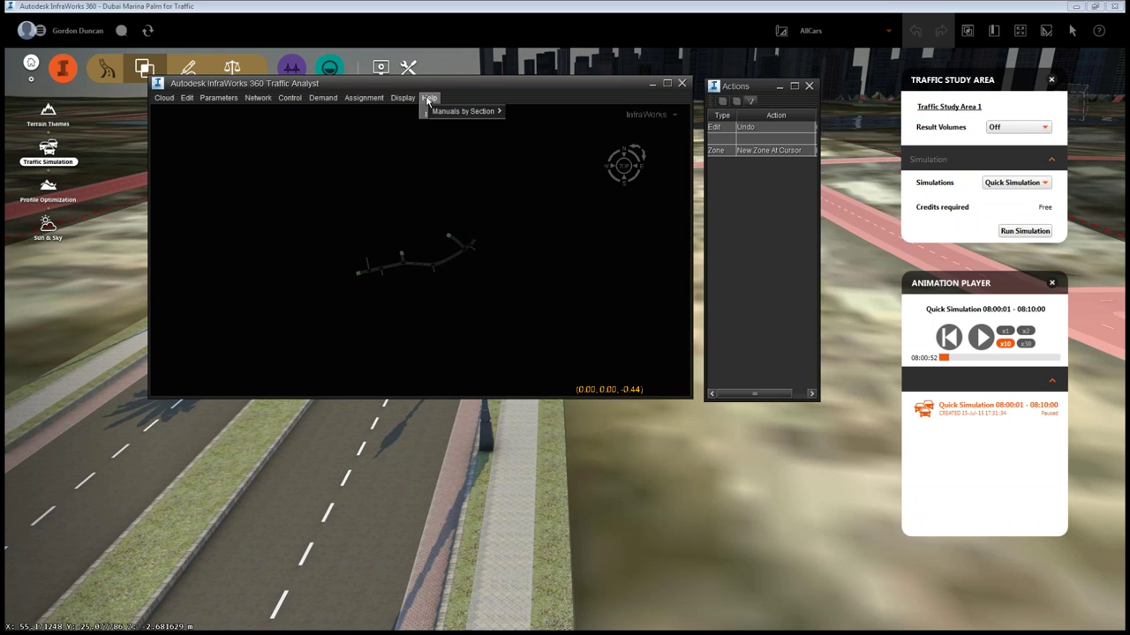
mouse_move(269, 98)
mouse_move(162, 104)
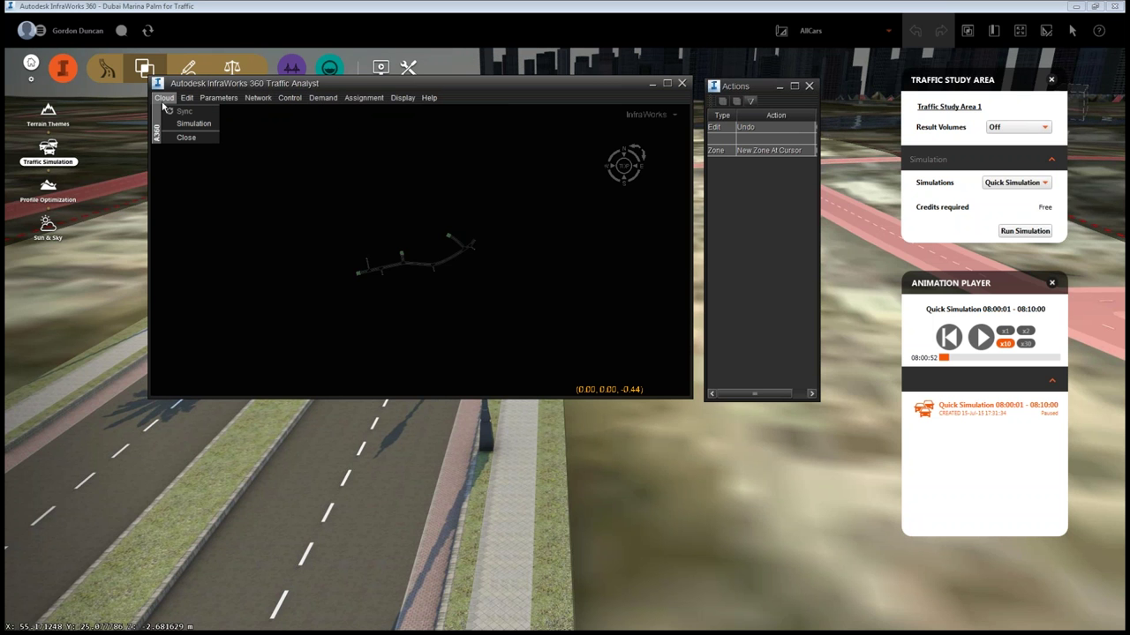
mouse_move(228, 100)
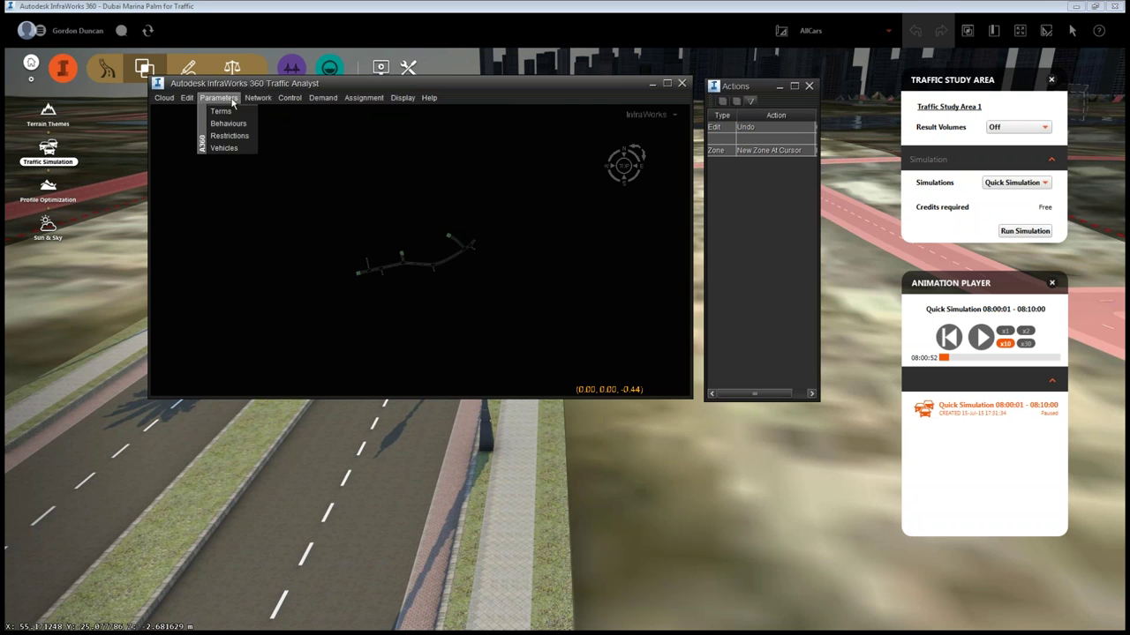
mouse_move(433, 99)
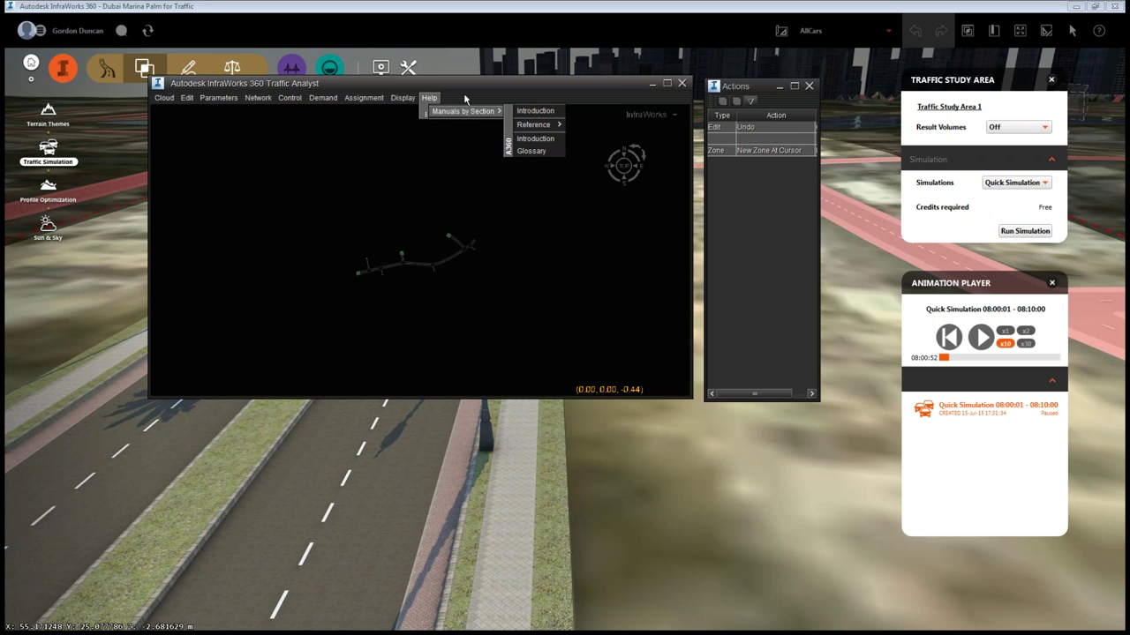
left_click(464, 94)
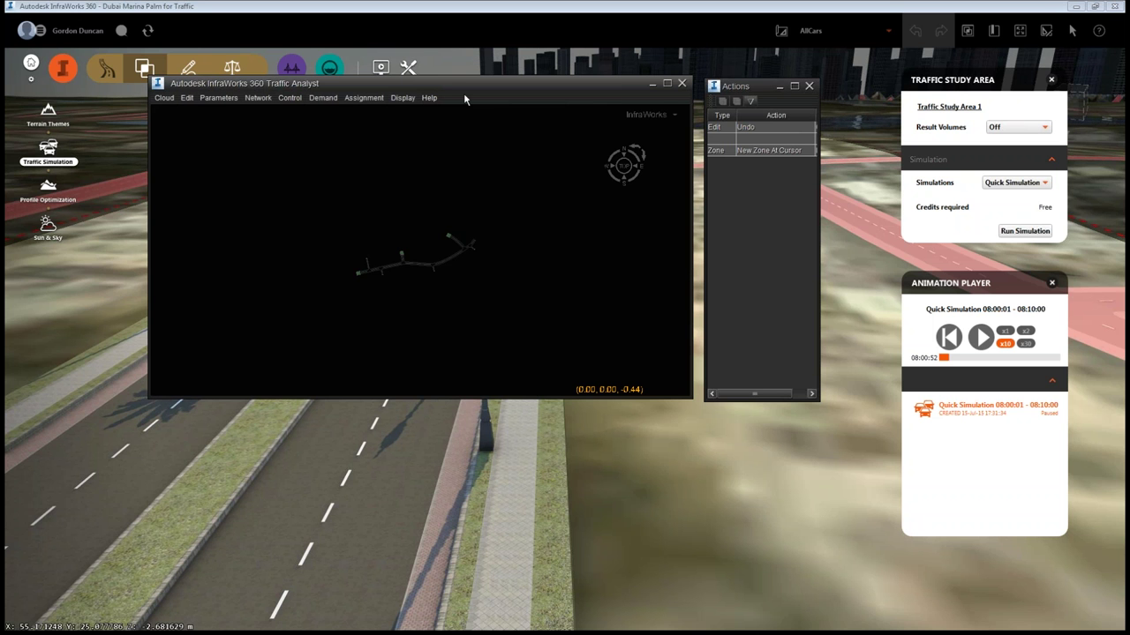
left_click(751, 102)
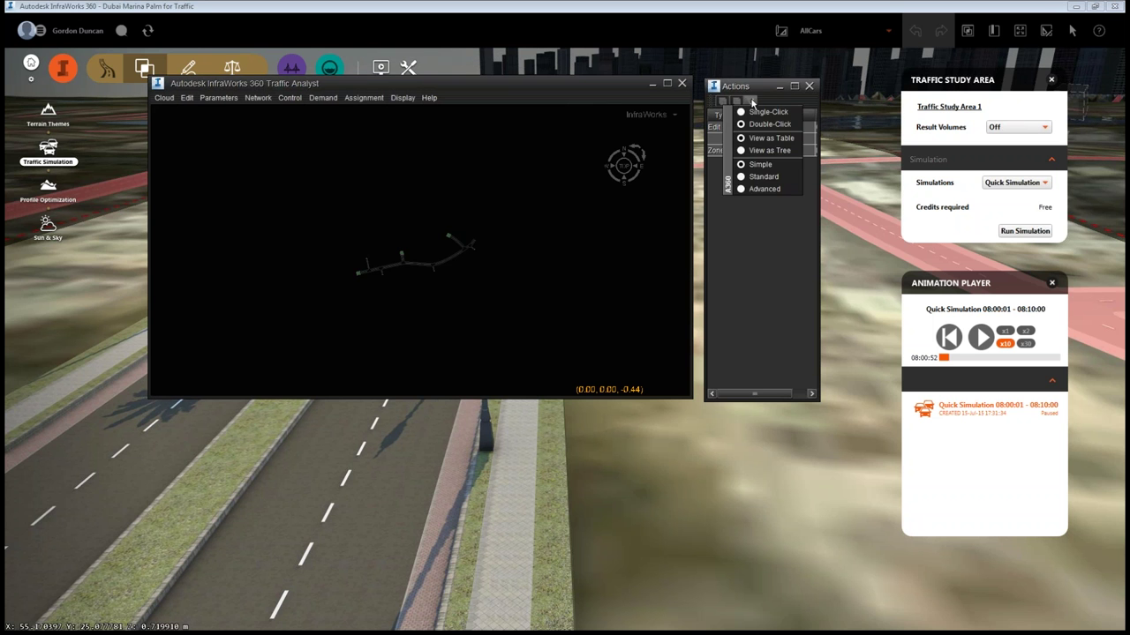
Switch the Actions list to Standard view and look through the Demand and network context menus.
left_click(740, 179)
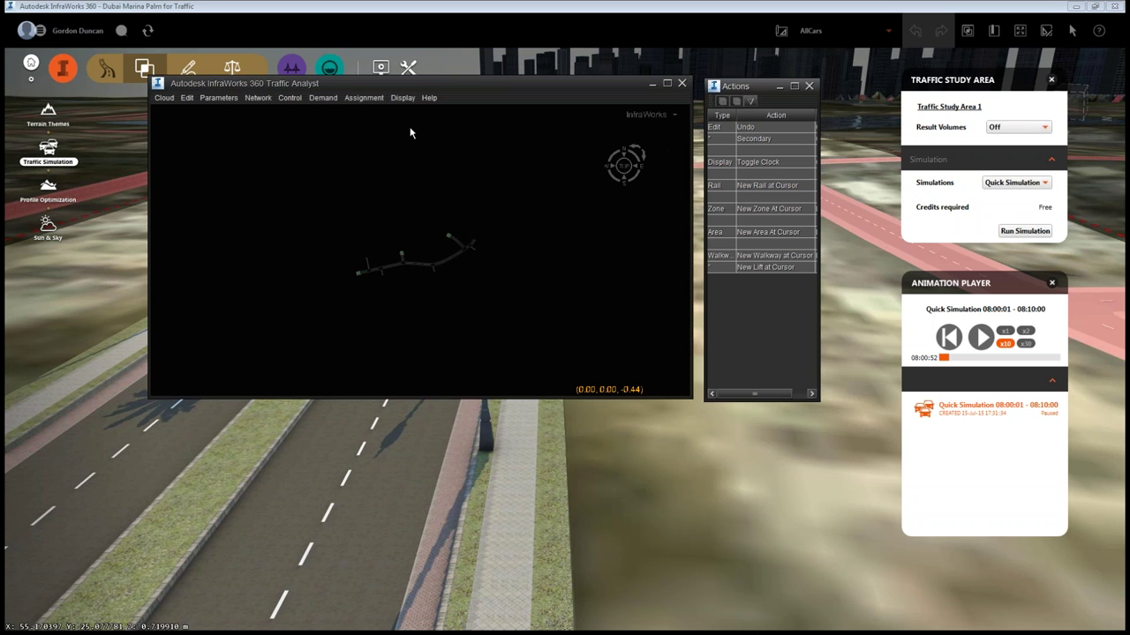
left_click(335, 98)
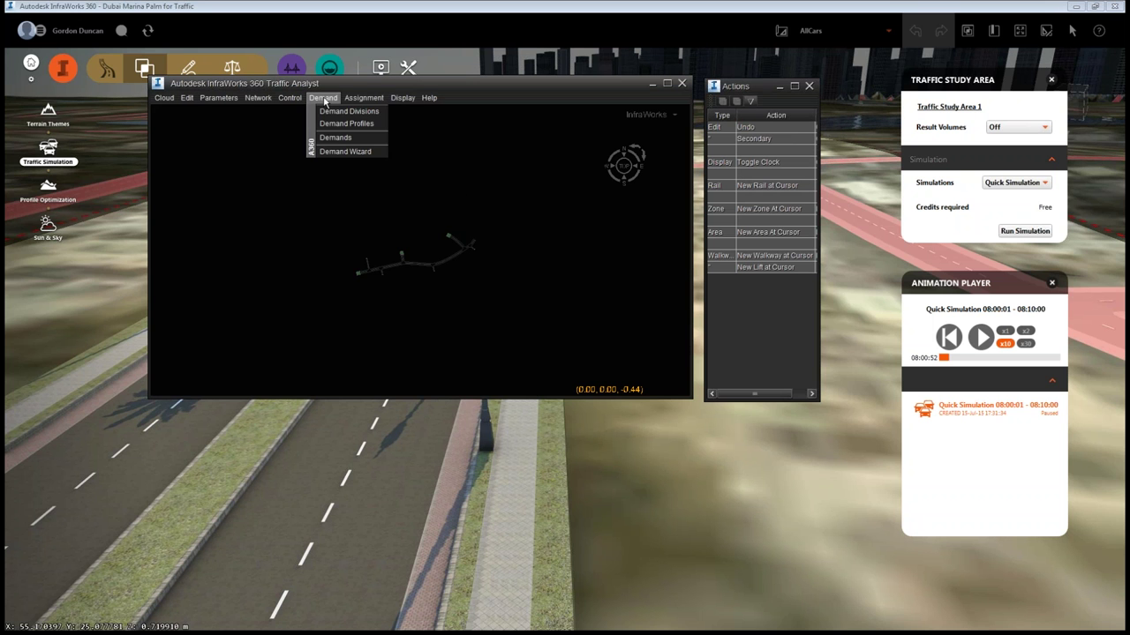
left_click(459, 220)
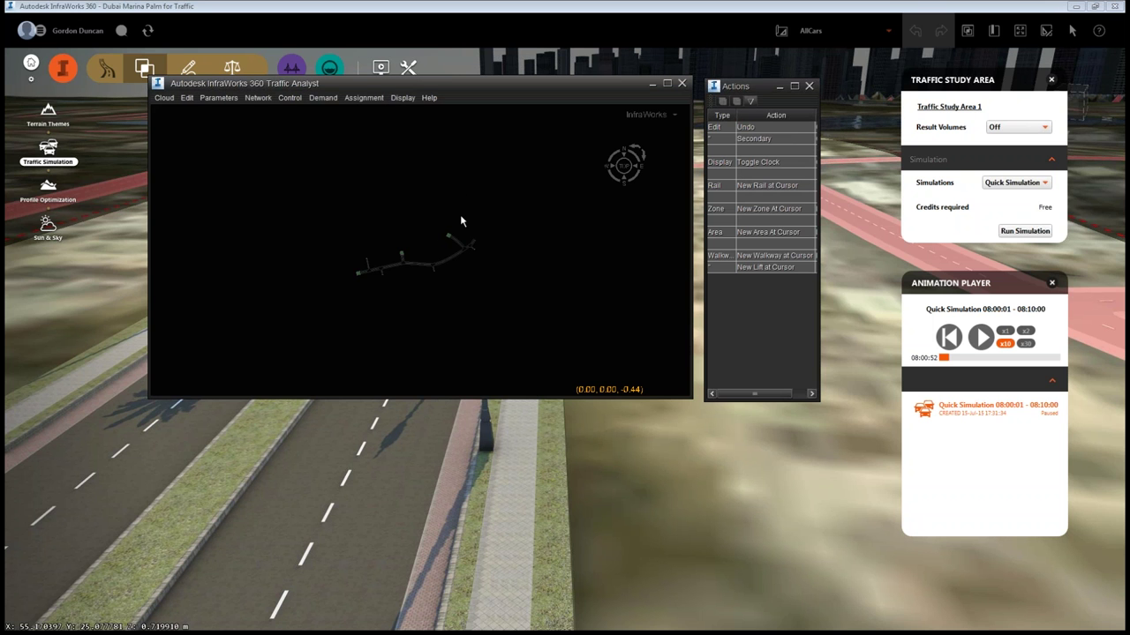
right_click(407, 228)
mouse_move(416, 283)
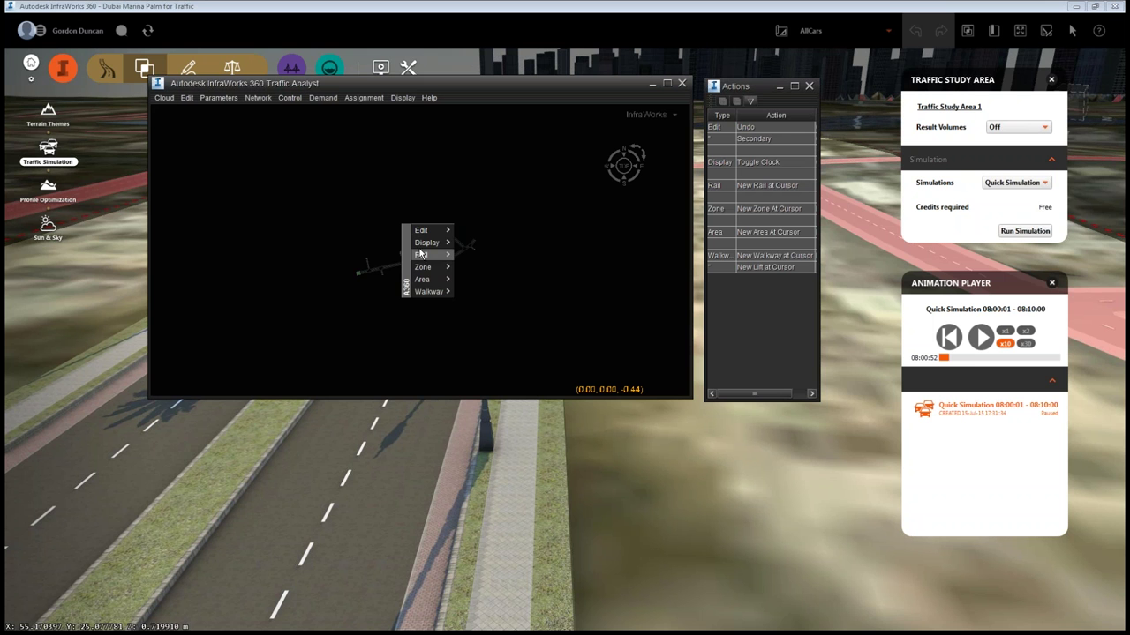
left_click(455, 183)
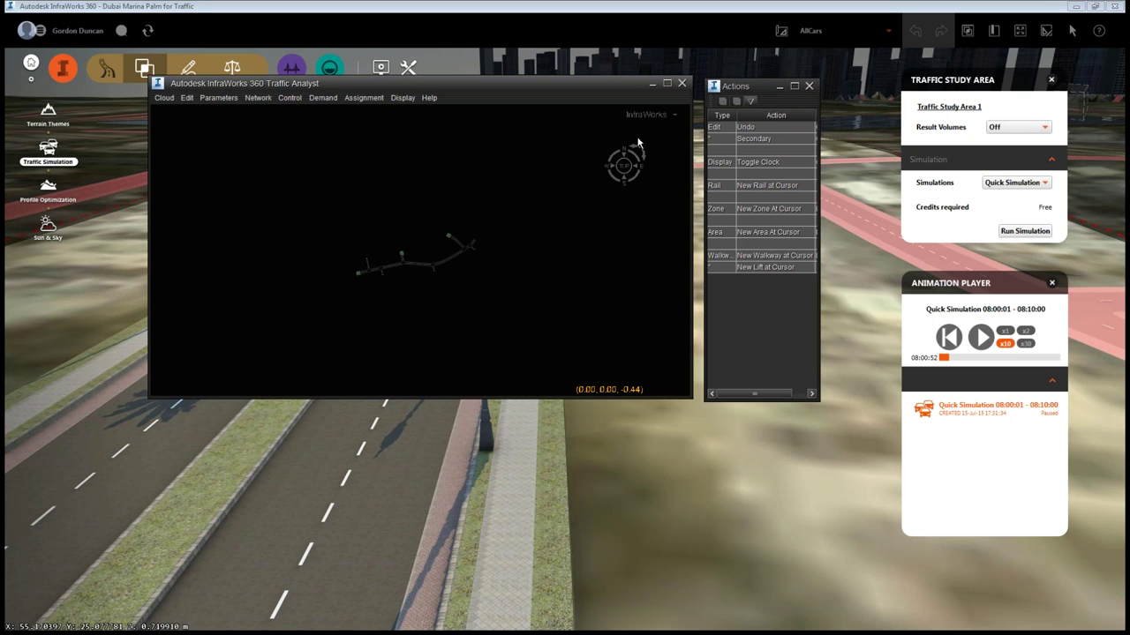
Widen the Actions list to show the Key column, try View as Tree, return to Table, then close it.
left_click(819, 160)
left_click_drag(819, 161, 854, 159)
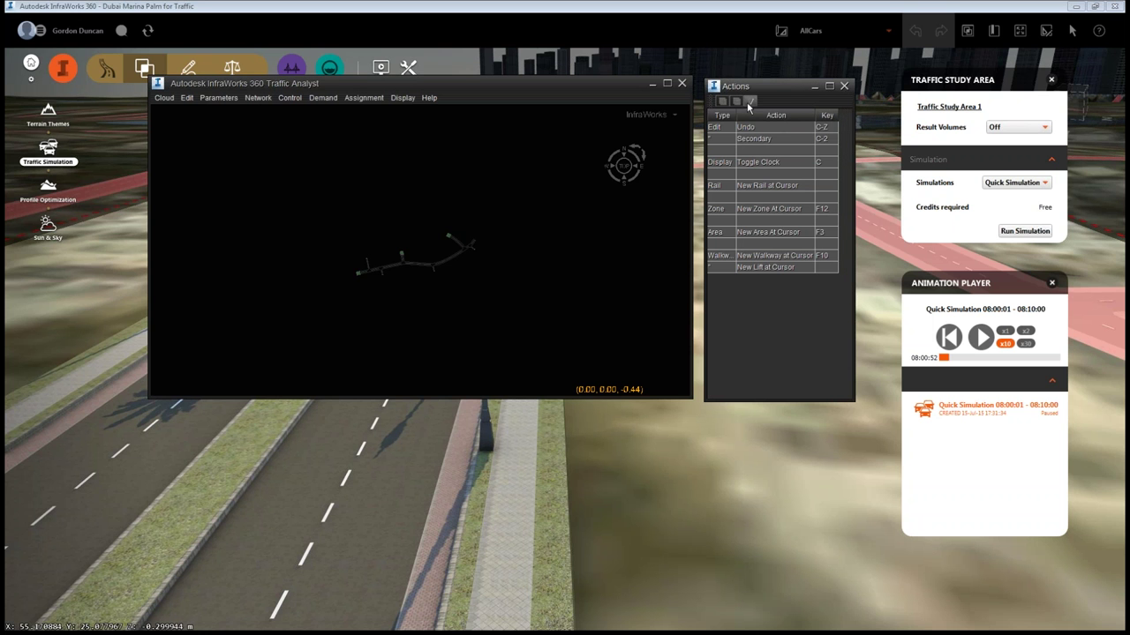
left_click(750, 103)
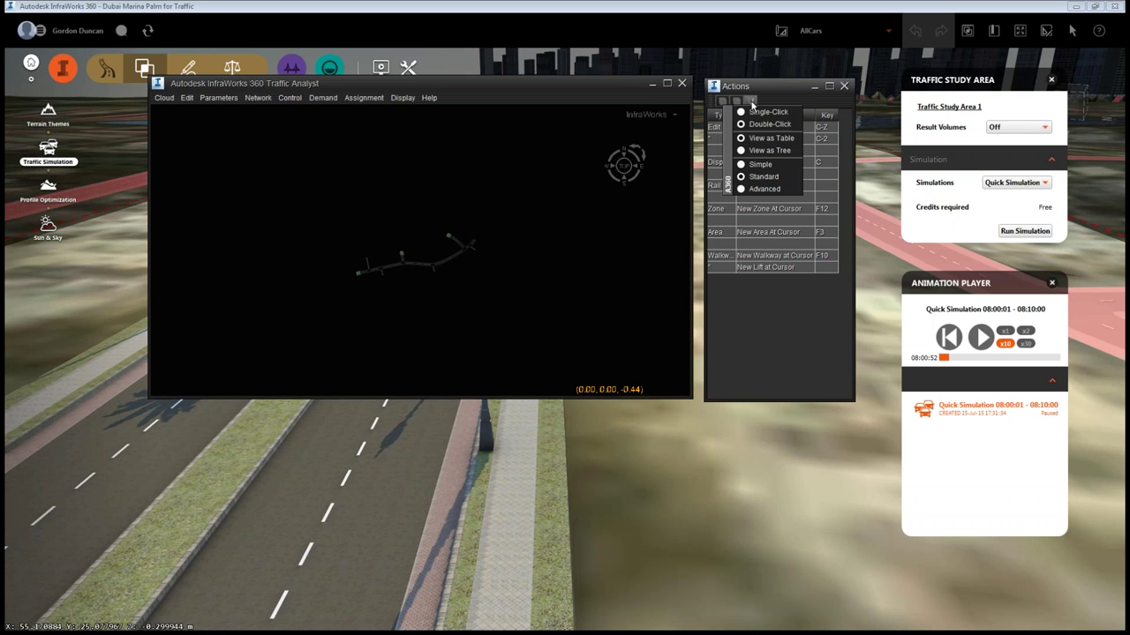
left_click(752, 150)
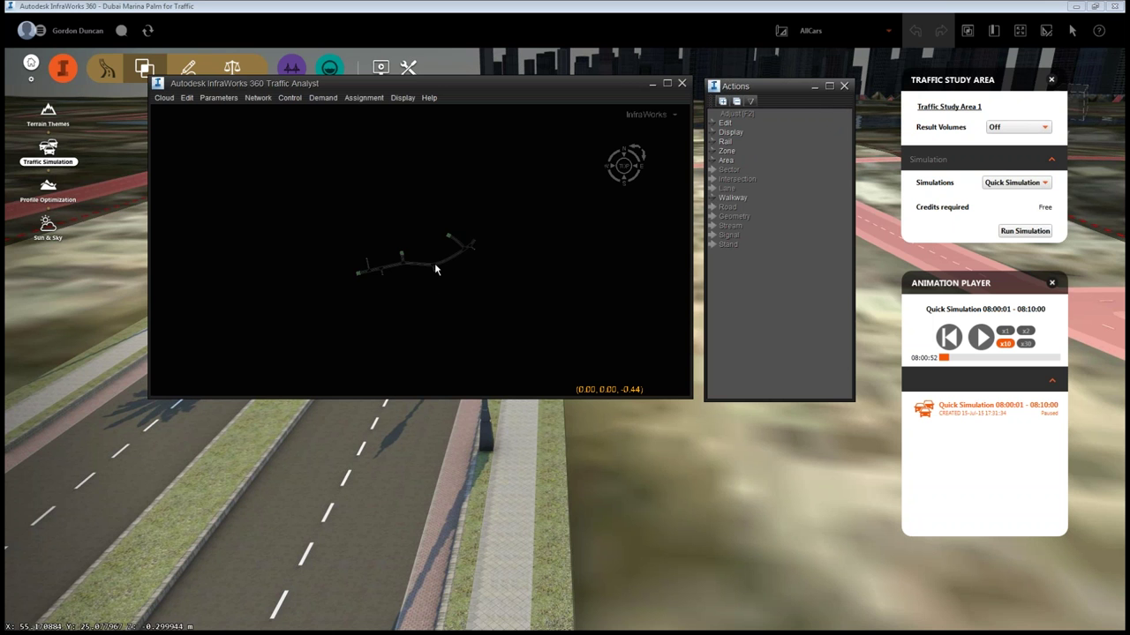
left_click(751, 102)
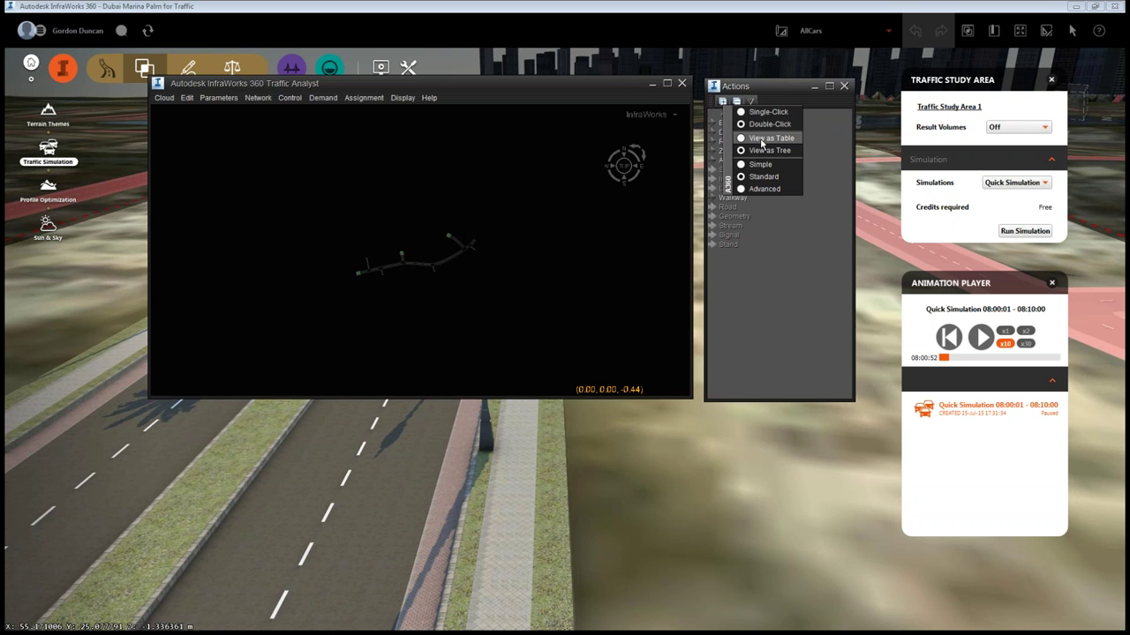
left_click(761, 140)
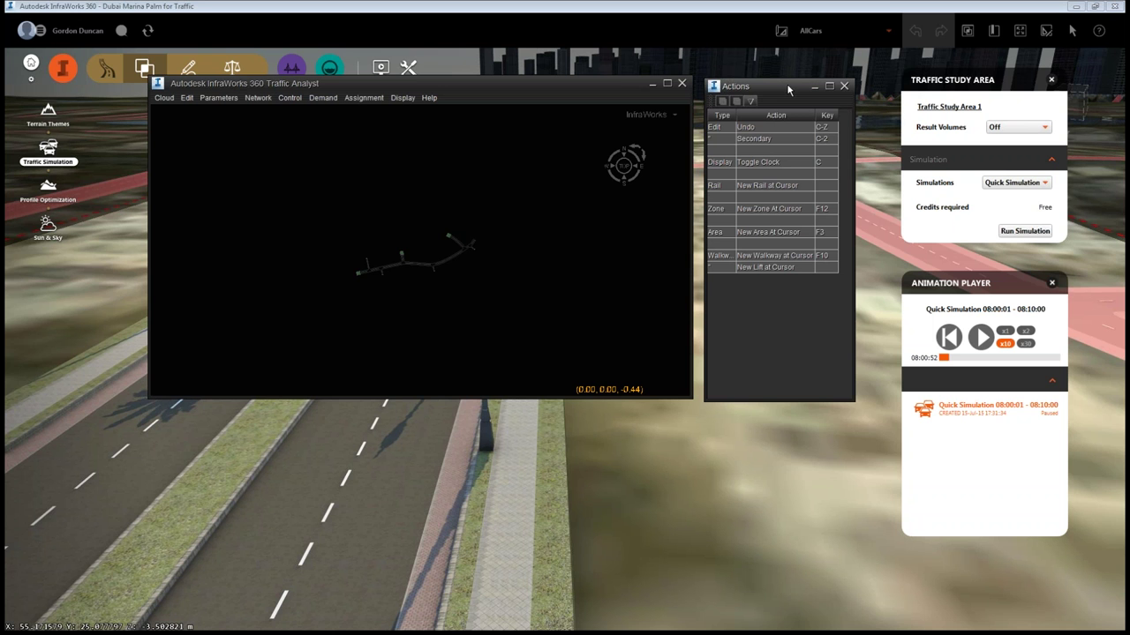
left_click(844, 87)
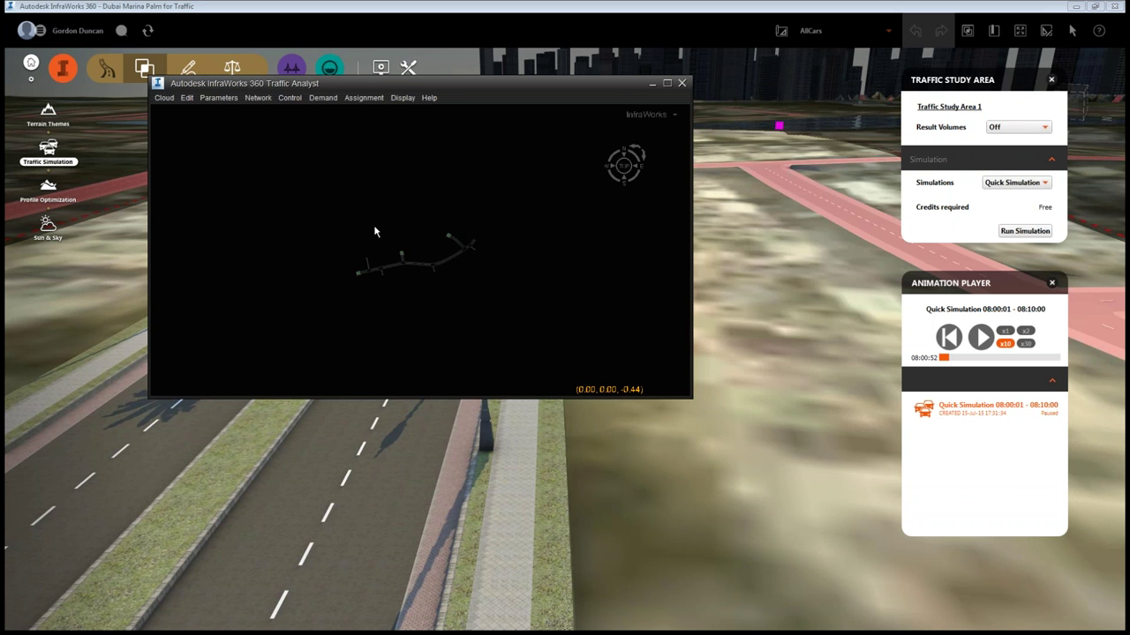
Zoom in on the road network and move the Traffic Analyst window lower on screen.
scroll(388, 228, "up", 5)
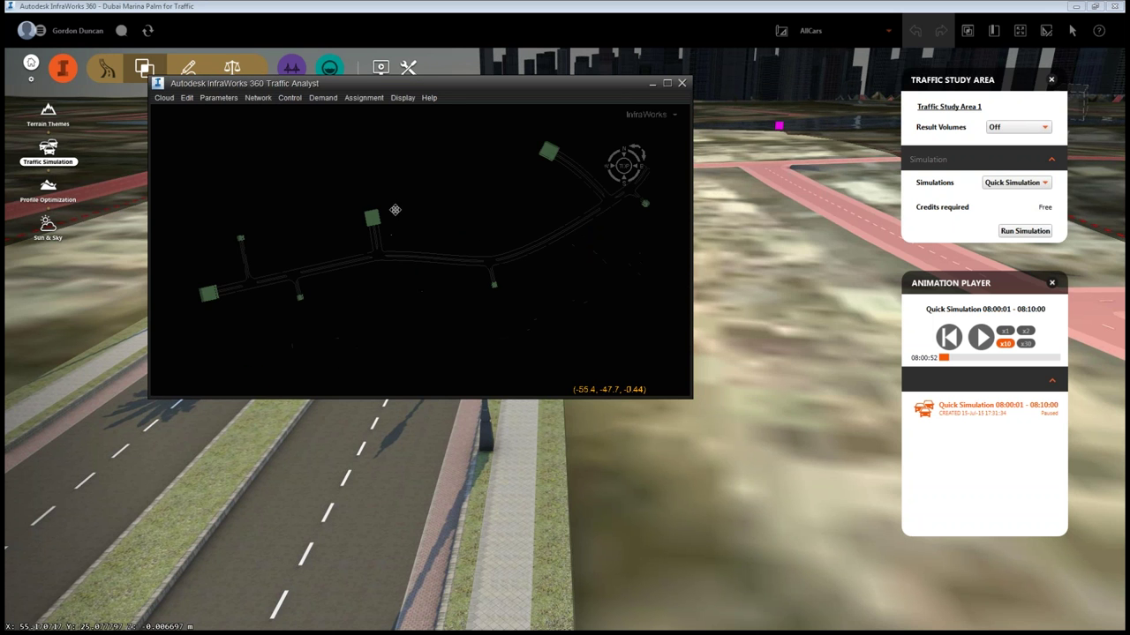
middle_click_drag(394, 210, 390, 206)
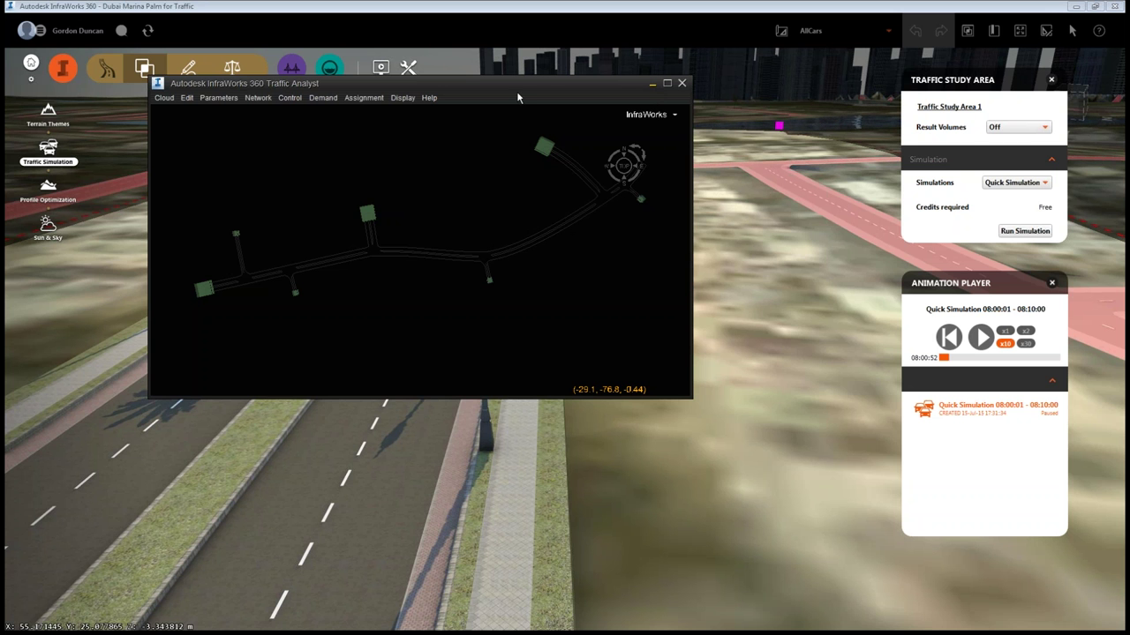
left_click_drag(512, 89, 506, 165)
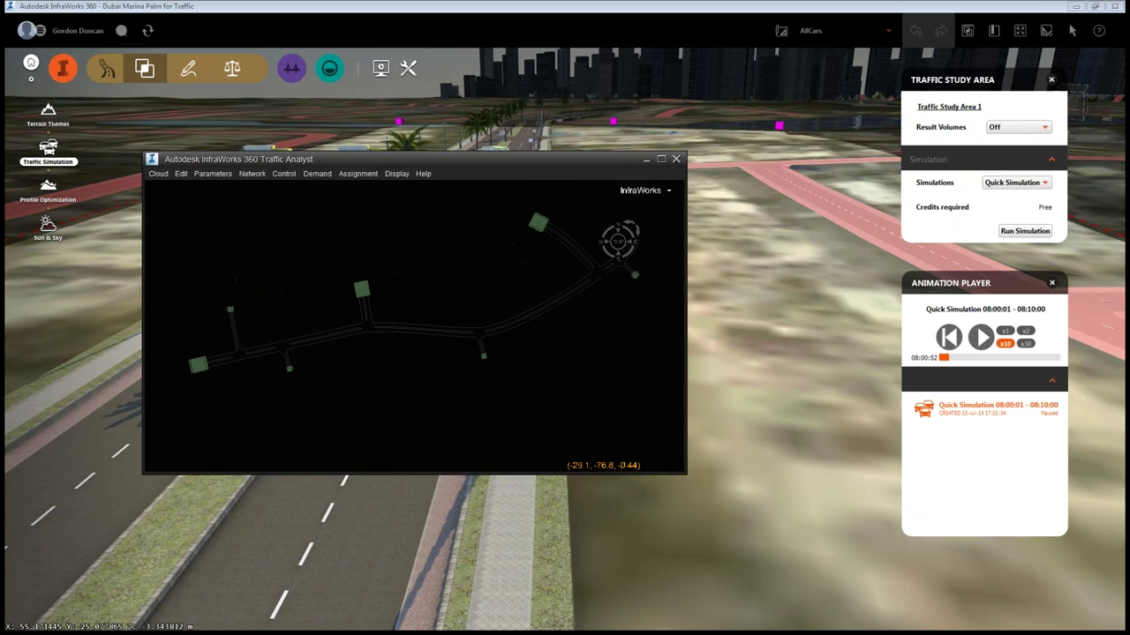
Close Traffic Analyst and switch to the QuickAnalysis proposal.
left_click(676, 161)
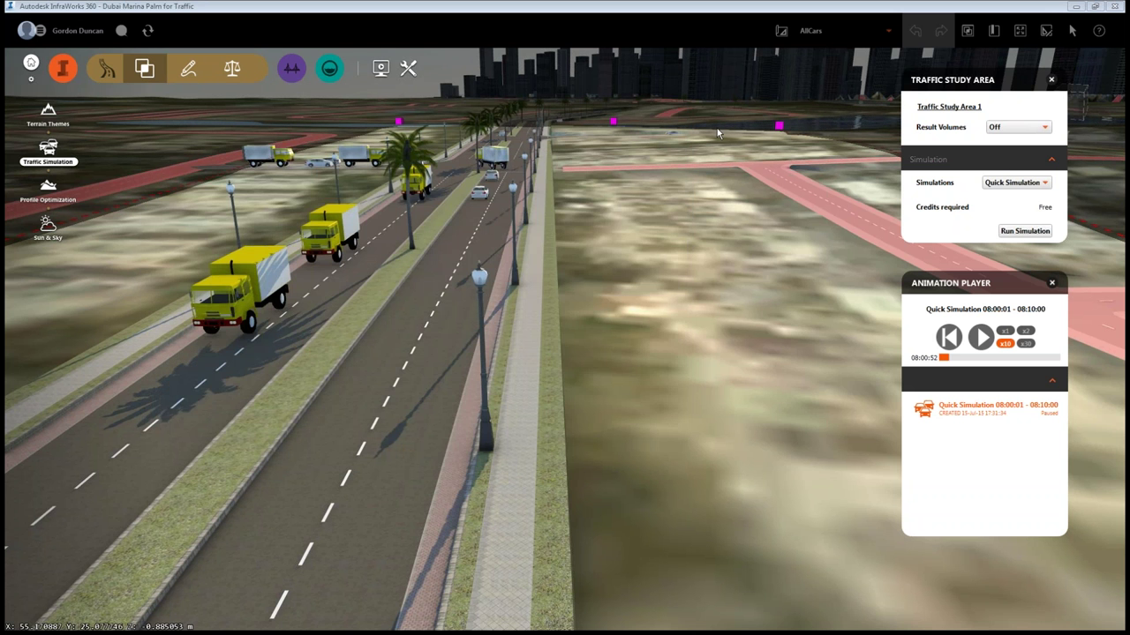
left_click(888, 34)
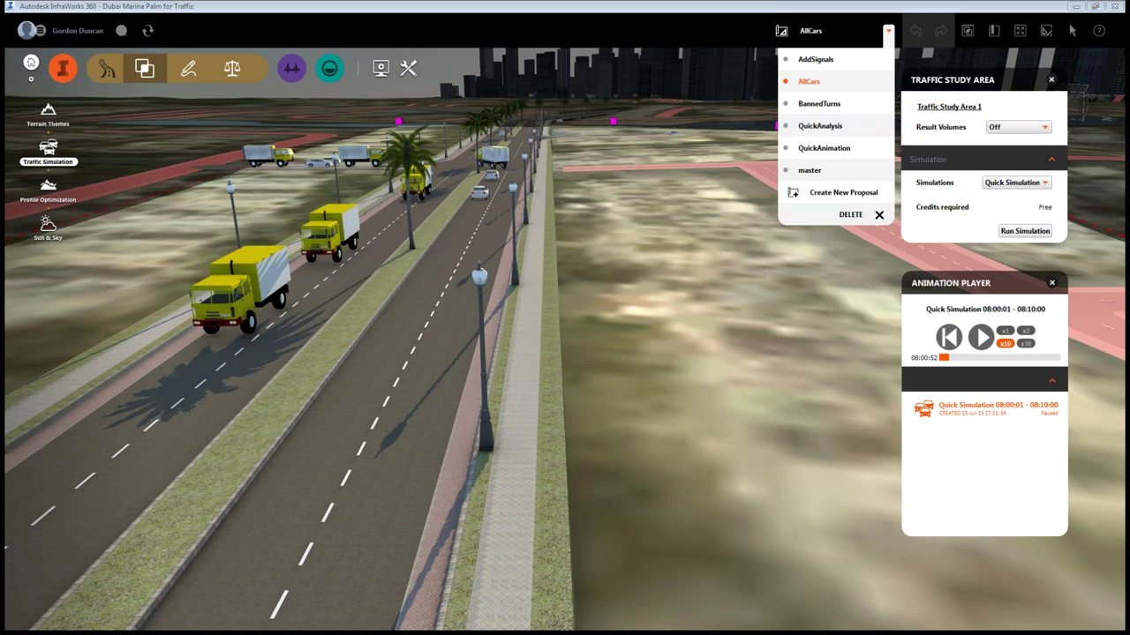
left_click(810, 125)
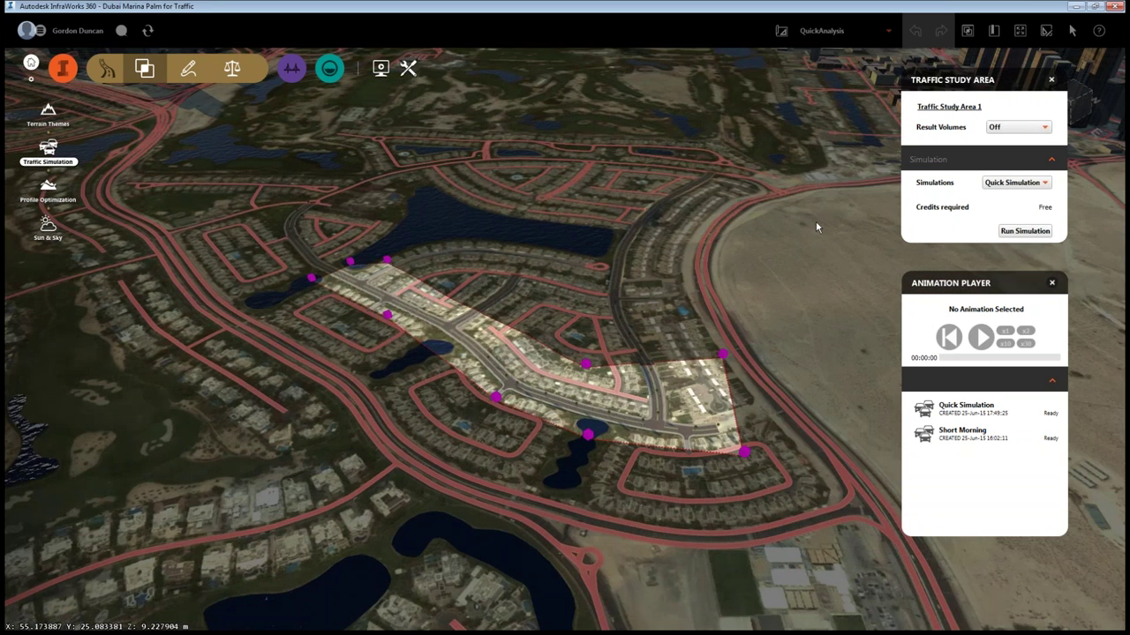
Show result volumes Per Approach and load the Short Morning simulation results.
left_click(1019, 126)
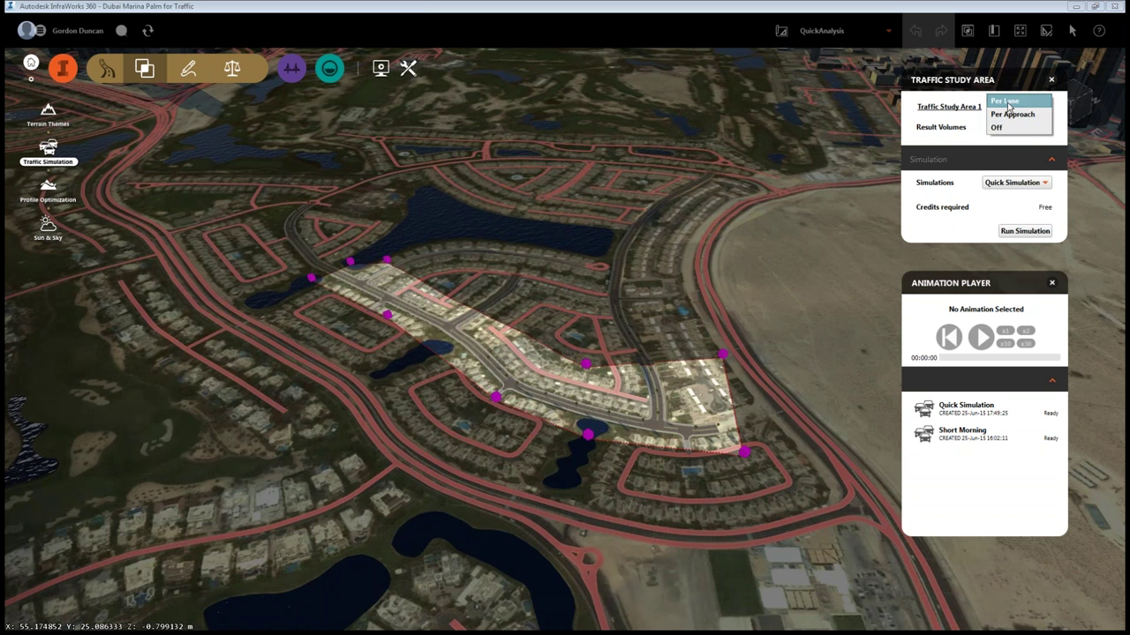
left_click(1017, 116)
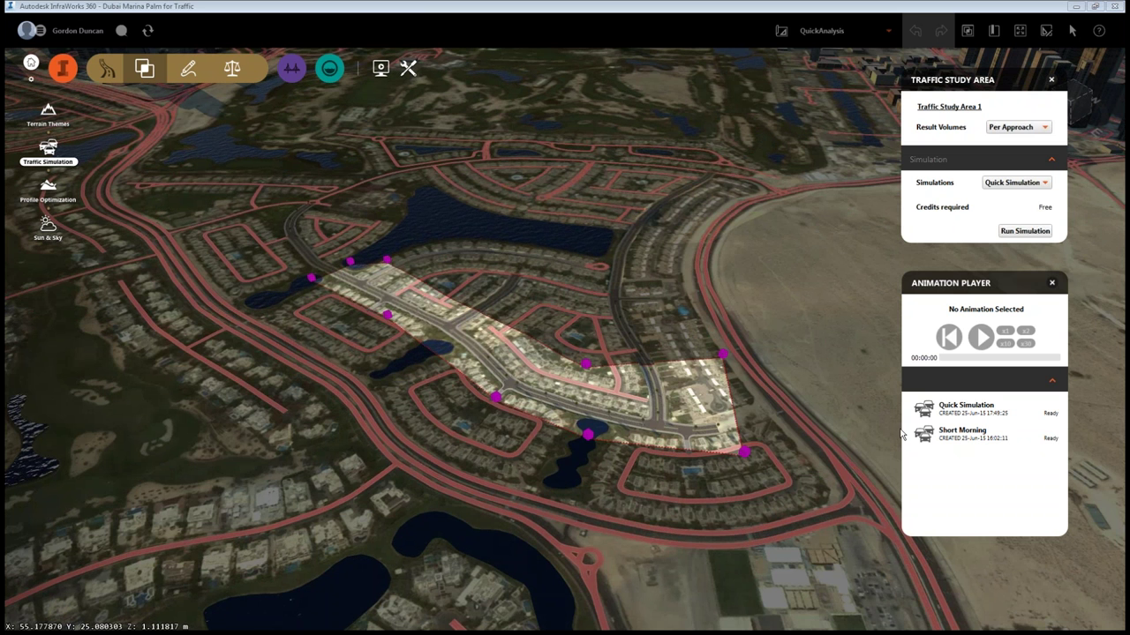
left_click(971, 431)
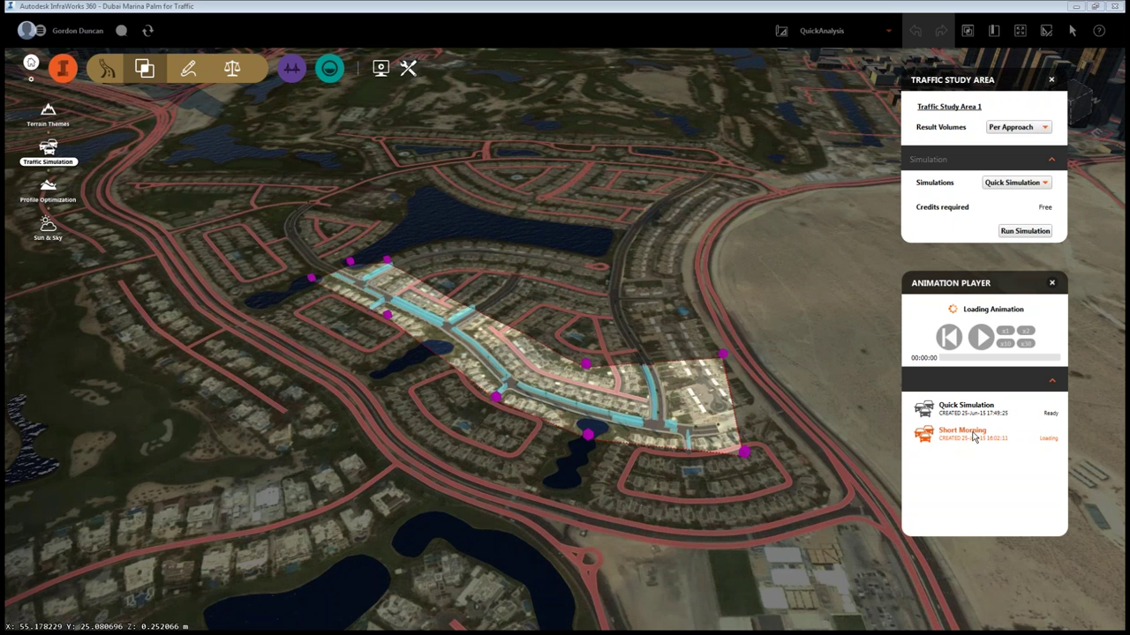
Zoom in and tilt the map to a low angle facing the intersection.
scroll(499, 394, "up", 2)
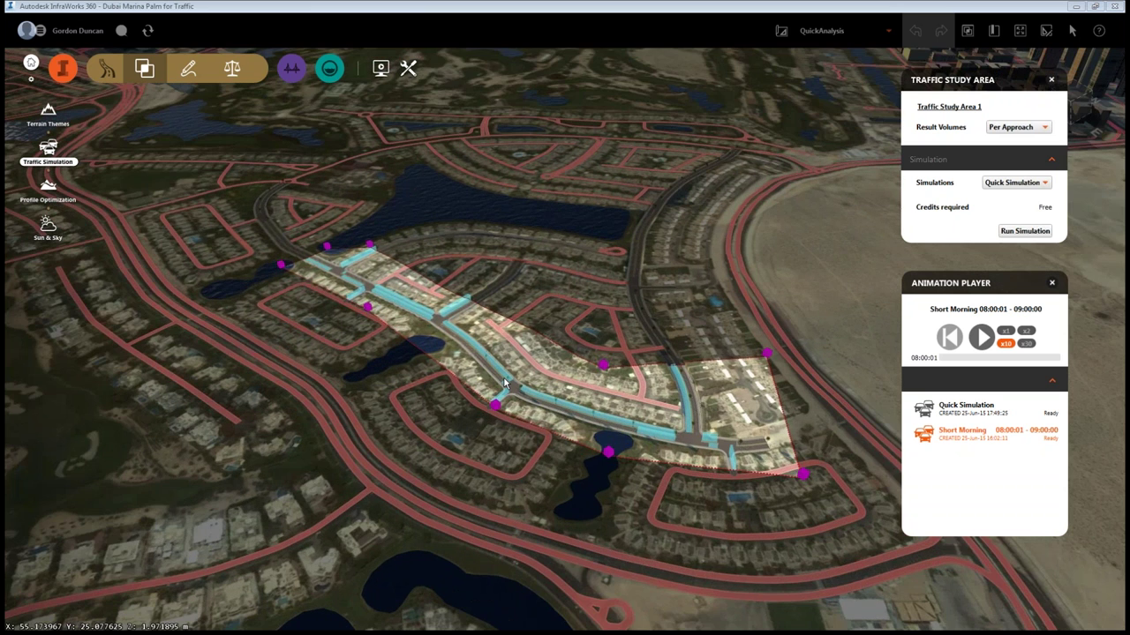
scroll(505, 382, "up", 2)
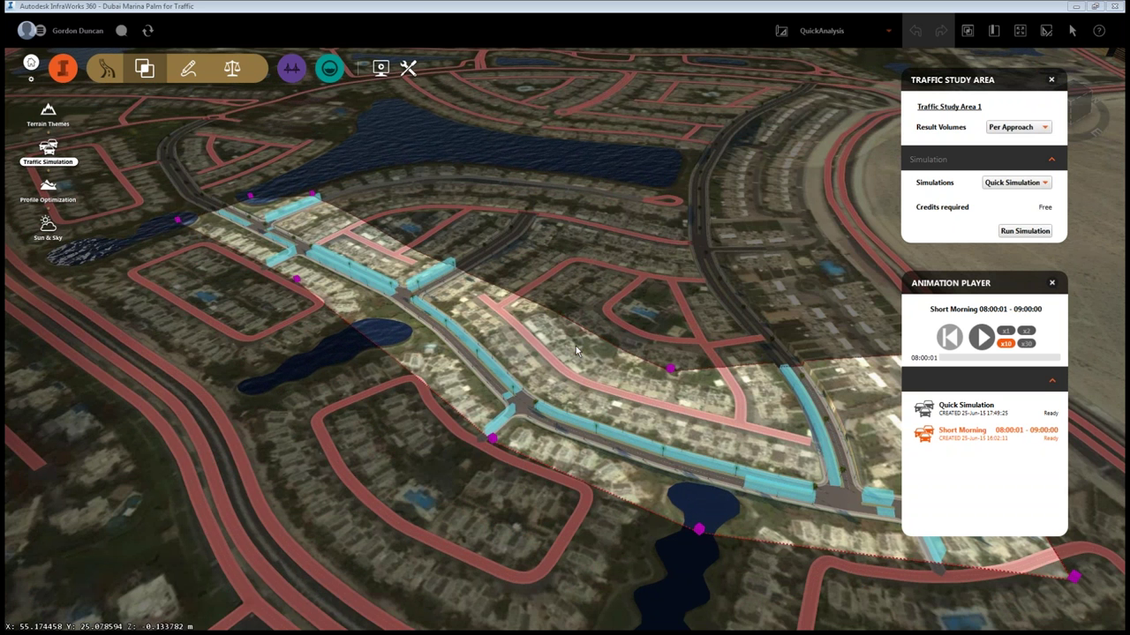
scroll(499, 311, "up", 2)
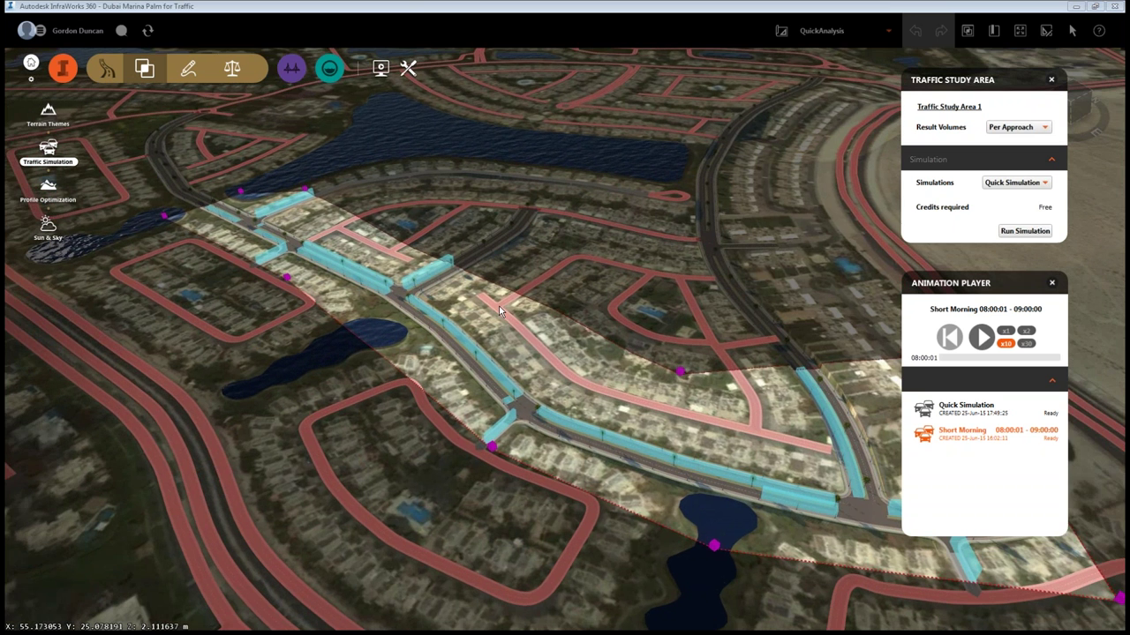
scroll(499, 311, "up", 2)
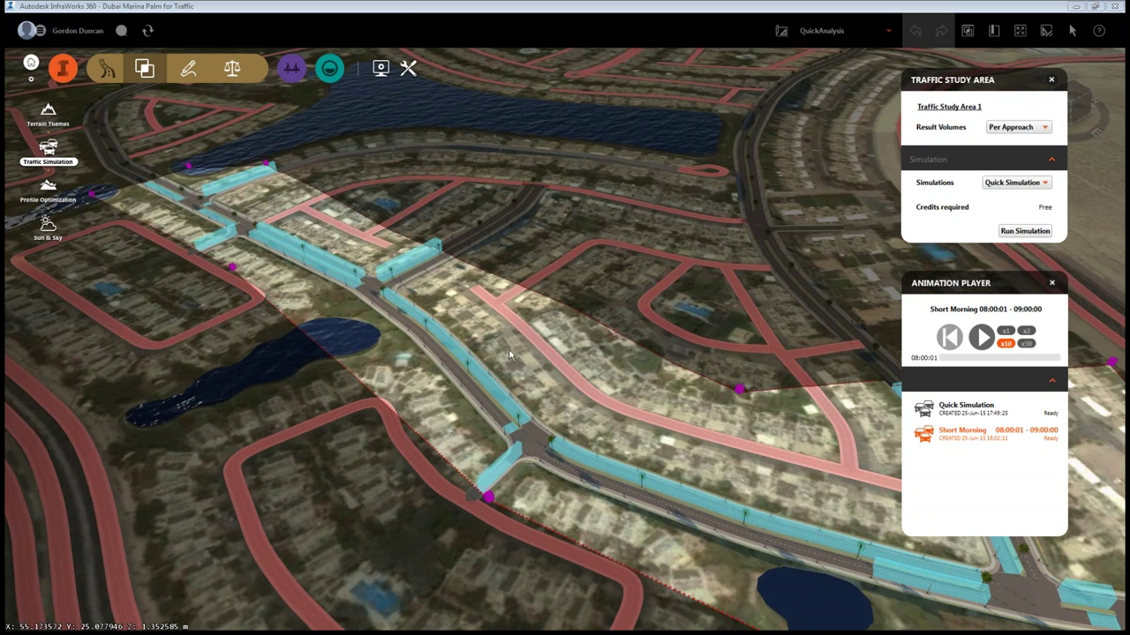
scroll(546, 345, "up", 1)
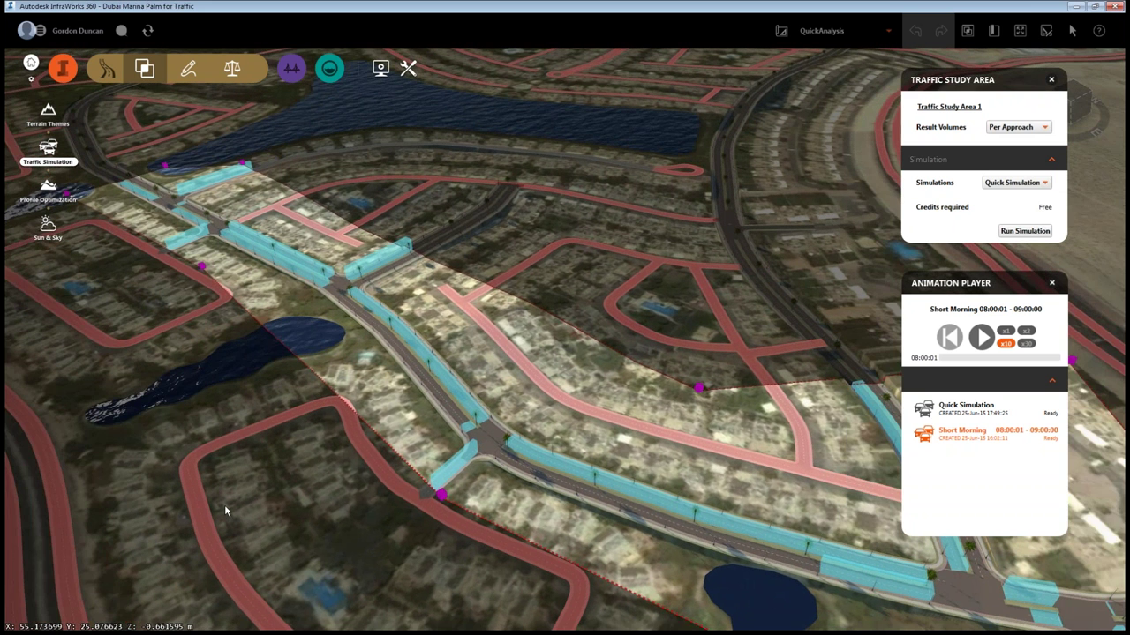
middle_click_drag(224, 504, 224, 406, "shift")
scroll(225, 406, "up", 2)
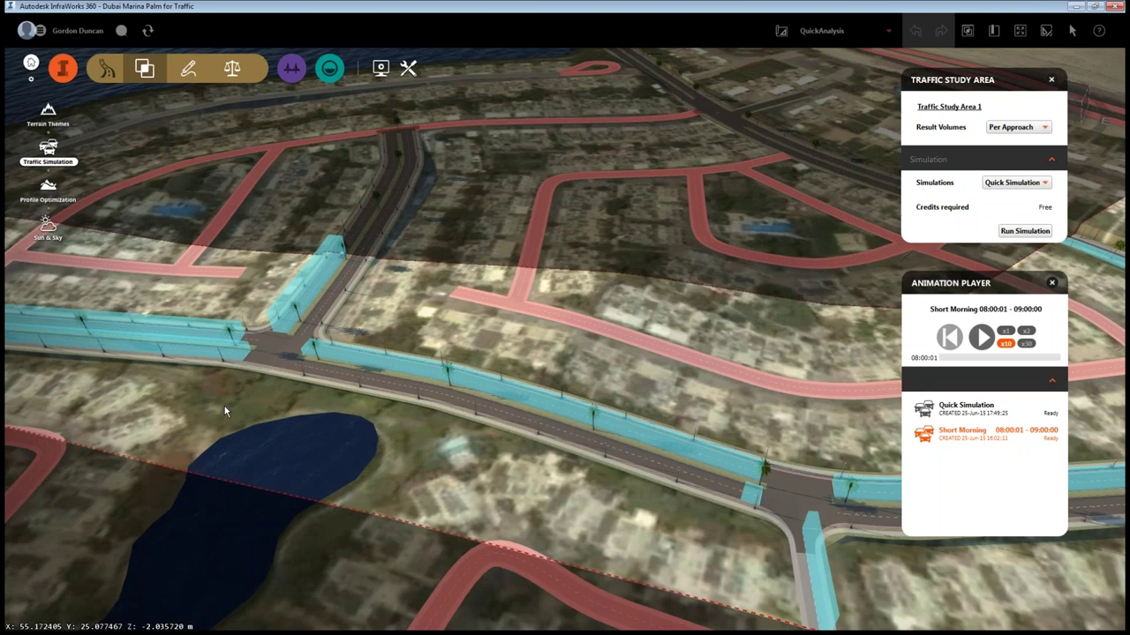
middle_click_drag(224, 406, 129, 294, "shift")
mouse_move(130, 294)
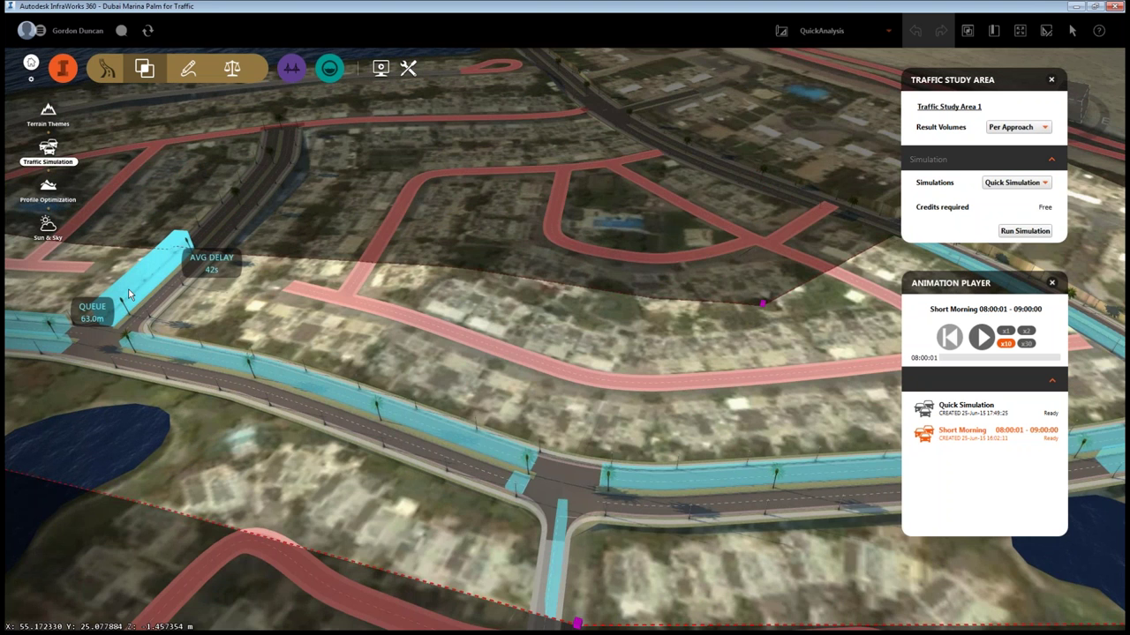
scroll(130, 294, "up", 1)
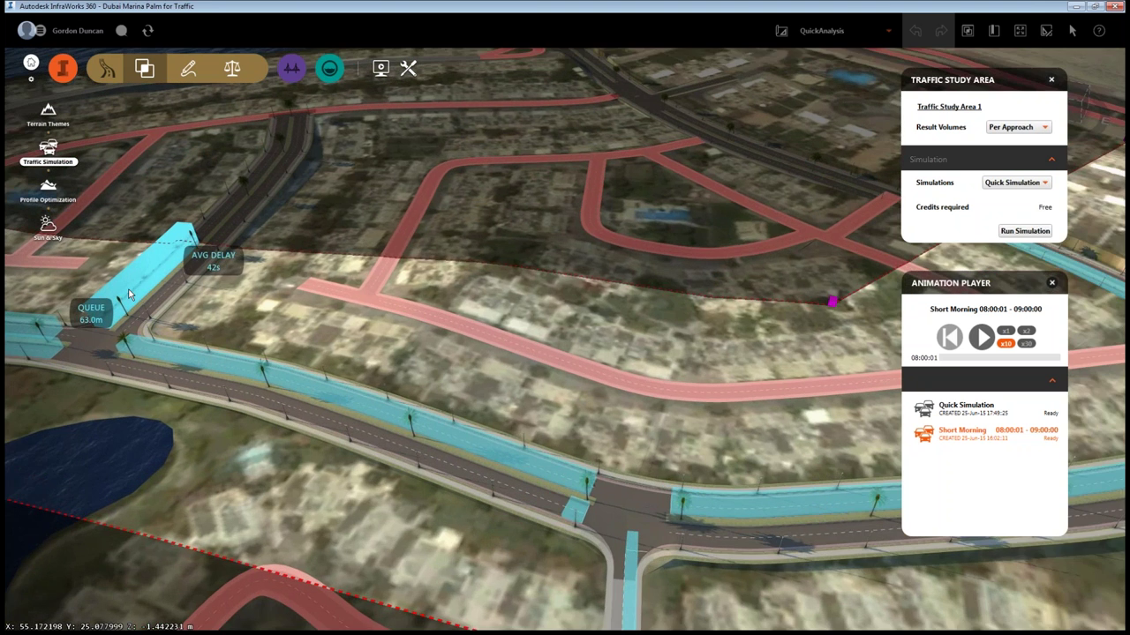
scroll(130, 294, "up", 2)
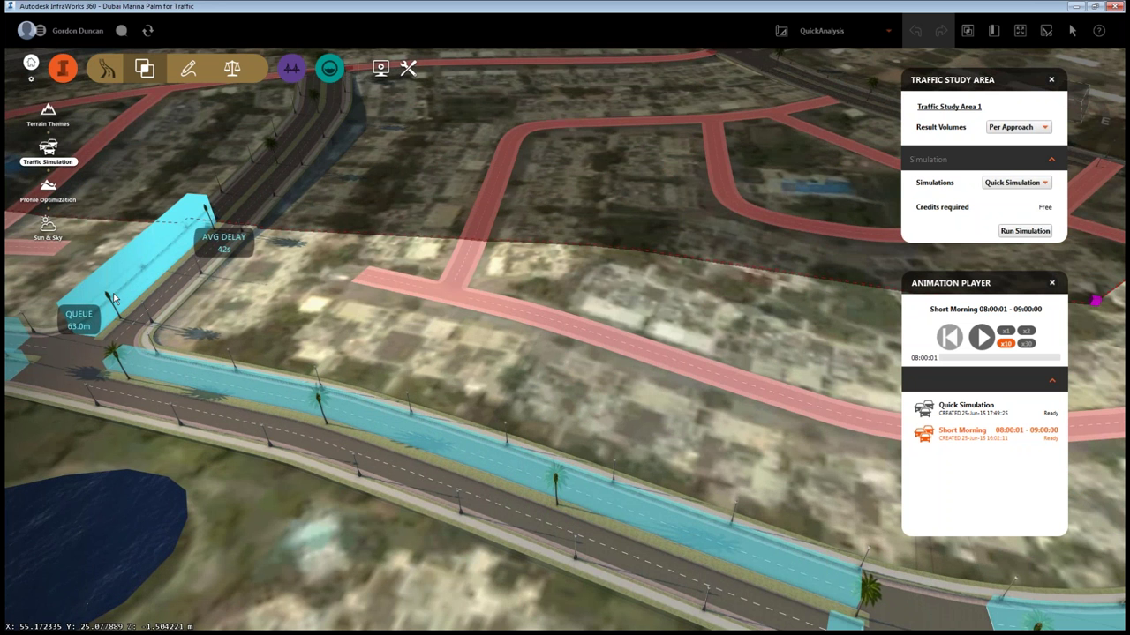
Pan along the road until the T-intersection beside the lake is in view.
mouse_move(213, 406)
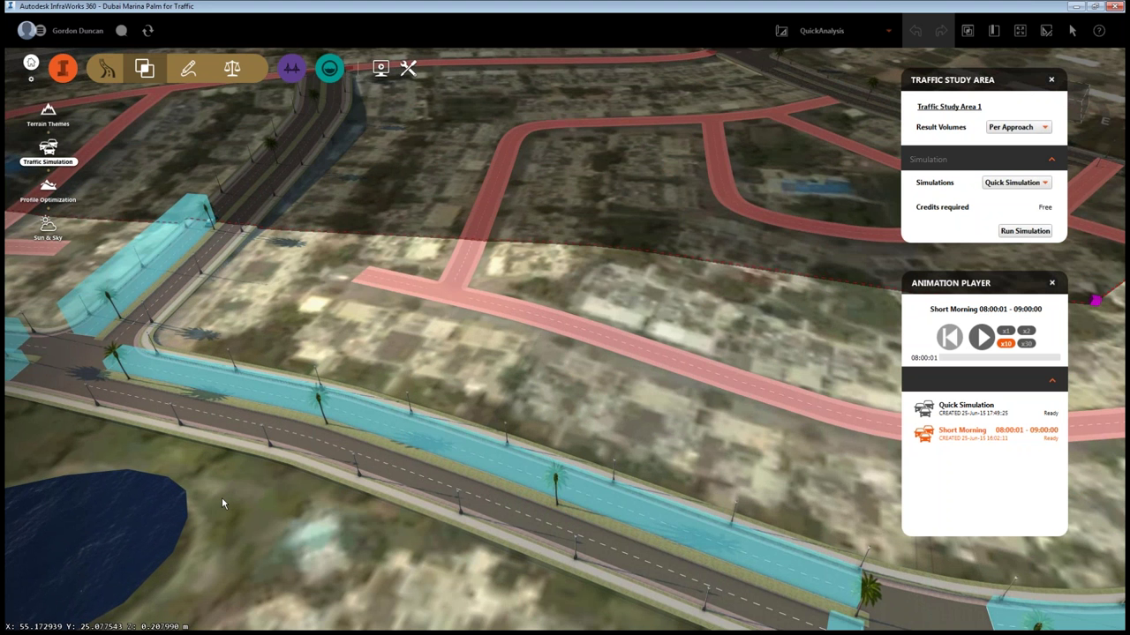
left_click_drag(222, 497, 500, 305)
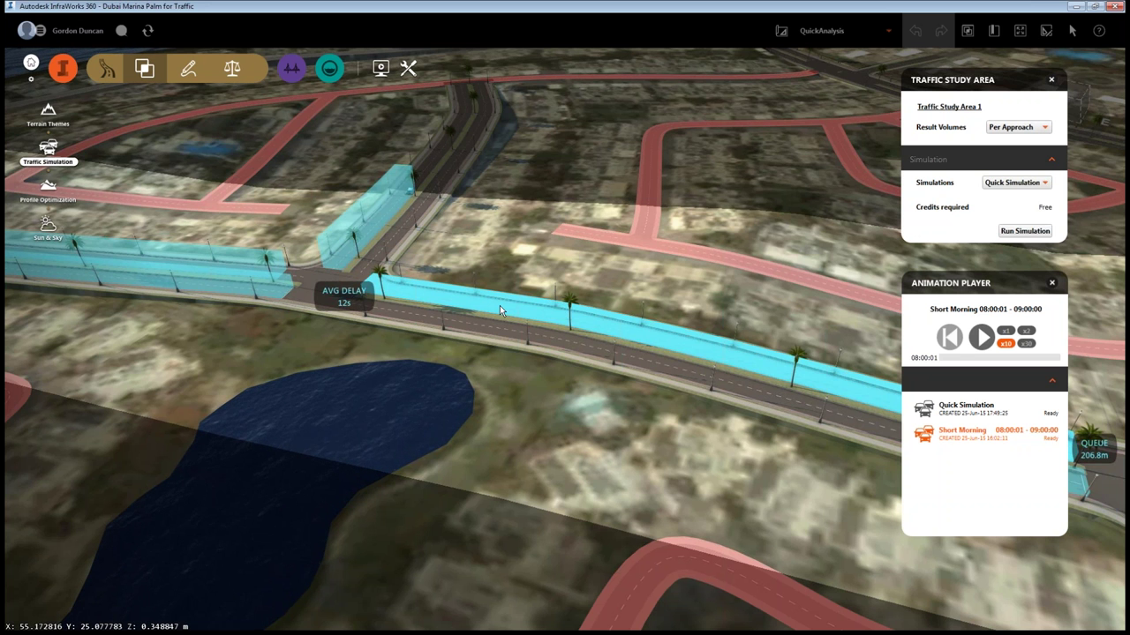
mouse_move(332, 272)
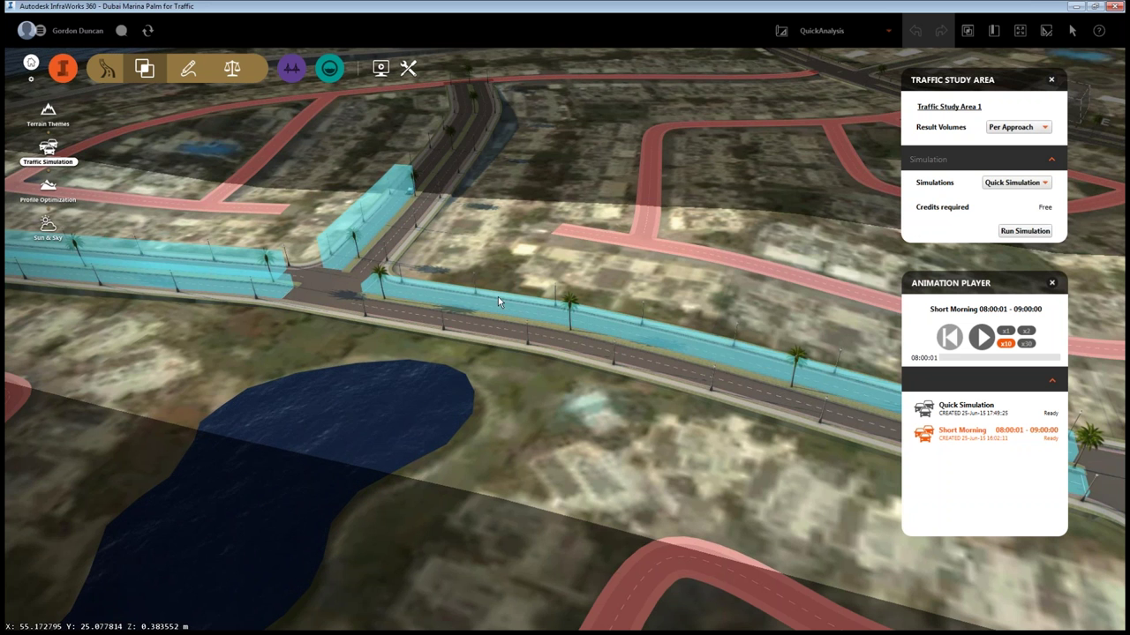
mouse_move(498, 300)
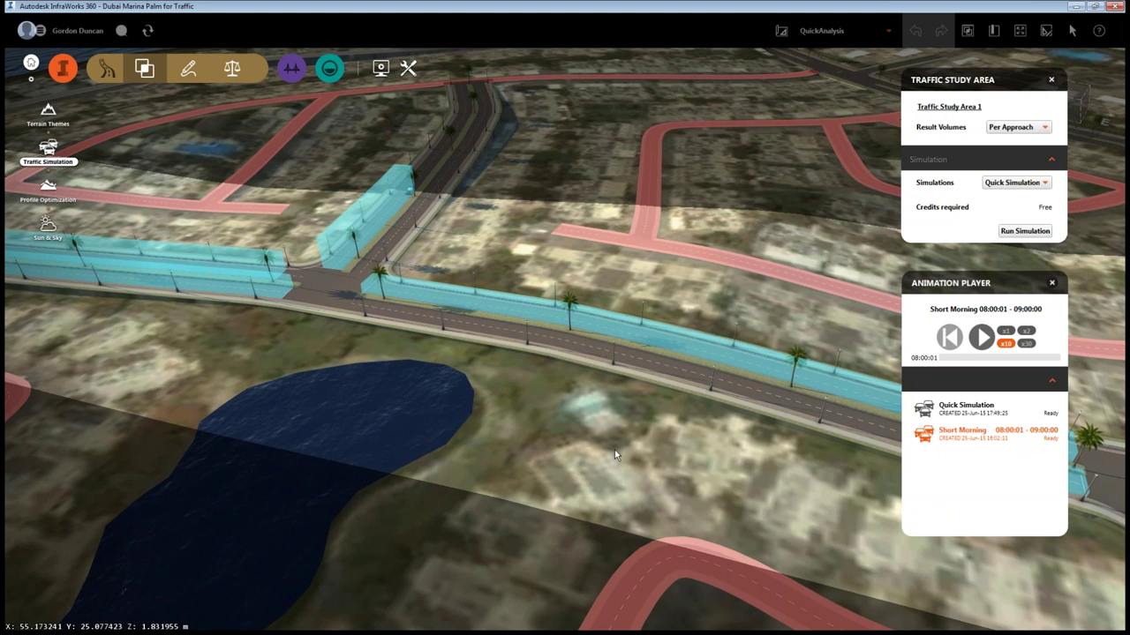
left_click_drag(616, 454, 236, 360)
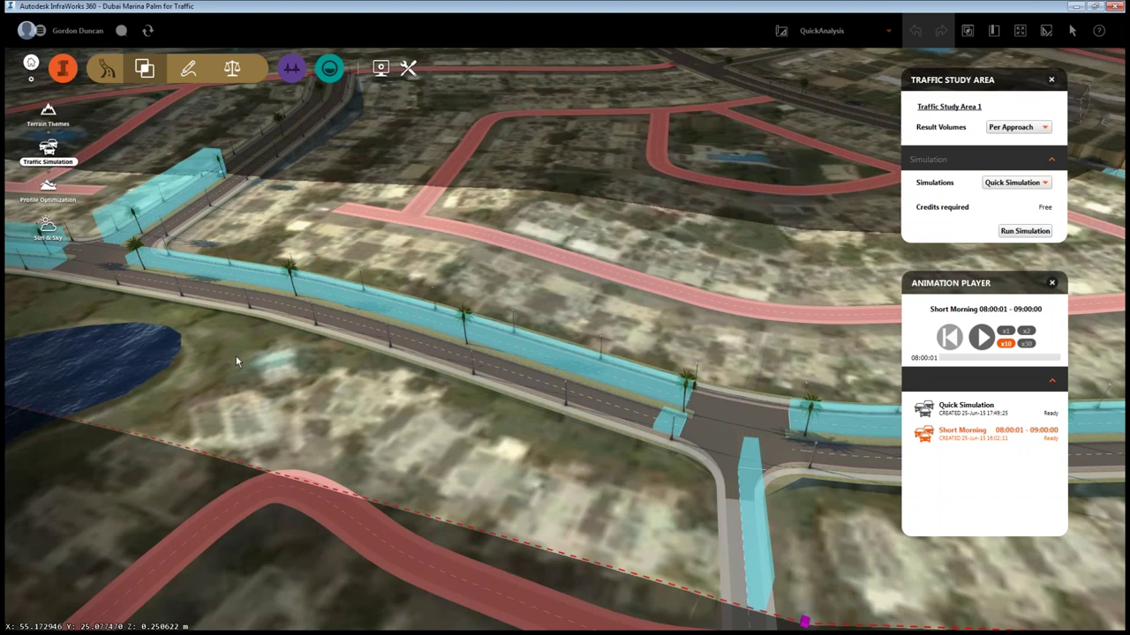
Load the Quick Simulation results and zoom out over the study area.
left_click(968, 409)
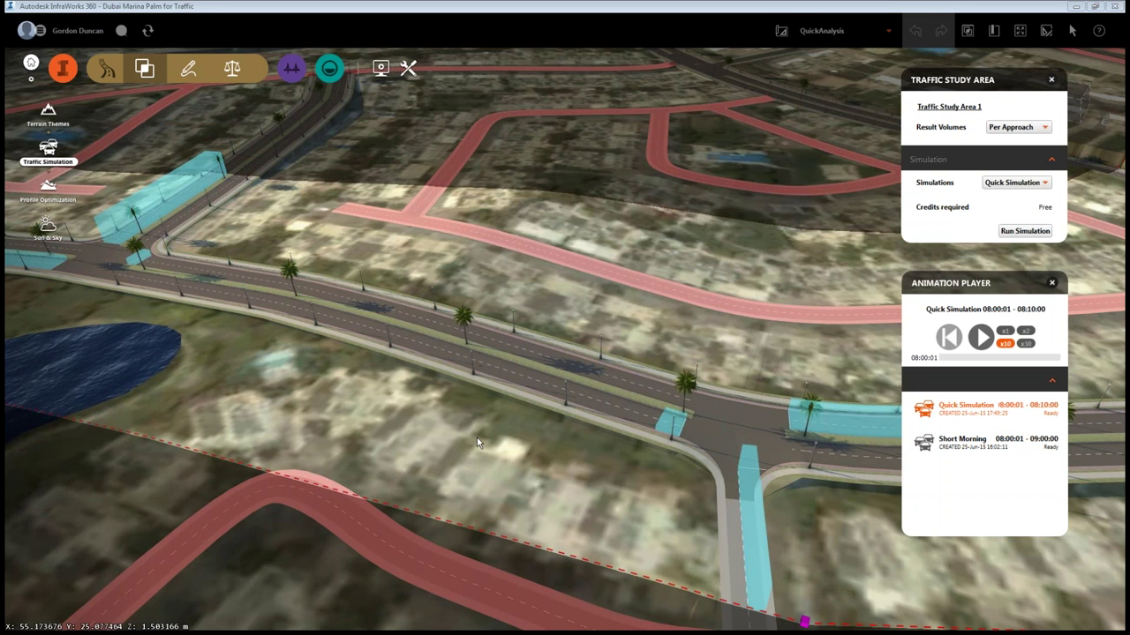
scroll(477, 443, "down", 1)
scroll(477, 443, "down", 2)
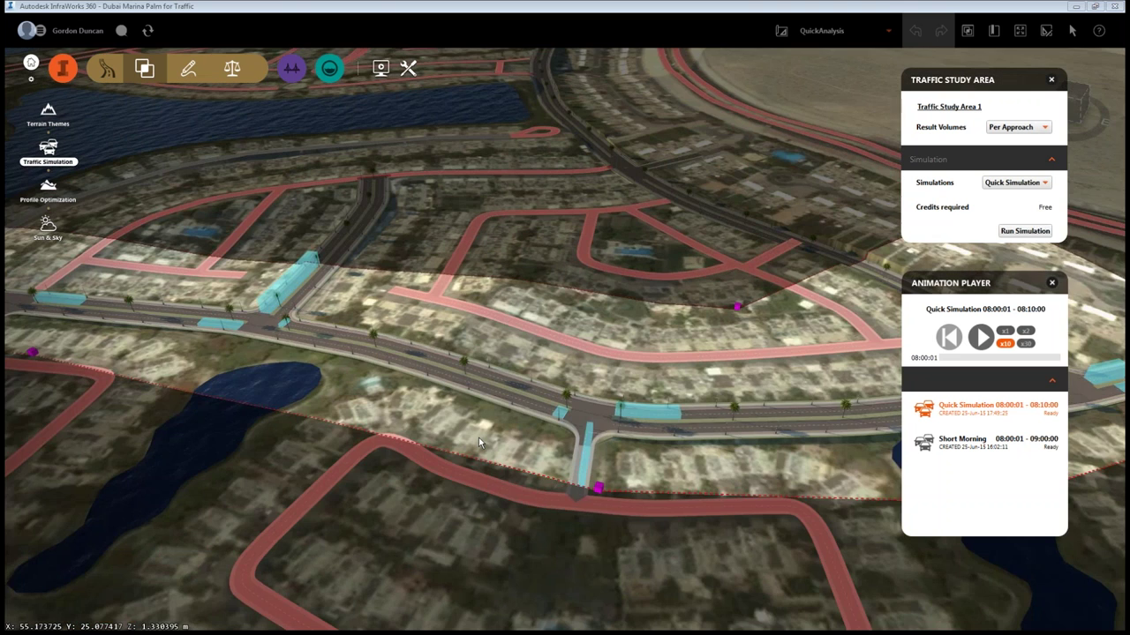
scroll(479, 442, "down", 1)
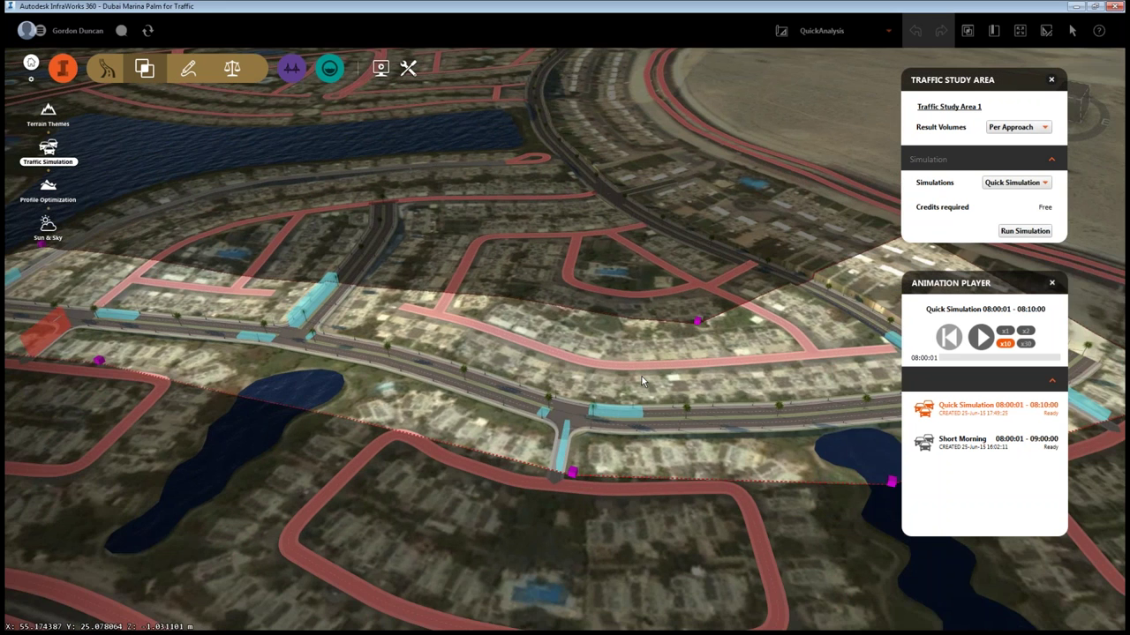
left_click_drag(641, 381, 619, 444)
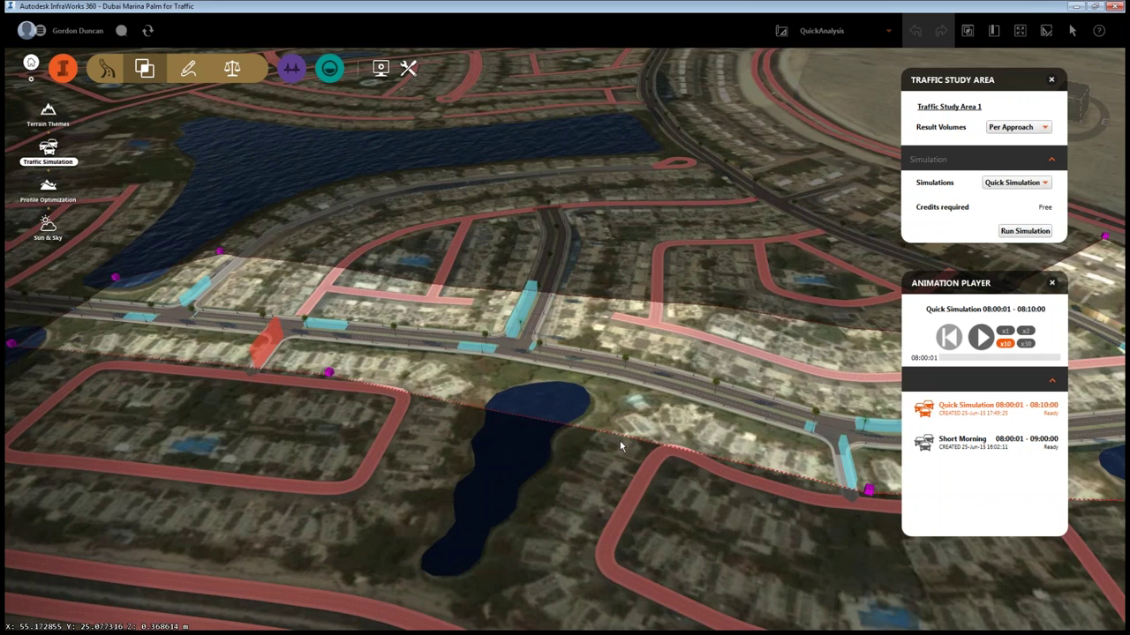
Zoom and pan along the corridor onto the red approach showing a 64s average delay.
scroll(388, 378, "up", 3)
scroll(387, 379, "up", 3)
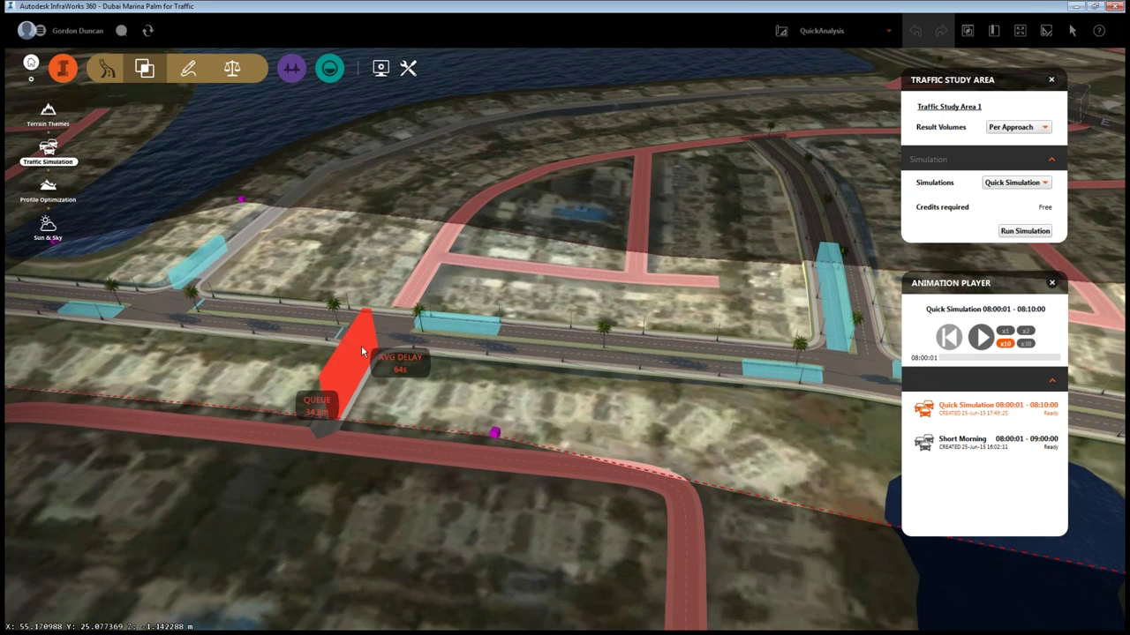
scroll(360, 345, "up", 1)
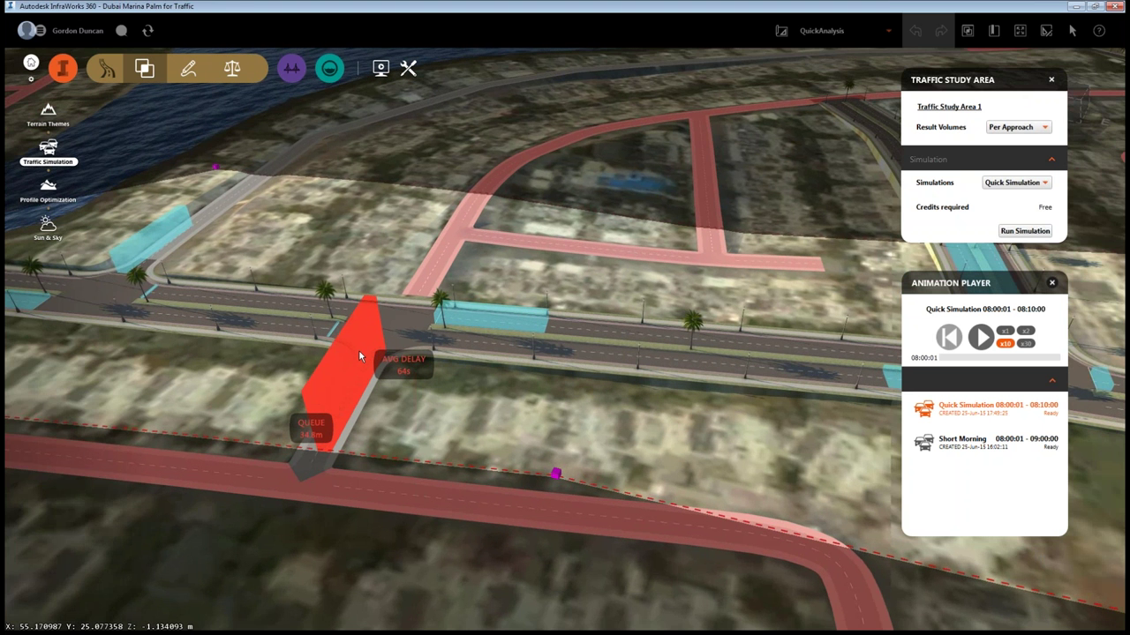
scroll(358, 350, "down", 2)
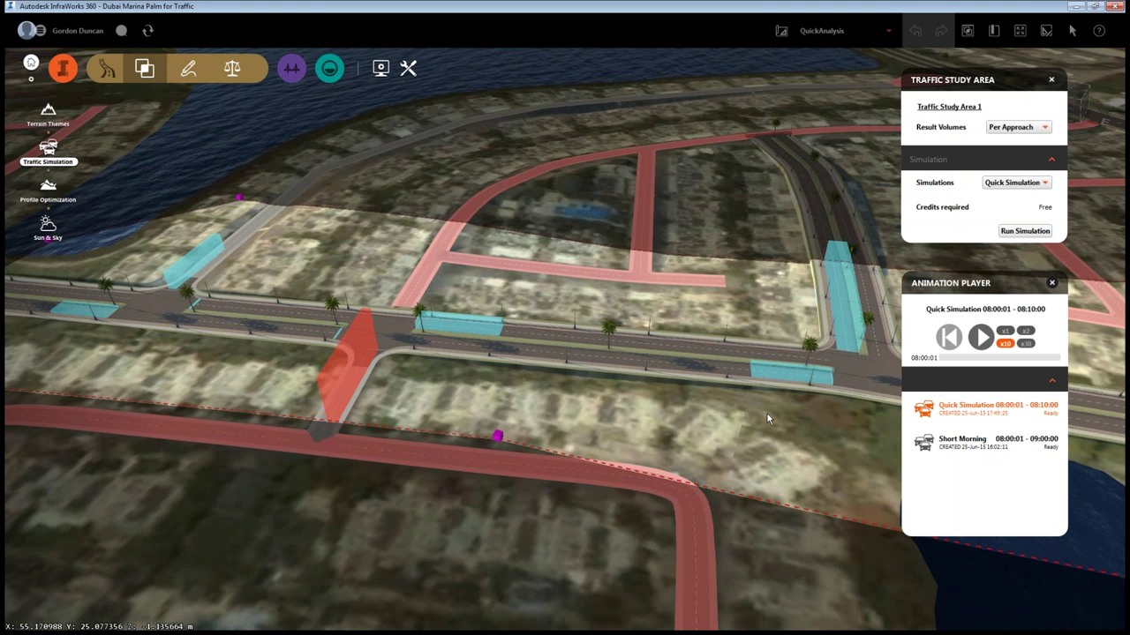
left_click_drag(767, 417, 521, 412)
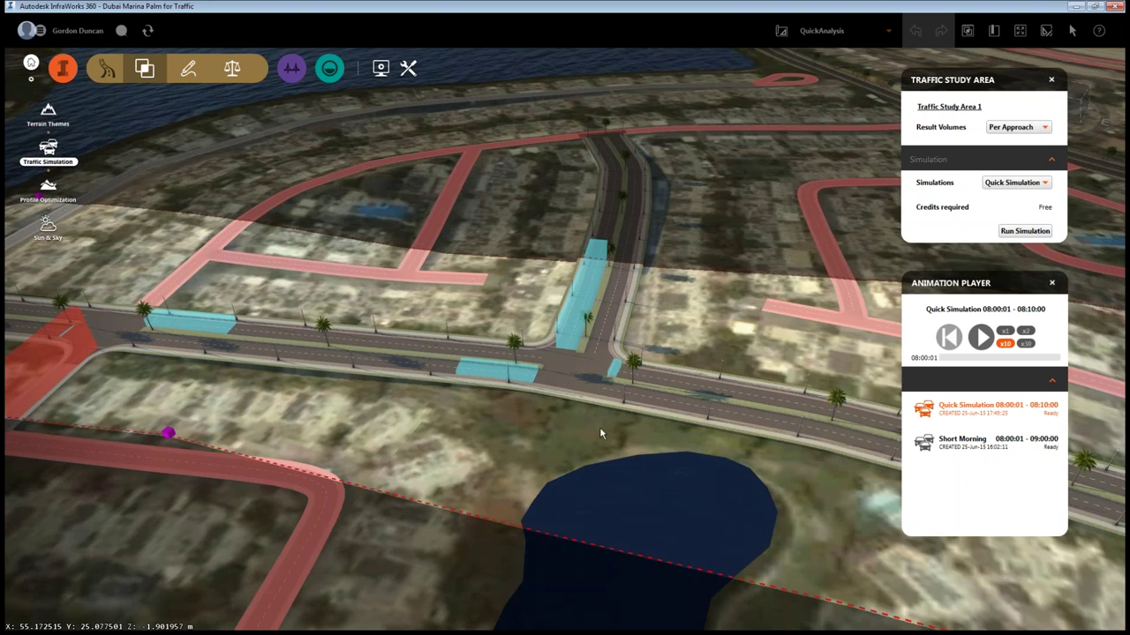
scroll(594, 390, "up", 1)
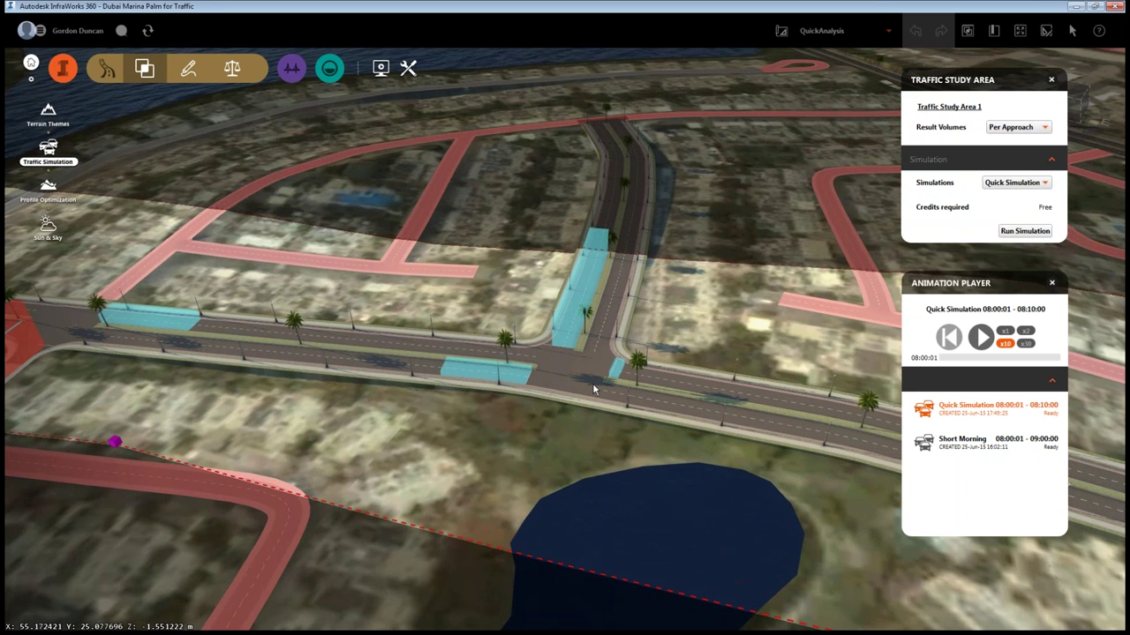
scroll(592, 383, "up", 1)
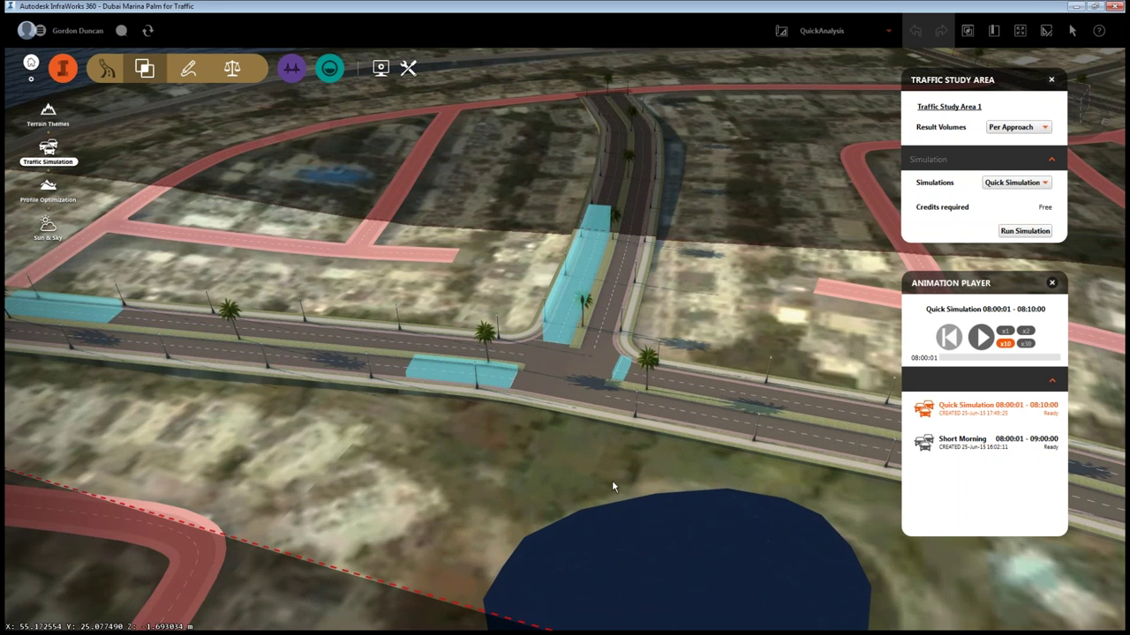
scroll(611, 484, "down", 1)
scroll(611, 484, "down", 1)
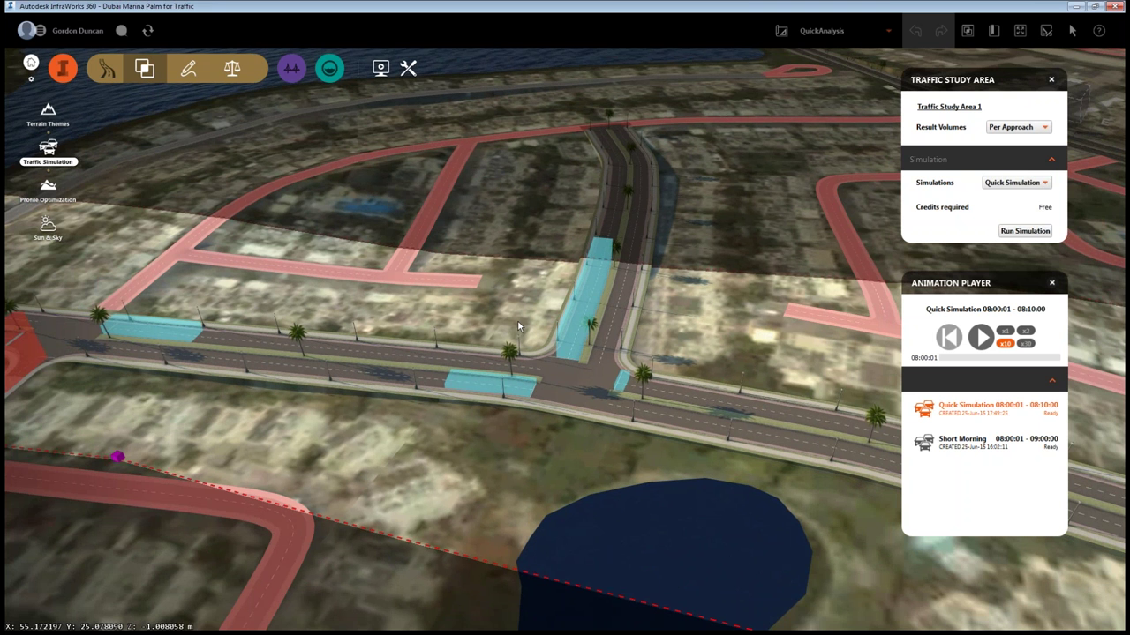
Load Short Morning results, orbit to a top-down view of the main corridor, and start playback.
left_click(964, 448)
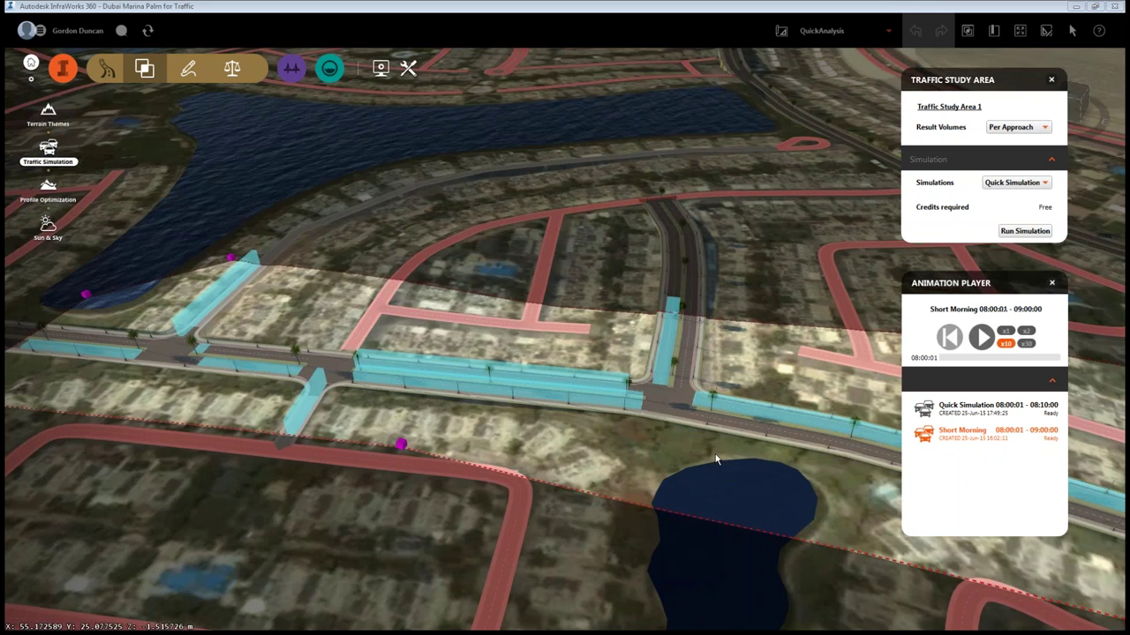
left_click_drag(716, 459, 309, 374)
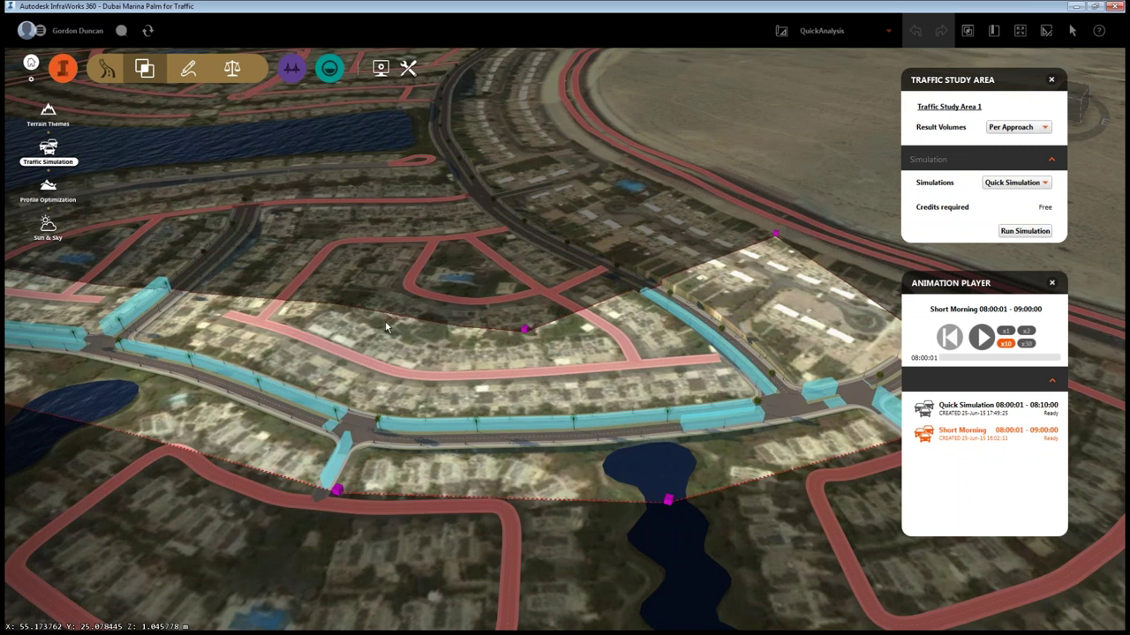
left_click_drag(385, 326, 383, 333)
scroll(382, 327, "up", 3)
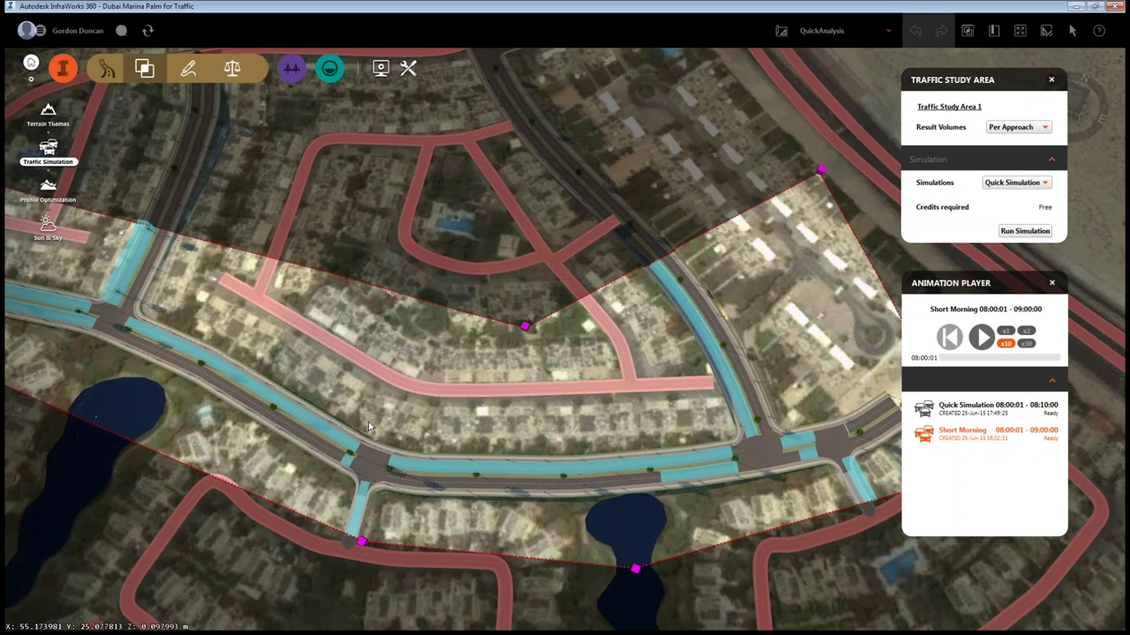
left_click_drag(369, 427, 609, 402)
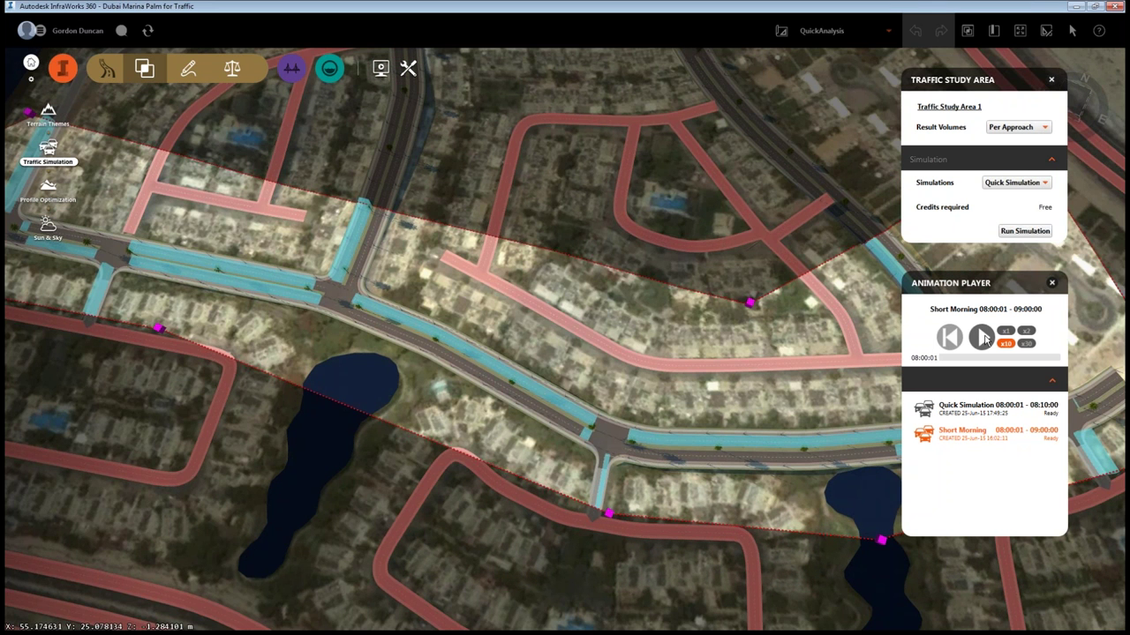
left_click(984, 340)
Play the Short Morning animation at x30 and bring the western intersections into view.
left_click(982, 338)
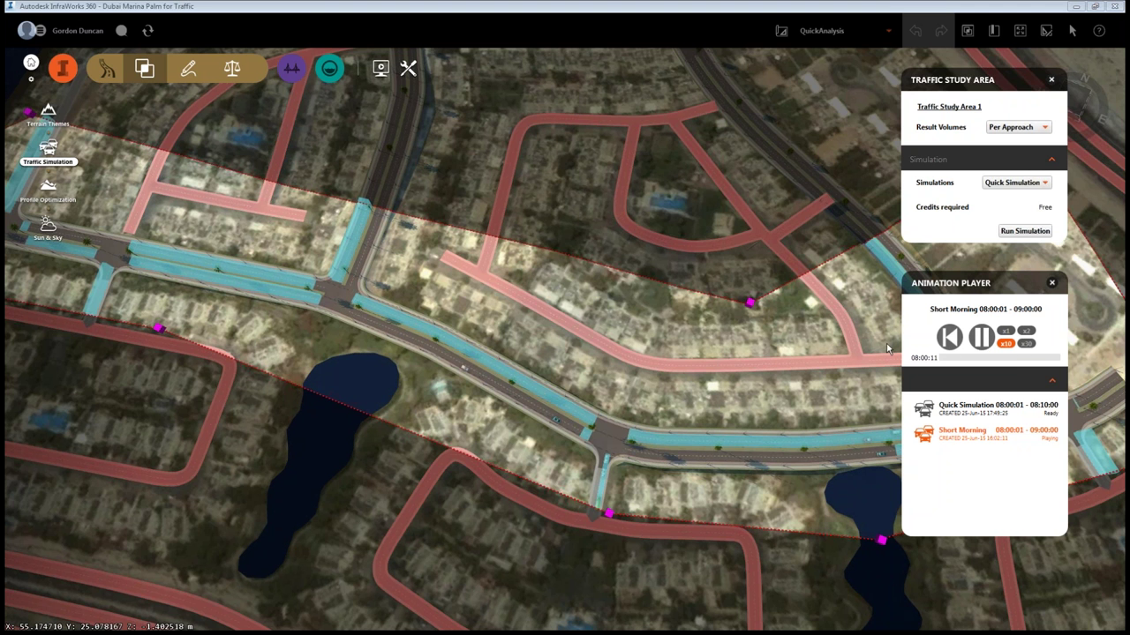
left_click(1026, 343)
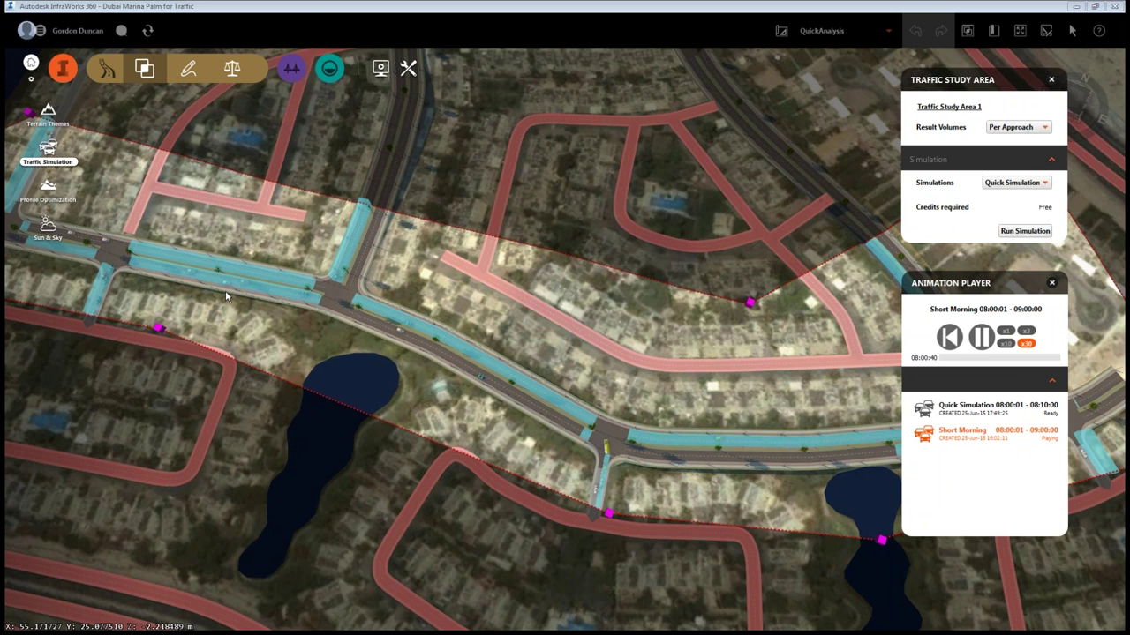
scroll(226, 296, "up", 3)
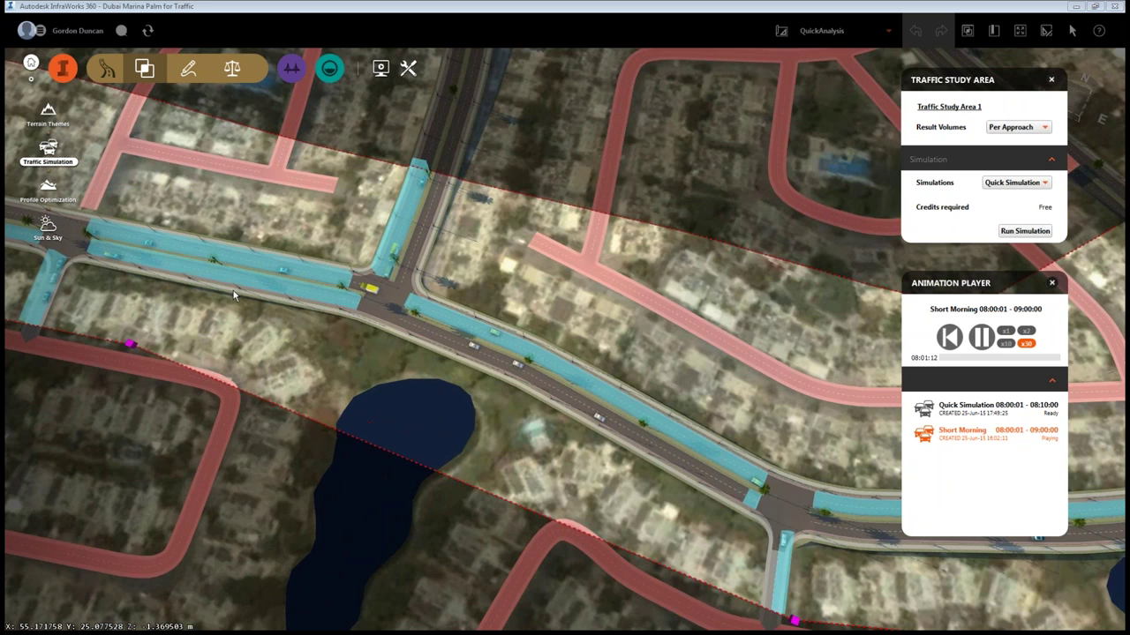
left_click_drag(233, 290, 338, 337)
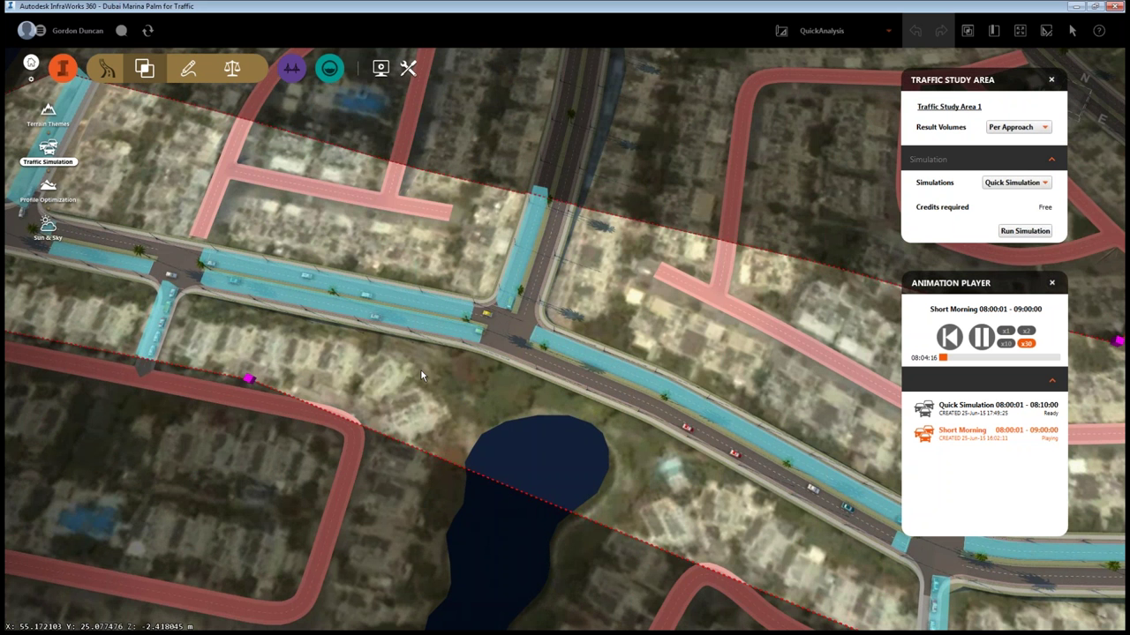
Zoom and pan between corridor intersections to watch queues and average delays build.
mouse_move(266, 269)
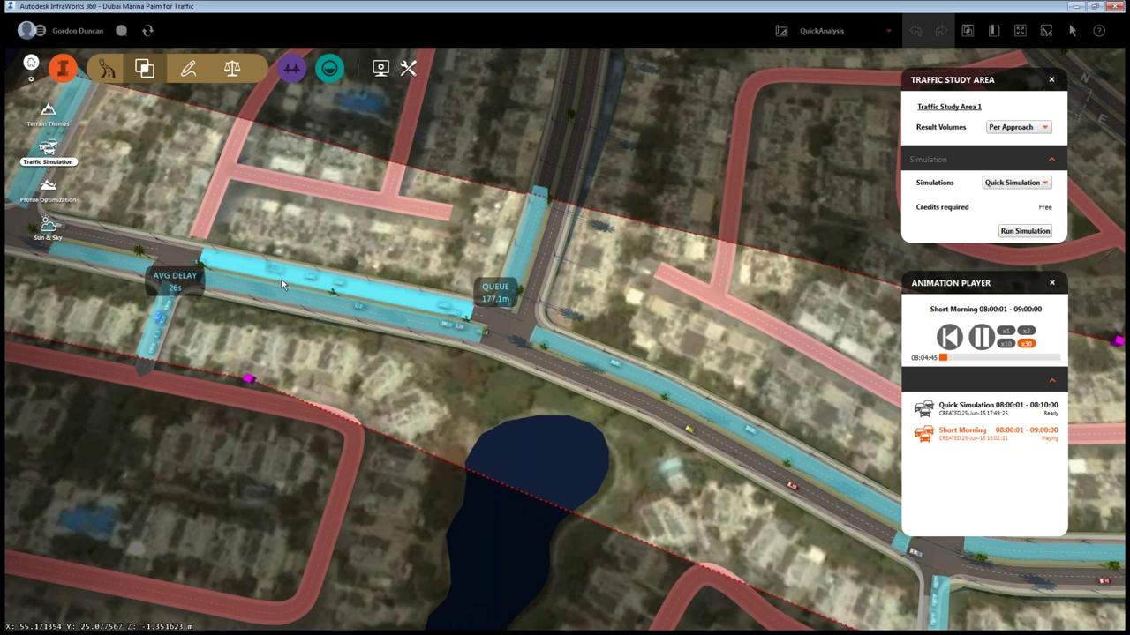
scroll(281, 282, "up", 1)
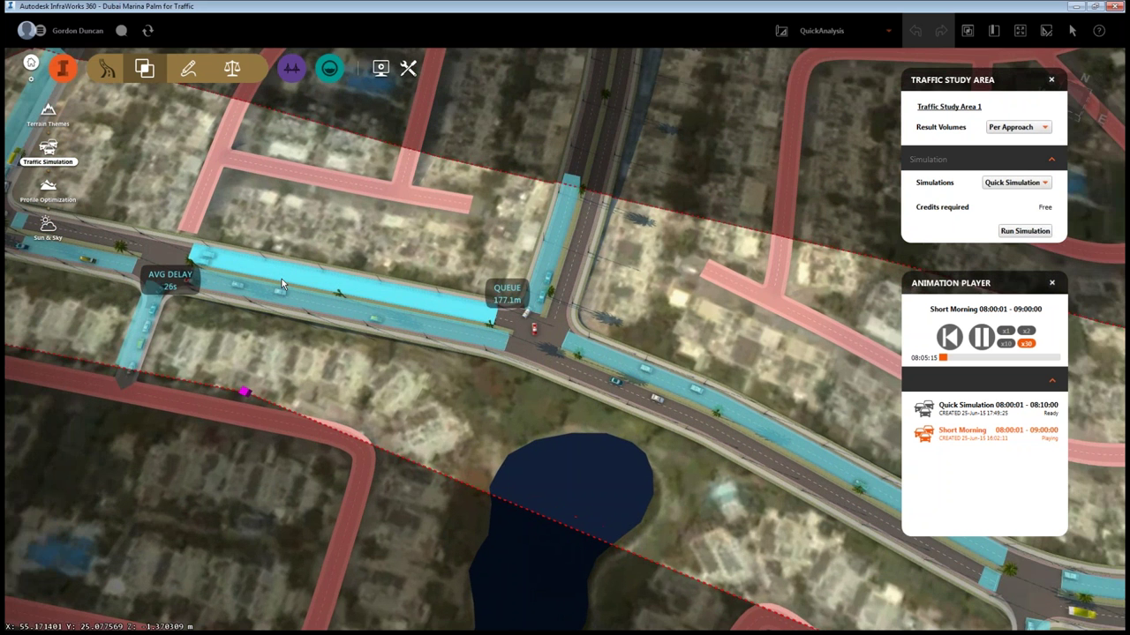
scroll(282, 283, "up", 2)
scroll(432, 301, "up", 1)
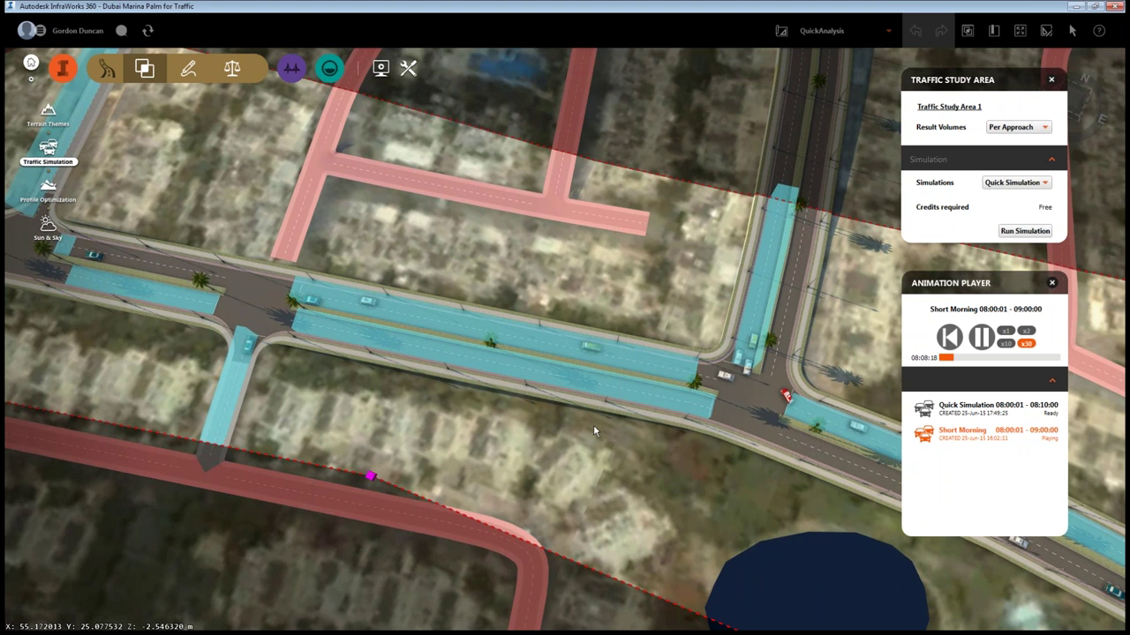
left_click_drag(593, 427, 371, 358)
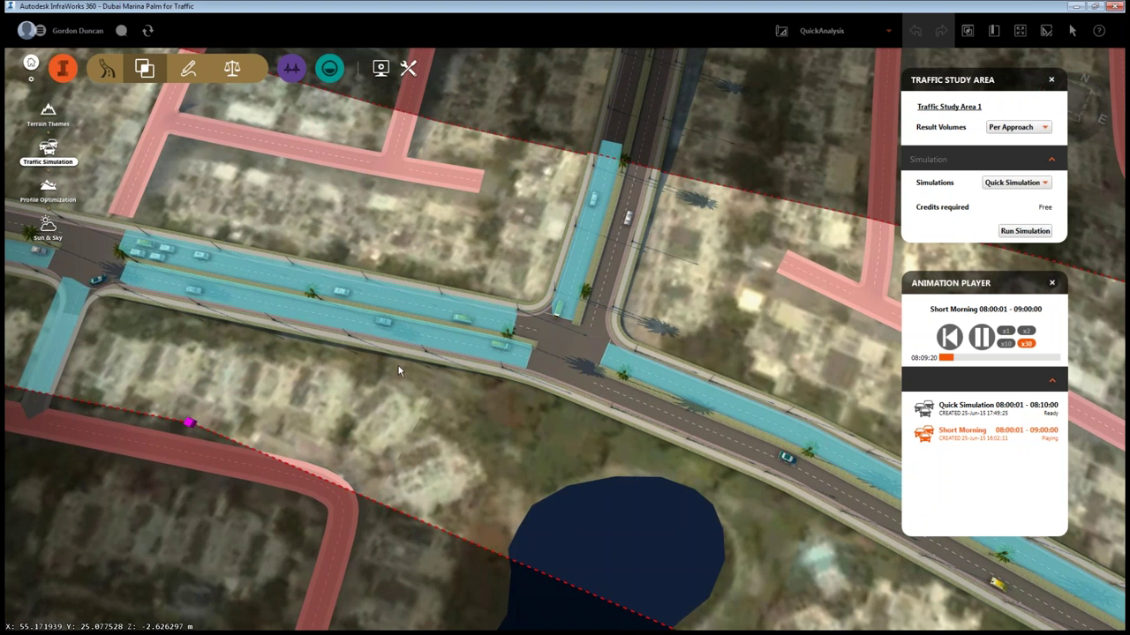
left_click_drag(182, 273, 438, 401)
scroll(438, 401, "up", 2)
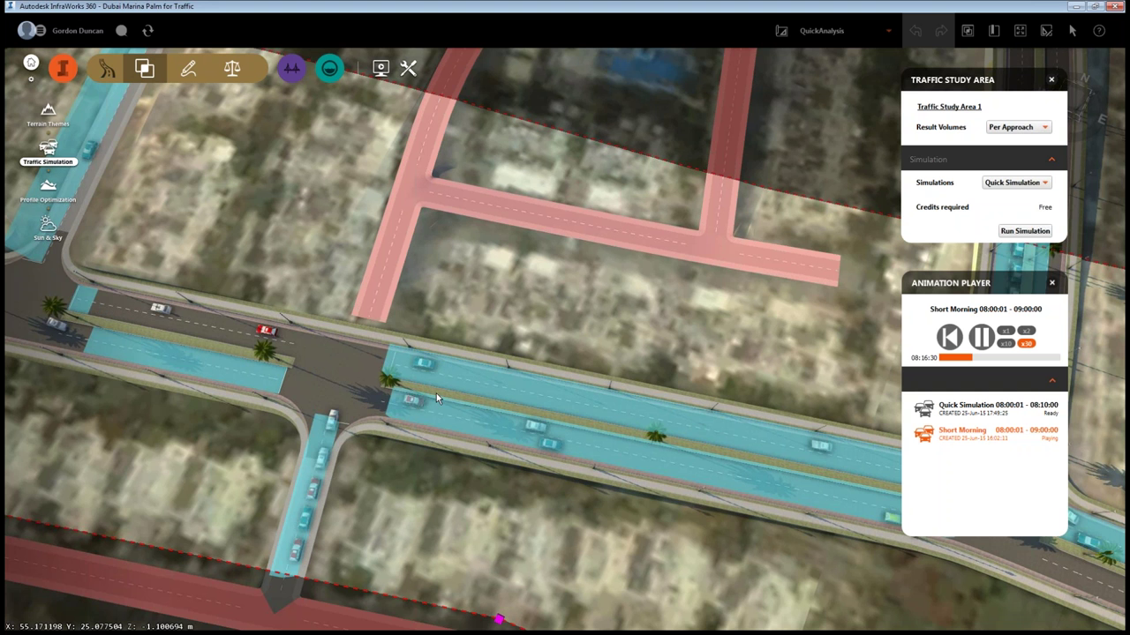
mouse_move(507, 441)
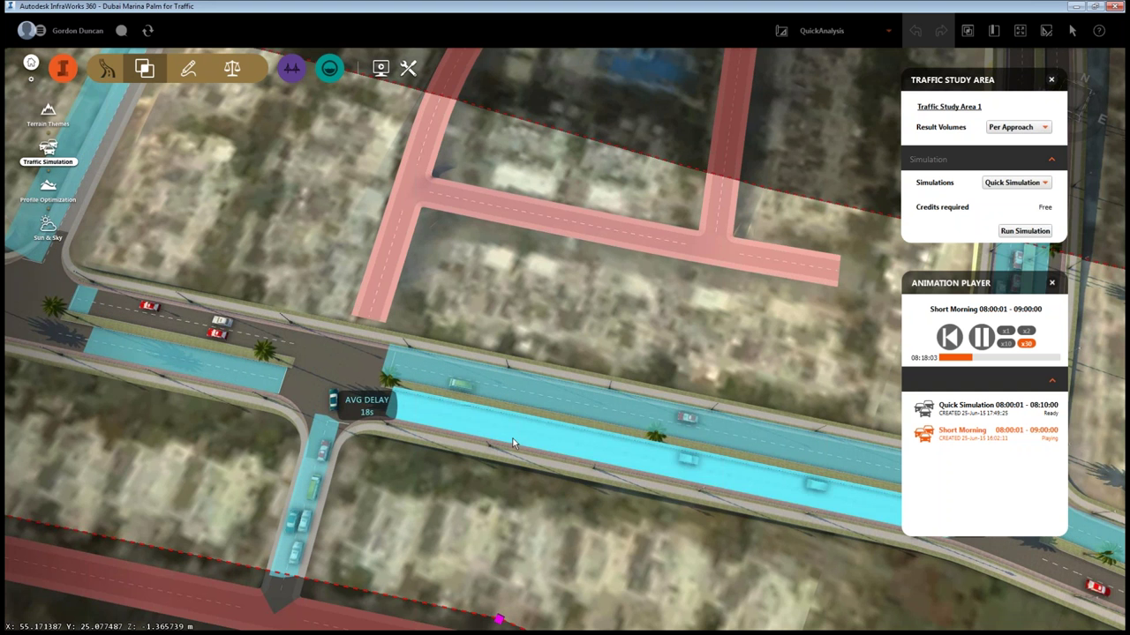
scroll(509, 433, "down", 2)
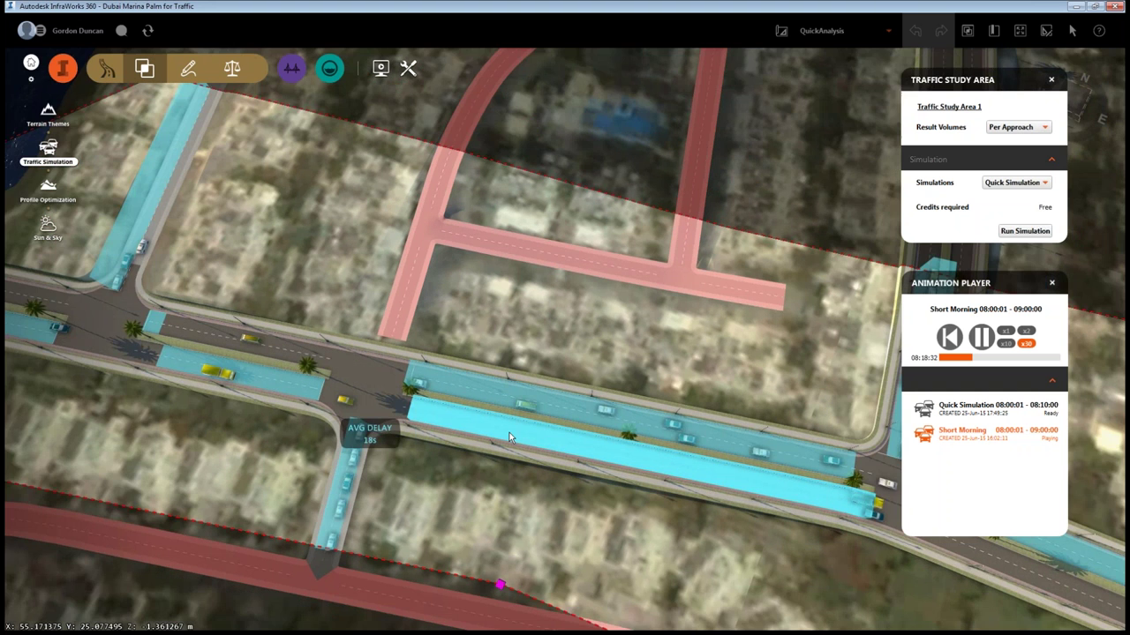
scroll(509, 433, "down", 2)
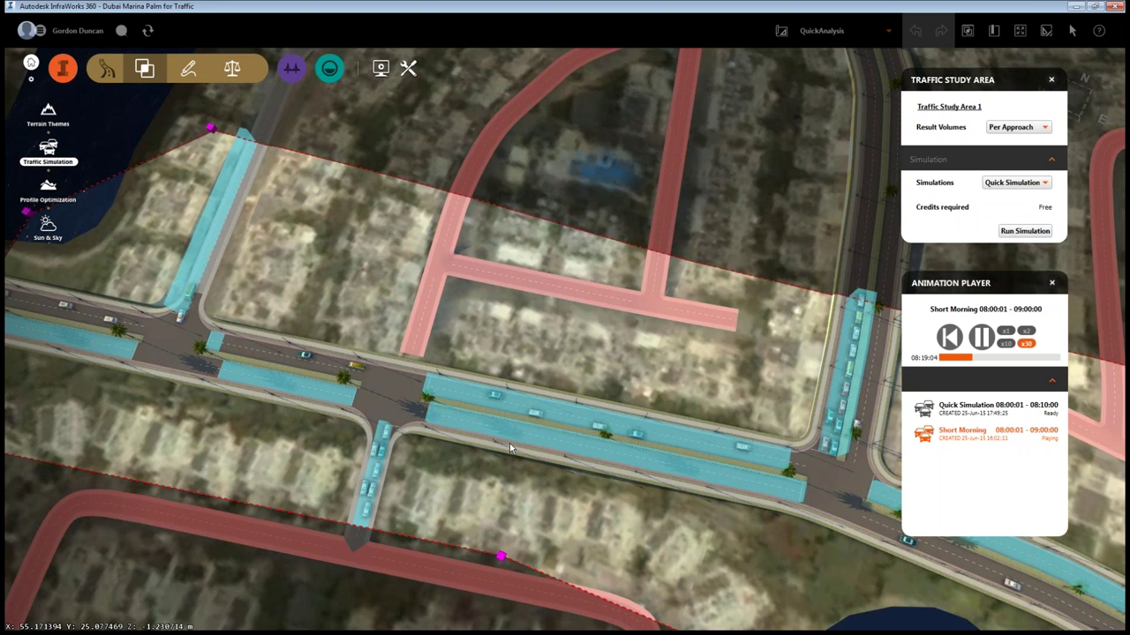
left_click_drag(509, 443, 450, 439)
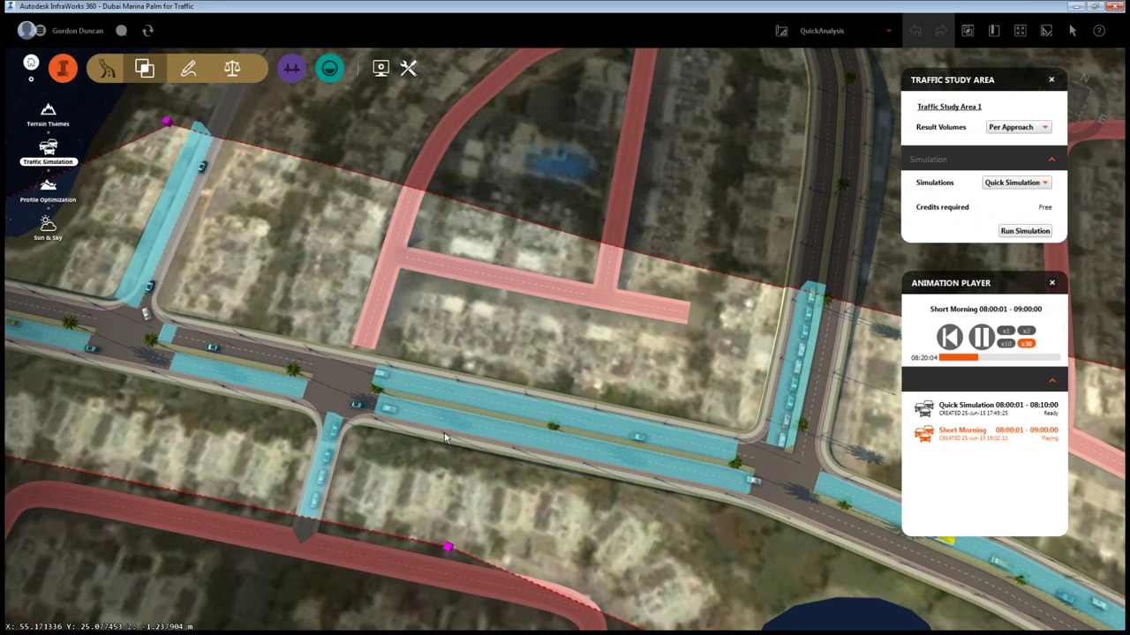
mouse_move(526, 403)
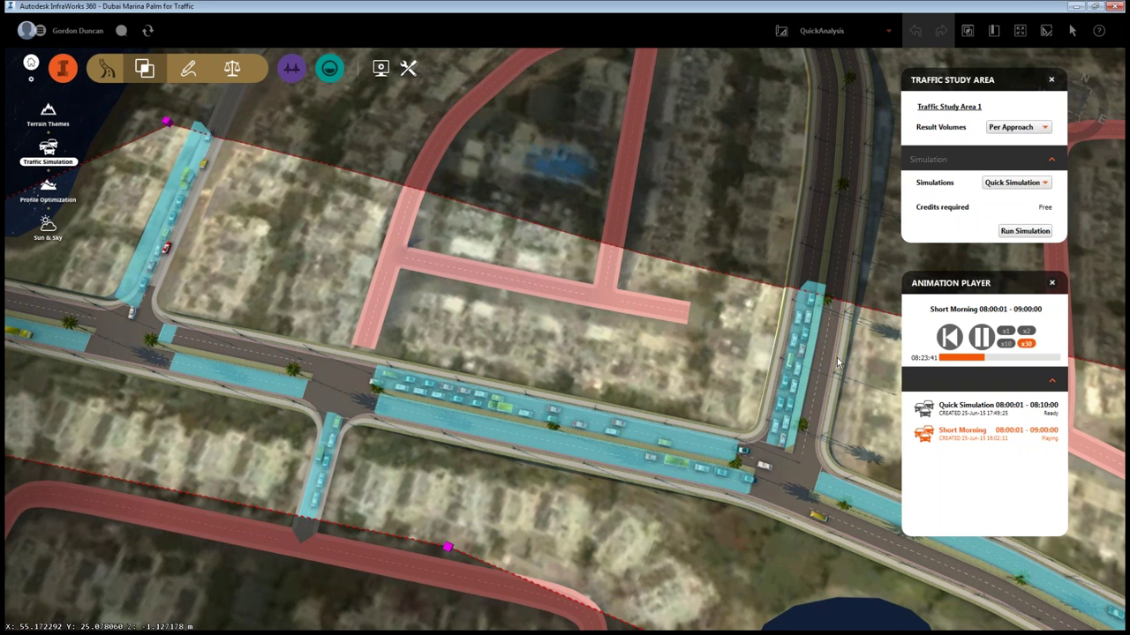
left_click(984, 336)
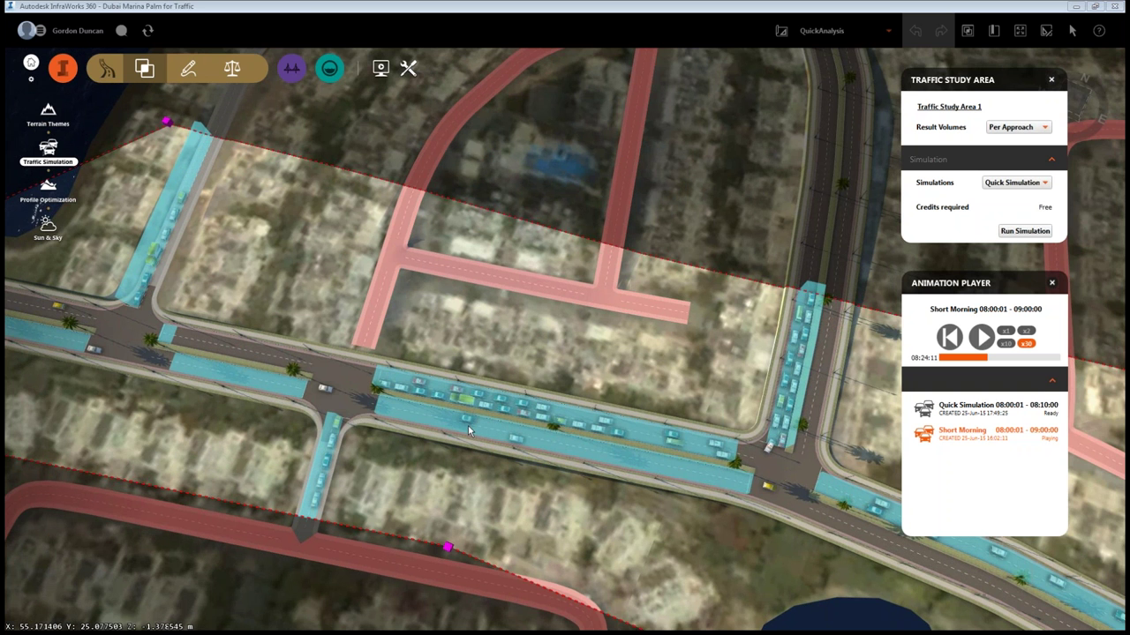
scroll(468, 425, "down", 1)
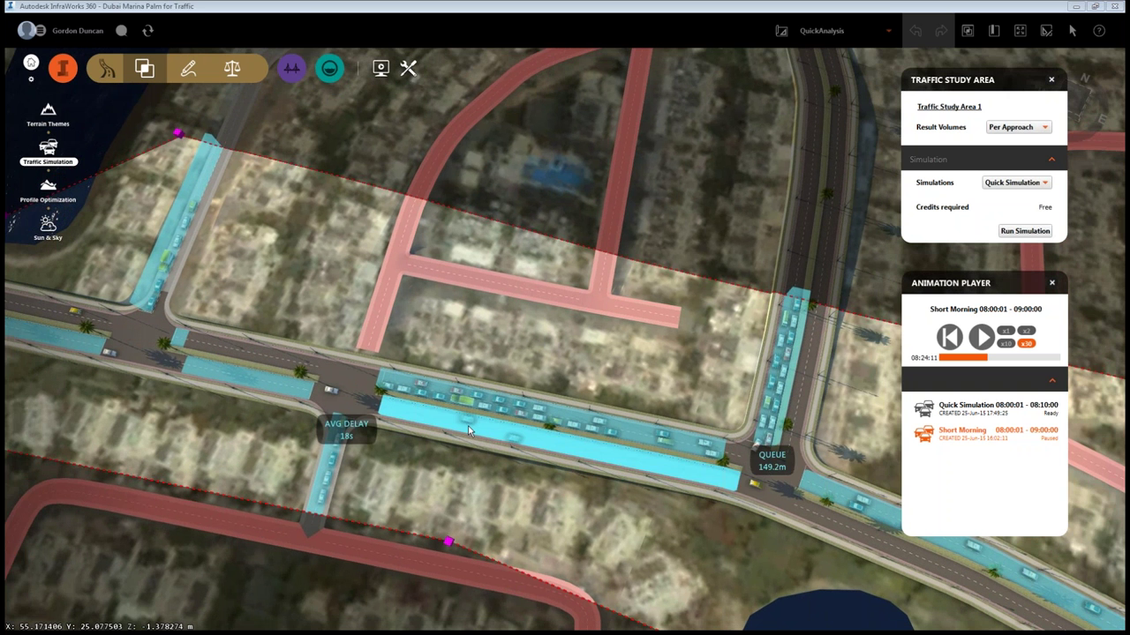
scroll(467, 430, "up", 1)
scroll(469, 434, "up", 1)
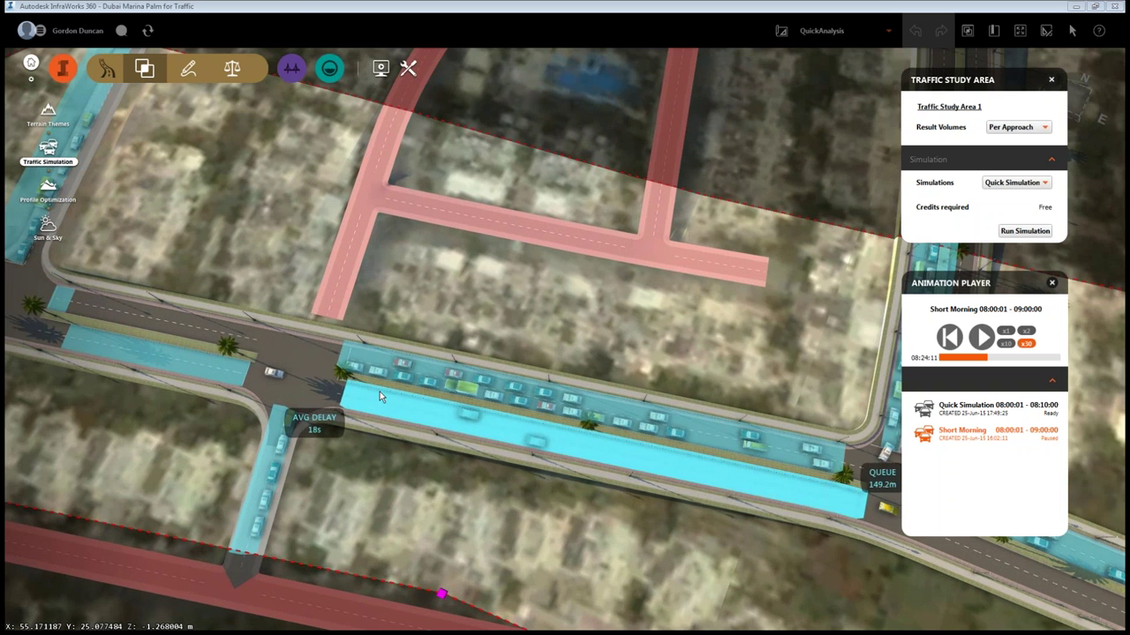
mouse_move(352, 375)
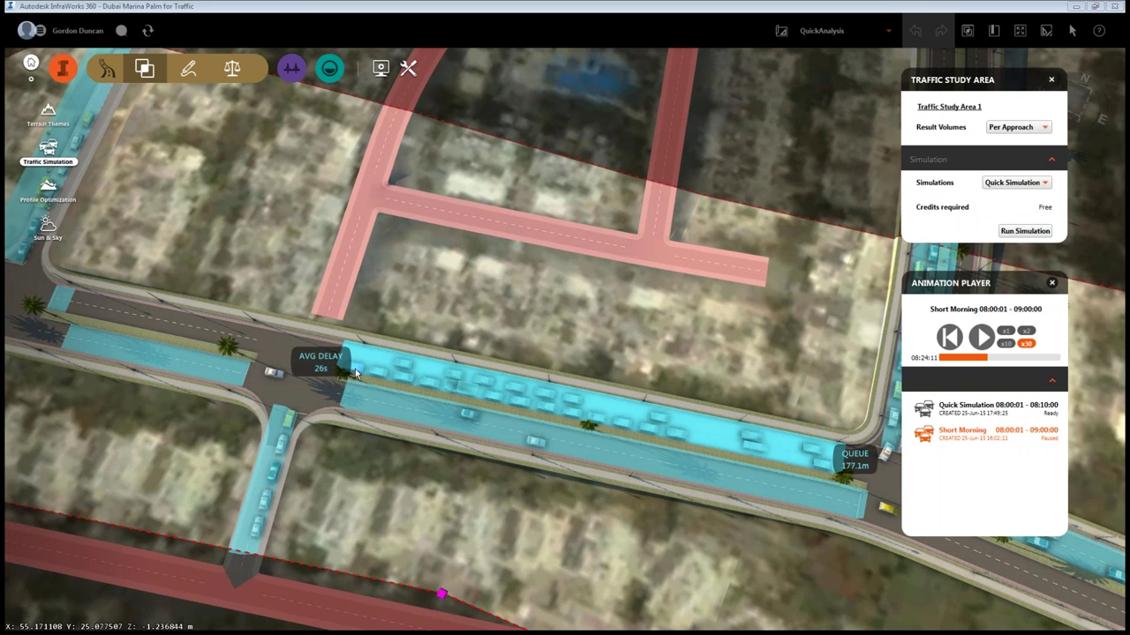
scroll(355, 373, "up", 3)
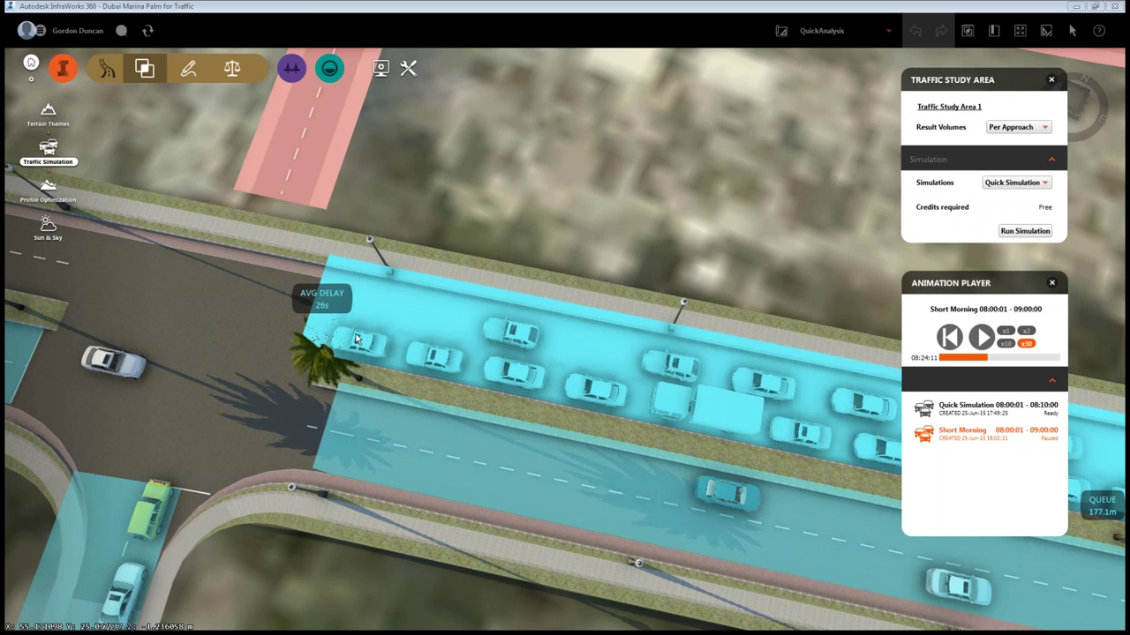
Replay Short Morning at x10, pause at 08:25:07, and check the lower lane's delay and queue.
left_click(984, 341)
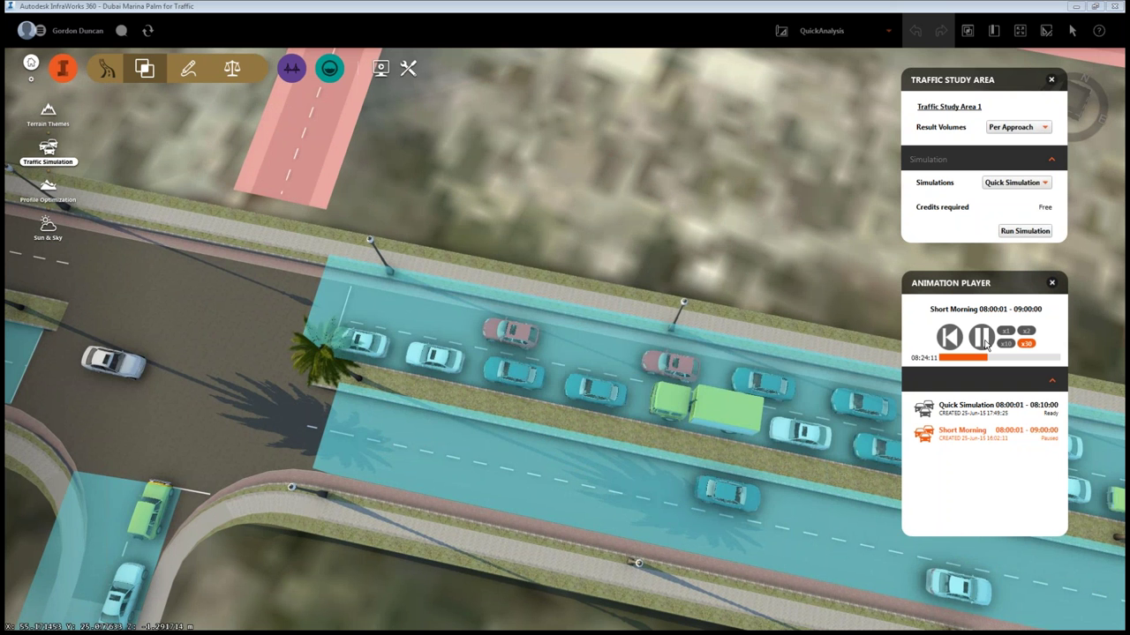
left_click(1006, 343)
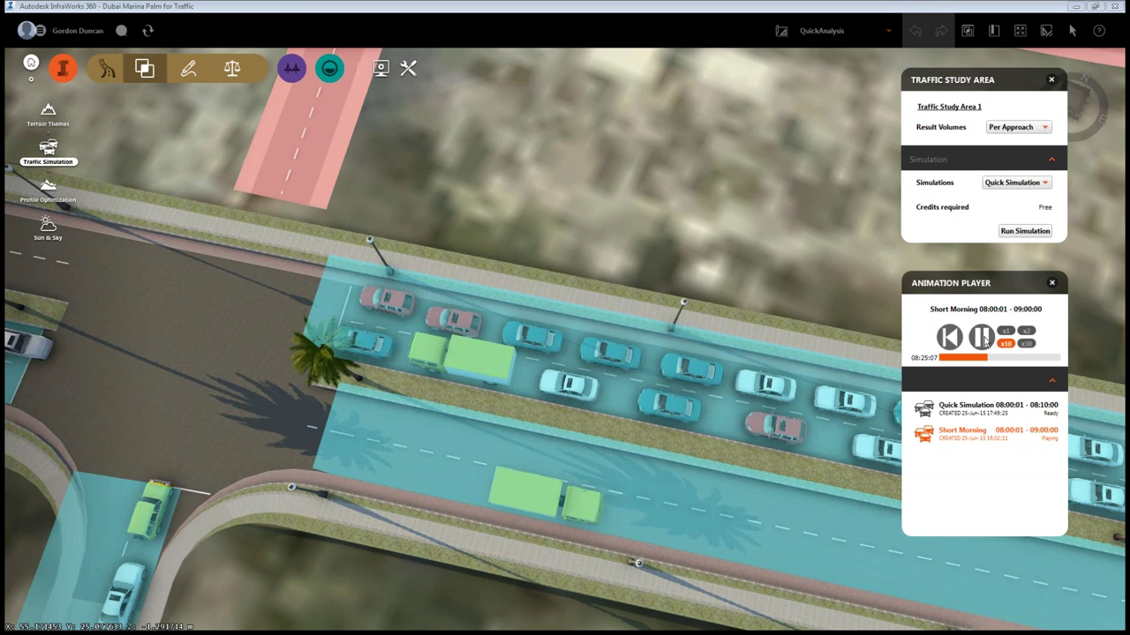
left_click(981, 336)
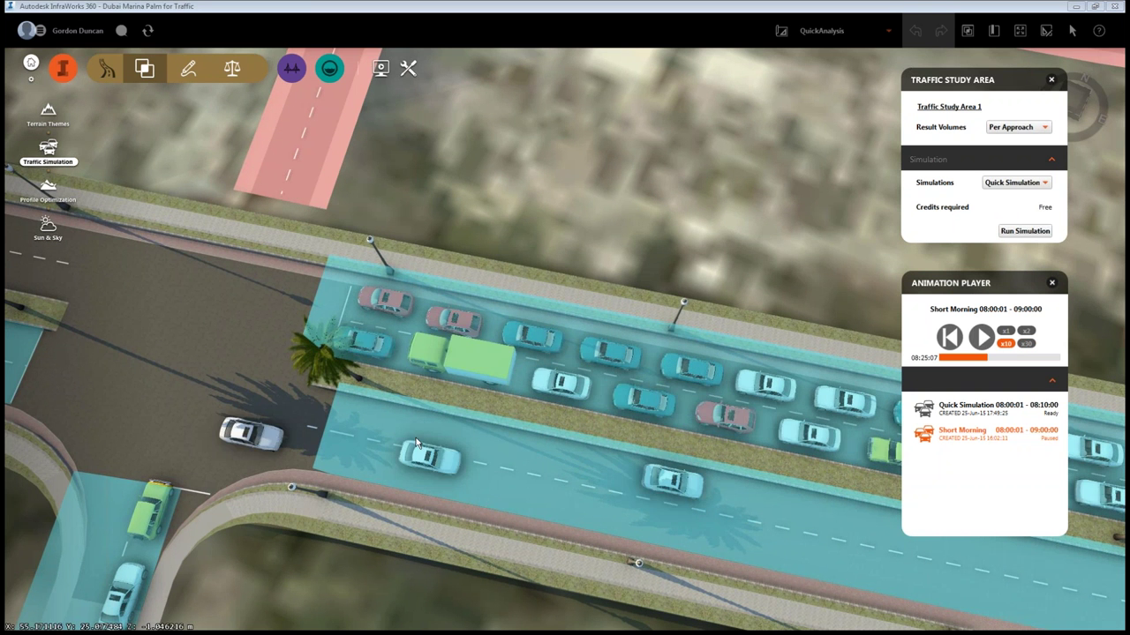
scroll(417, 443, "up", 1)
left_click(425, 458)
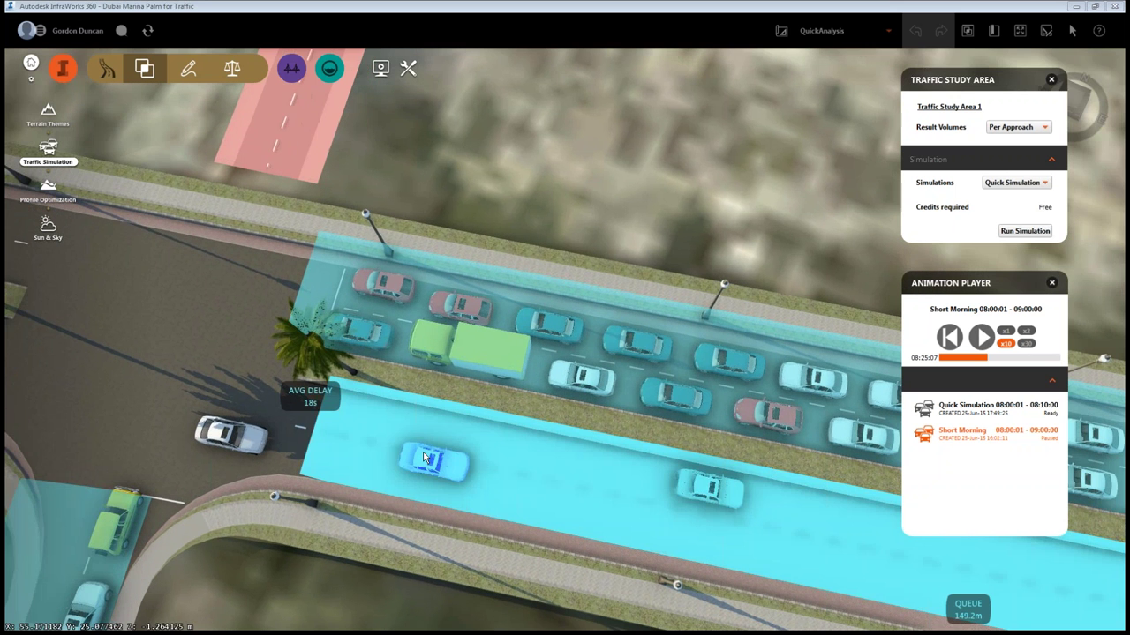
scroll(424, 458, "down", 3)
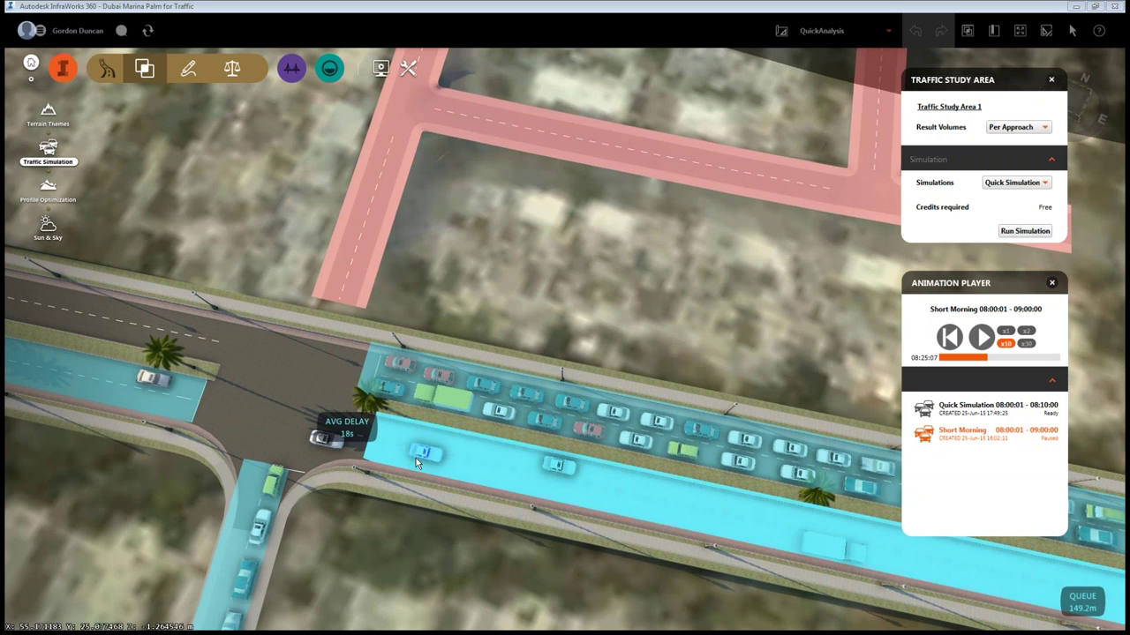
left_click(402, 512)
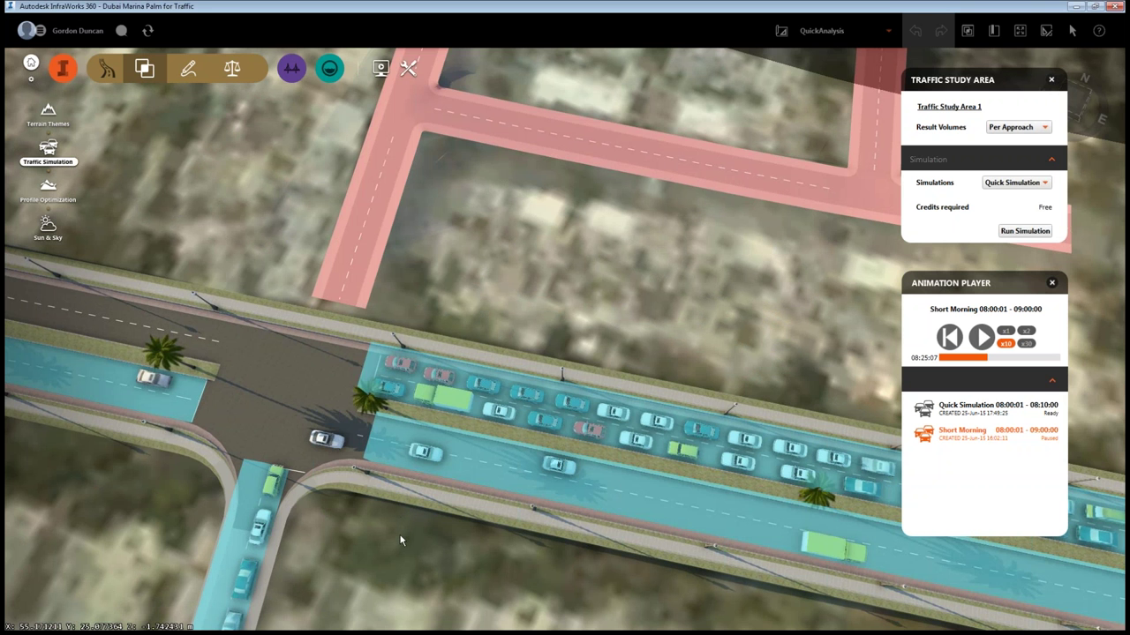
Zoom out over the whole corridor and bring up the design proposals list.
left_click_drag(398, 538, 340, 431)
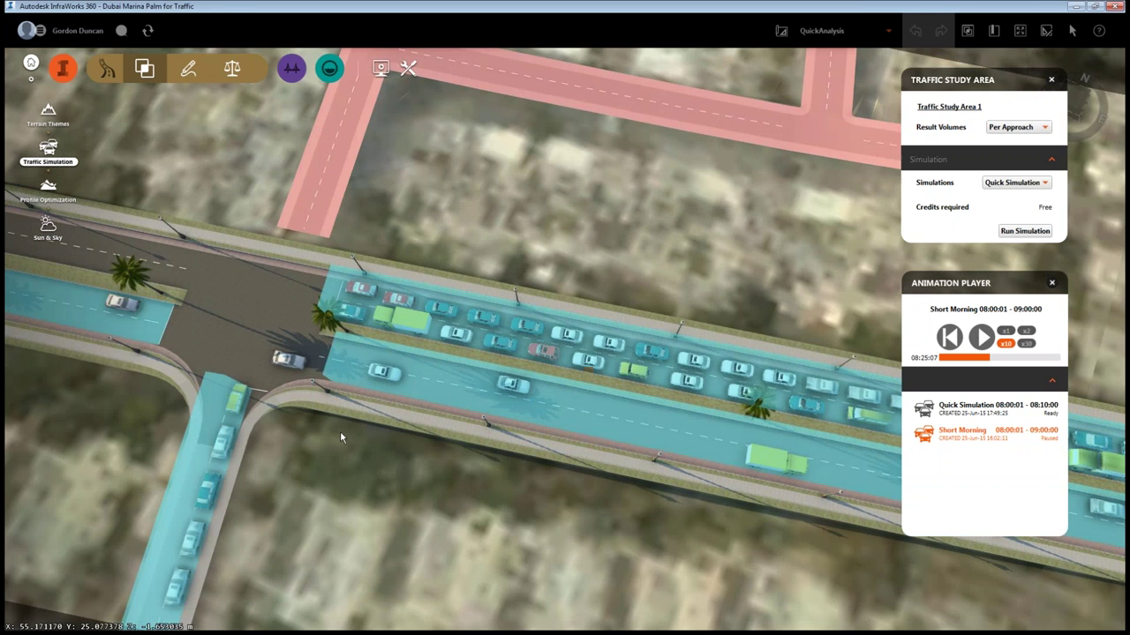
scroll(335, 431, "down", 2)
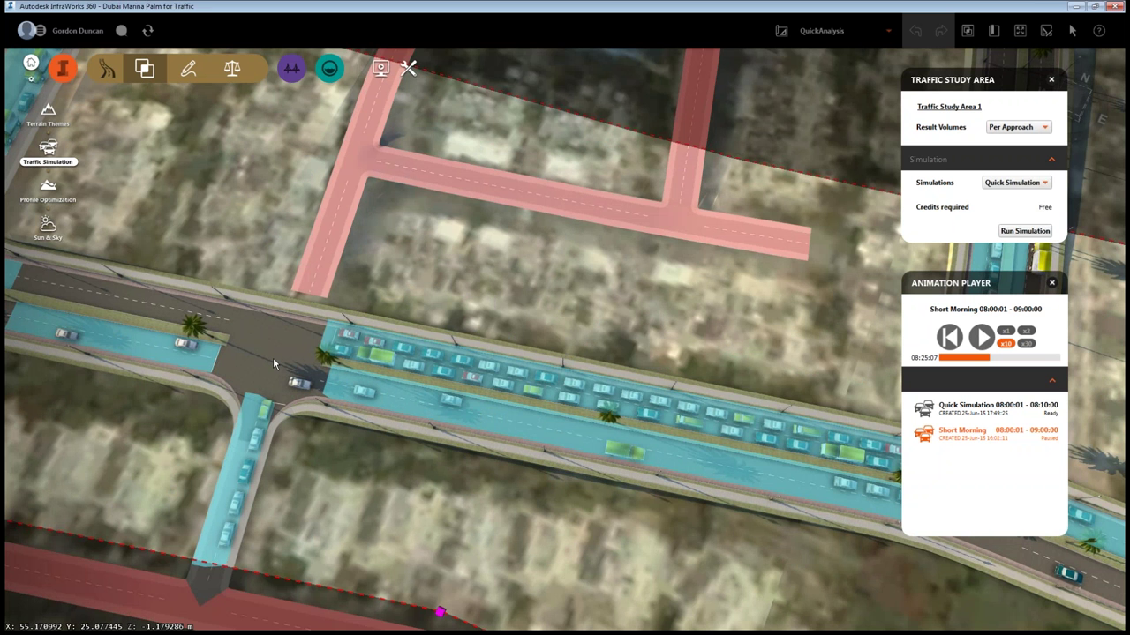
scroll(272, 363, "down", 1)
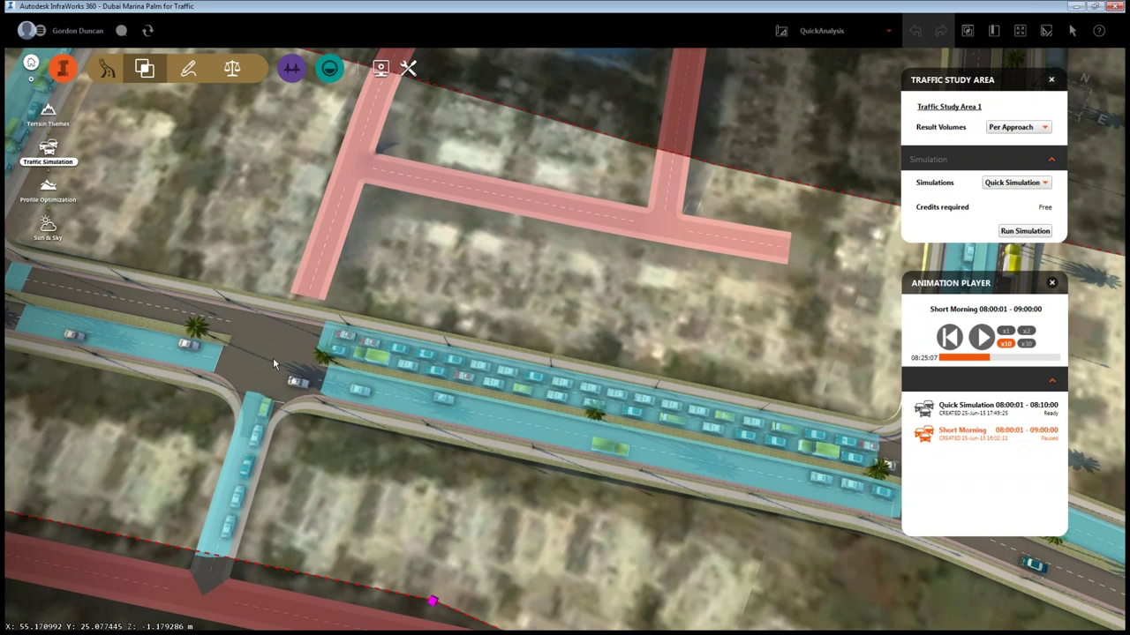
scroll(273, 364, "down", 2)
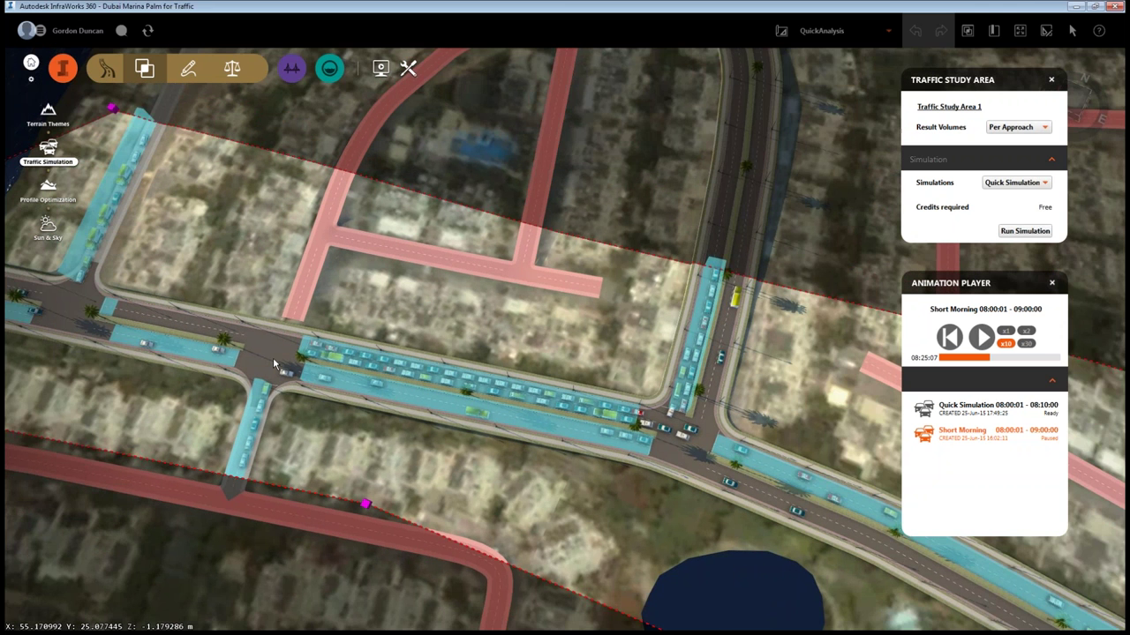
scroll(272, 364, "down", 1)
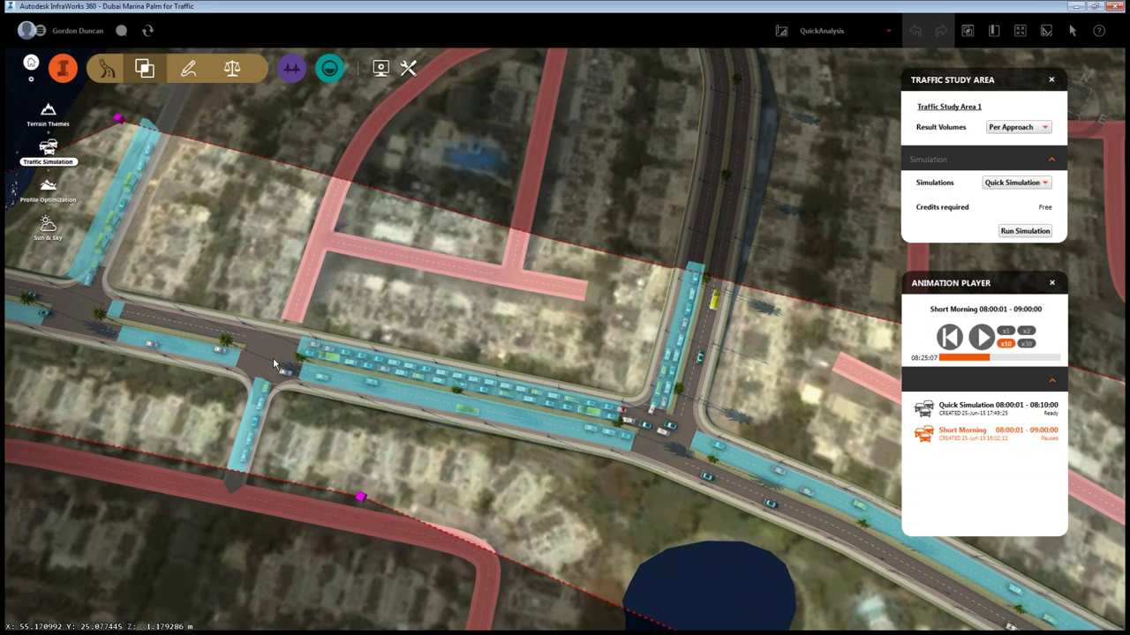
scroll(272, 358, "down", 1)
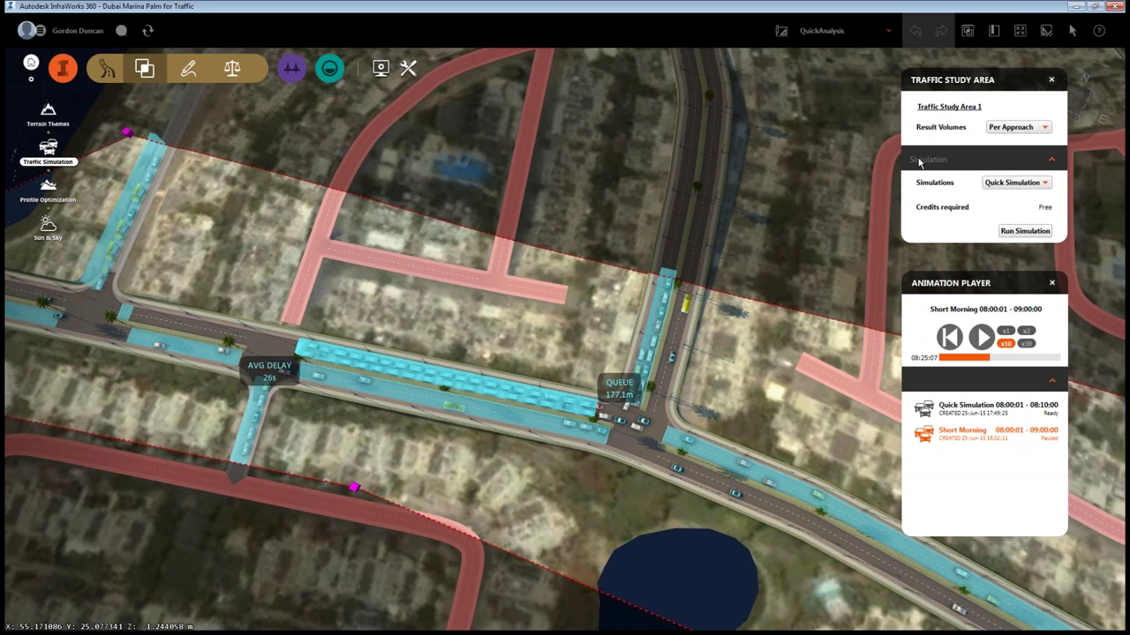
left_click(888, 33)
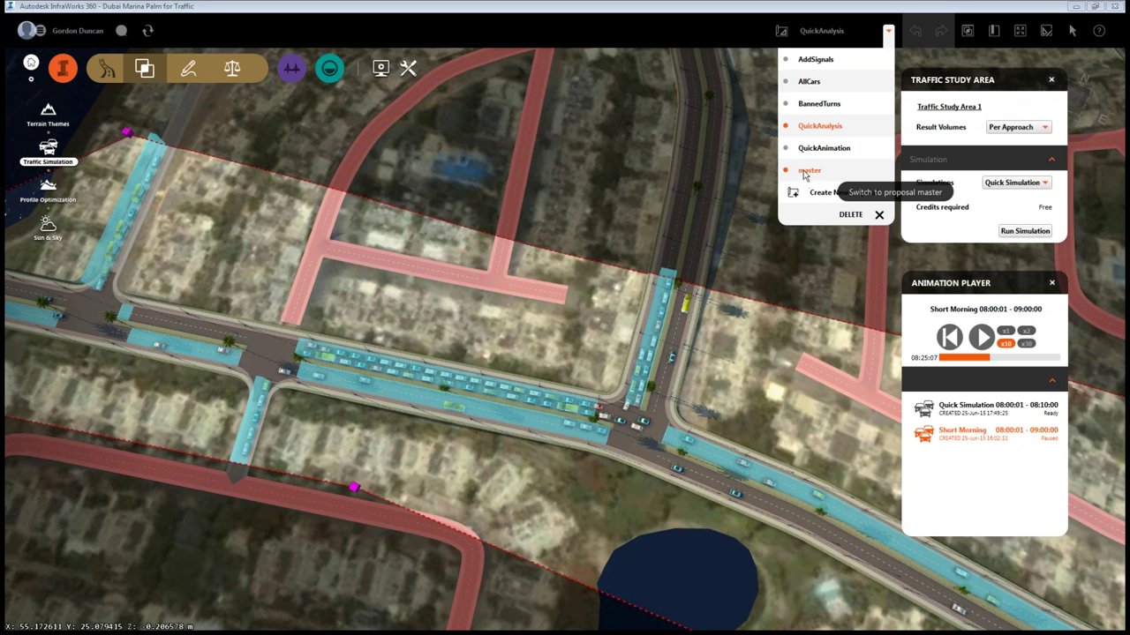
Switch to the master proposal, zoom onto a main-road T-intersection, and exit traffic simulation with Esc.
left_click(806, 172)
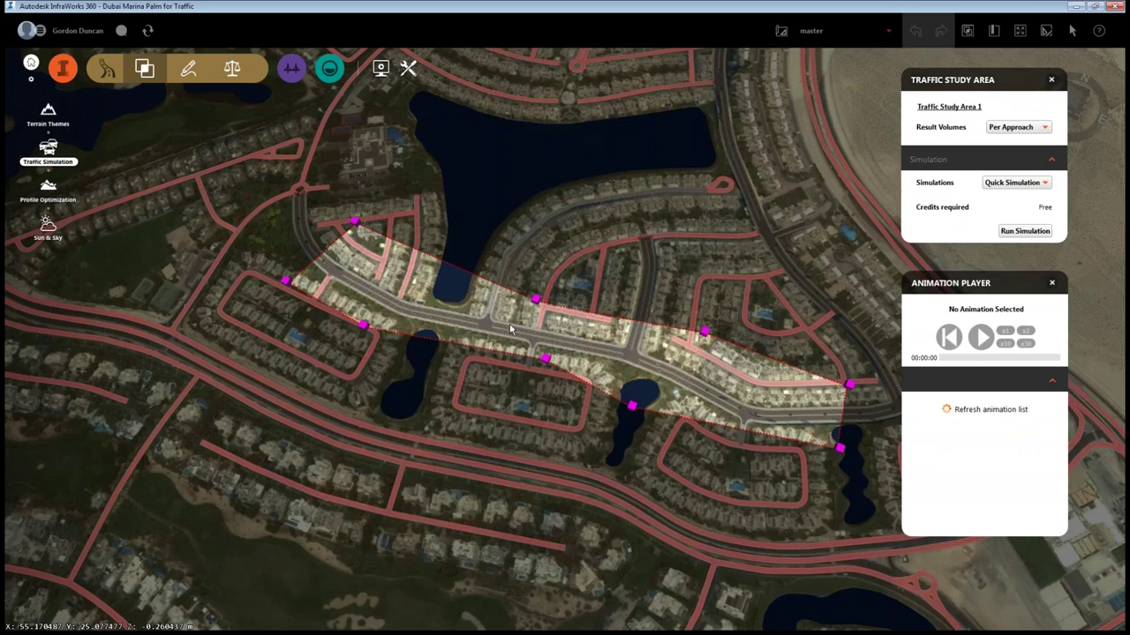
scroll(512, 329, "up", 5)
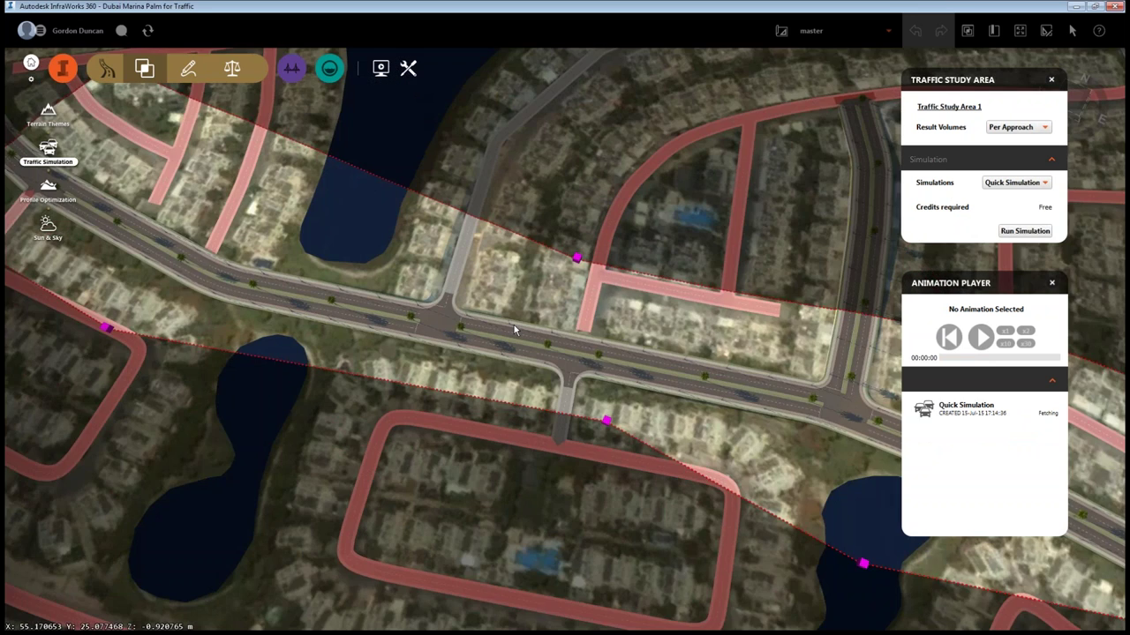
scroll(503, 328, "up", 3)
middle_click_drag(499, 336, 409, 383)
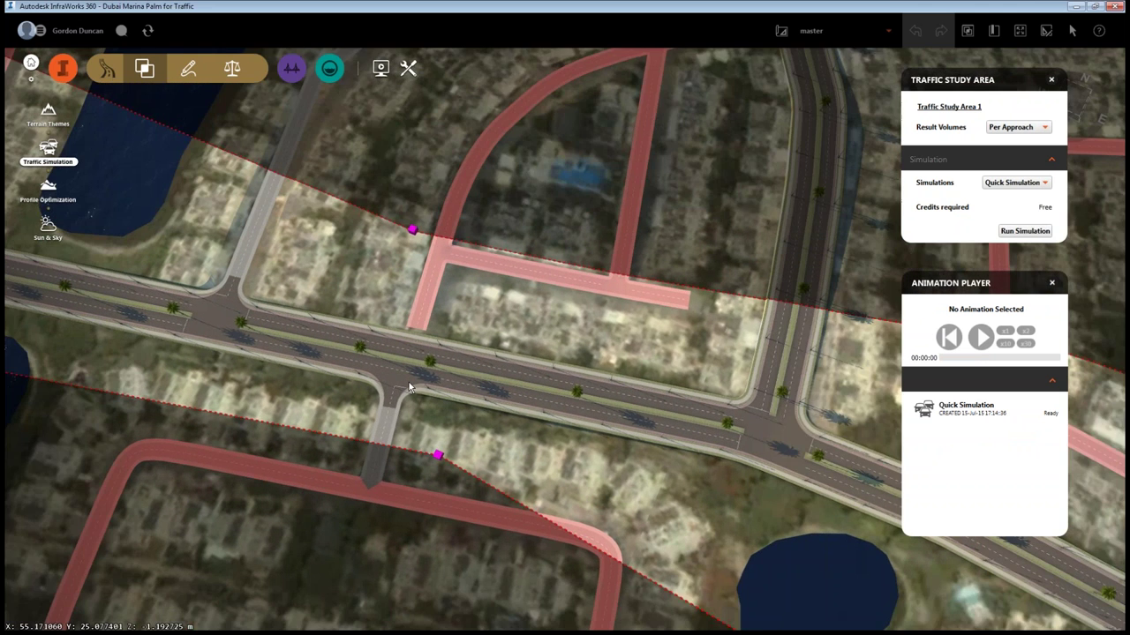
scroll(409, 382, "up", 5)
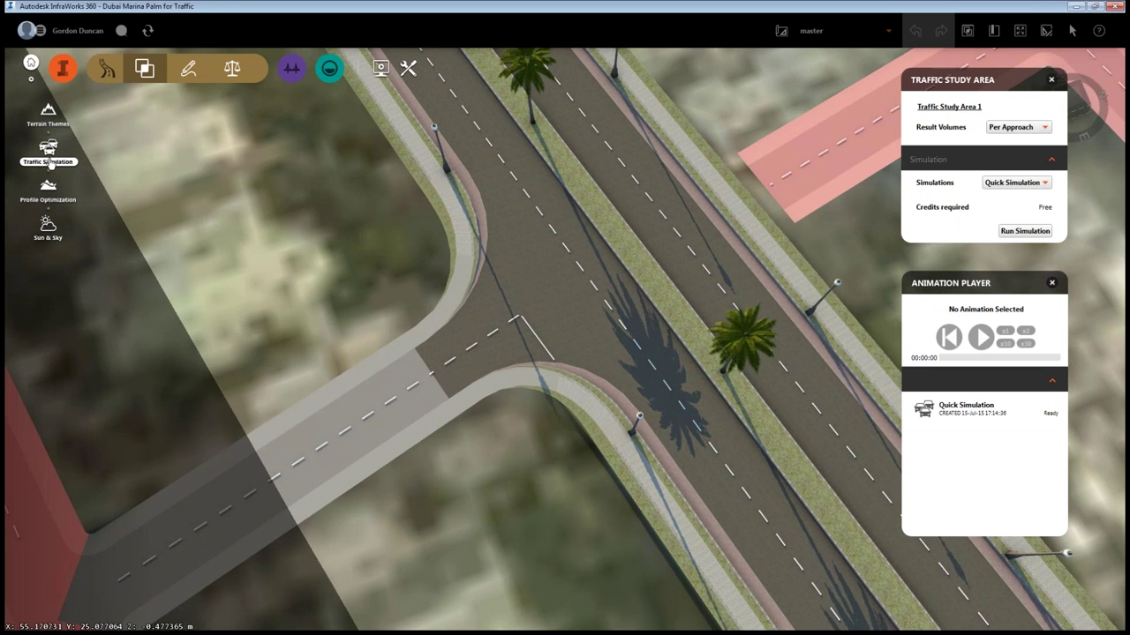
key("Escape")
scroll(603, 359, "down", 3)
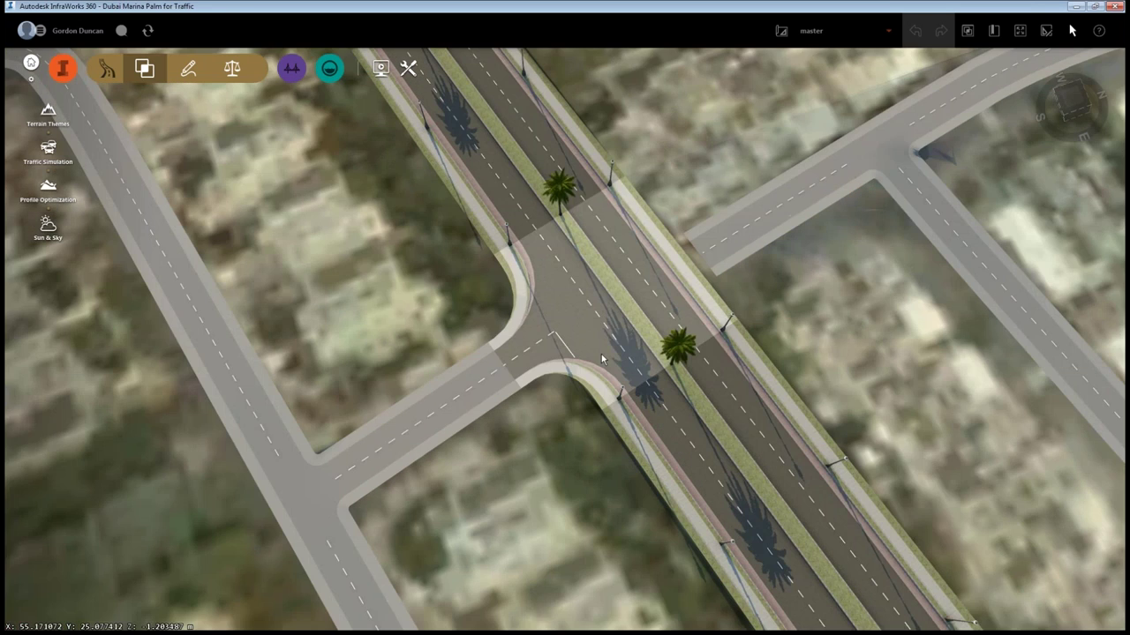
scroll(563, 436, "down", 3)
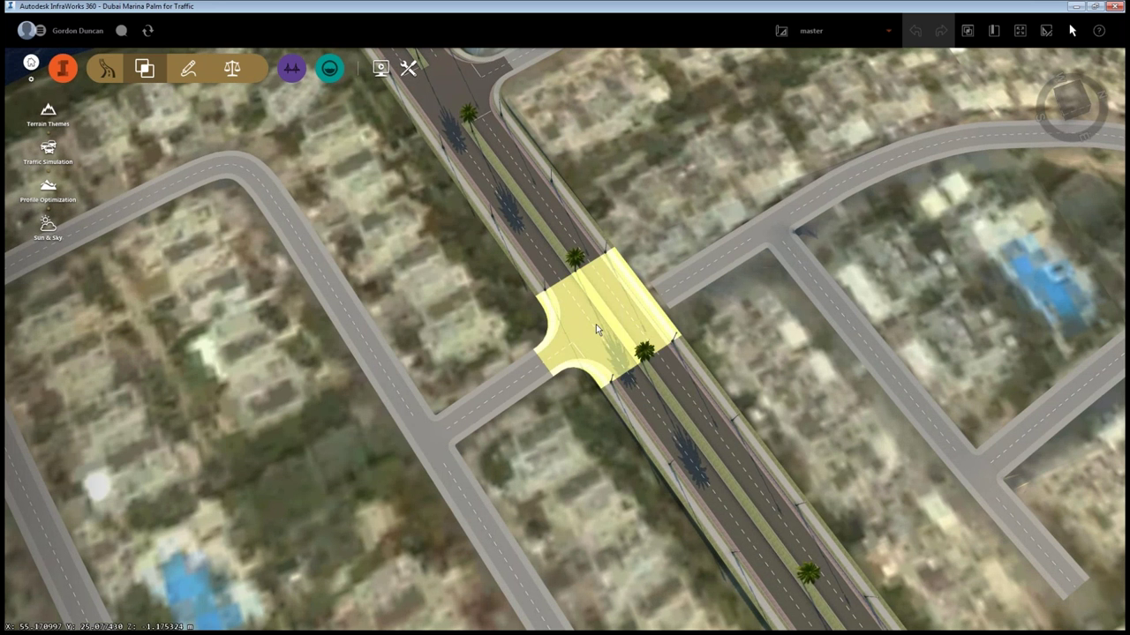
Edit Intersection 5's Lane Markings, setting Traffic Turn To Left & Right, and apply.
right_click(596, 324)
left_click(605, 329)
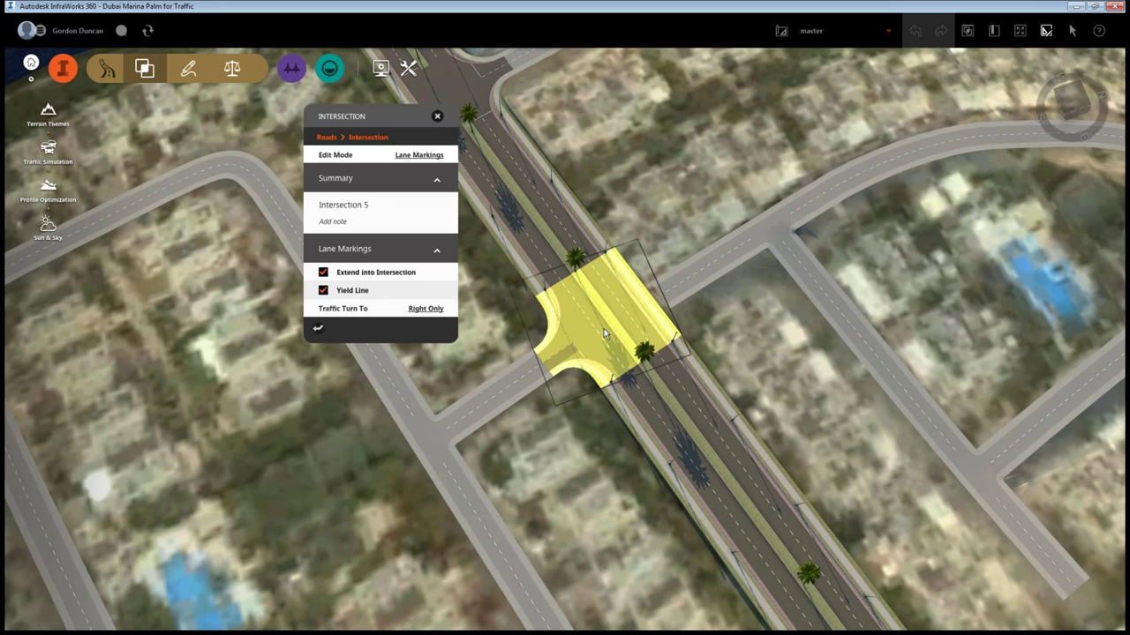
left_click(419, 154)
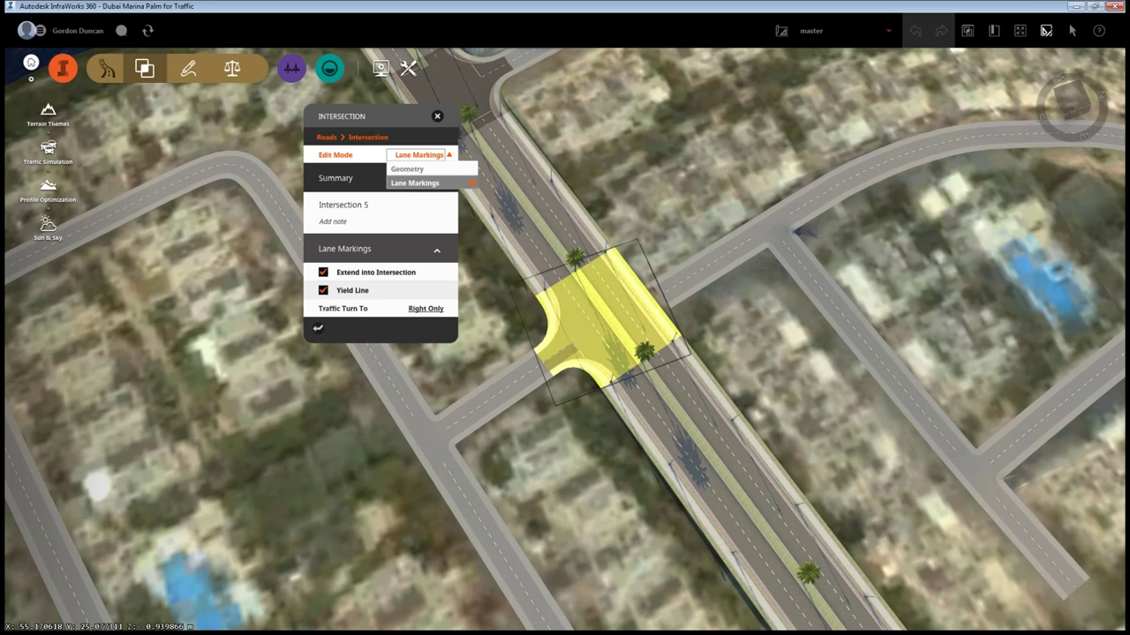
left_click(420, 168)
left_click(423, 155)
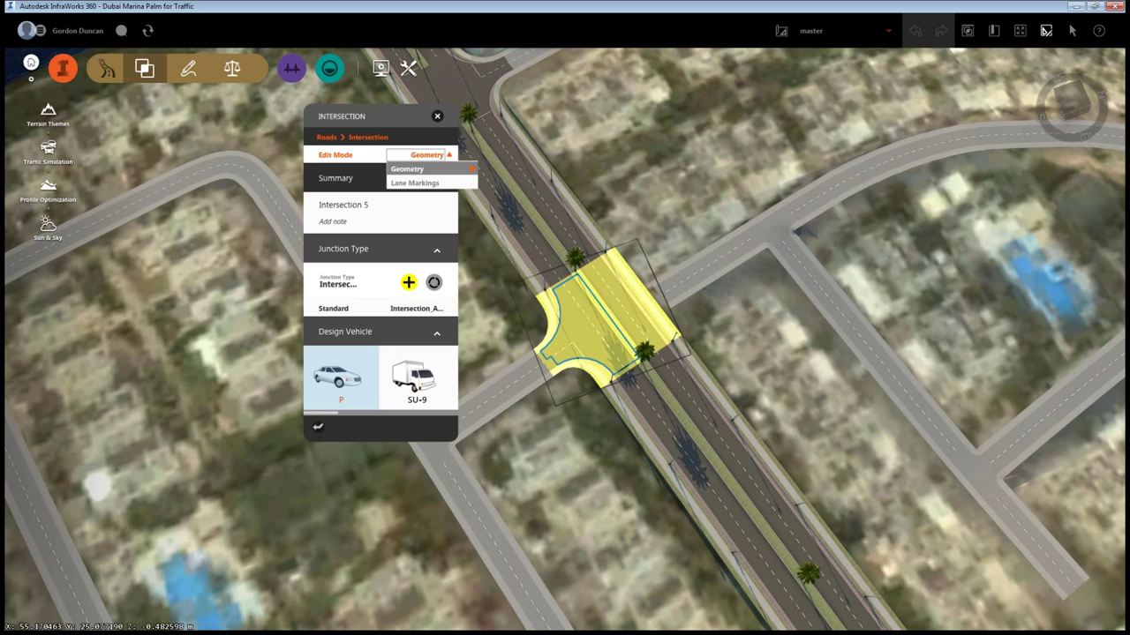
left_click(422, 182)
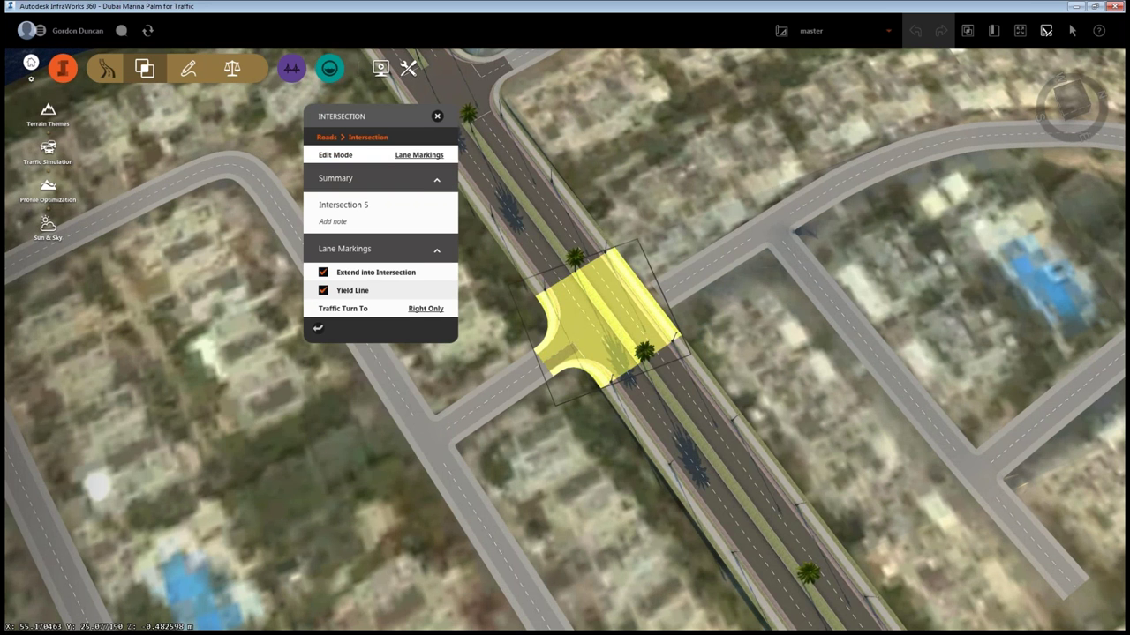
left_click(424, 308)
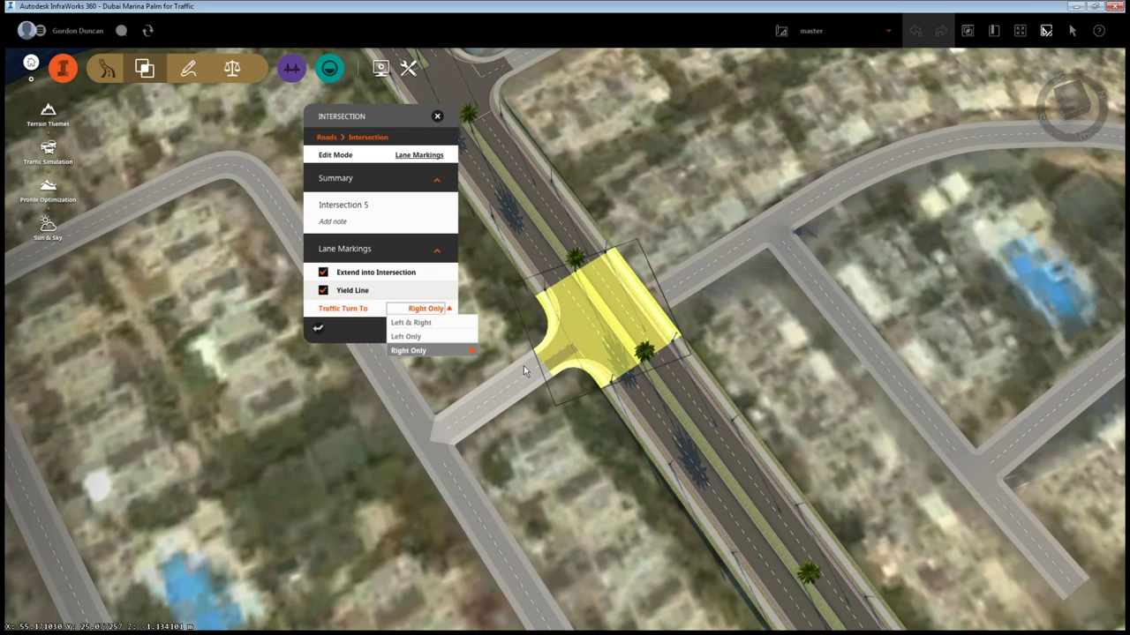
left_click(432, 328)
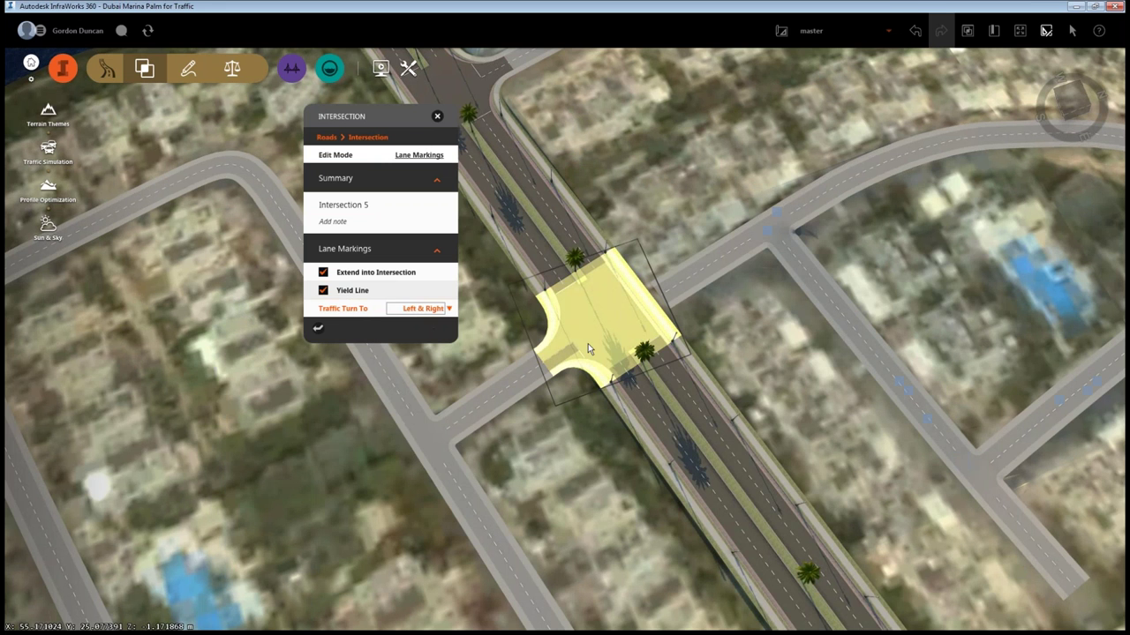
scroll(588, 344, "up", 1)
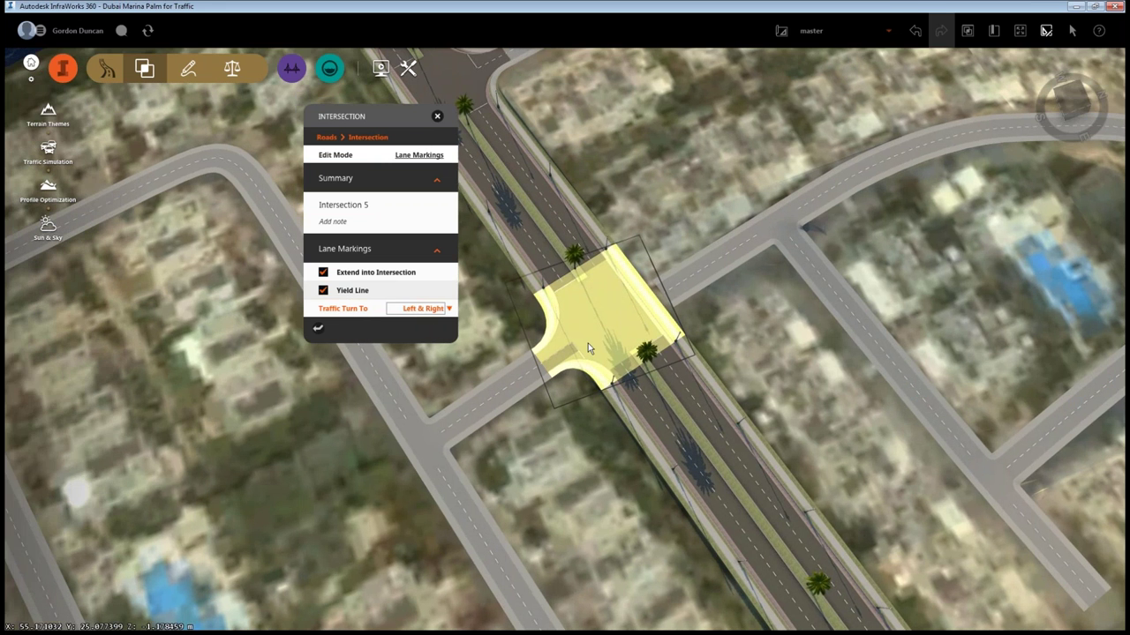
scroll(588, 344, "up", 2)
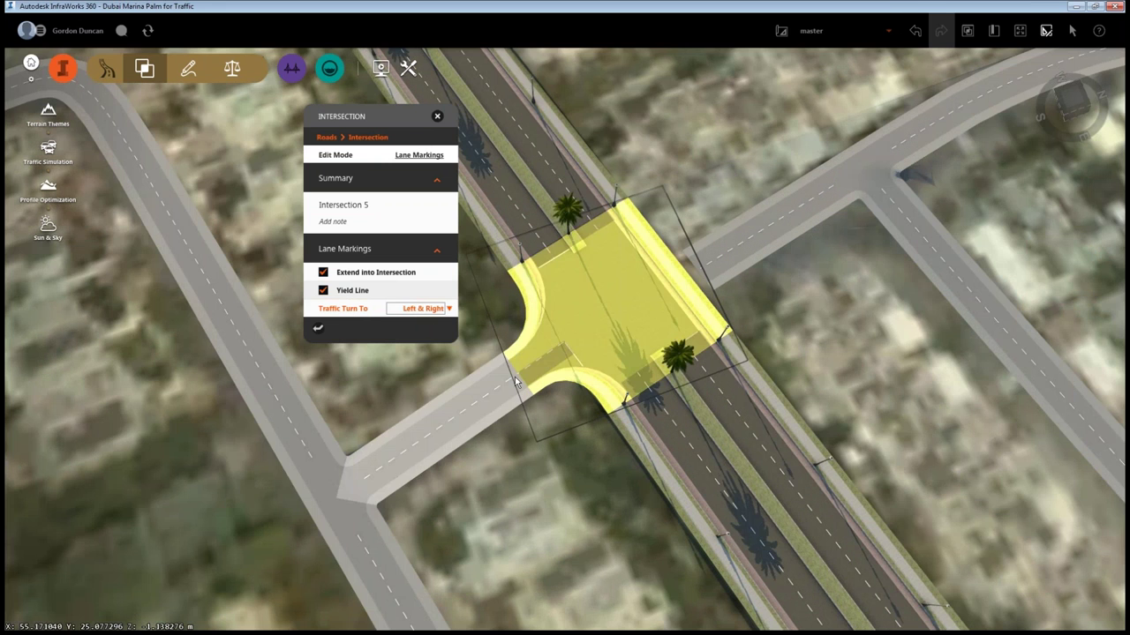
left_click(582, 477)
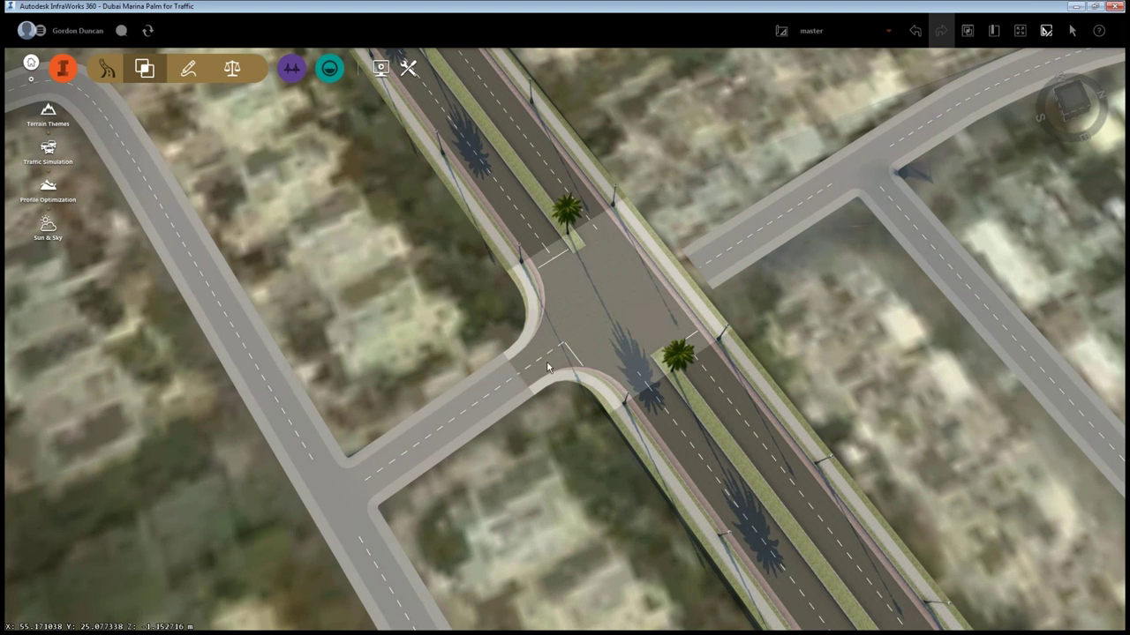
Reselect the intersection, change Traffic Turn To to Right Only, and finish editing.
left_click(547, 367)
left_click(424, 309)
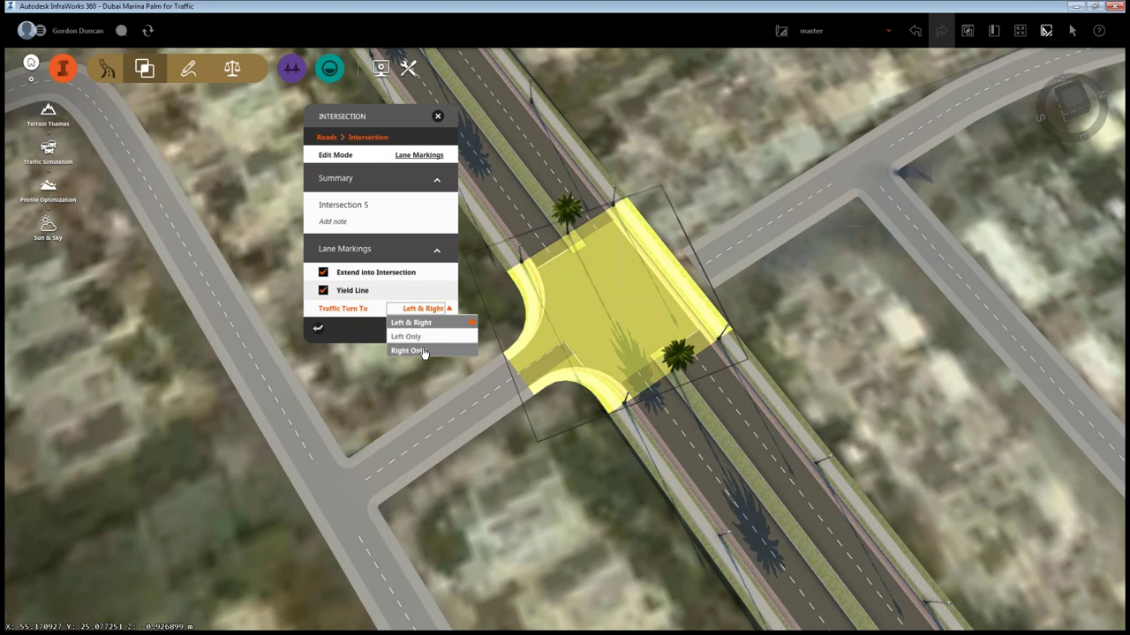
left_click(424, 352)
left_click(550, 457)
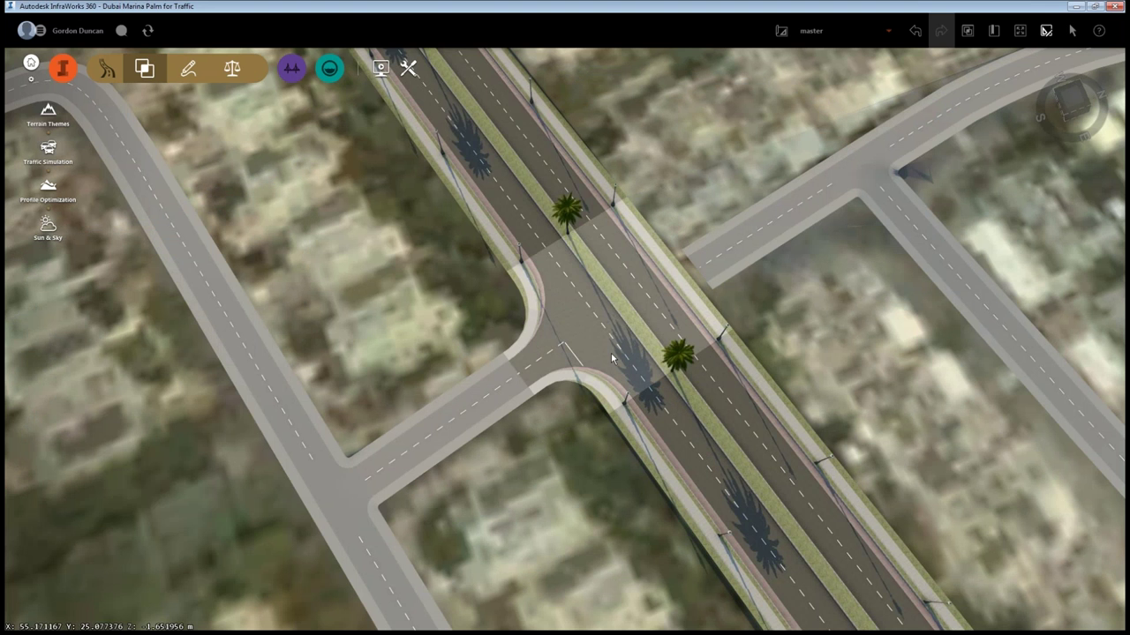
scroll(610, 358, "up", 1)
scroll(611, 358, "down", 2)
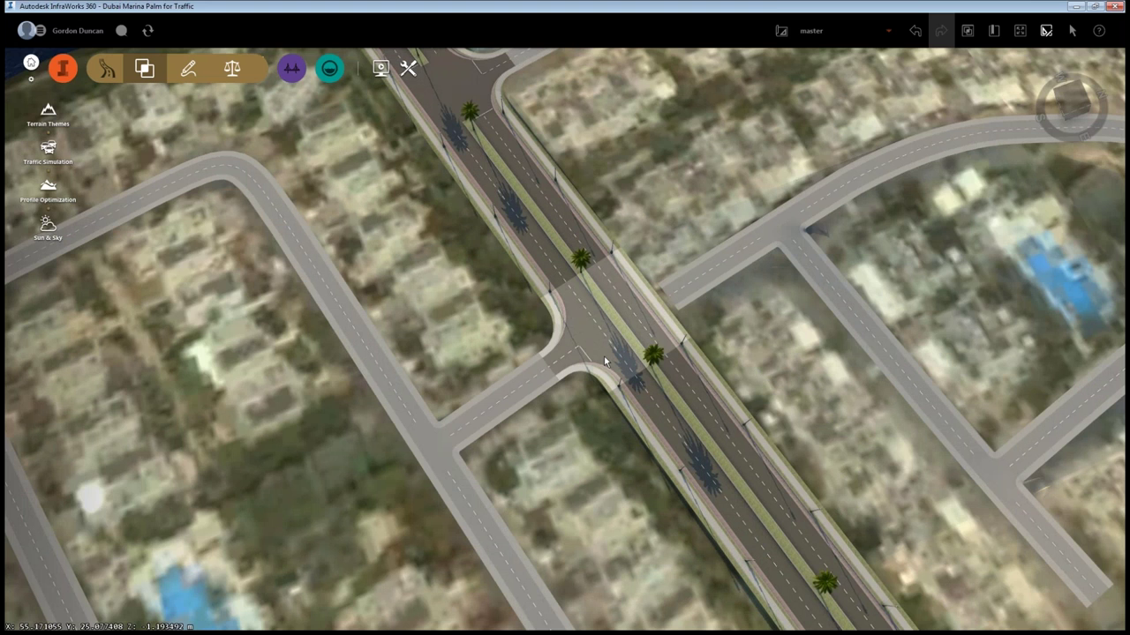
Switch to the BannedTurns proposal.
scroll(604, 360, "down", 2)
left_click(887, 32)
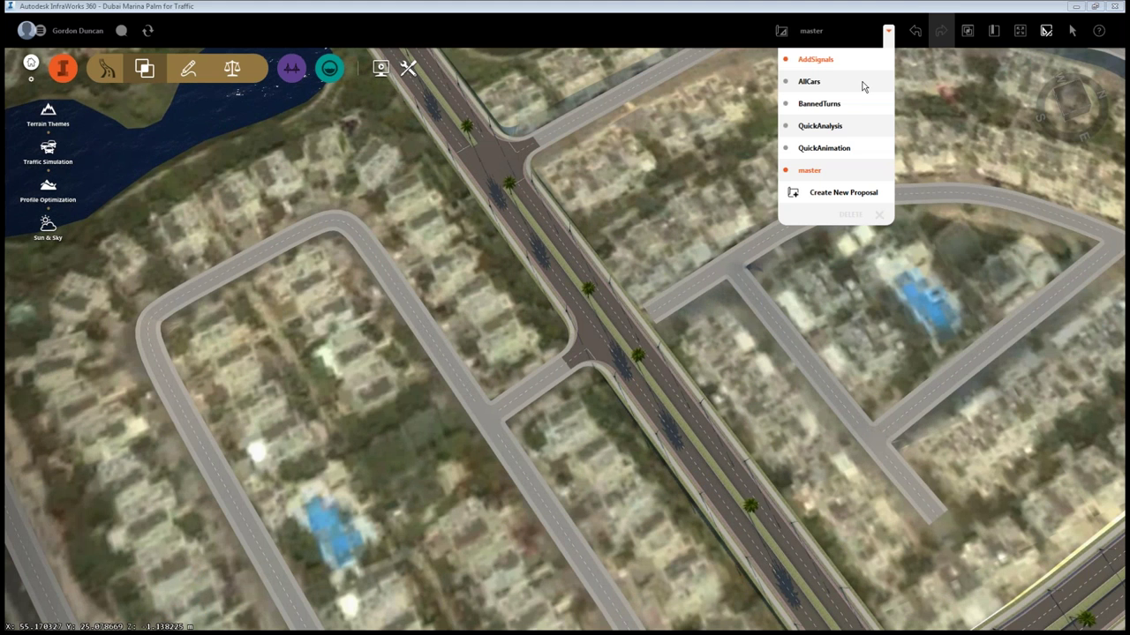
left_click(820, 104)
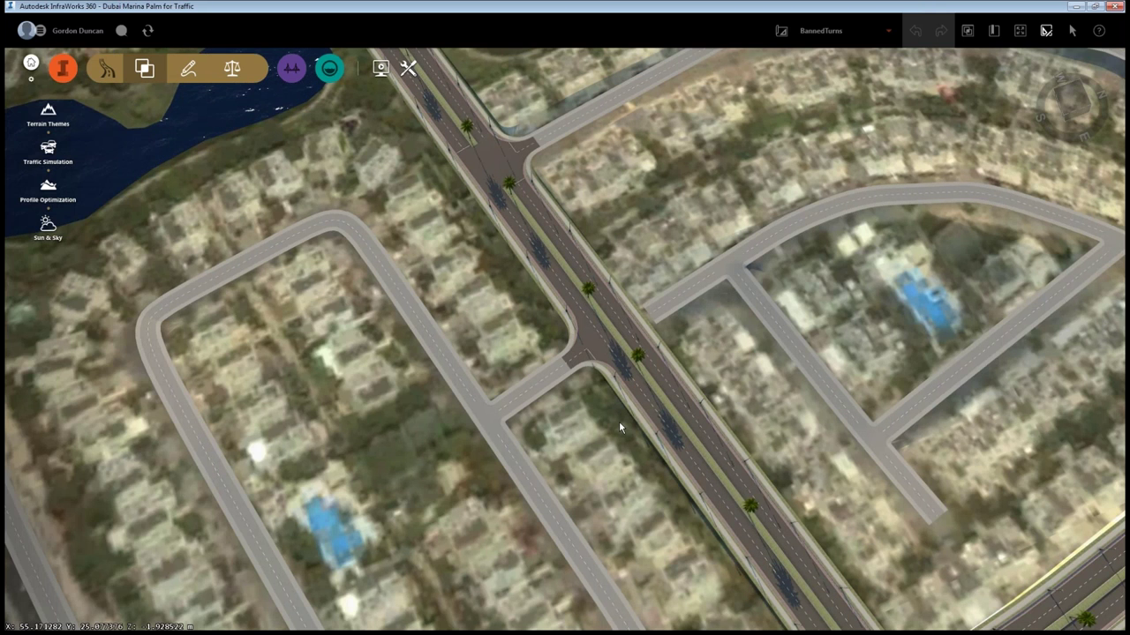
scroll(619, 421, "down", 1)
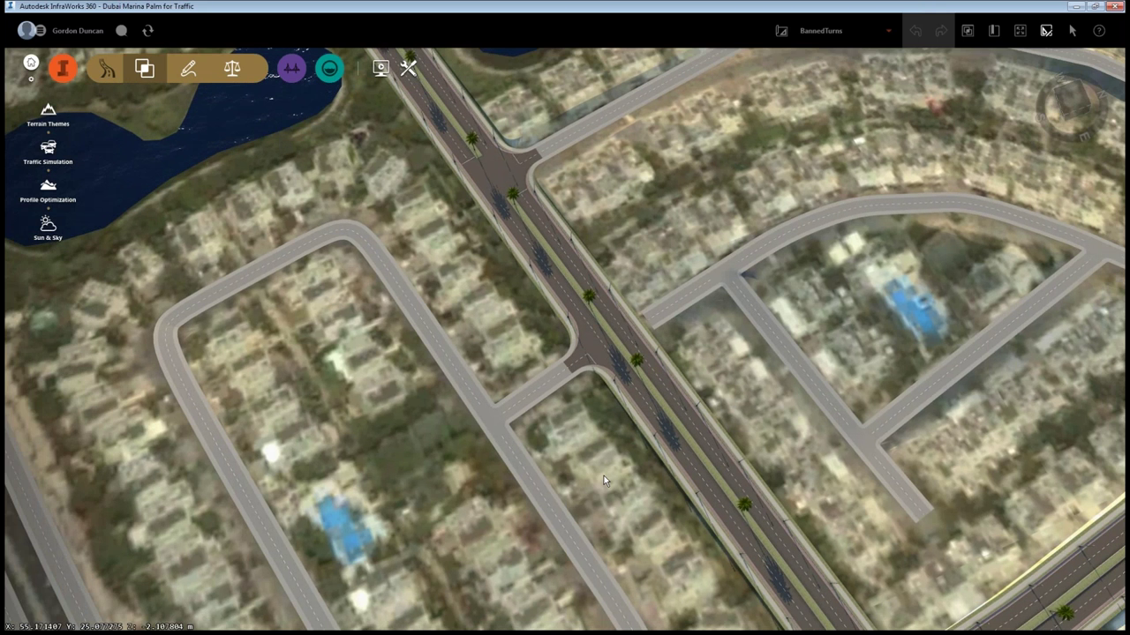
scroll(603, 475, "down", 2)
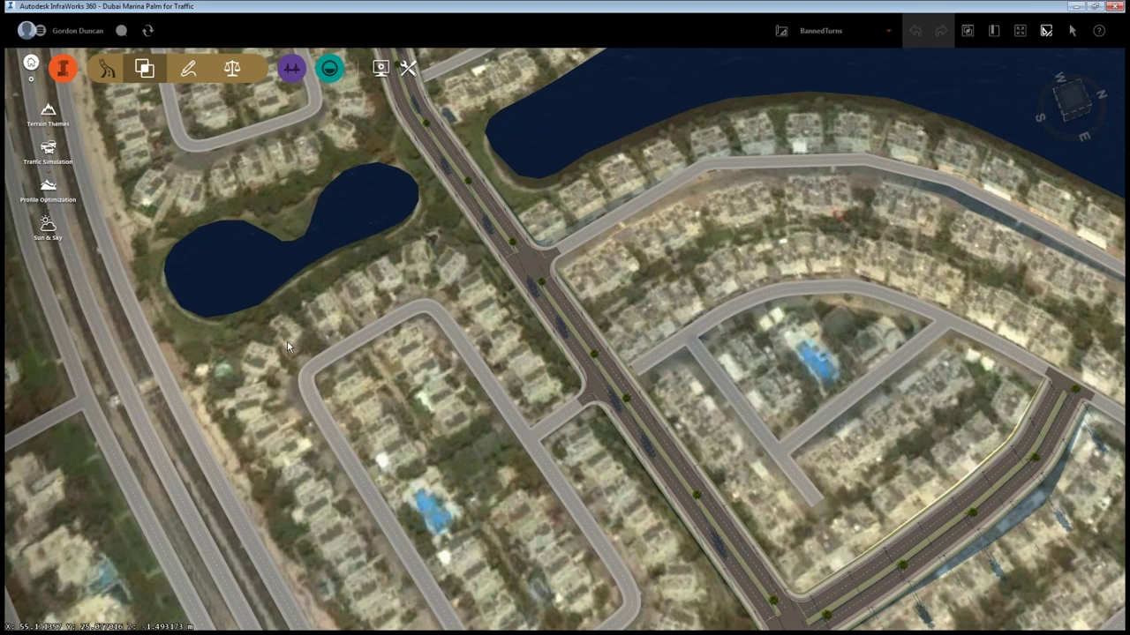
Open Traffic Simulation and centre the traffic study area in the view.
left_click(47, 150)
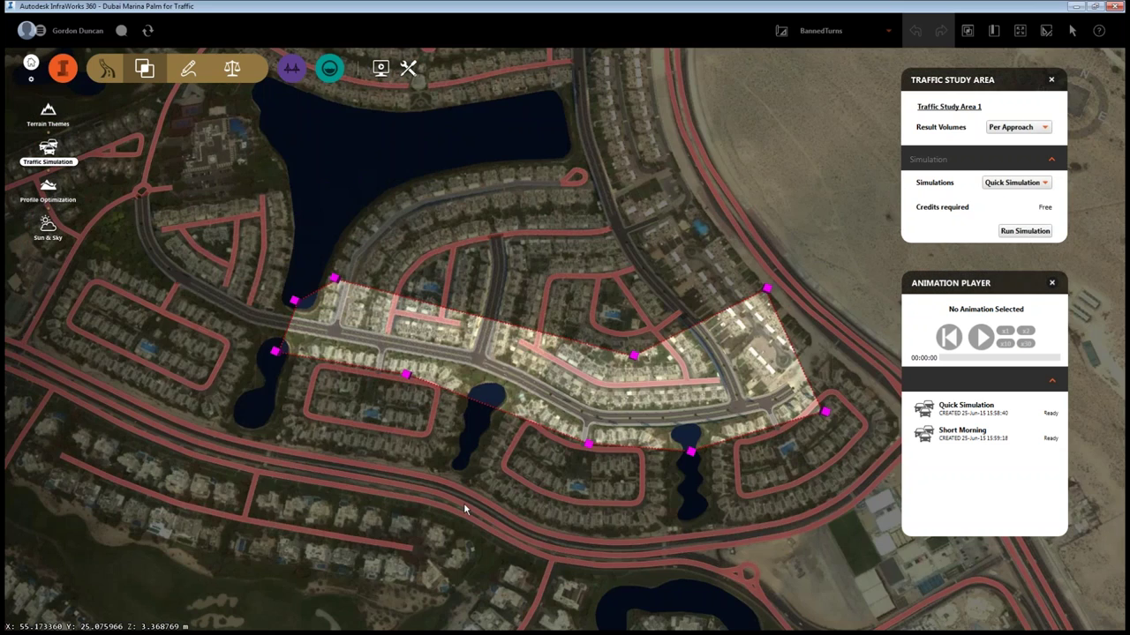
scroll(463, 503, "up", 5)
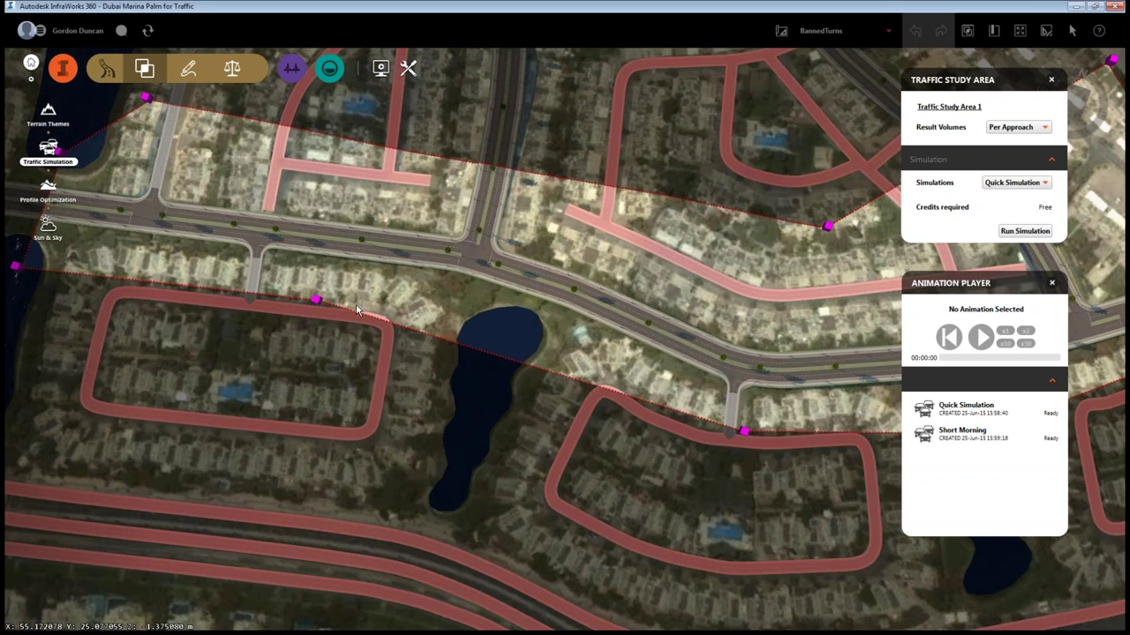
scroll(357, 309, "up", 3)
scroll(383, 323, "up", 3)
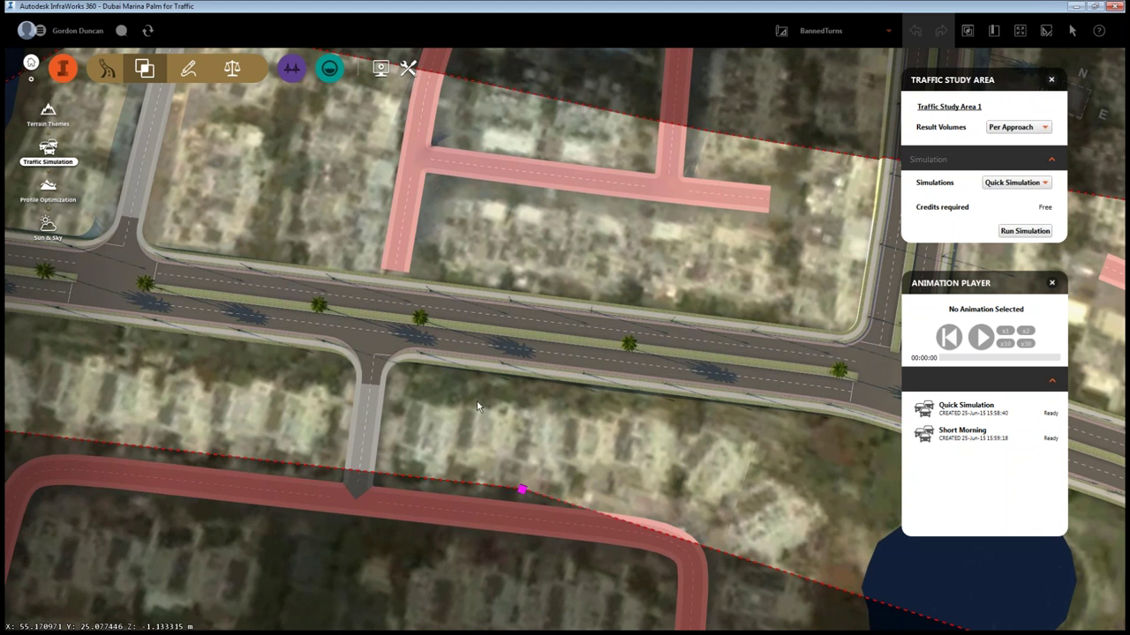
scroll(477, 406, "down", 1)
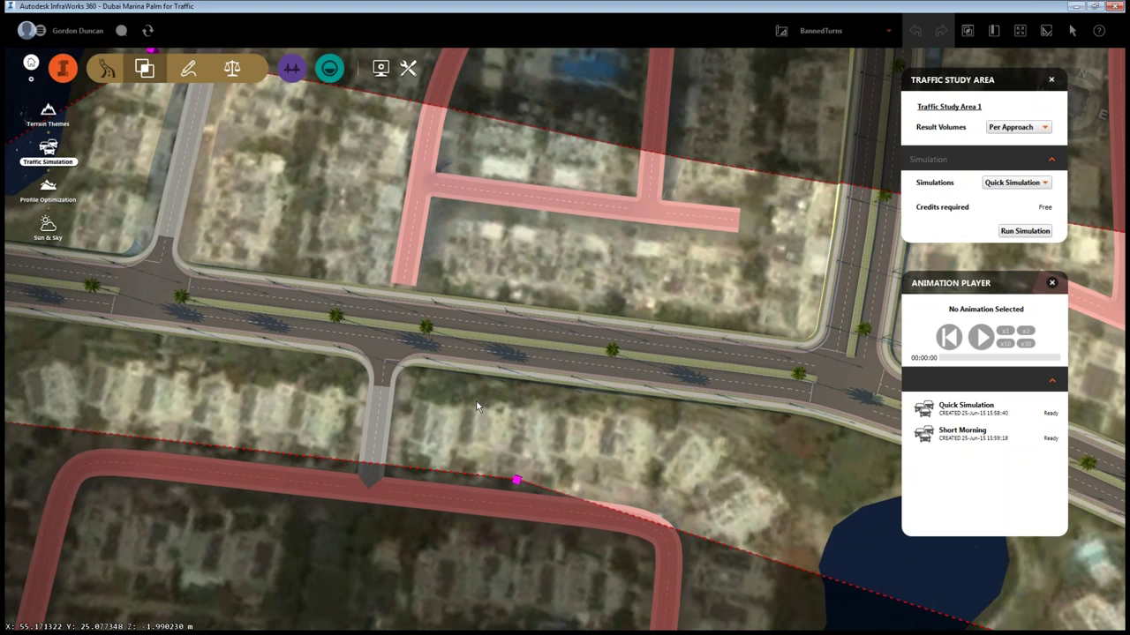
scroll(476, 406, "down", 3)
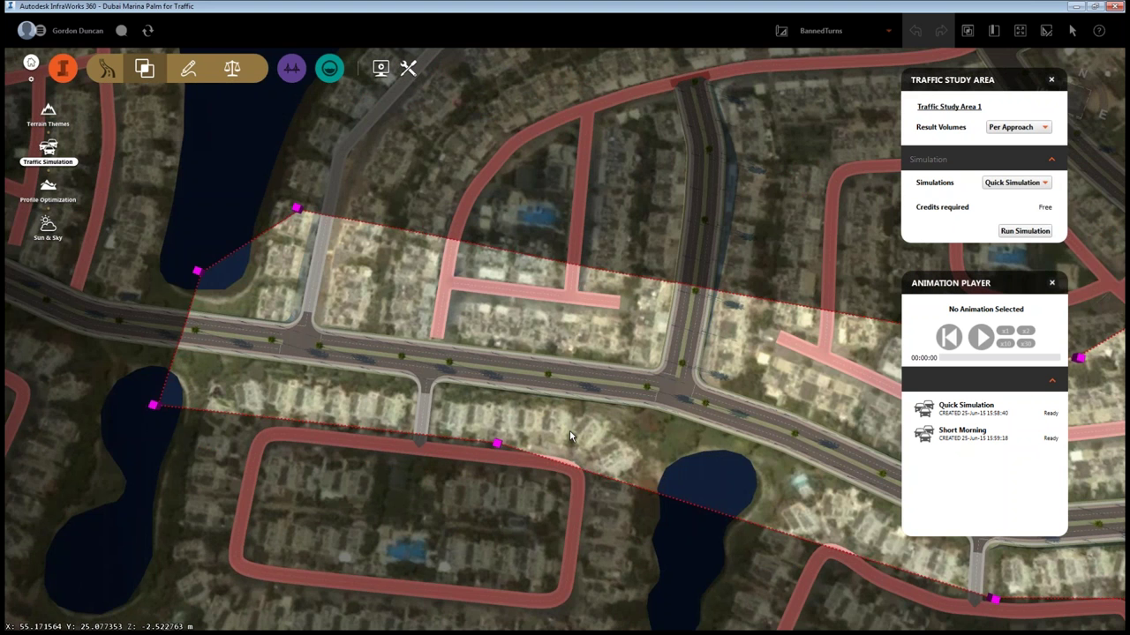
left_click_drag(569, 430, 282, 402)
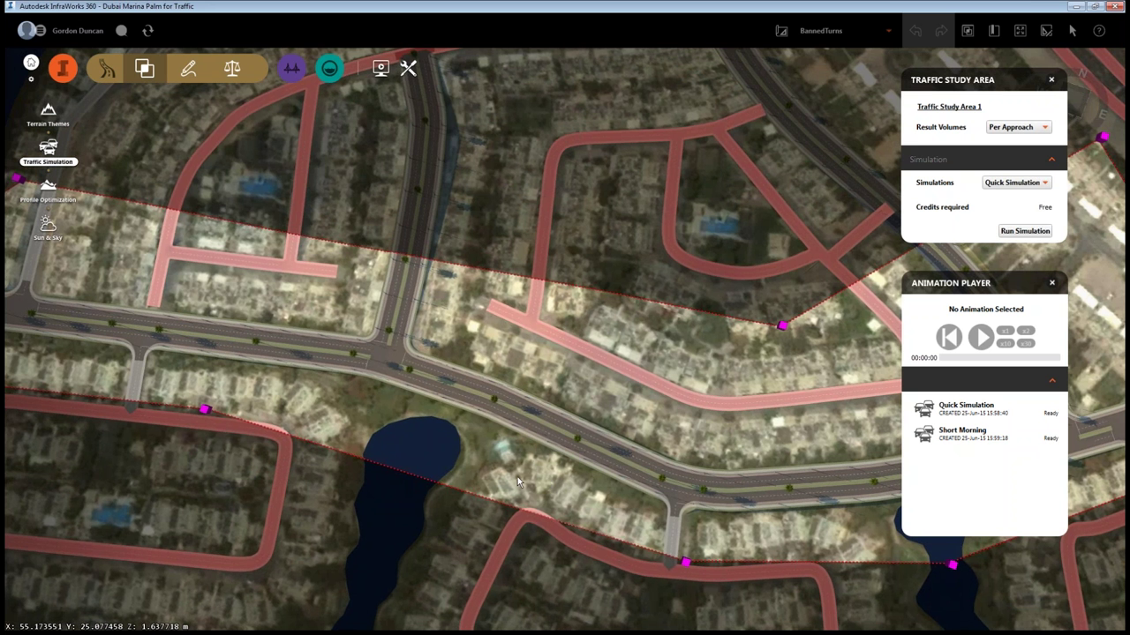
left_click_drag(517, 476, 680, 457)
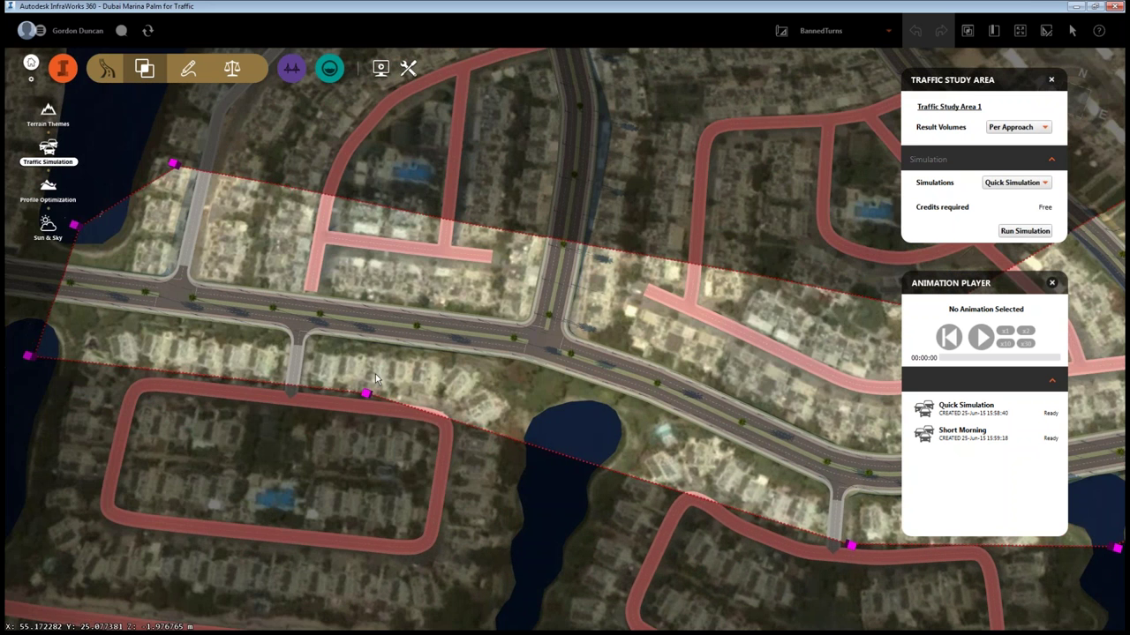
left_click_drag(278, 345, 366, 375)
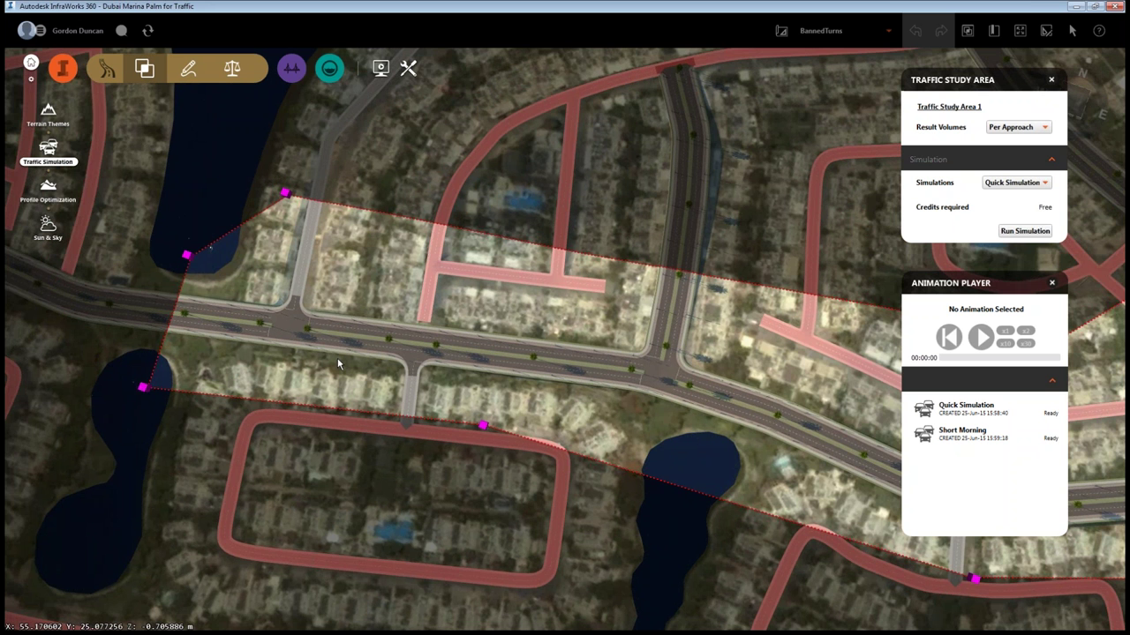
scroll(337, 357, "up", 1)
scroll(336, 358, "down", 2)
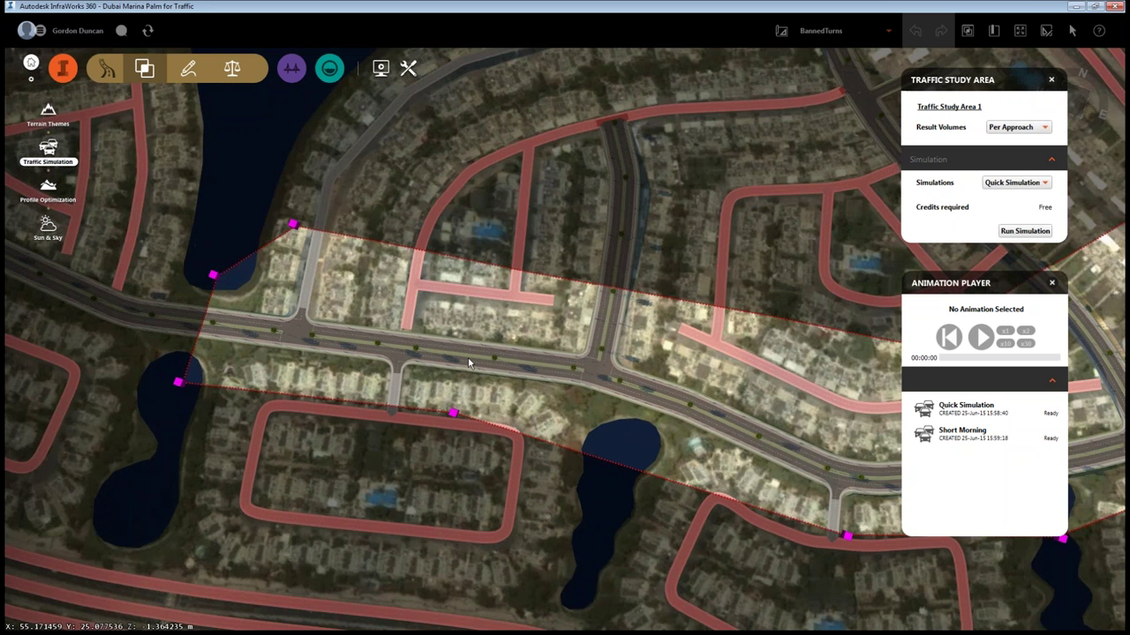
left_click_drag(469, 362, 287, 344)
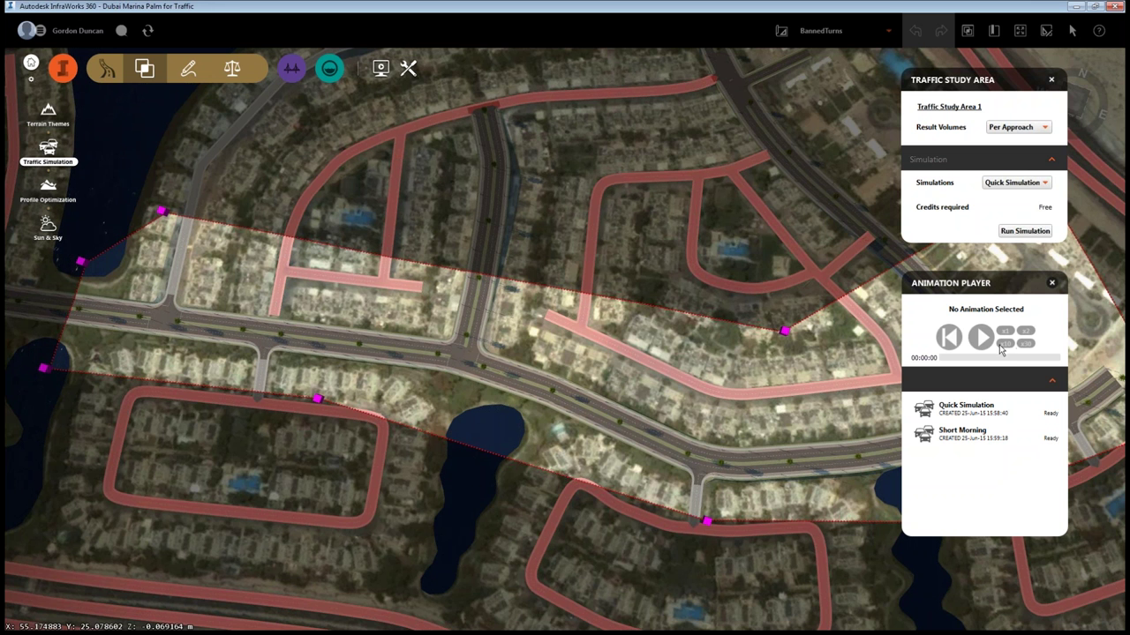
Play the Short Morning simulation animation while panning east to the study area's intersections.
left_click(962, 438)
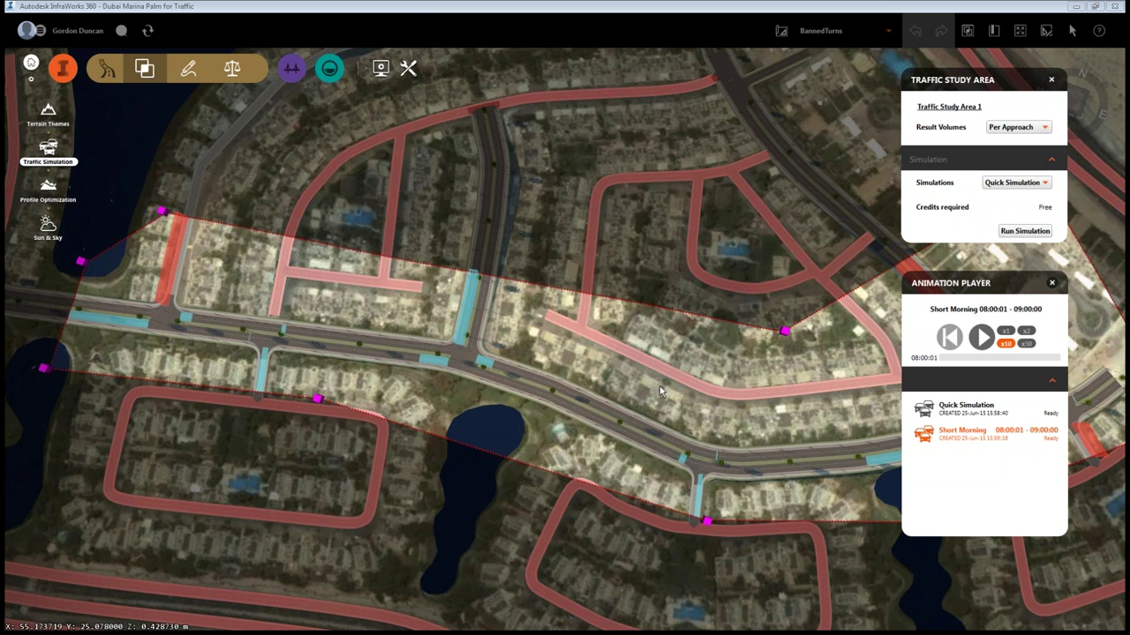
scroll(660, 388, "down", 2)
left_click_drag(661, 390, 440, 372)
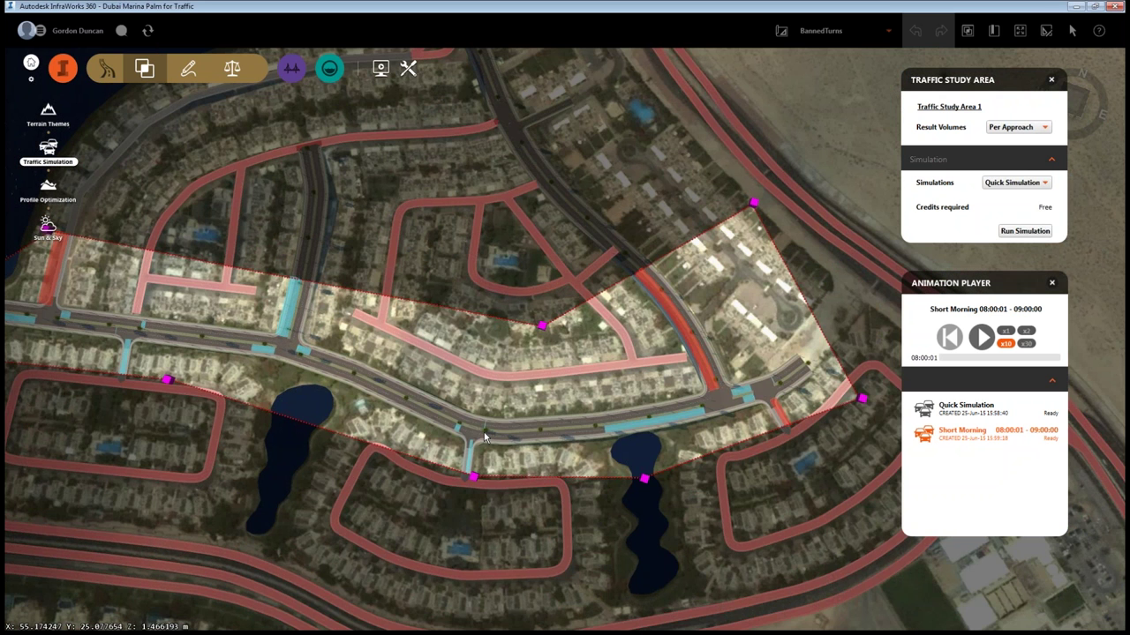
scroll(484, 436, "up", 1)
scroll(483, 436, "up", 3)
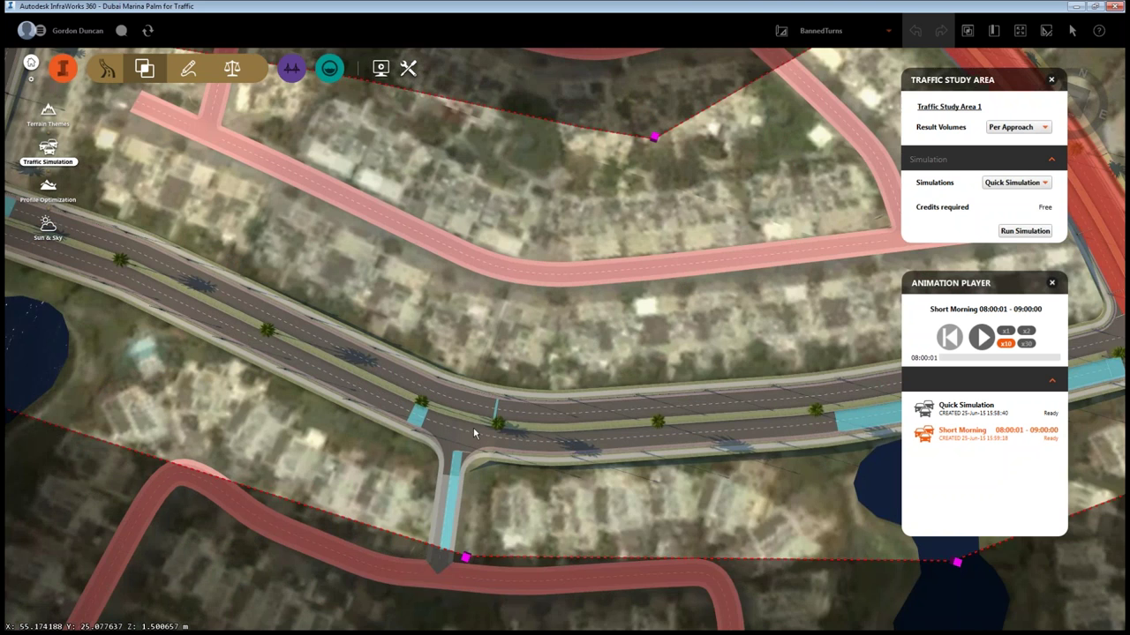
scroll(473, 427, "up", 1)
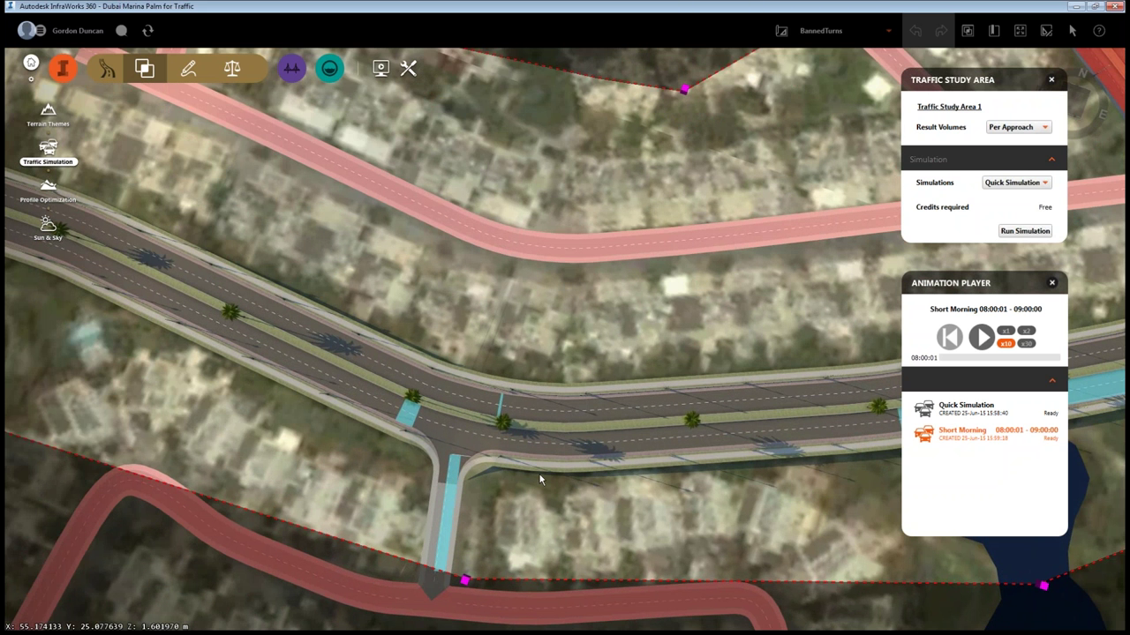
scroll(540, 480, "down", 1)
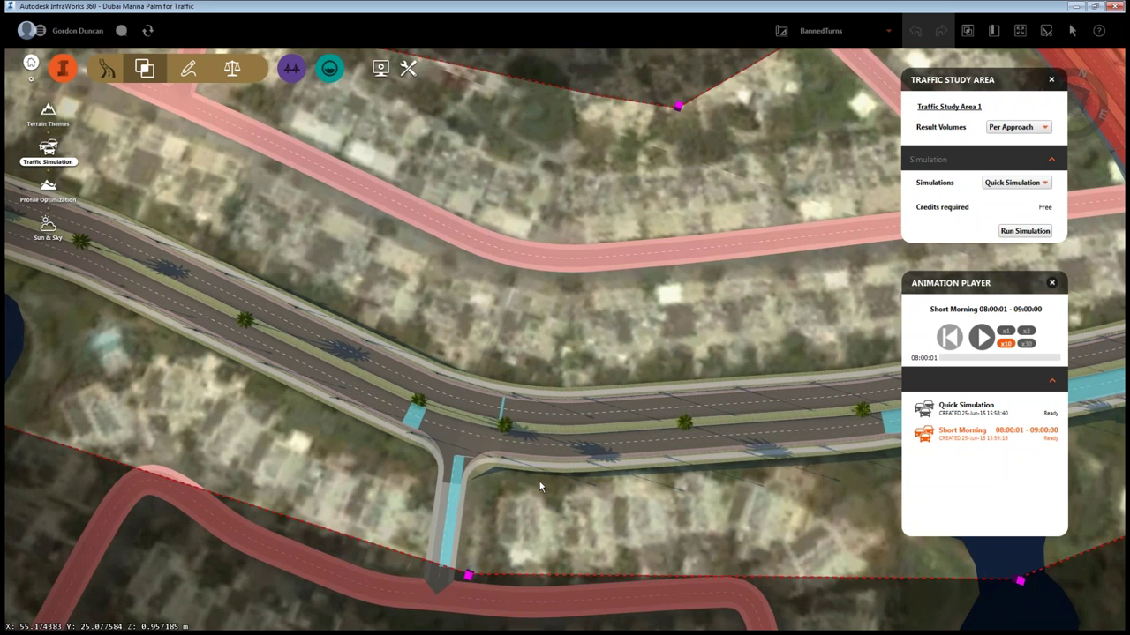
scroll(540, 486, "down", 2)
left_click_drag(539, 486, 365, 470)
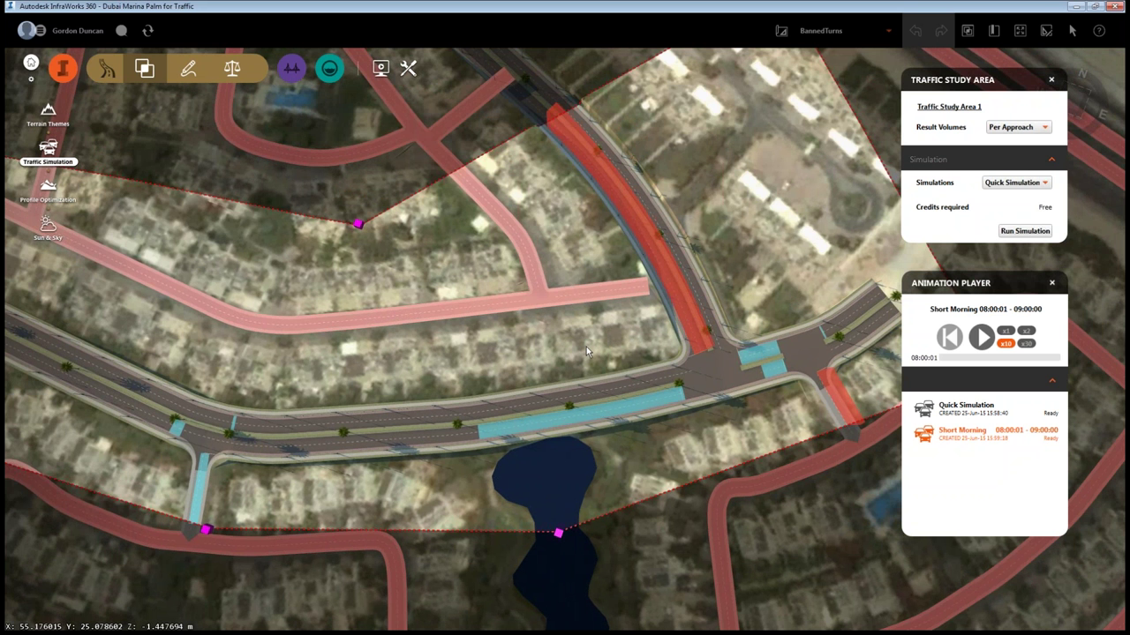
scroll(586, 351, "down", 1)
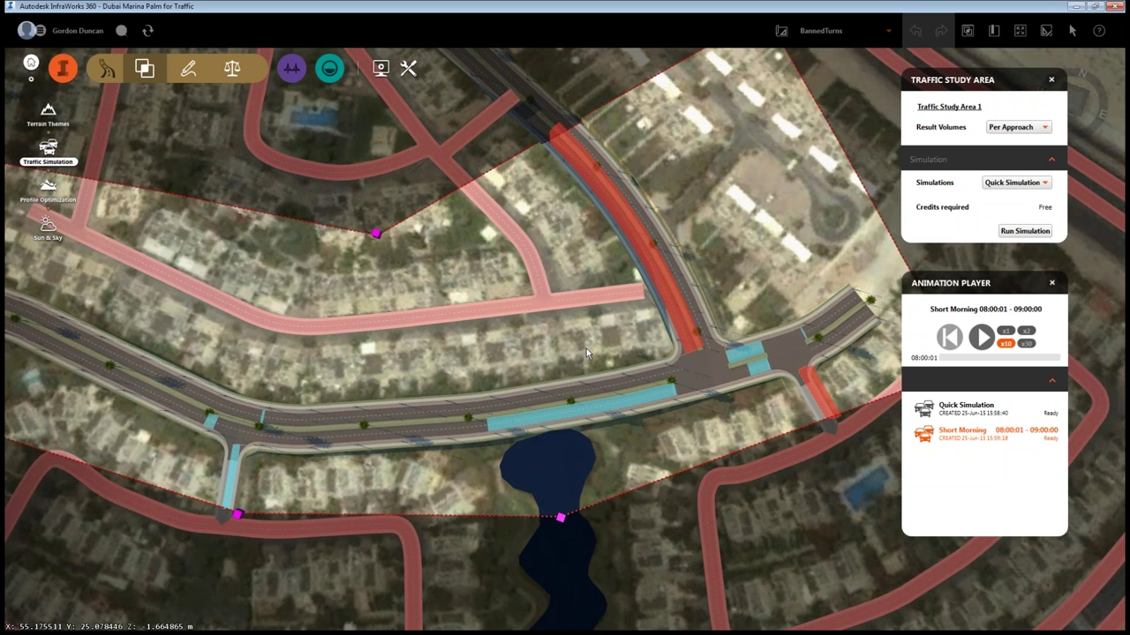
scroll(586, 352, "down", 2)
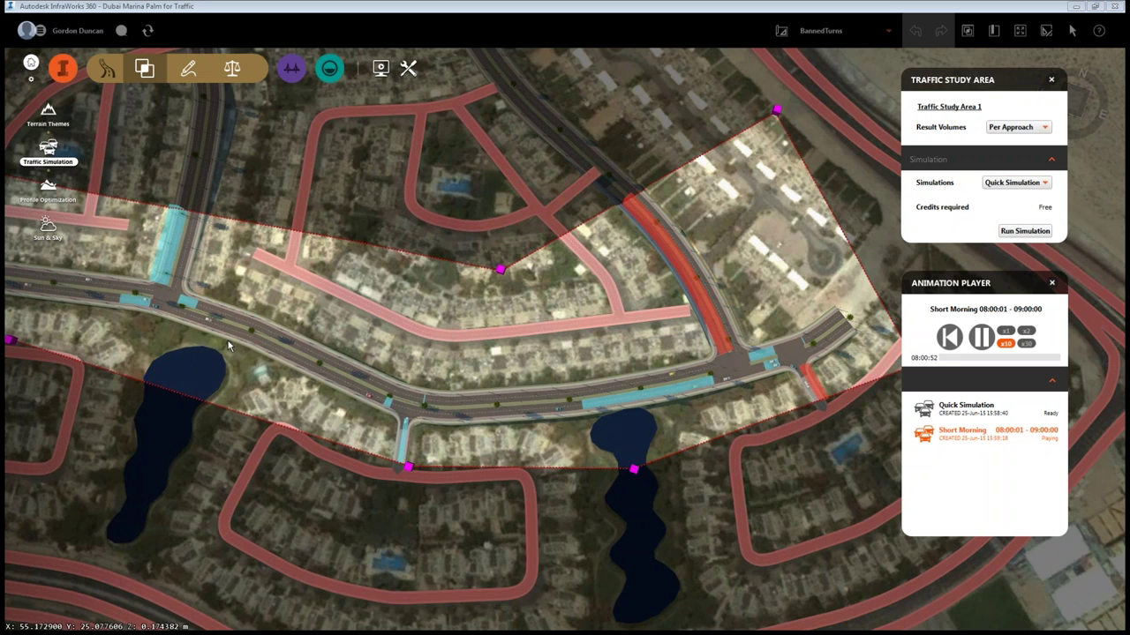
Zoom in on the lake intersection to watch vehicles, then pause the animation at 08:07:41.
scroll(228, 346, "up", 2)
left_click_drag(228, 346, 593, 424)
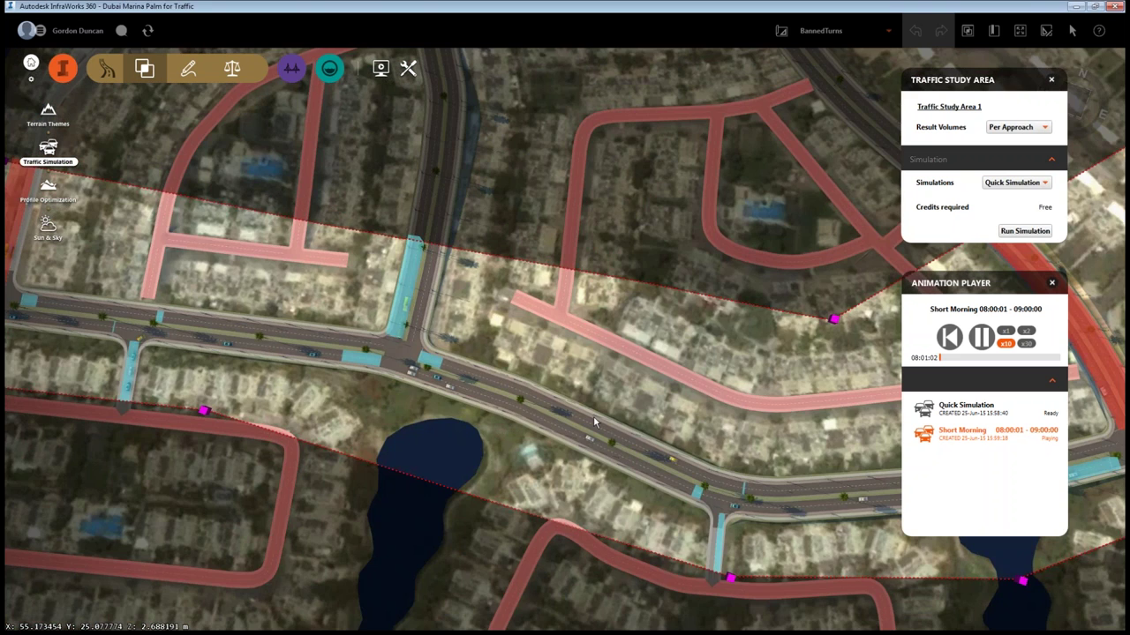
scroll(593, 416, "up", 5)
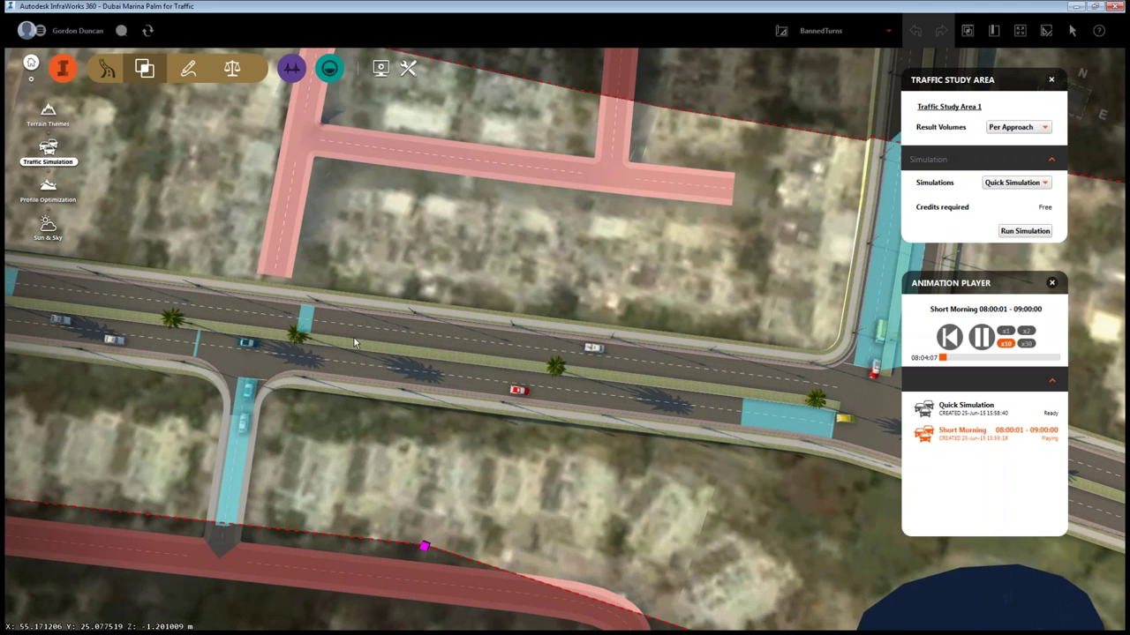
scroll(354, 343, "up", 1)
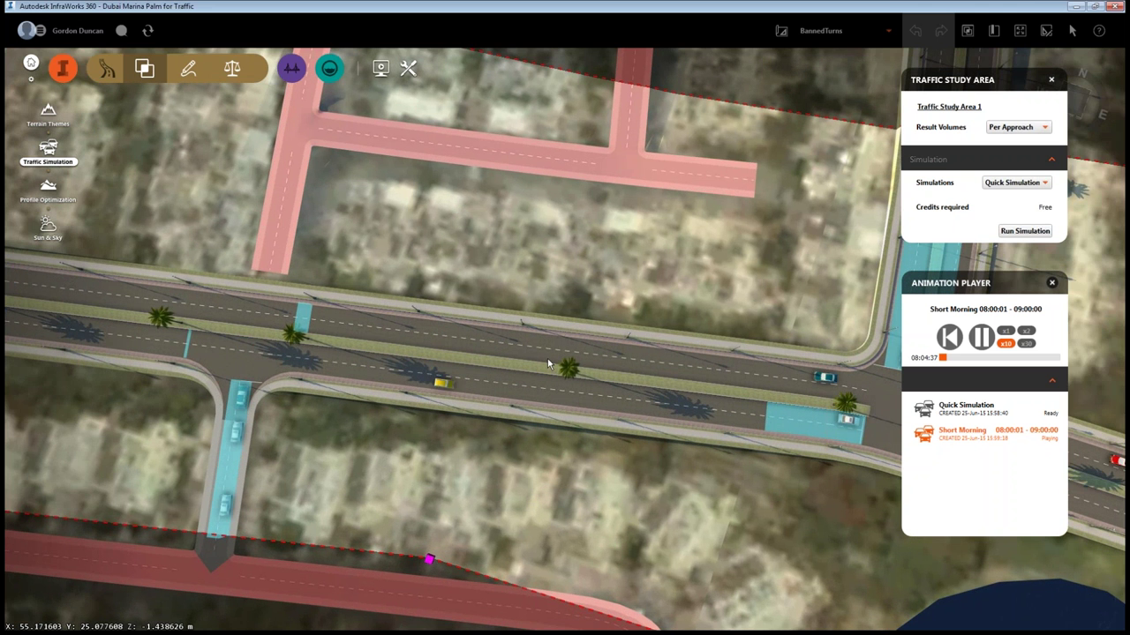
scroll(547, 360, "down", 2)
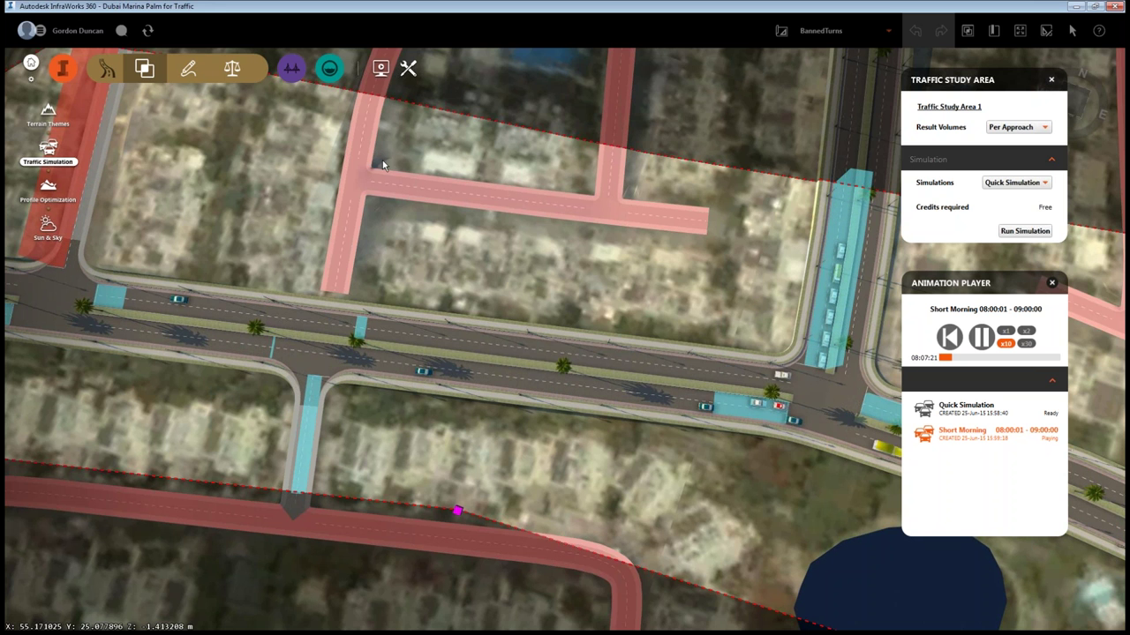
left_click(981, 337)
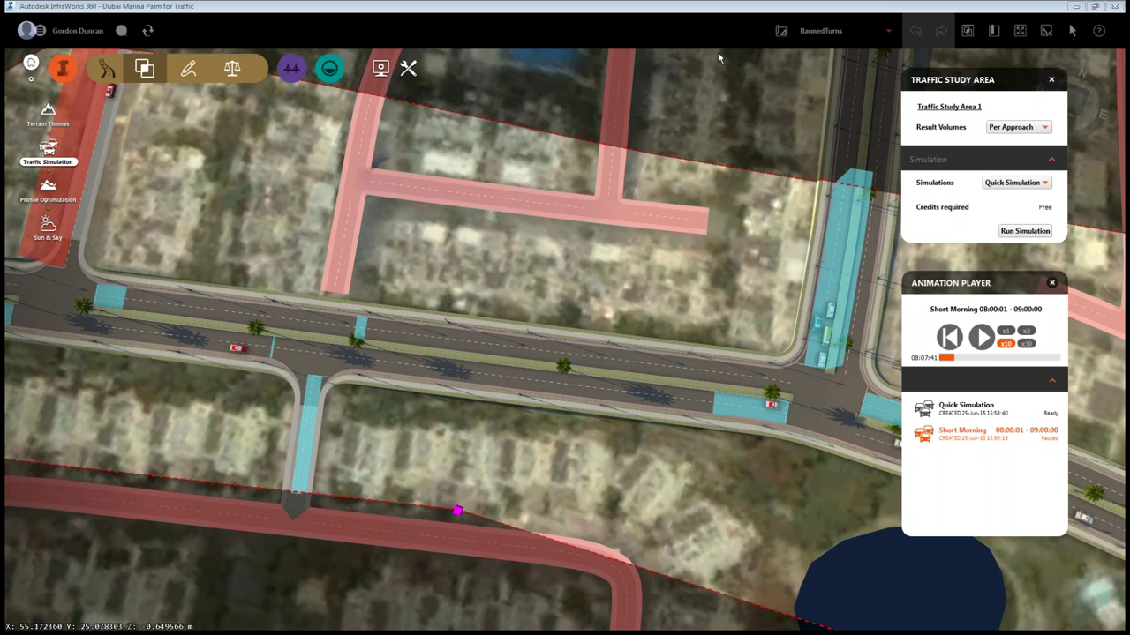
left_click(886, 35)
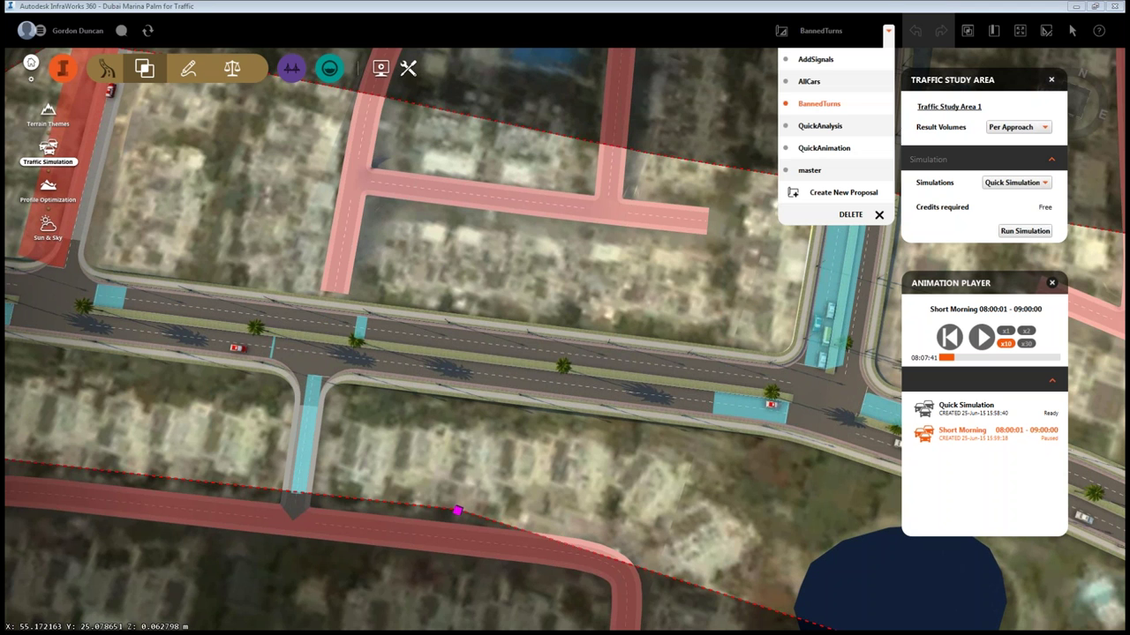
Switch to the AddSignals proposal and zoom in on the study area's T-junction.
left_click(815, 60)
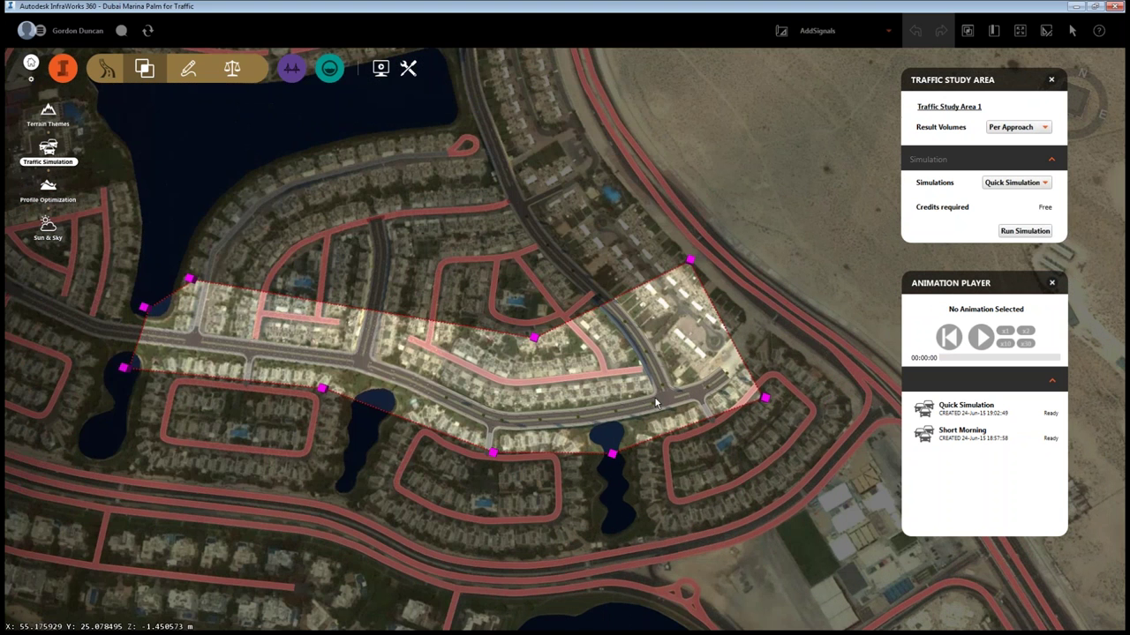
scroll(658, 405, "up", 3)
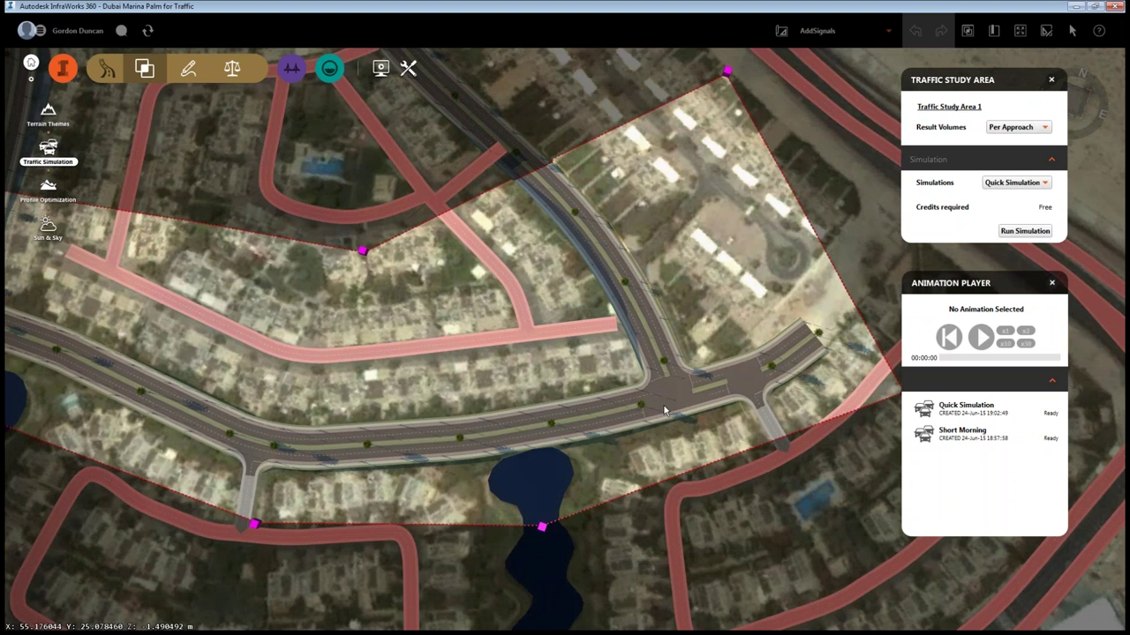
scroll(664, 410, "up", 2)
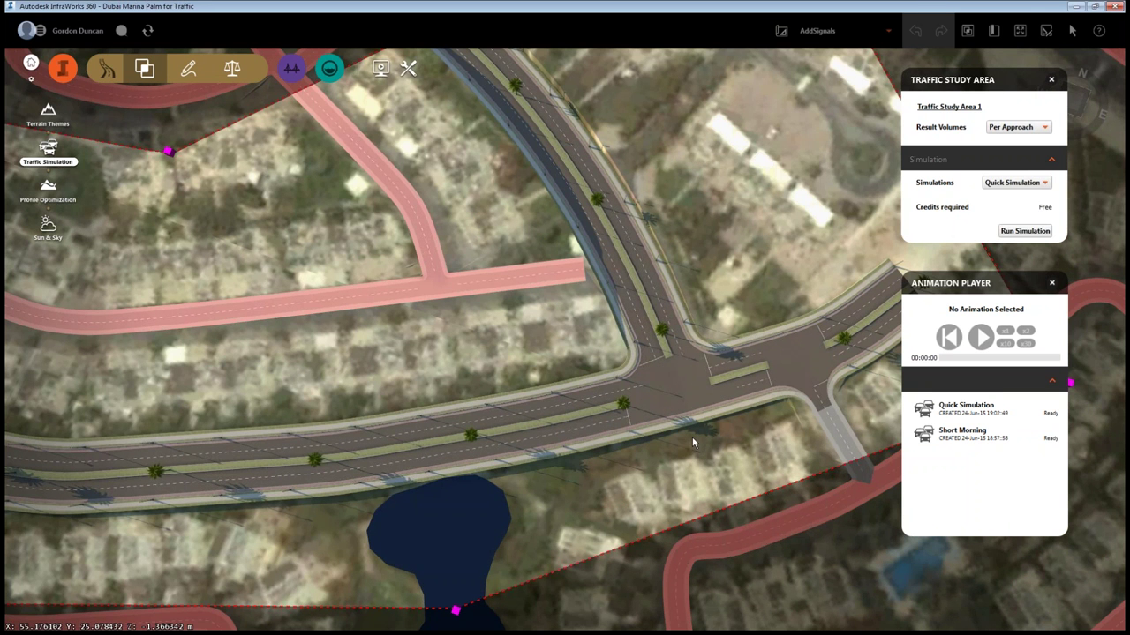
scroll(692, 437, "up", 1)
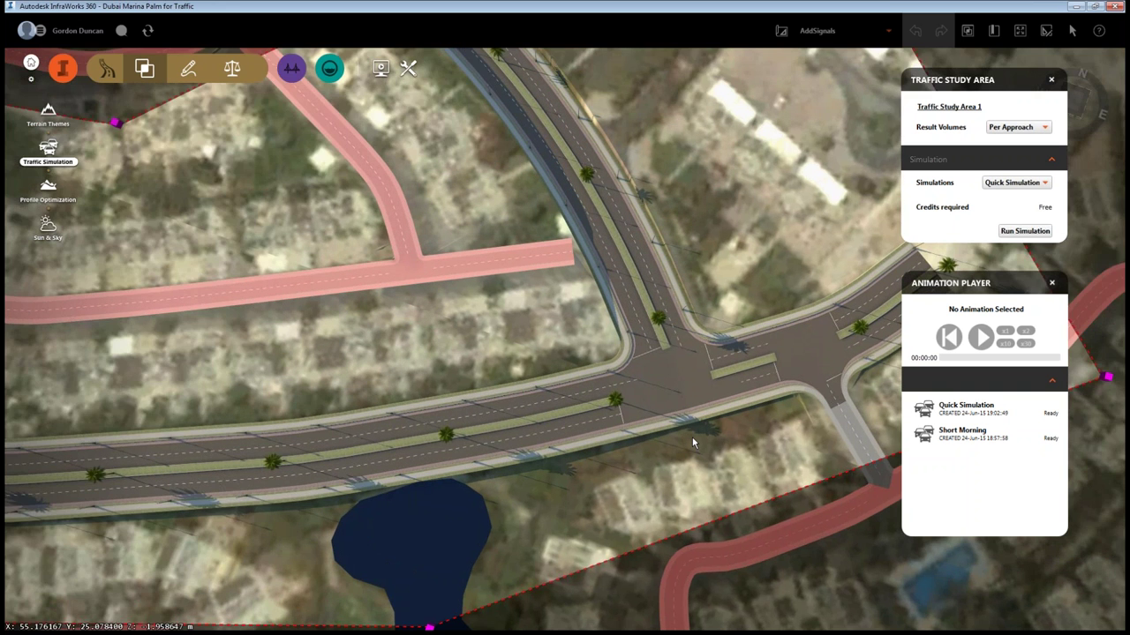
scroll(691, 437, "up", 1)
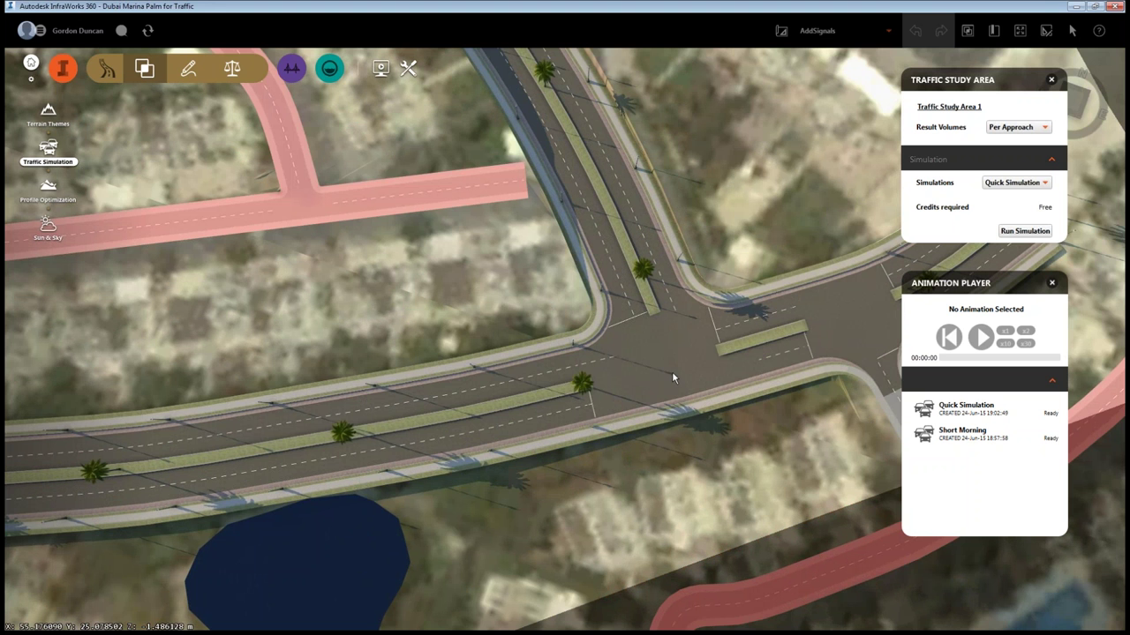
Open the Traffic Analyst panel for the AddSignals study area and zoom onto the T-junction.
right_click(645, 360)
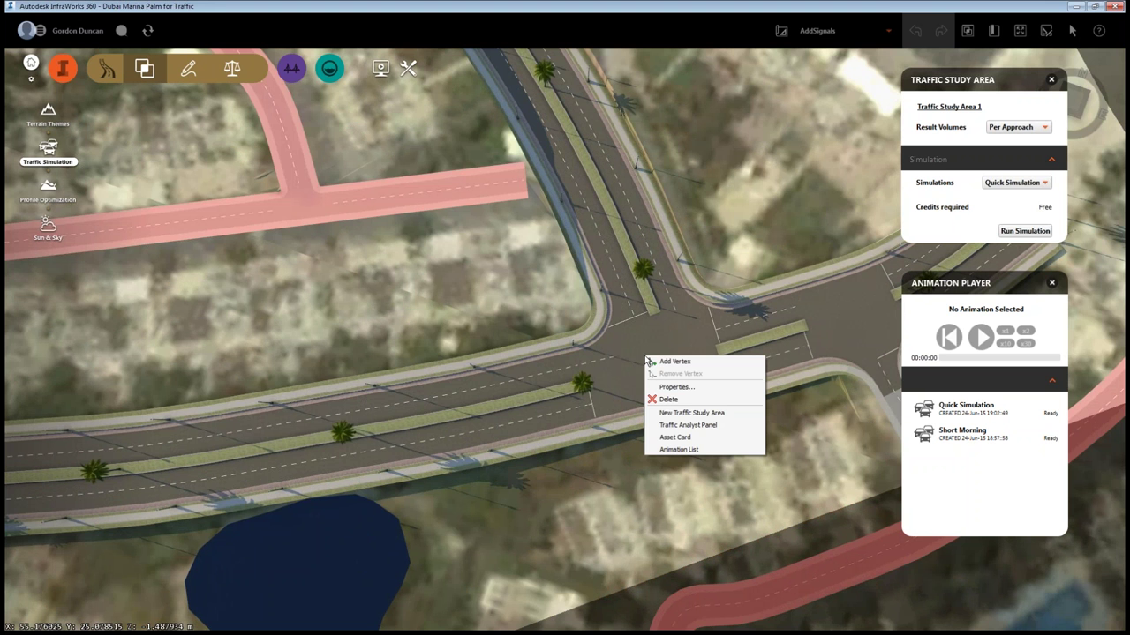
left_click(687, 426)
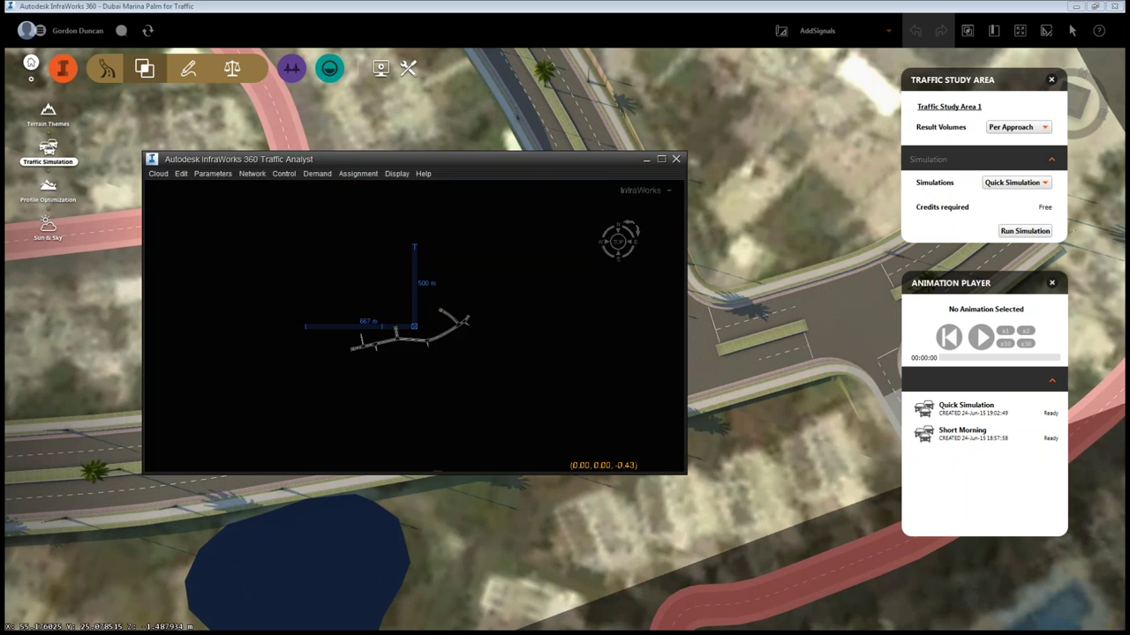
left_click_drag(482, 160, 402, 55)
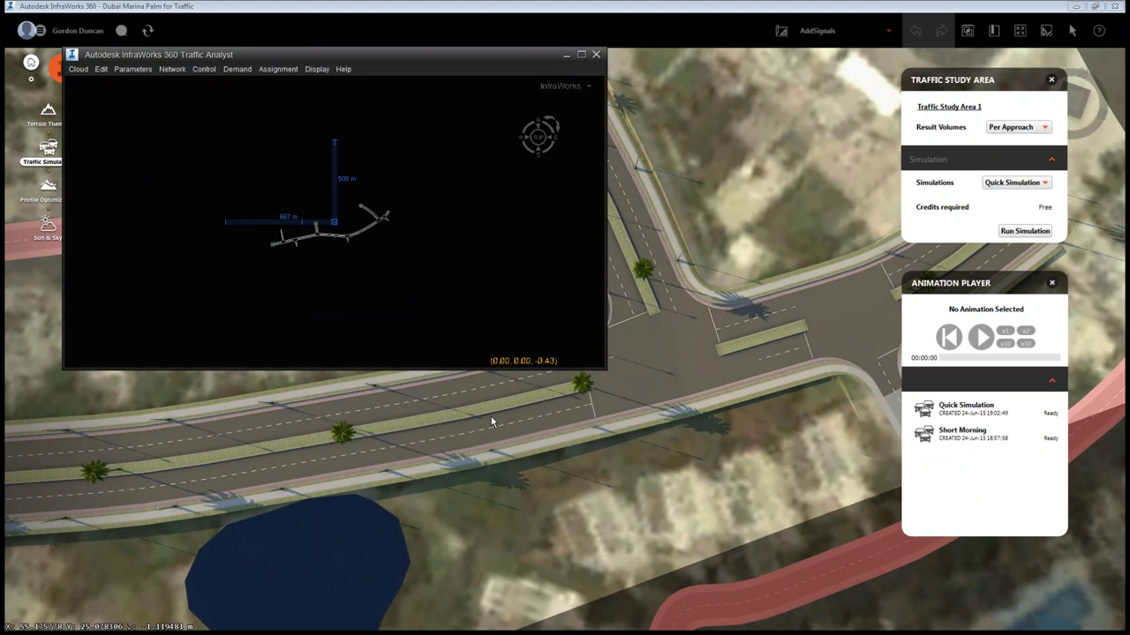
scroll(379, 257, "up", 5)
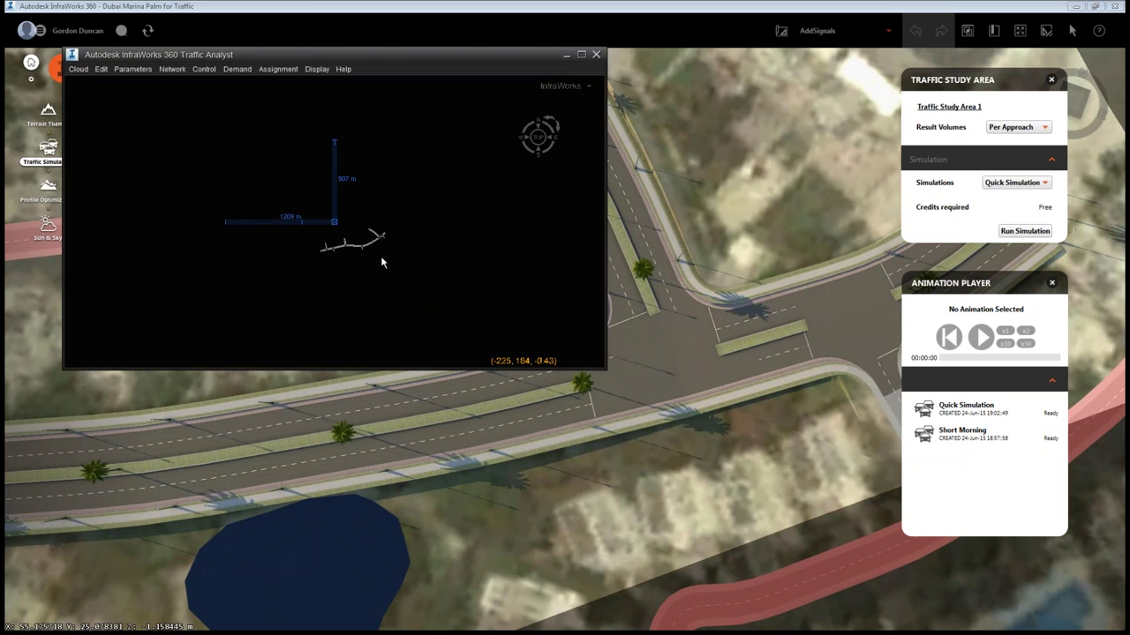
scroll(319, 237, "up", 2)
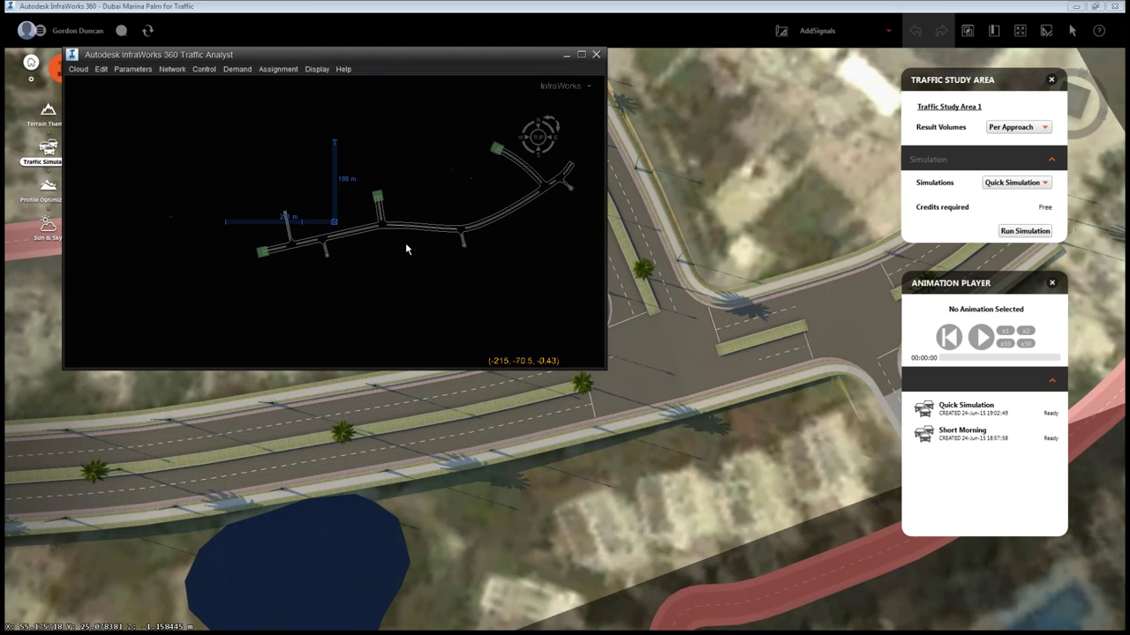
scroll(405, 243, "up", 3)
scroll(406, 246, "up", 2)
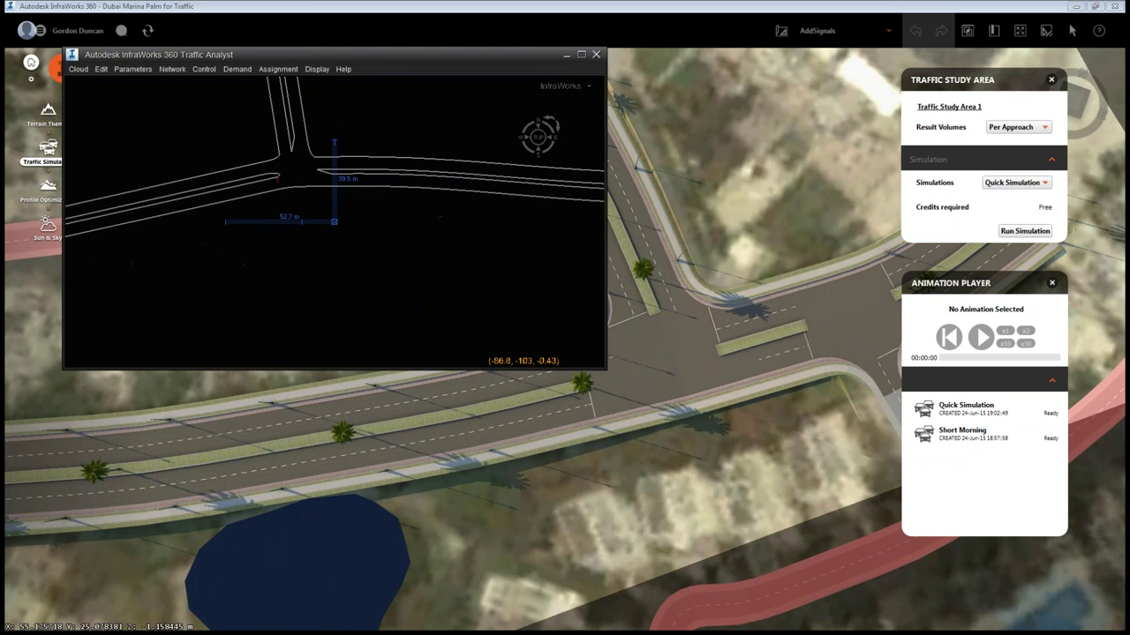
middle_click_drag(371, 222, 408, 256)
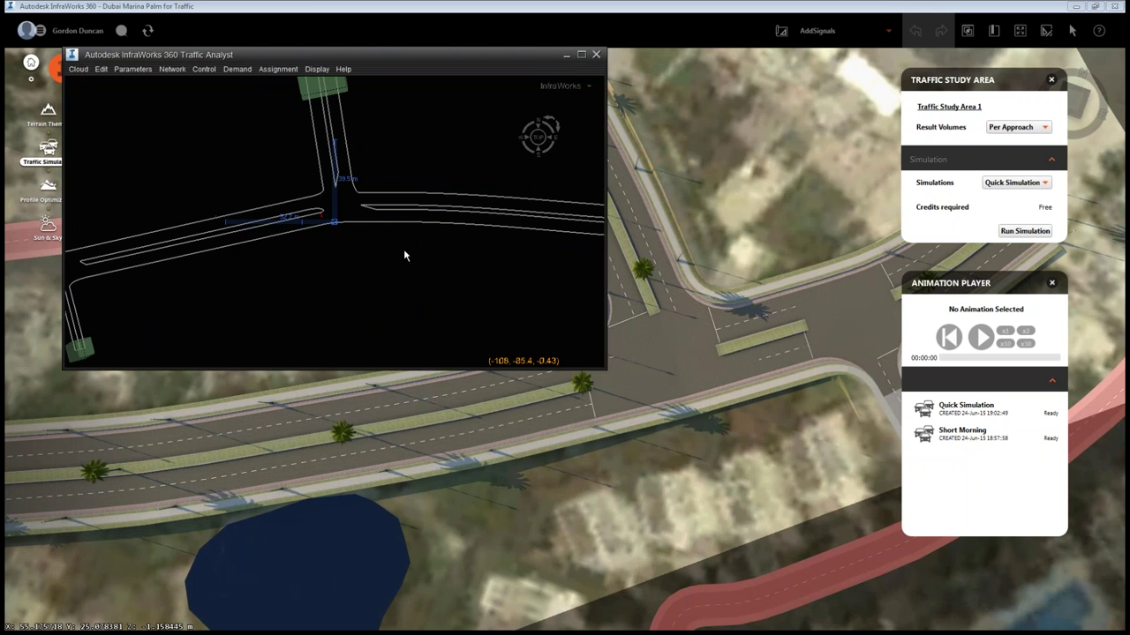
left_click_drag(382, 55, 609, 88)
scroll(579, 229, "up", 3)
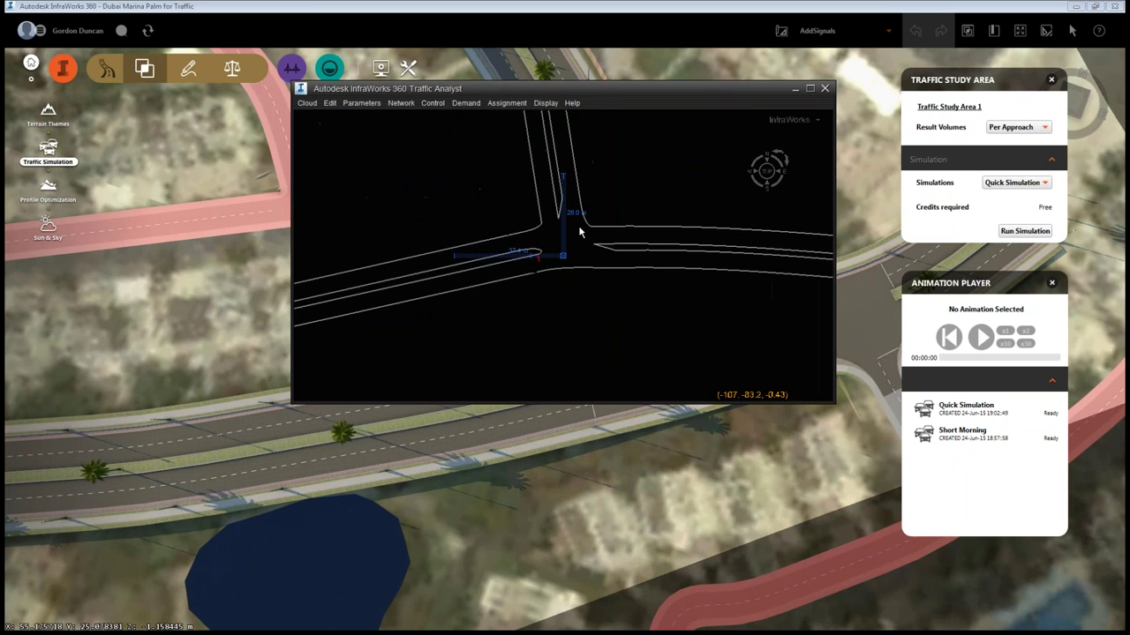
Select Intersection 1 and open its Adjust control settings, then close them.
left_click(570, 300)
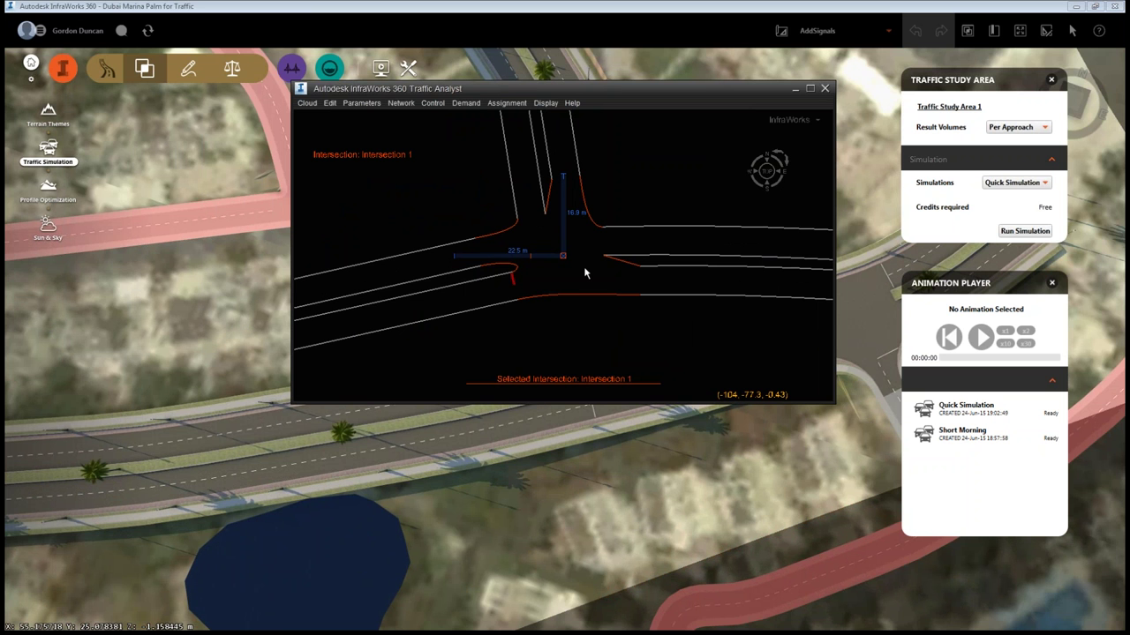
right_click(584, 274)
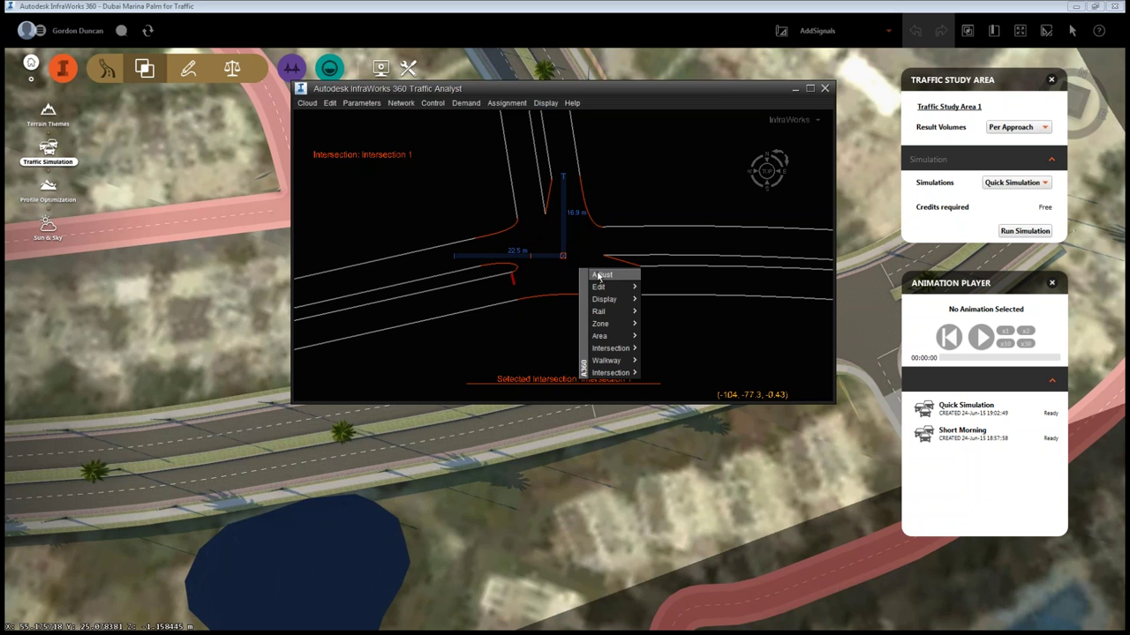
left_click(600, 275)
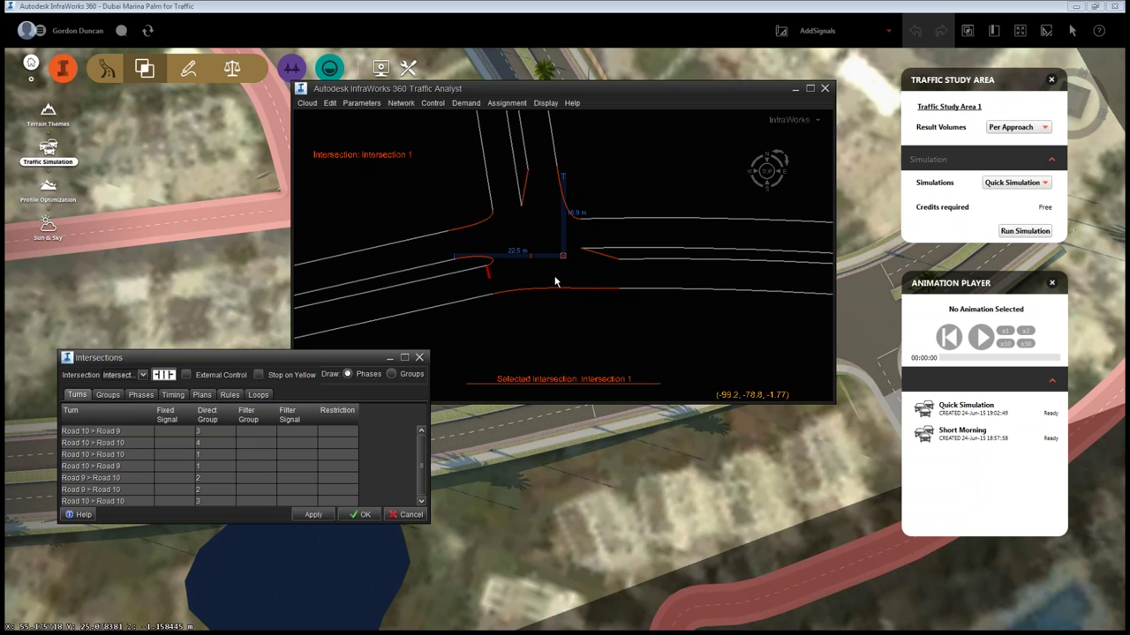
left_click(420, 358)
Reopen the Intersections dialog from Control and switch it to Intersection 4.
left_click(434, 103)
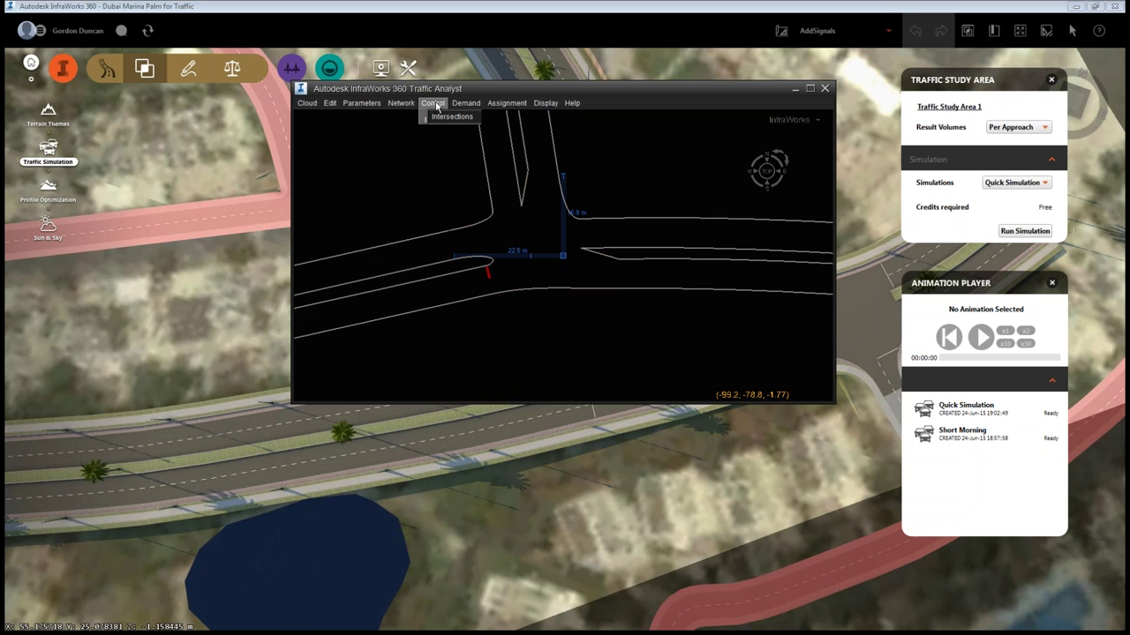
left_click(441, 118)
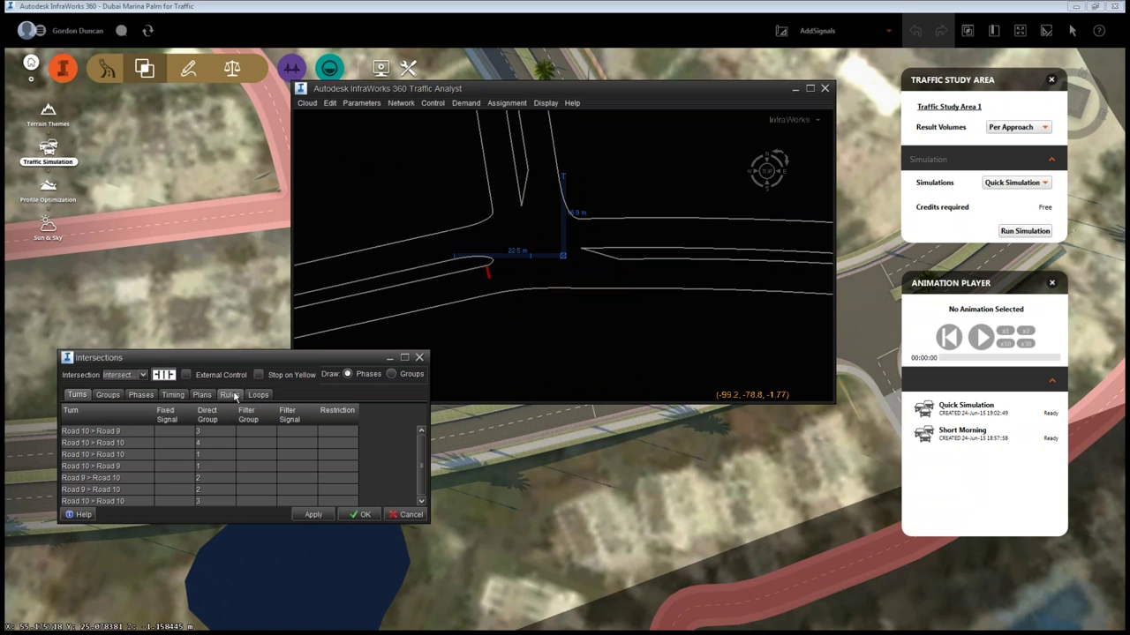
left_click(145, 376)
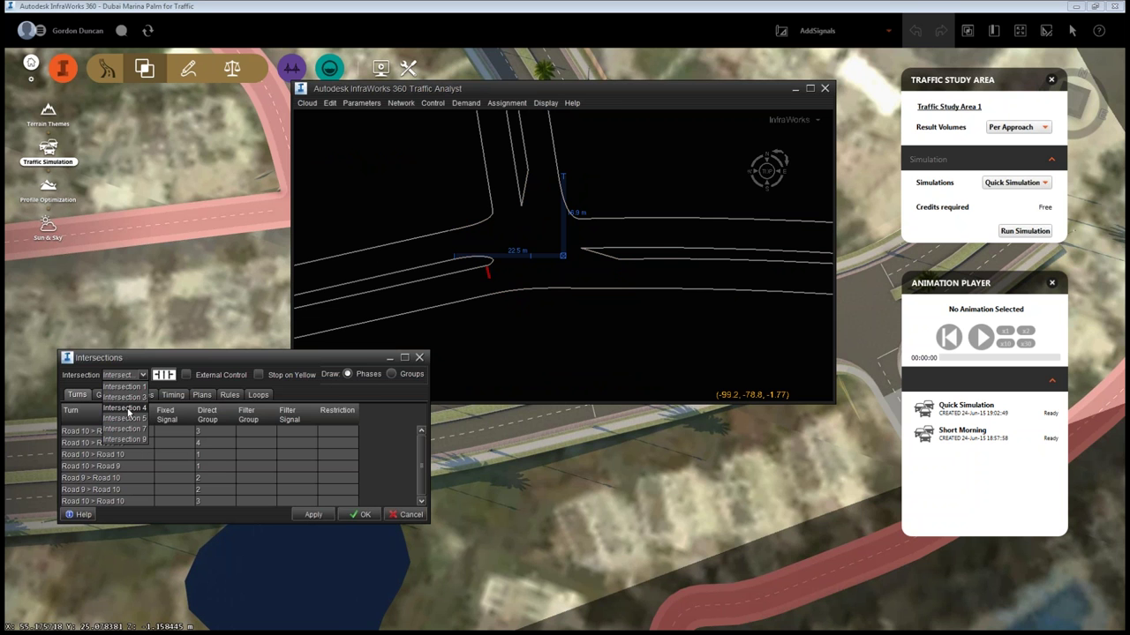
left_click(124, 408)
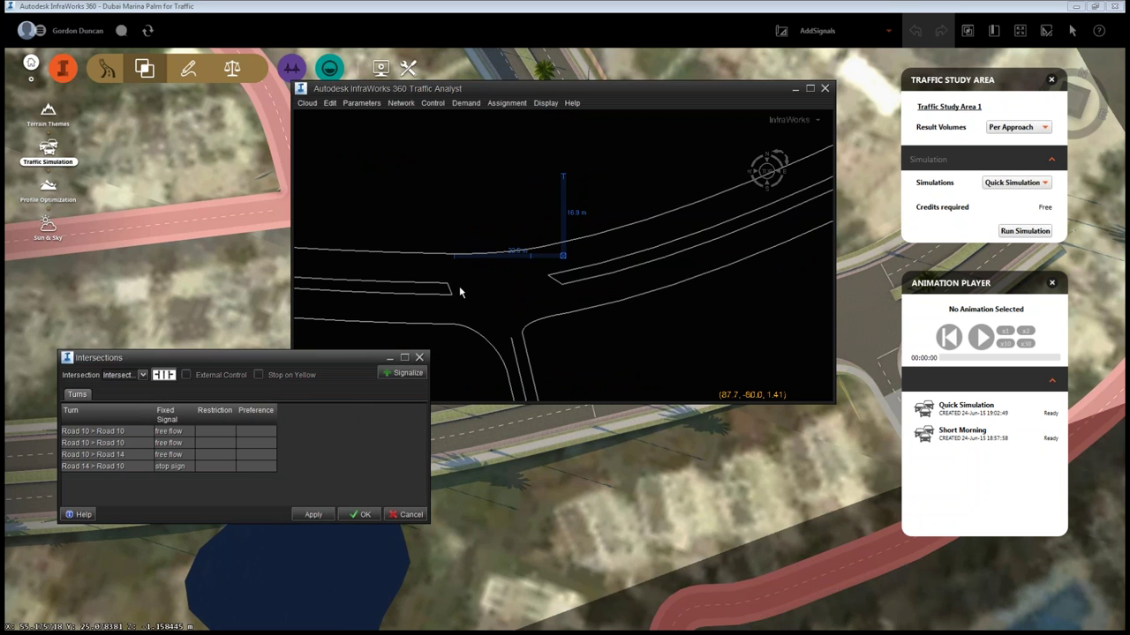
Switch the Intersections dialog to another intersection and rotate the network view around it.
left_click(142, 375)
left_click(128, 418)
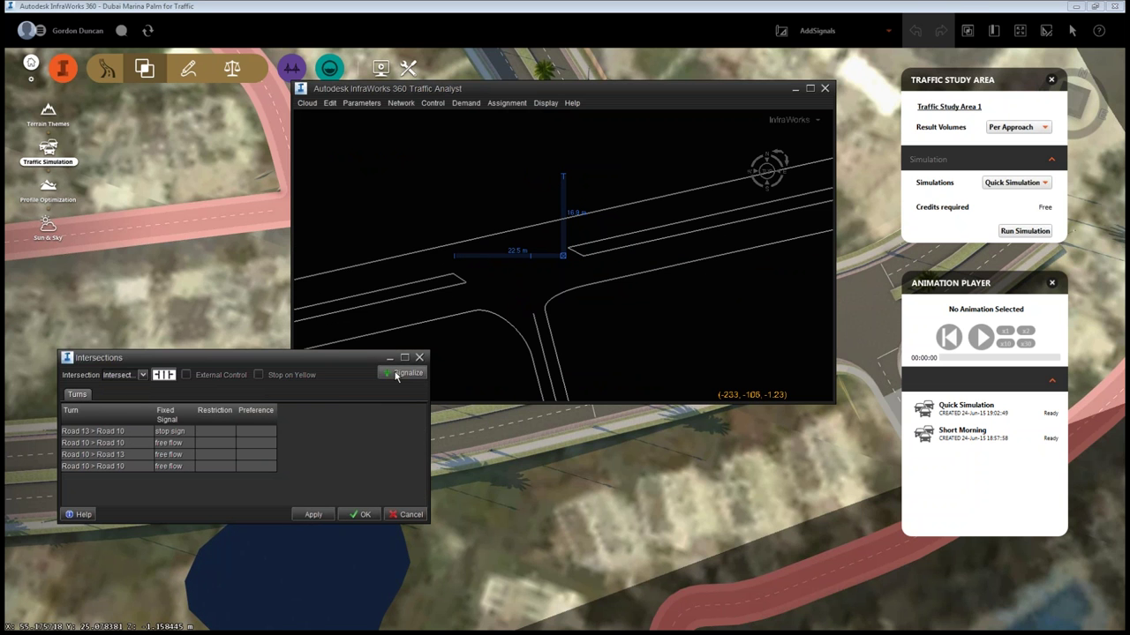
scroll(639, 298, "up", 2)
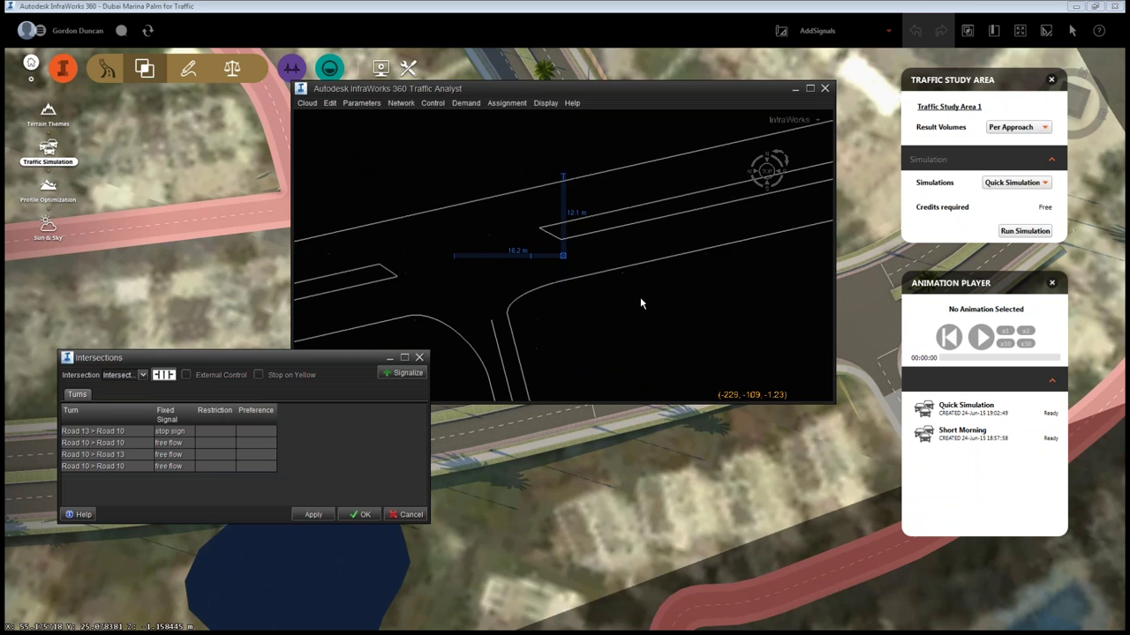
scroll(641, 304, "down", 5)
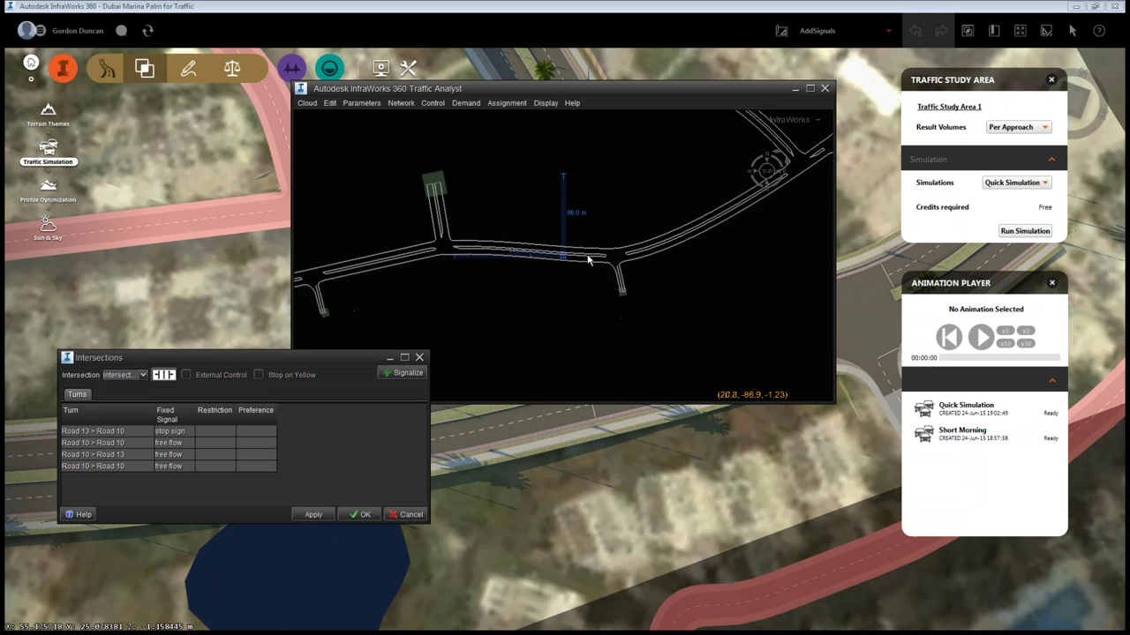
scroll(589, 259, "up", 3)
left_click_drag(574, 282, 482, 301)
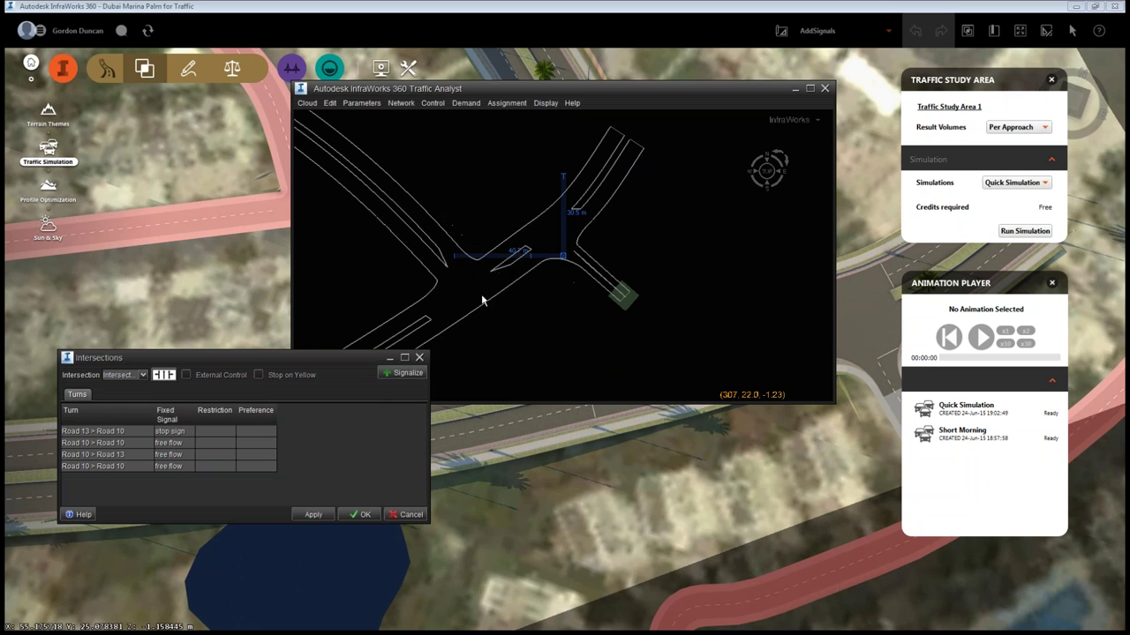
Select Intersection 9, review its signal groups and phases, then switch to Intersection 3.
left_click(488, 302)
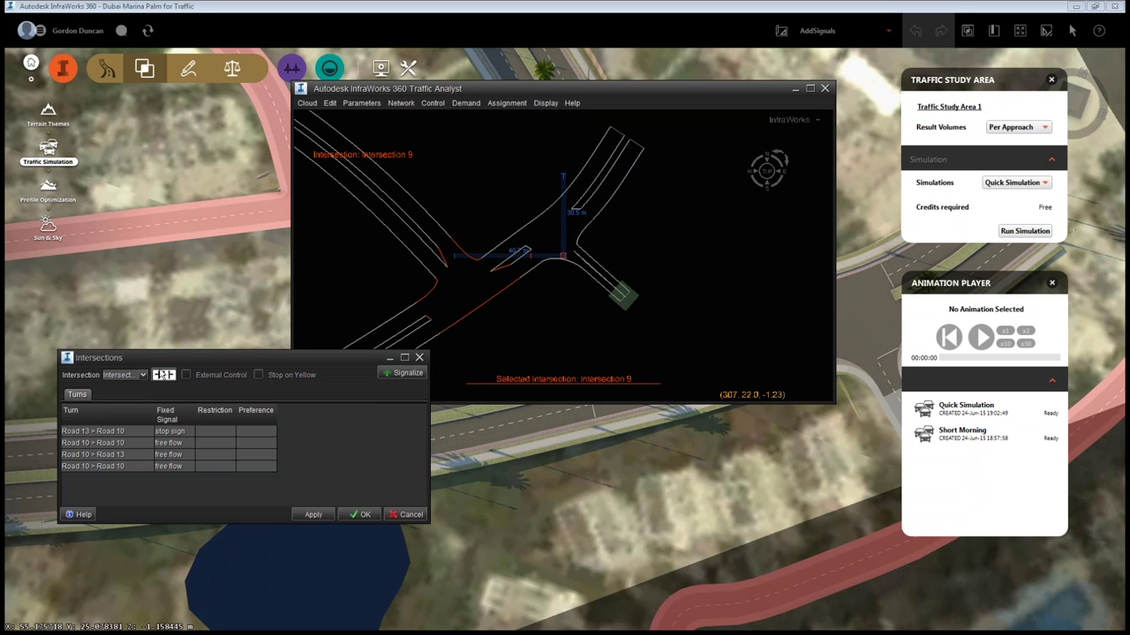
left_click(143, 375)
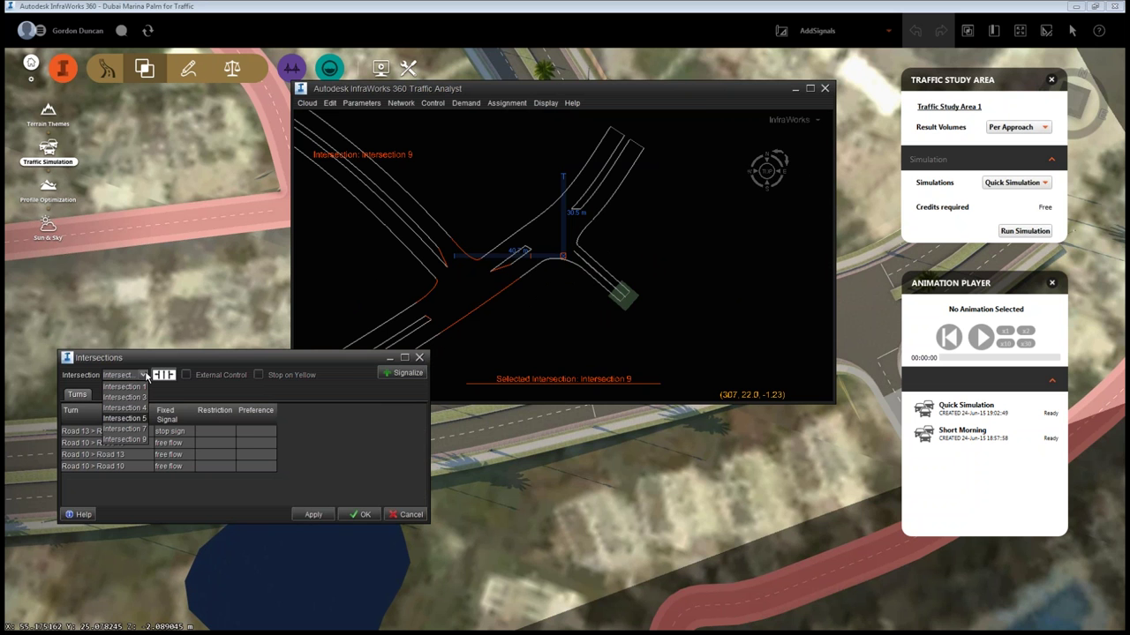
left_click(137, 439)
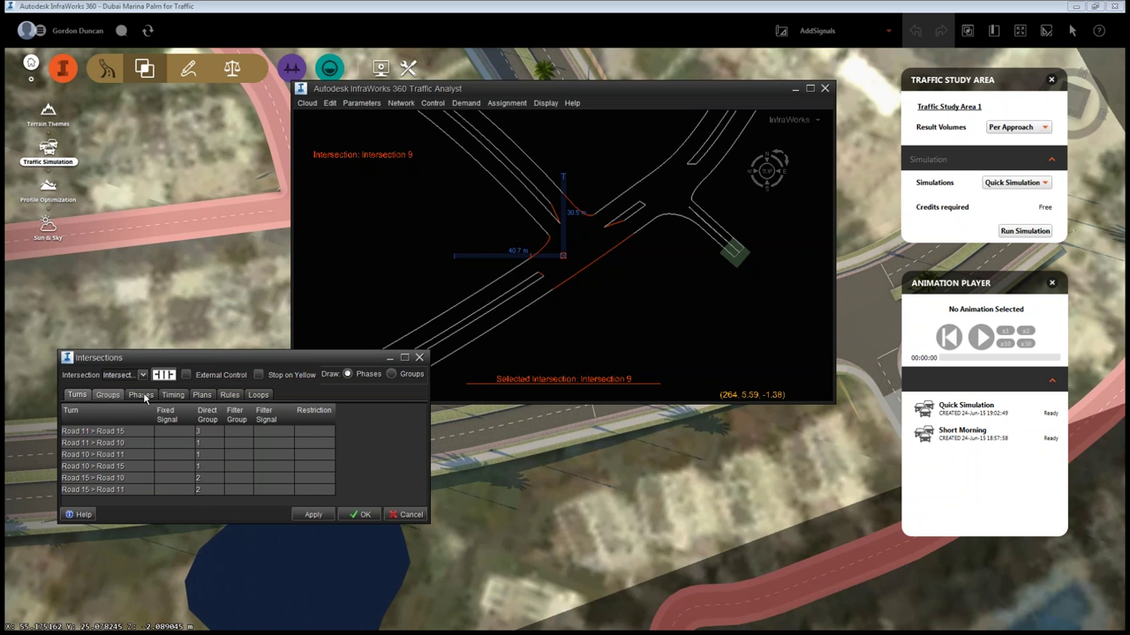
left_click(109, 396)
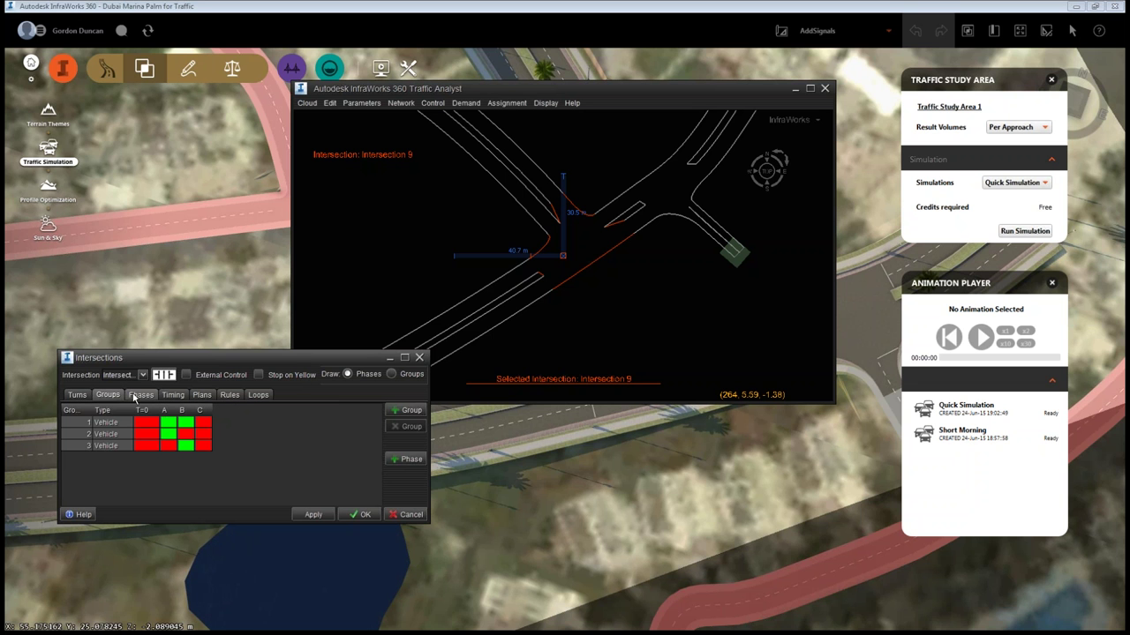
left_click(138, 395)
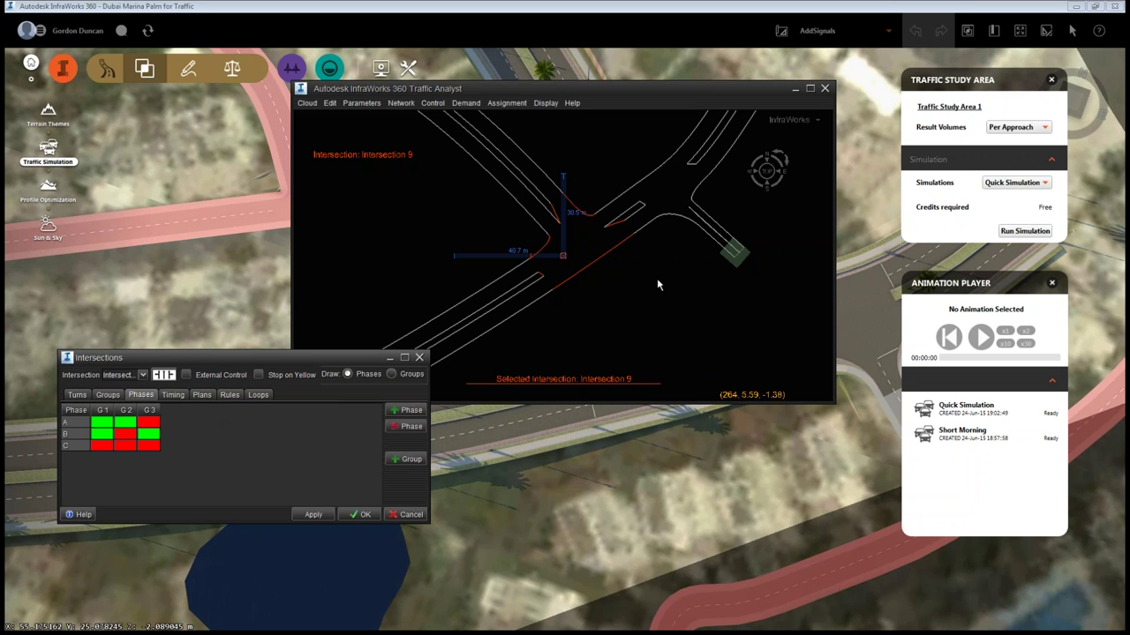
left_click(142, 376)
left_click(138, 398)
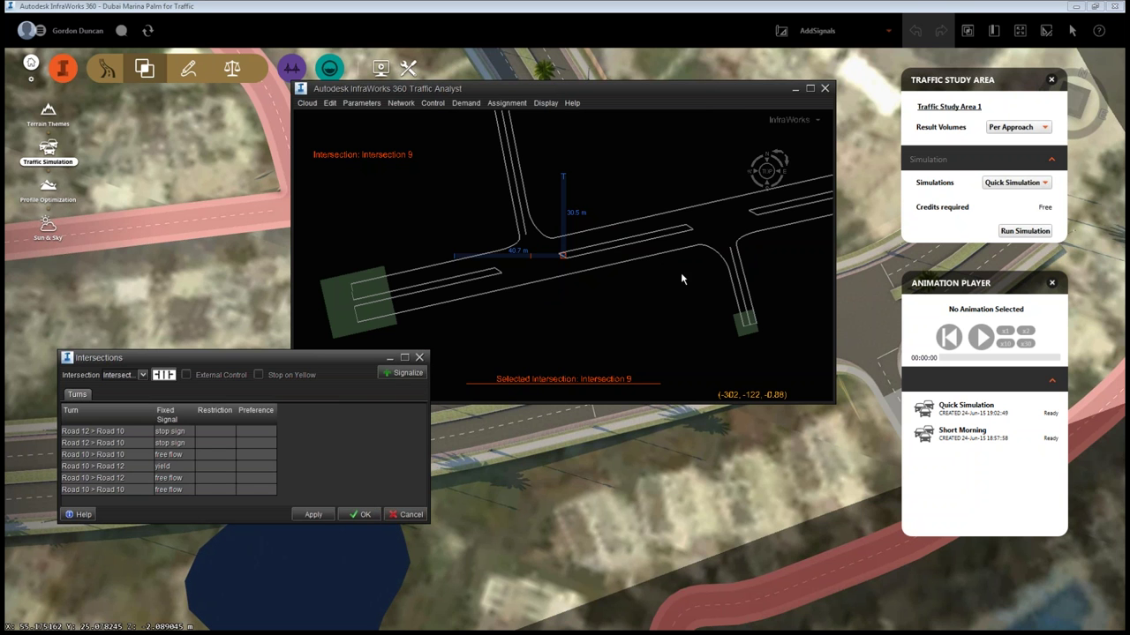
Keep Intersection 9's first turn as a stop sign and rotate the network view around it.
left_click(179, 432)
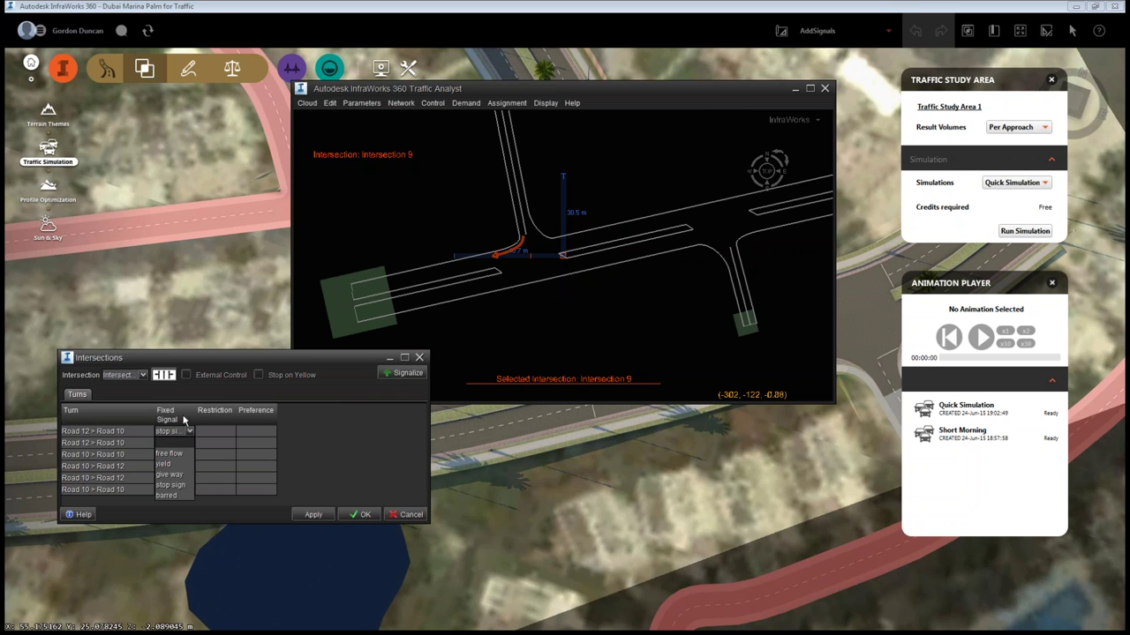
left_click(188, 430)
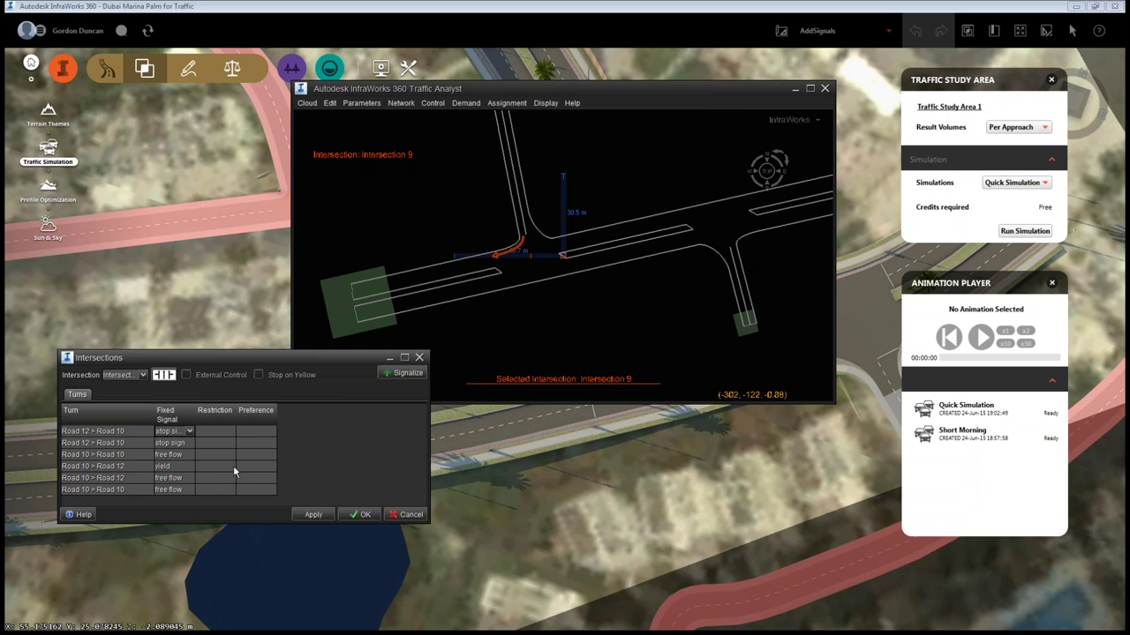
left_click(621, 317)
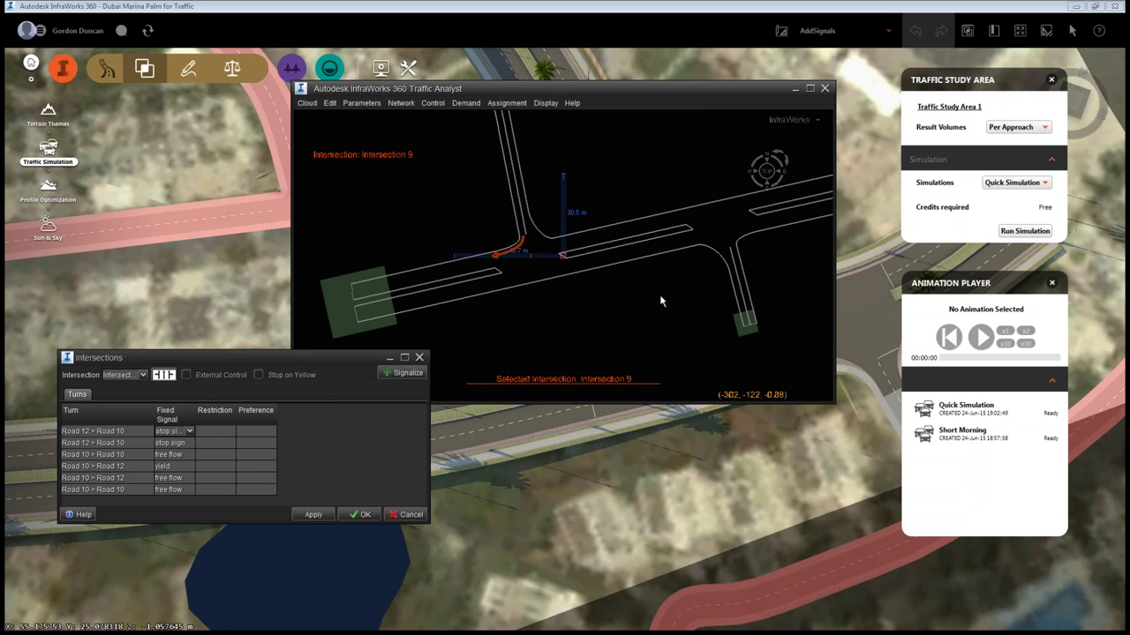
left_click_drag(663, 302, 450, 300)
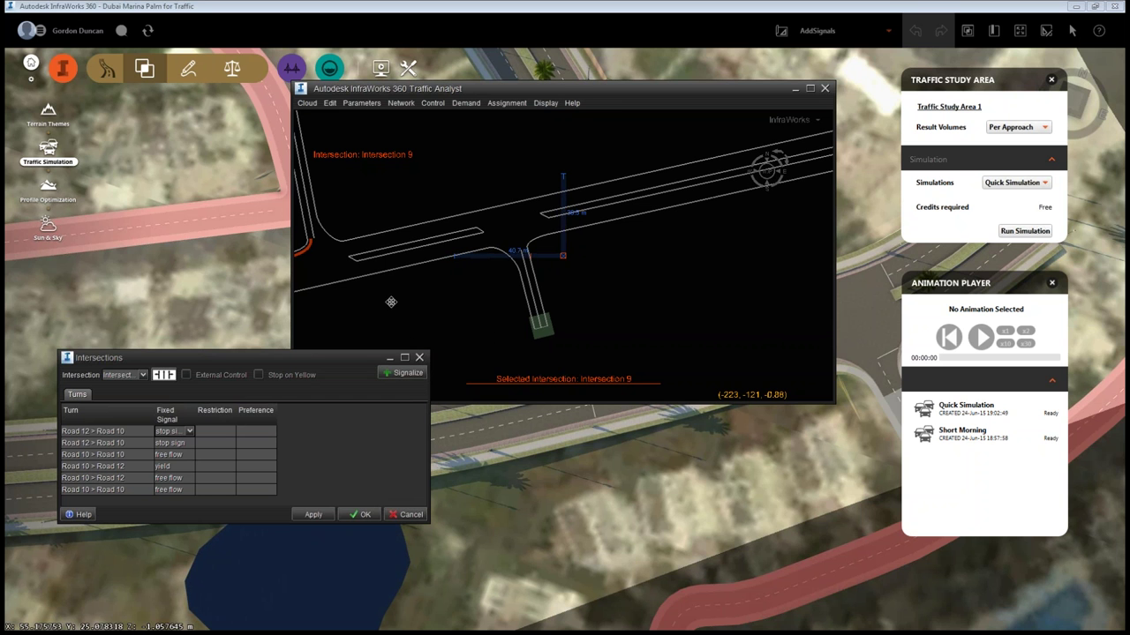
Signalize Intersection 9 with three vehicle groups G1–G3 and show the phase-by-group grid.
left_click(404, 374)
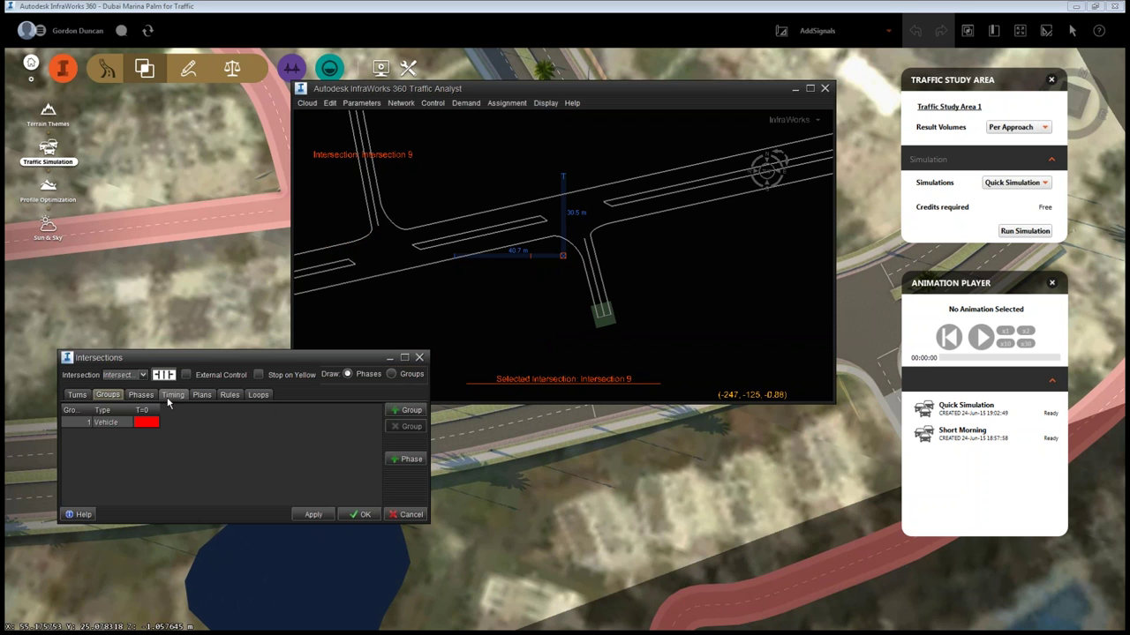
left_click(408, 412)
left_click(407, 412)
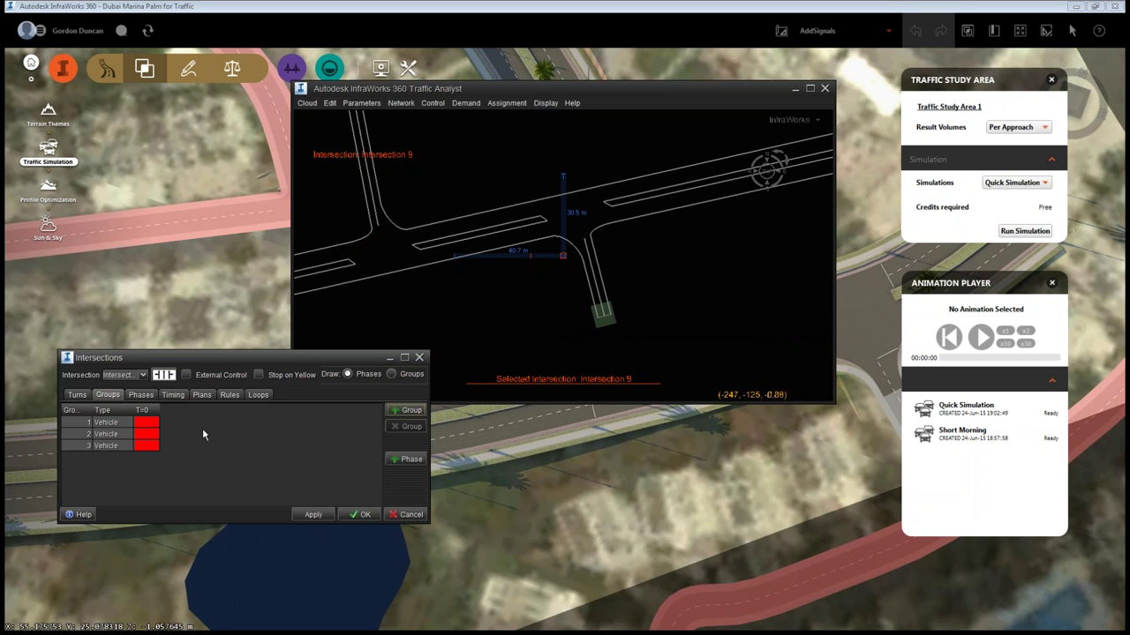
left_click(140, 396)
left_click(718, 269)
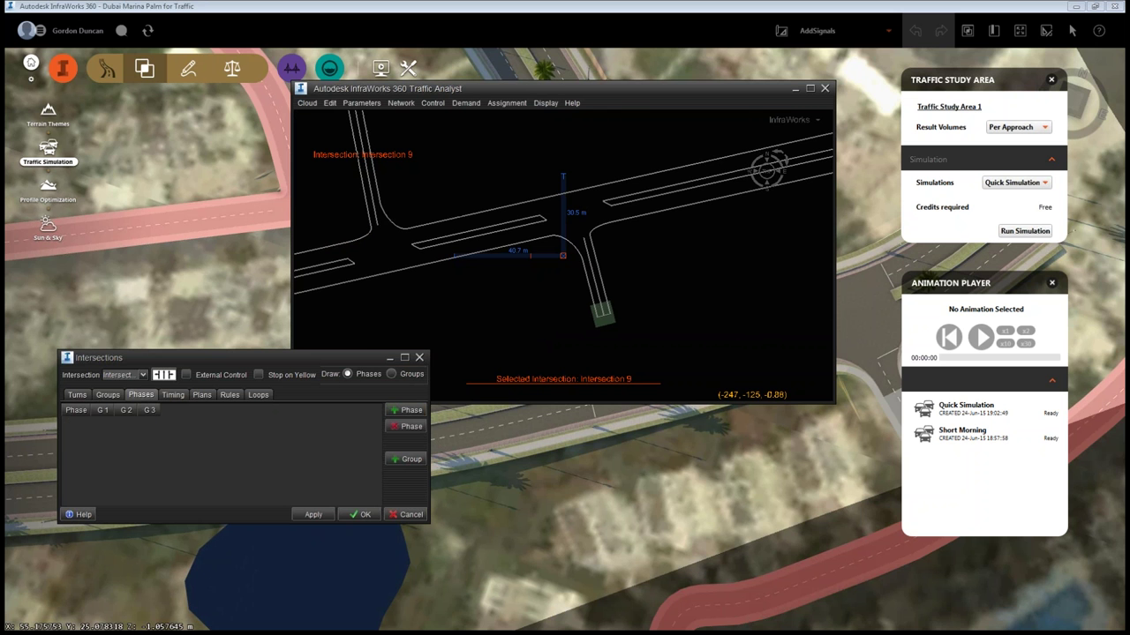
mouse_move(719, 269)
left_mouse_down()
mouse_move(668, 265)
mouse_move(659, 278)
mouse_move(662, 265)
mouse_move(617, 292)
left_mouse_up()
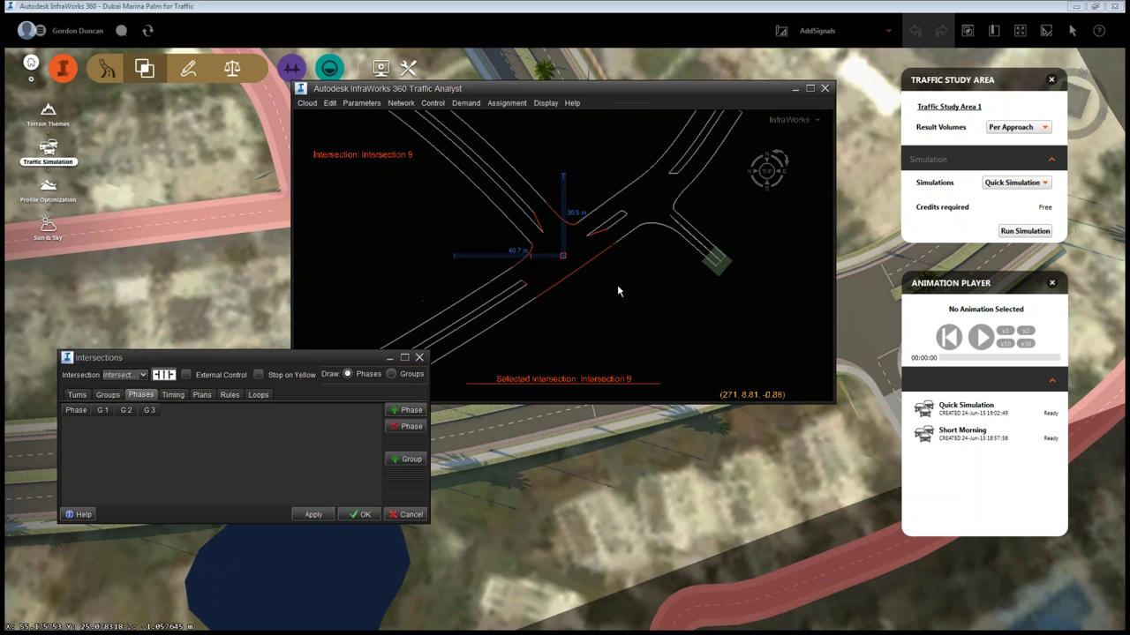
scroll(618, 291, "up", 5)
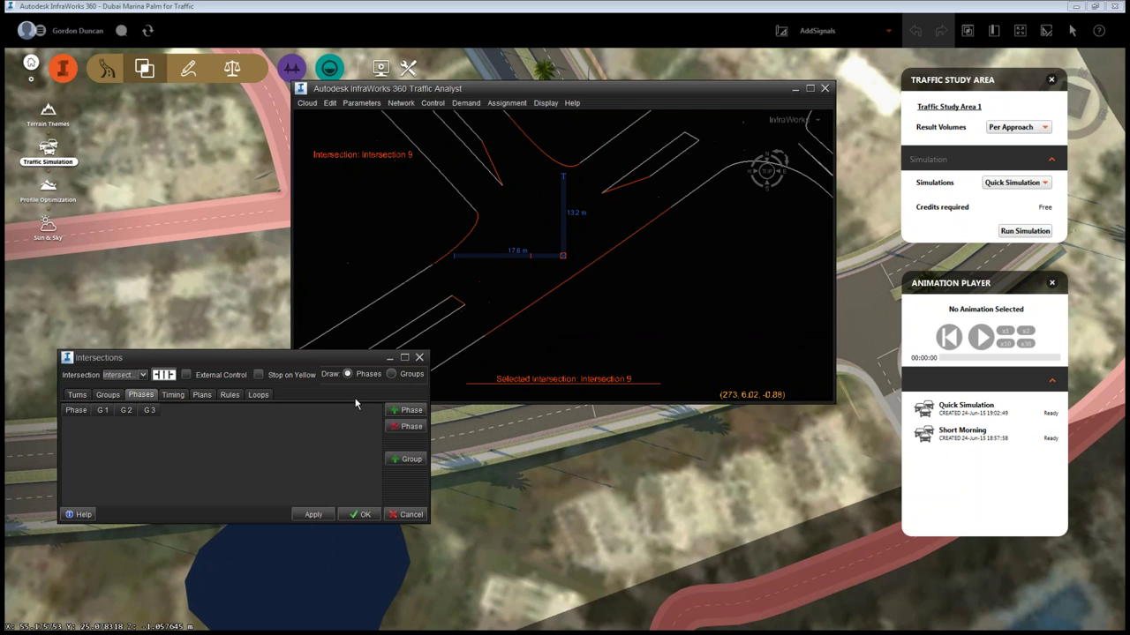
left_click(653, 305)
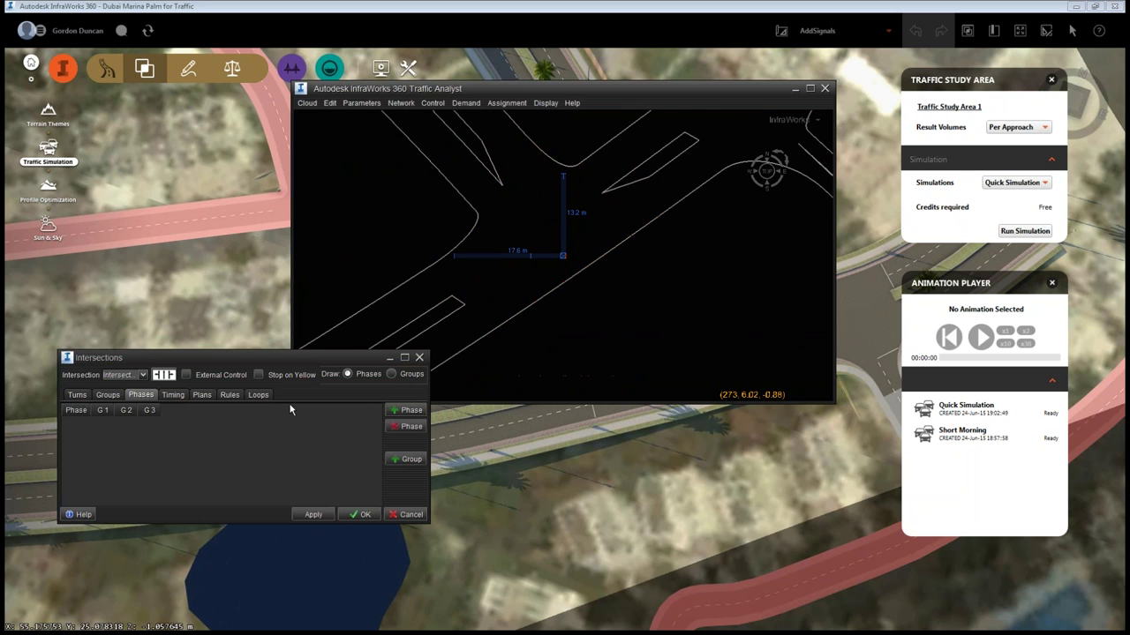
Switch to another signalized intersection and preview its phases A, B and C.
left_click(142, 374)
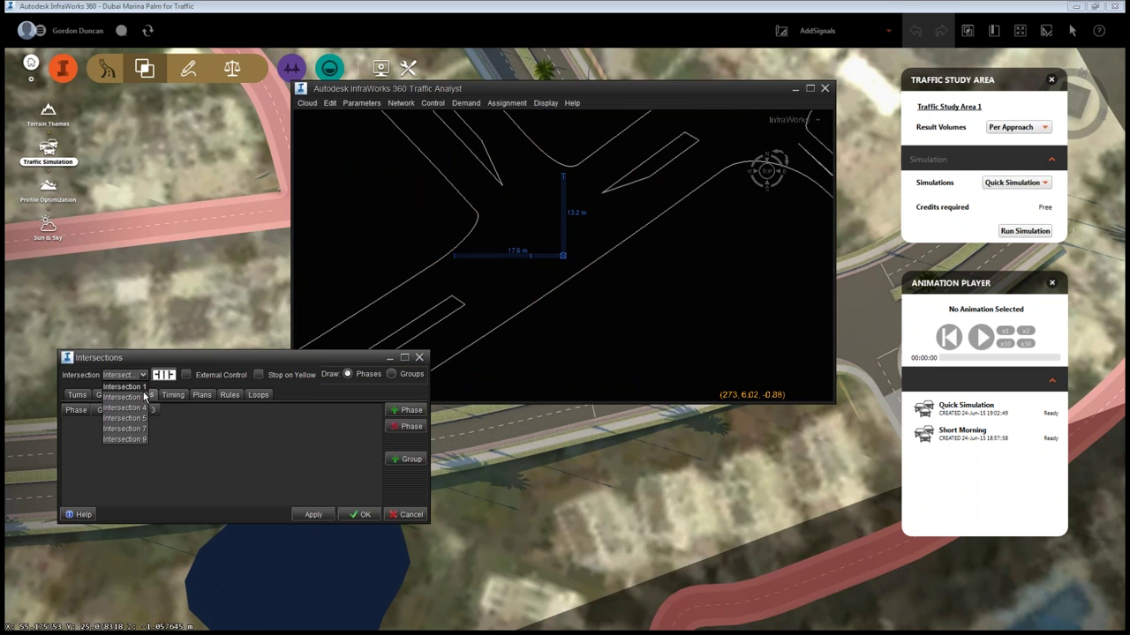
left_click(123, 401)
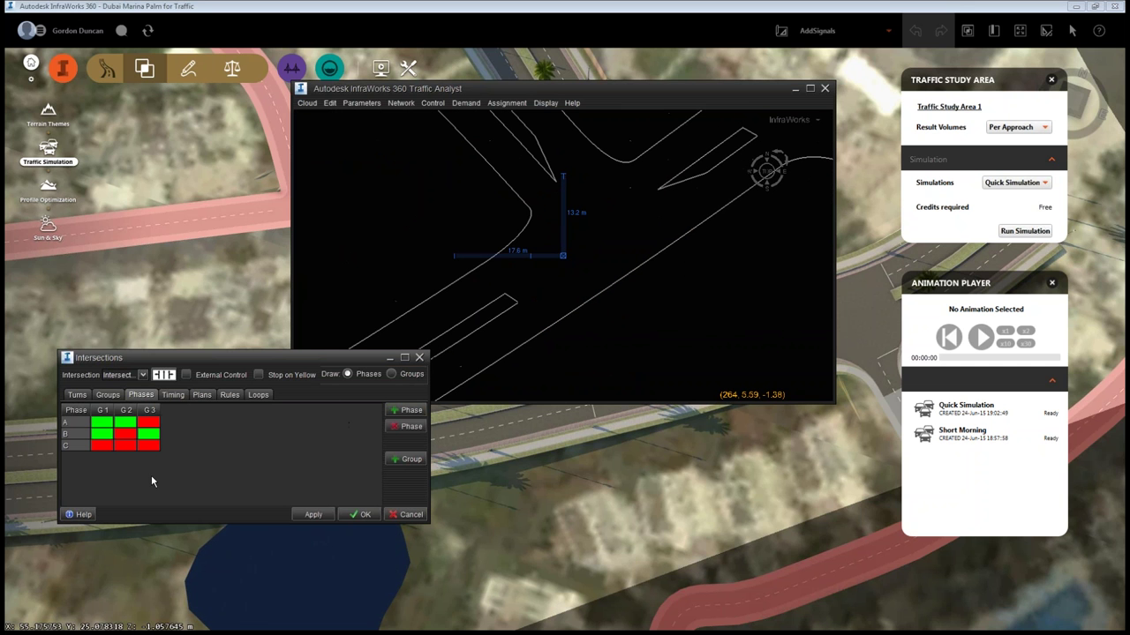
left_click(75, 422)
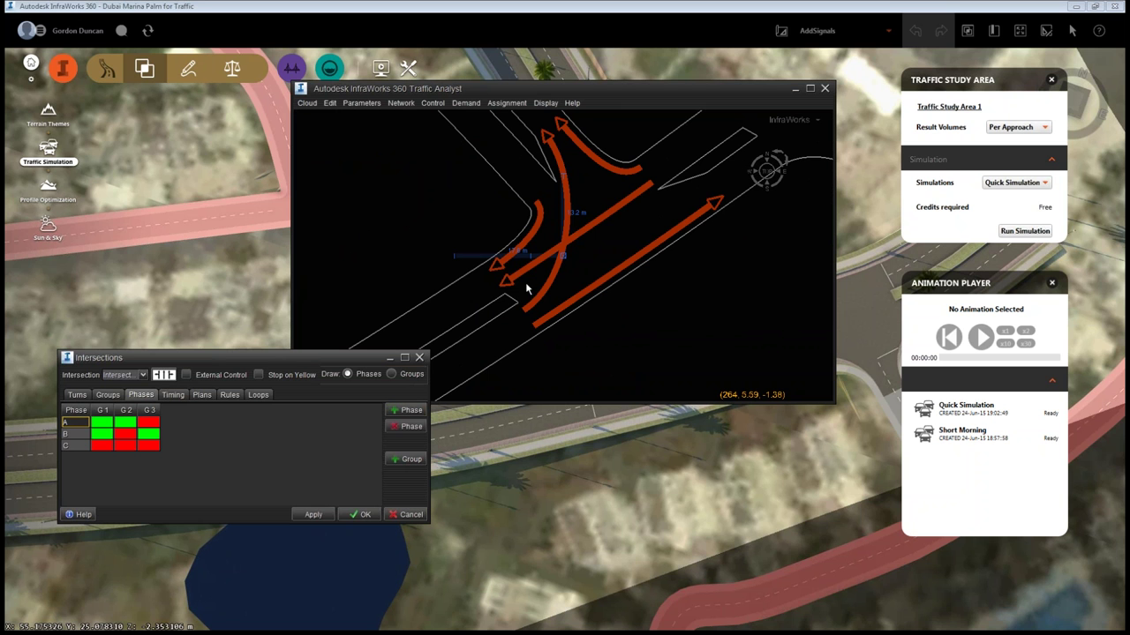
left_click(69, 436)
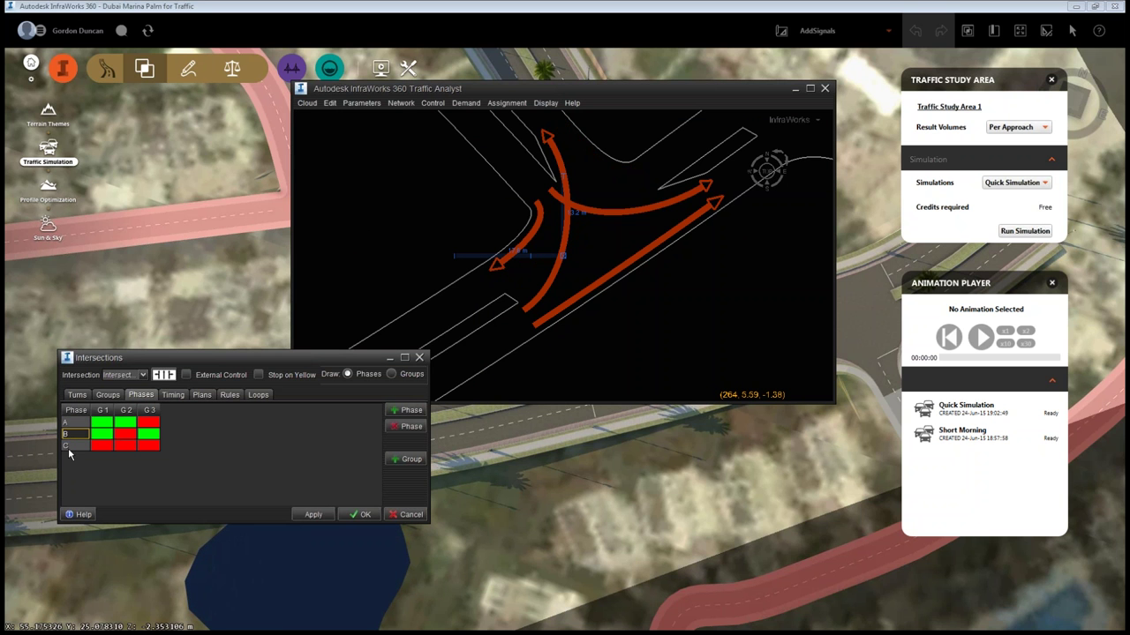
left_click(69, 447)
left_click(72, 426)
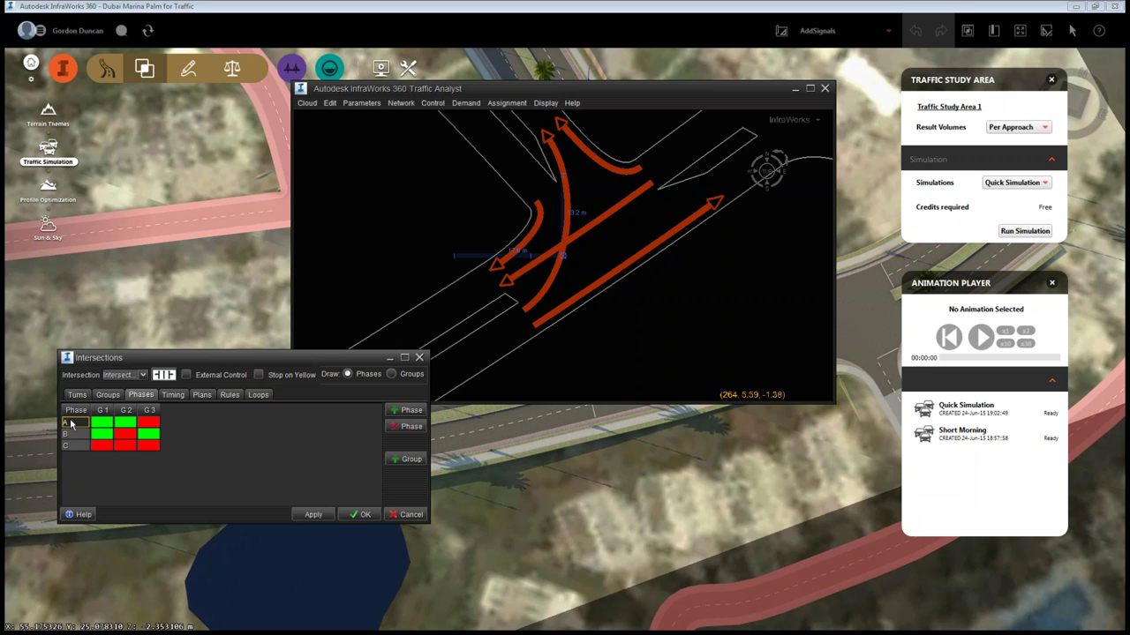
Move the Intersections dialog aside, recheck phases B and C, and view the signal groups.
left_click_drag(188, 359, 236, 434)
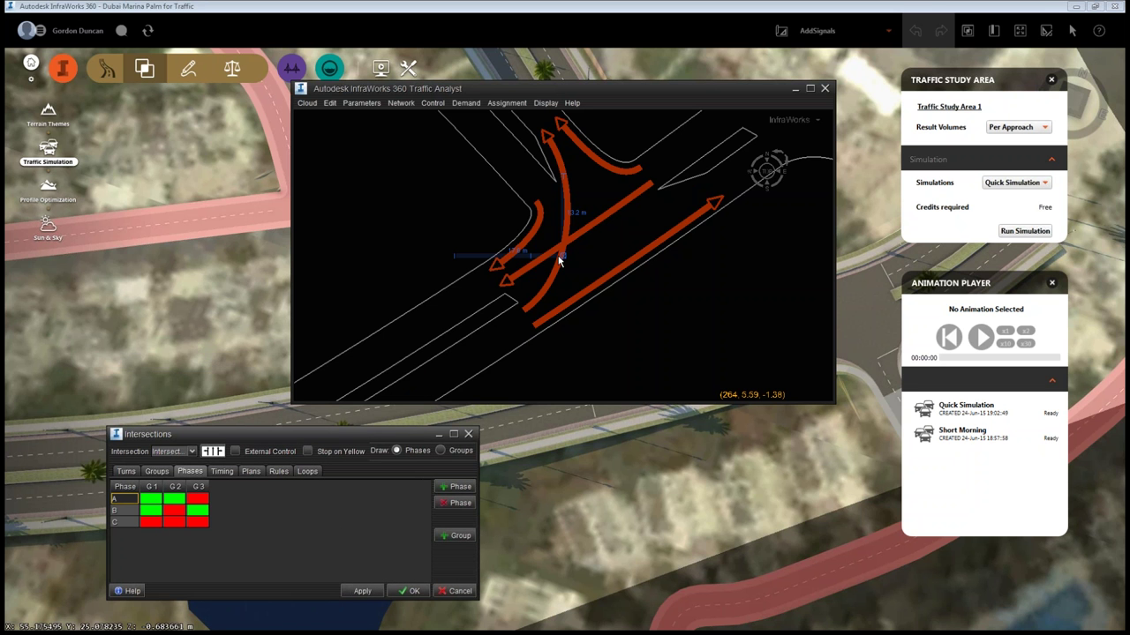
left_click(121, 512)
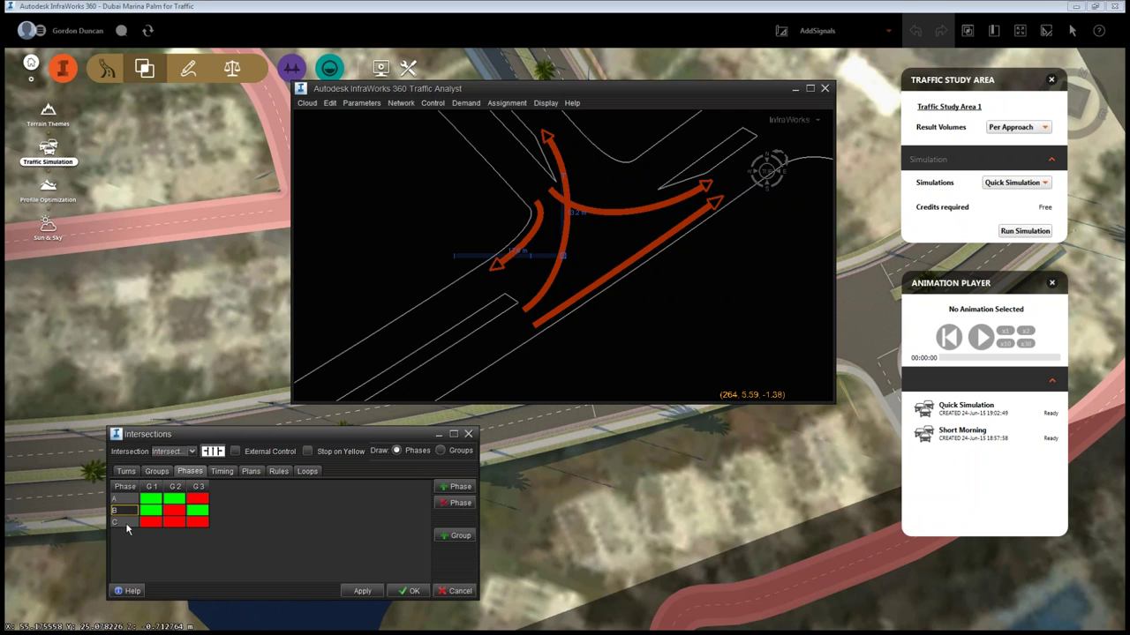
left_click(126, 526)
left_click(156, 472)
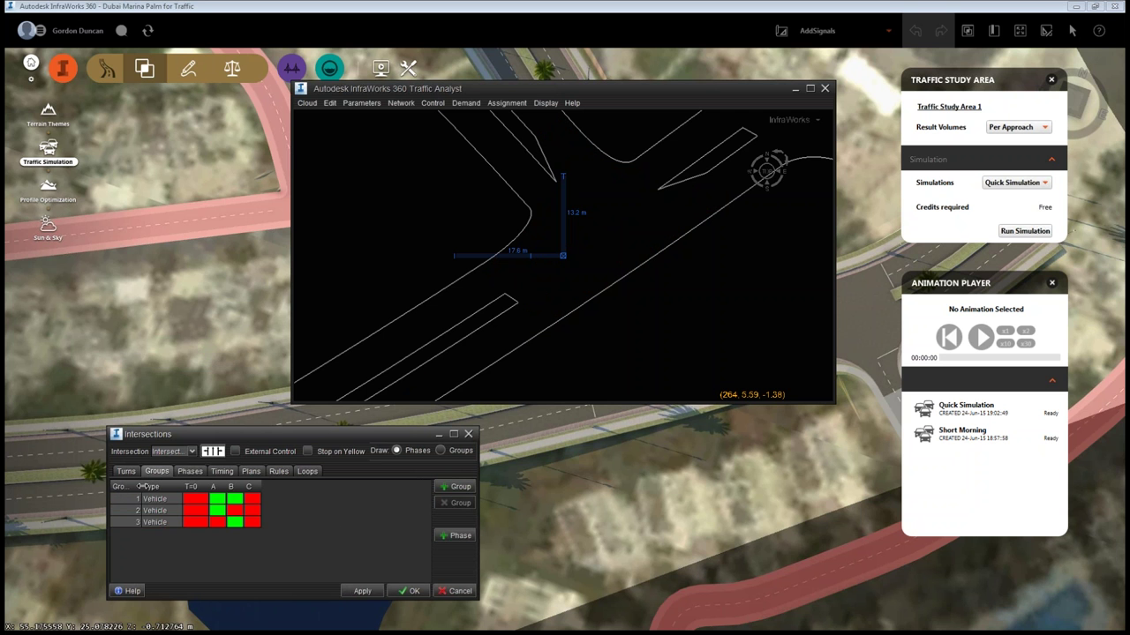
Widen the Group column and preview the movements of signal groups 1, 2 and 3.
left_click_drag(139, 487, 182, 487)
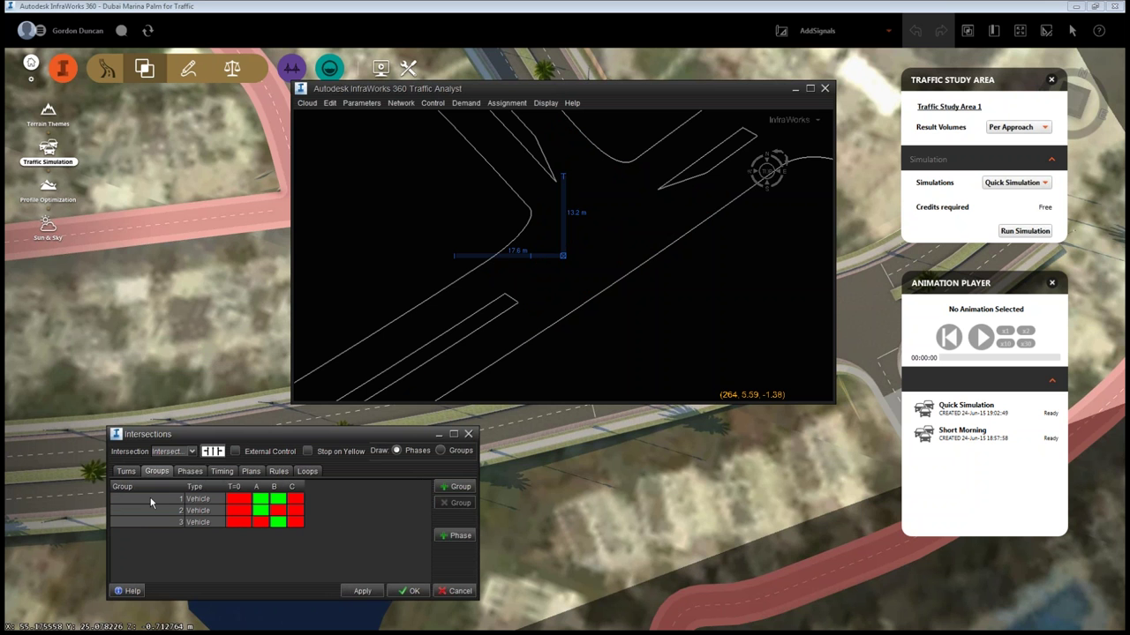
left_click(150, 499)
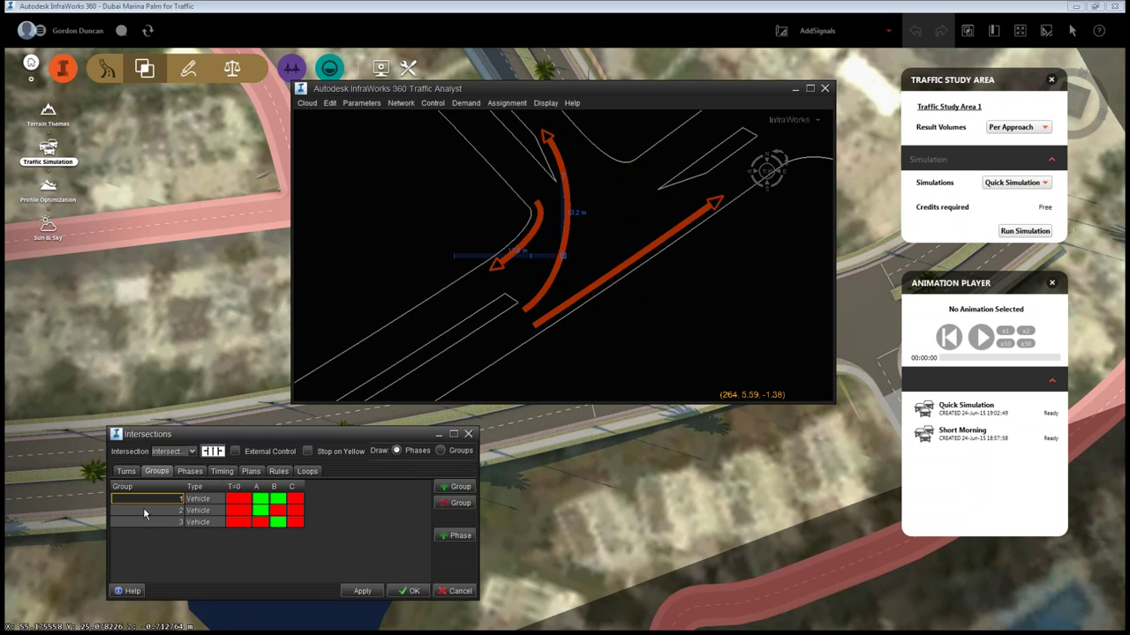
left_click(145, 511)
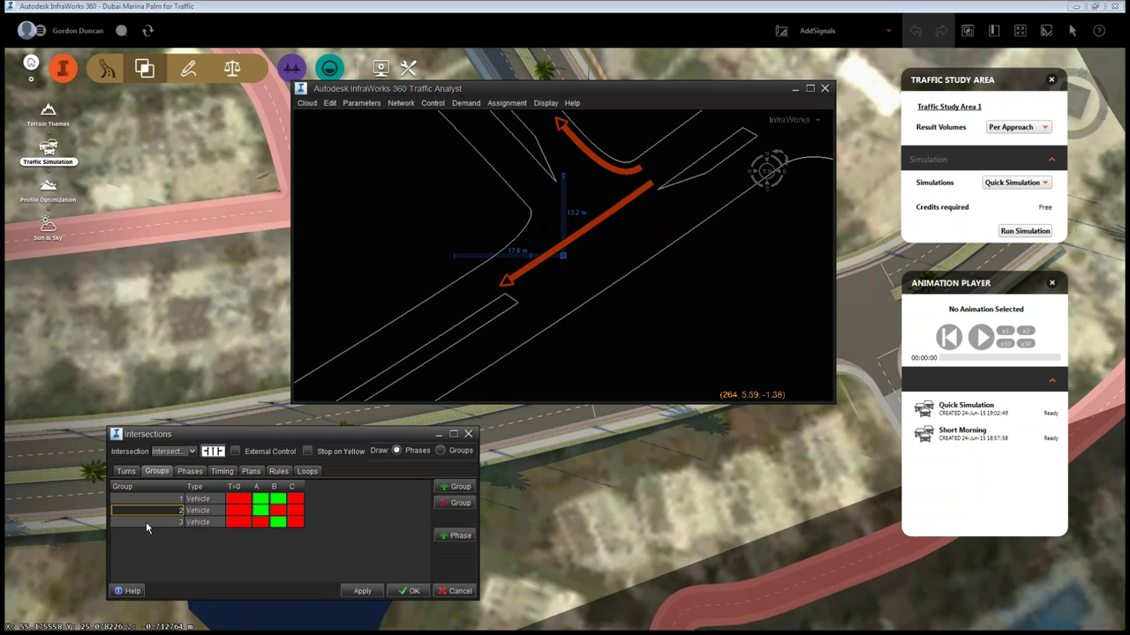
left_click(145, 524)
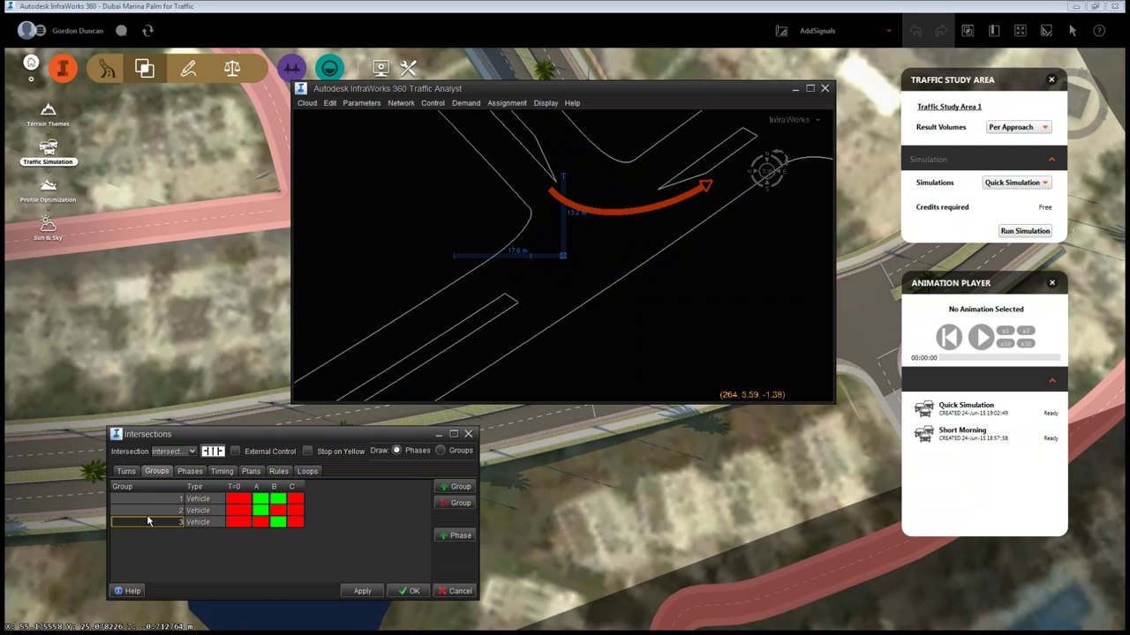
left_click(146, 501)
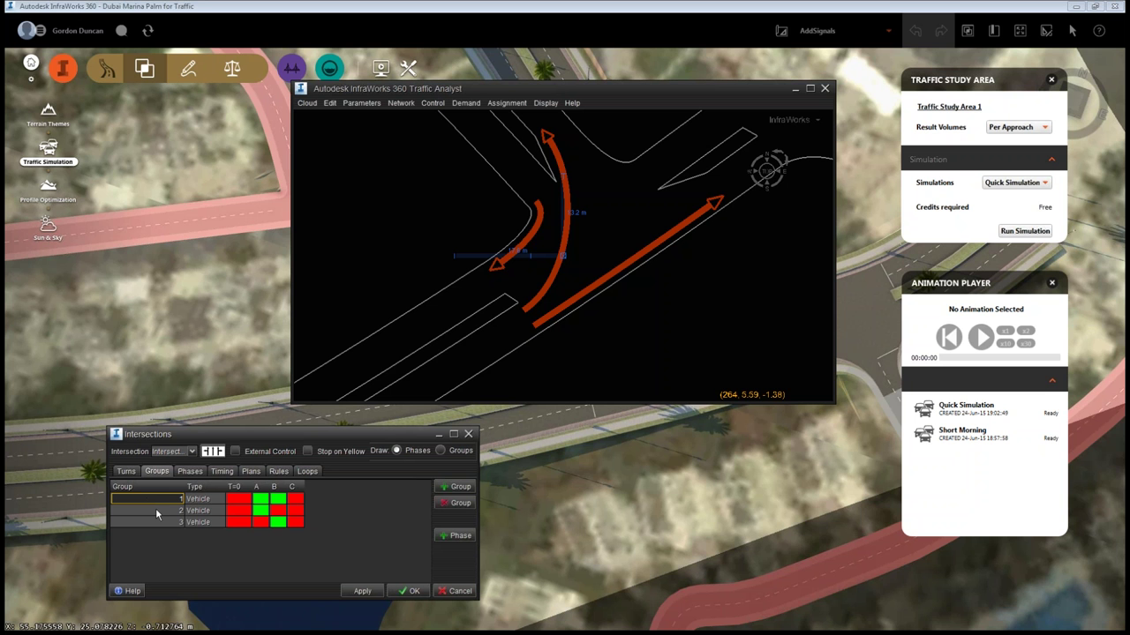
left_click(155, 512)
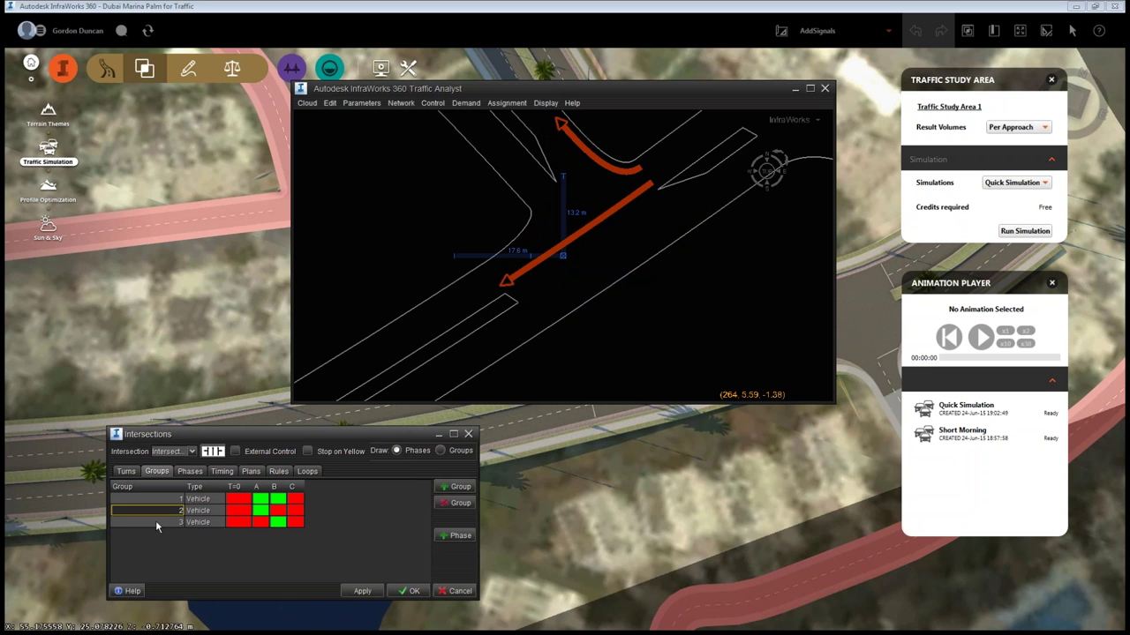
left_click(155, 524)
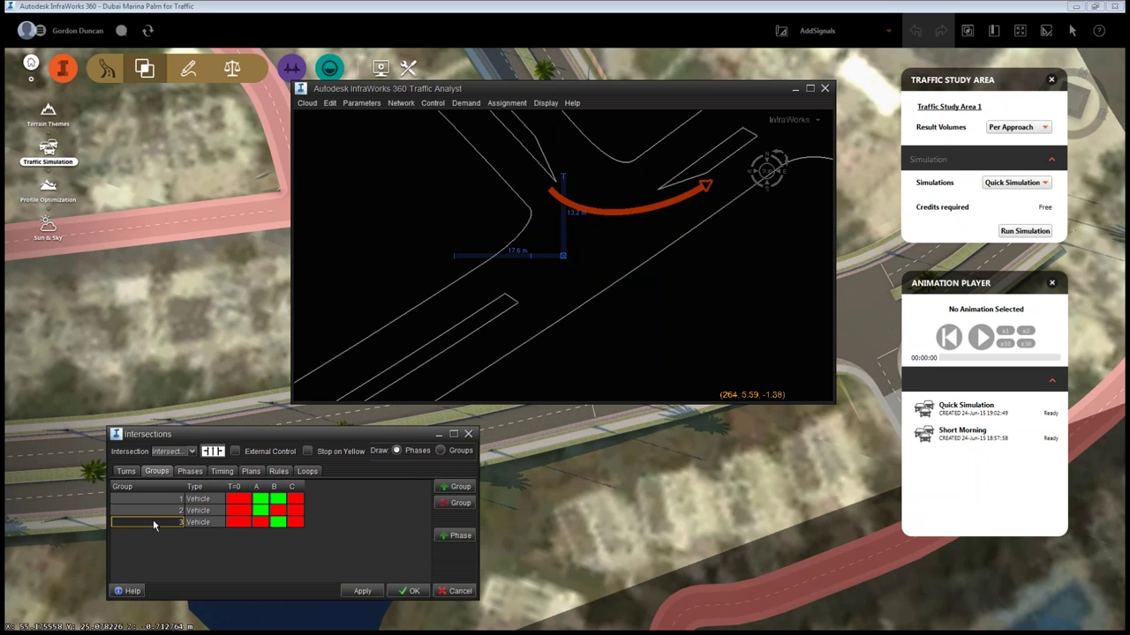
left_click(155, 498)
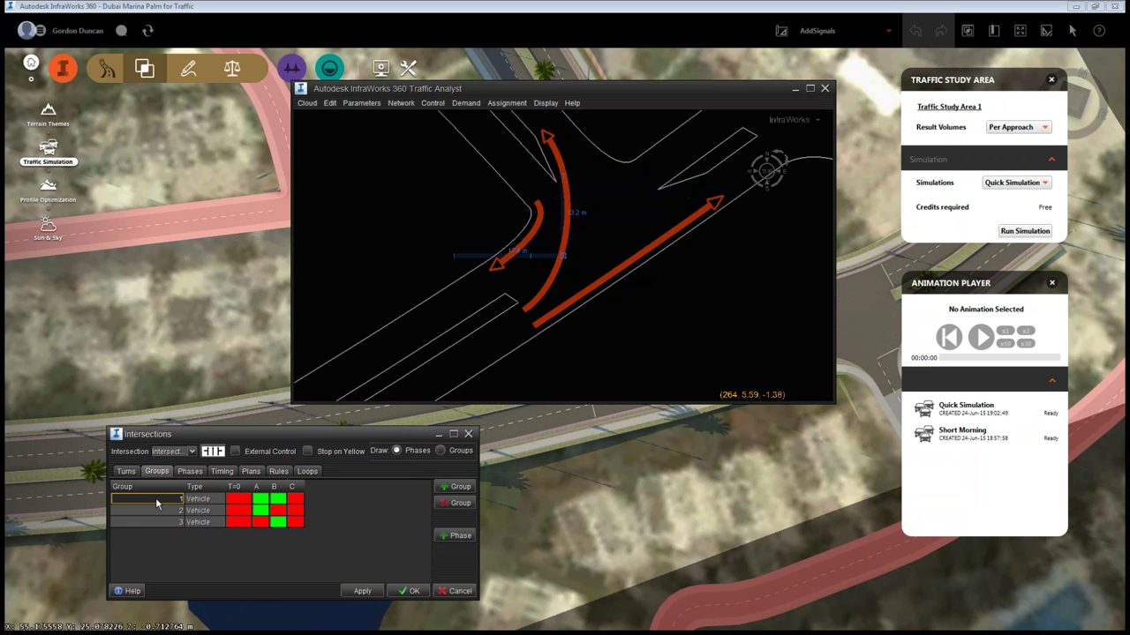
Return to the phase-by-group grid and preview phase A's movements.
left_click(278, 507)
left_click(191, 471)
left_click(123, 501)
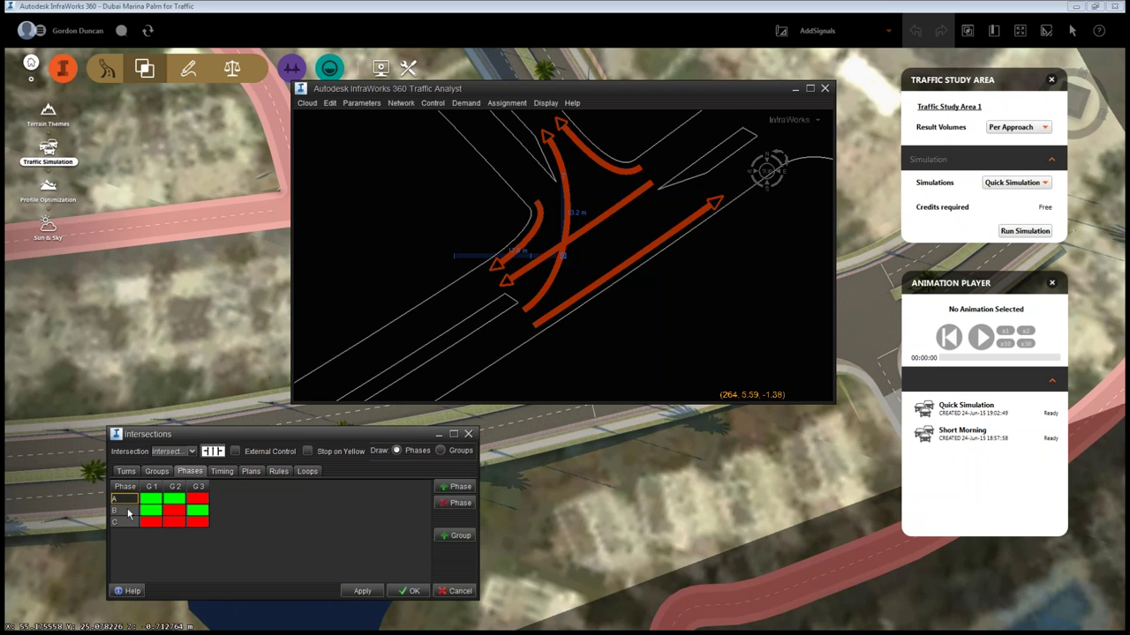
Set the phase grid so G1 is green only in A, G2 only in B, G3 only in C.
left_click(175, 500)
left_click(175, 526)
left_click(151, 511)
left_click(157, 537)
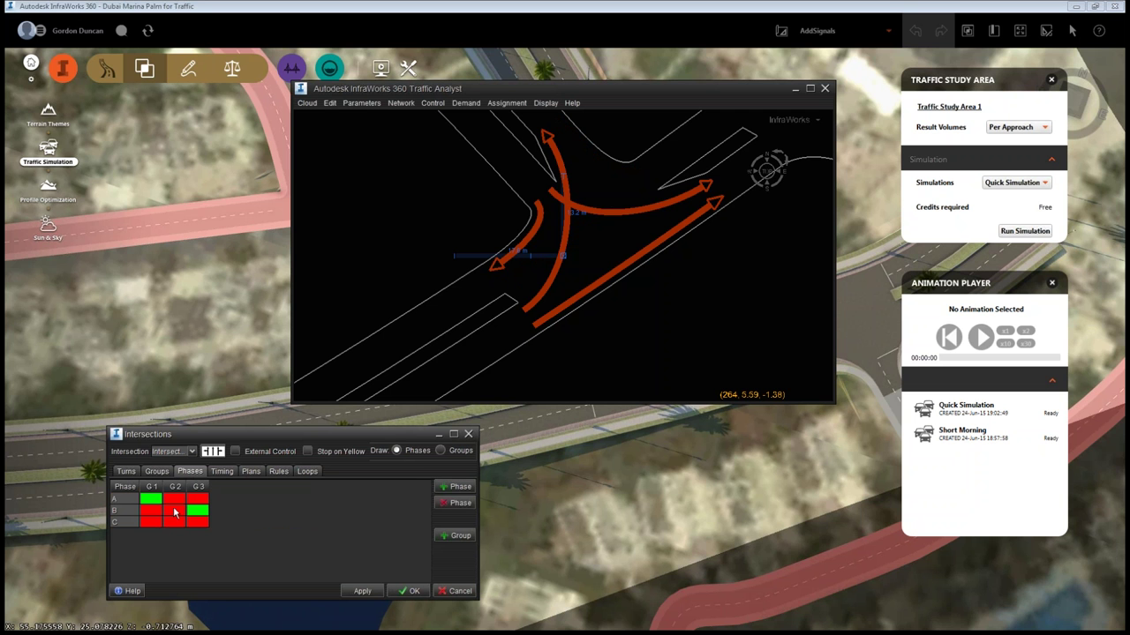
left_click(174, 512)
left_click(177, 527)
left_click(200, 512)
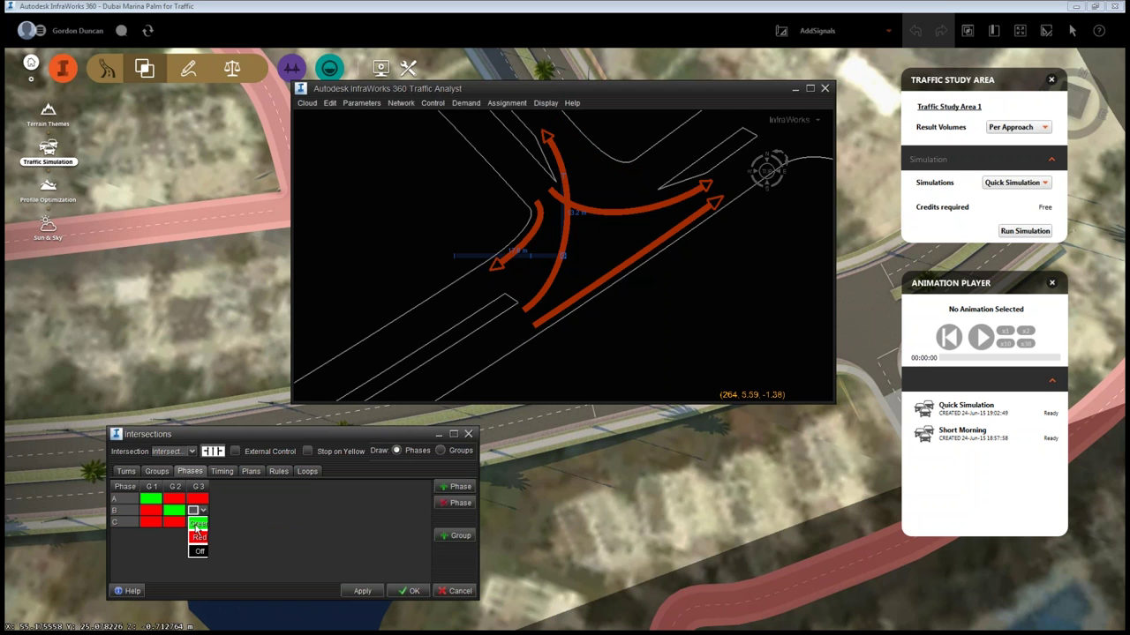
left_click(197, 524)
left_click(198, 537)
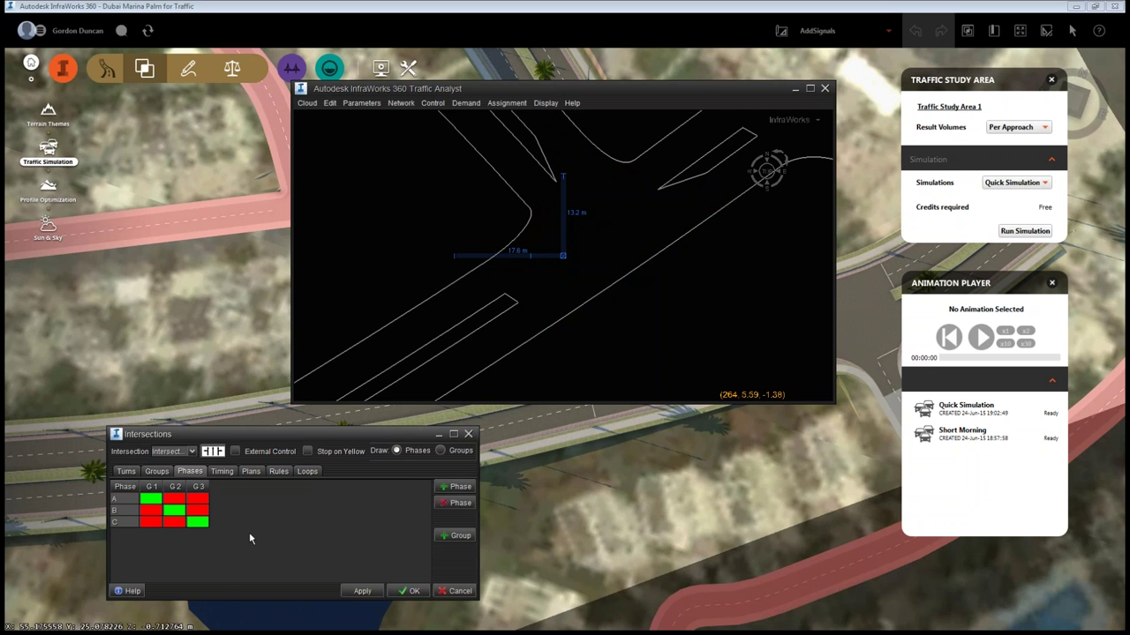
Review phases A, B and C on the diagram, ending on phase A, and shift the Intersections window right.
left_click(362, 590)
left_click(121, 501)
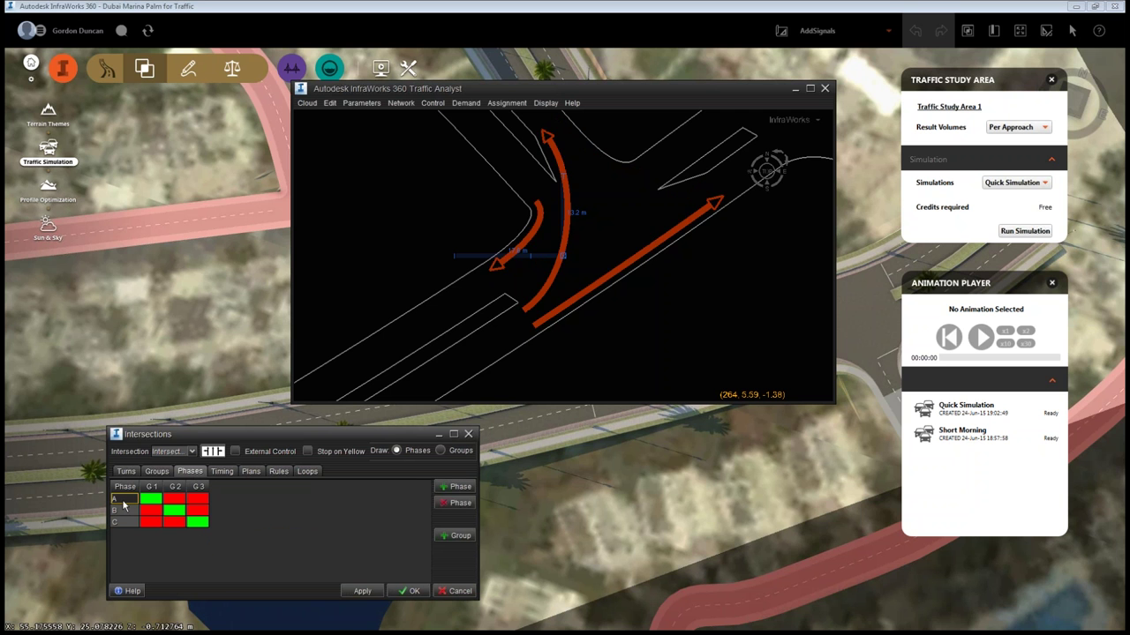
left_click(123, 513)
left_click(123, 524)
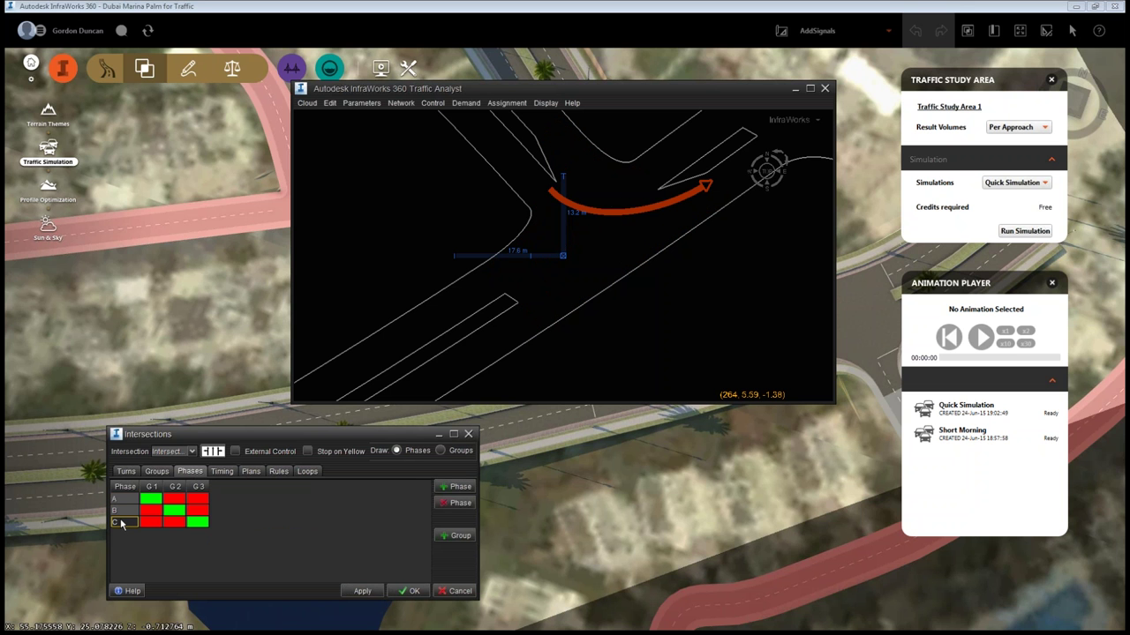
left_click(124, 500)
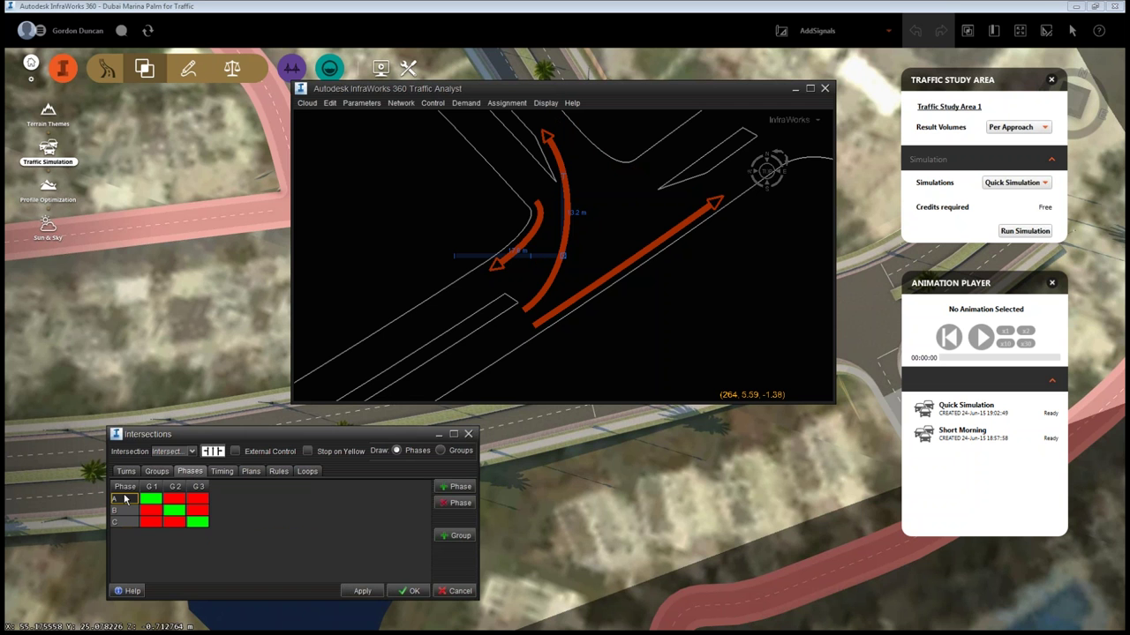
left_click_drag(214, 433, 358, 431)
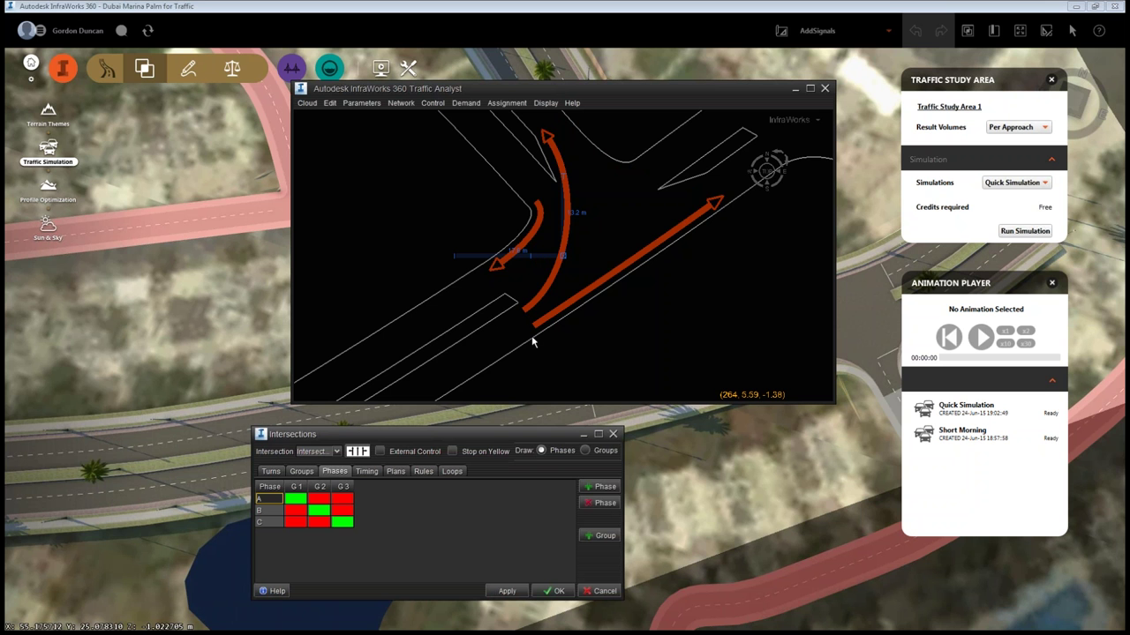
Add vehicle signal group G4 and apply direct group 4 to the Road 10 > Road 11 turn.
left_click(301, 470)
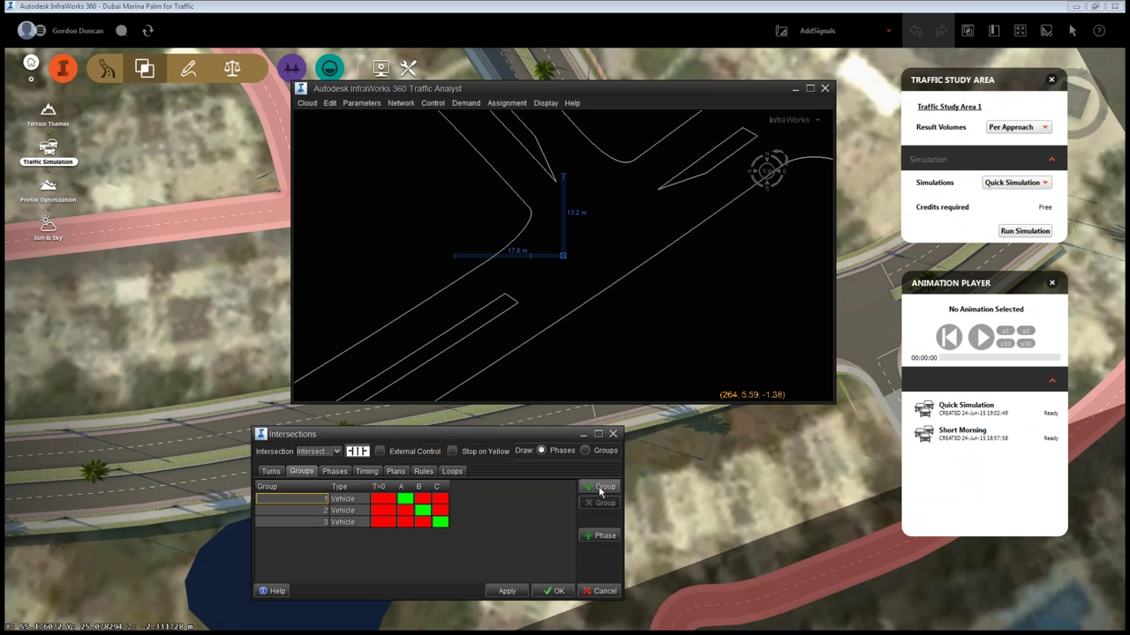
left_click(601, 488)
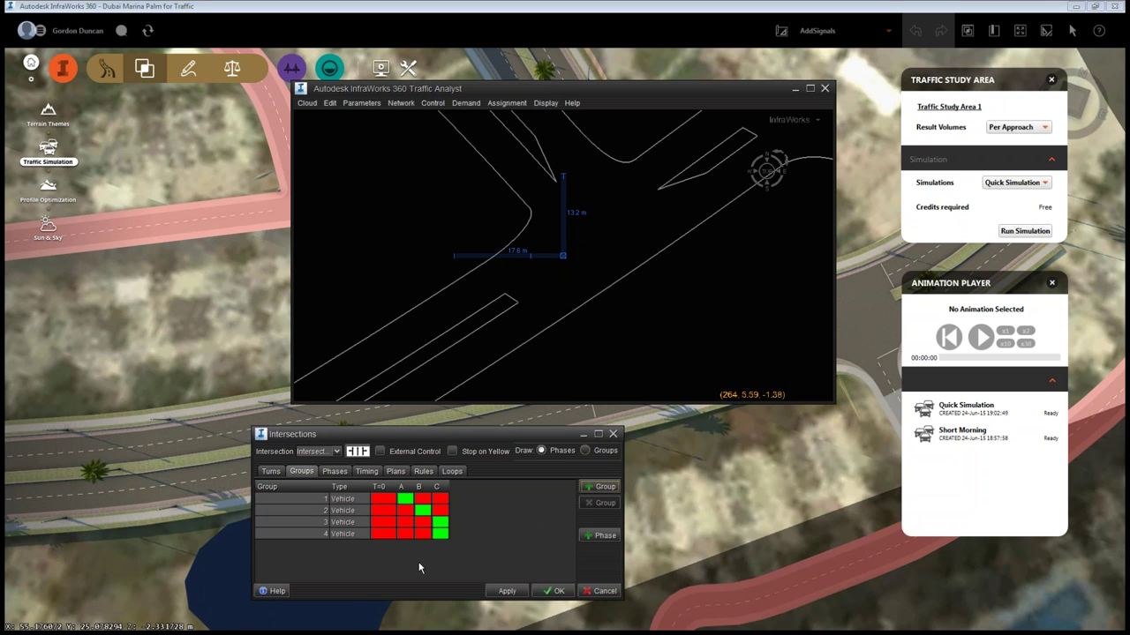
left_click(271, 471)
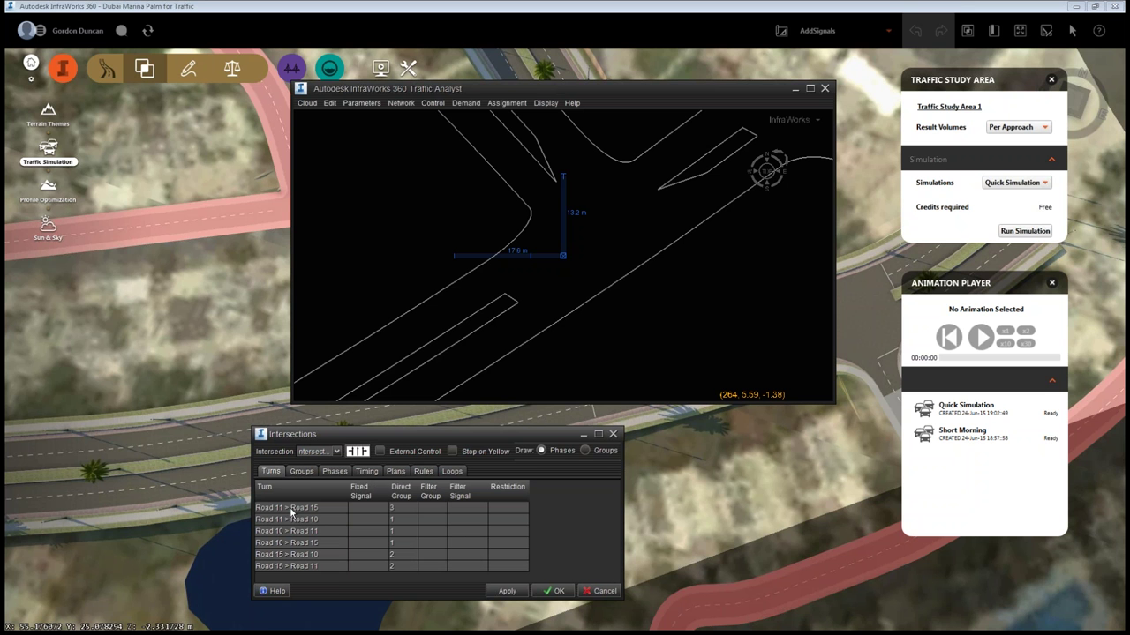
left_click(289, 508)
left_click(295, 520)
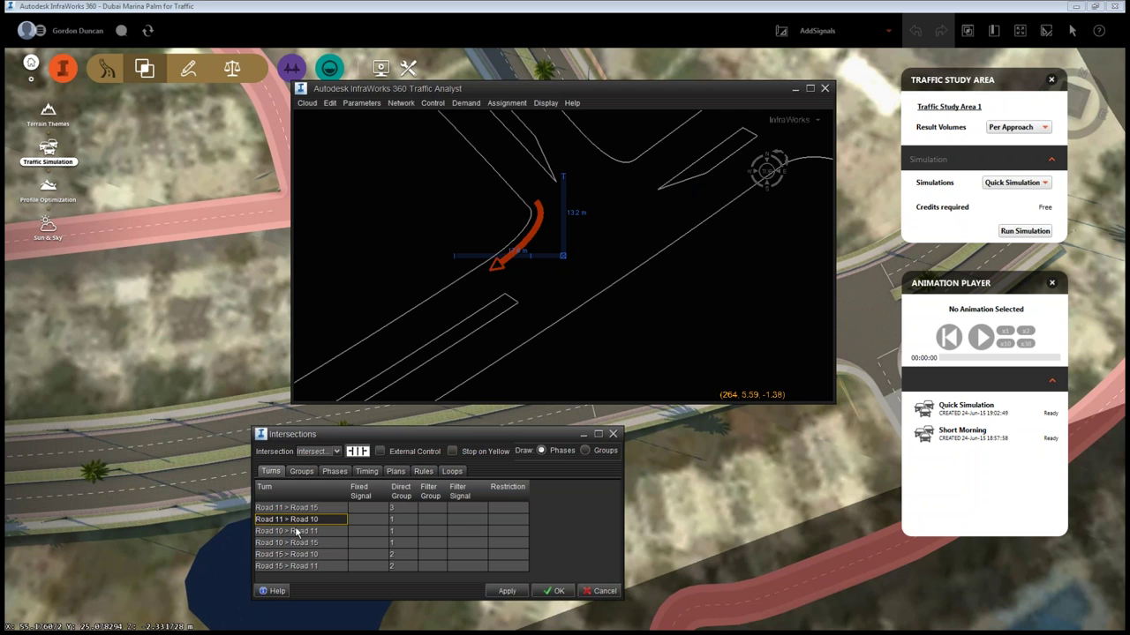
left_click(298, 532)
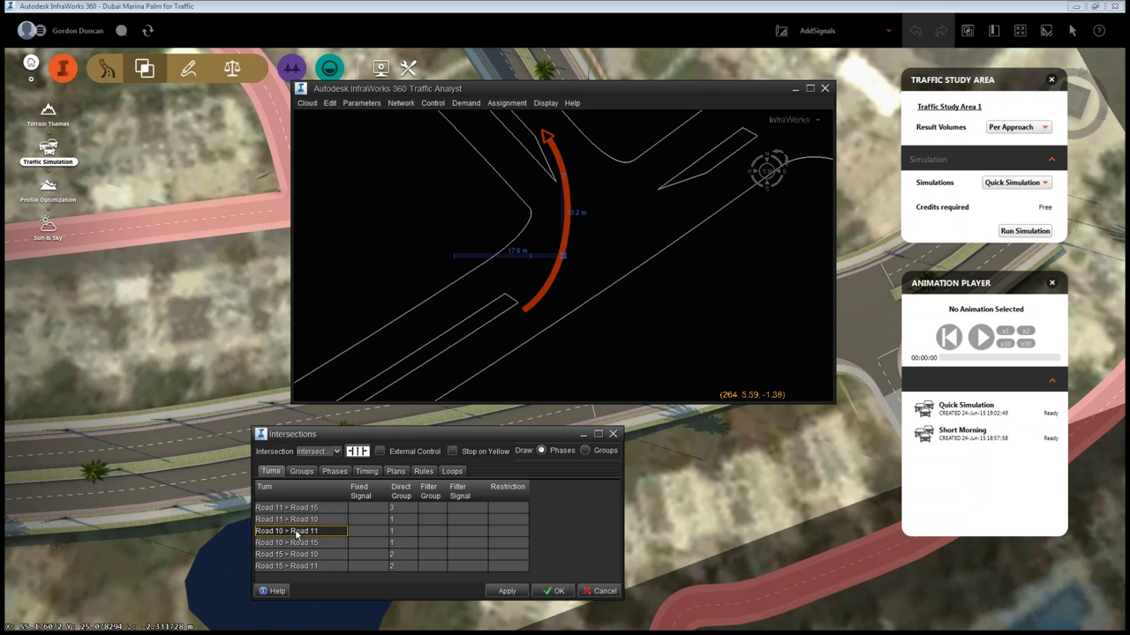
left_click(401, 531)
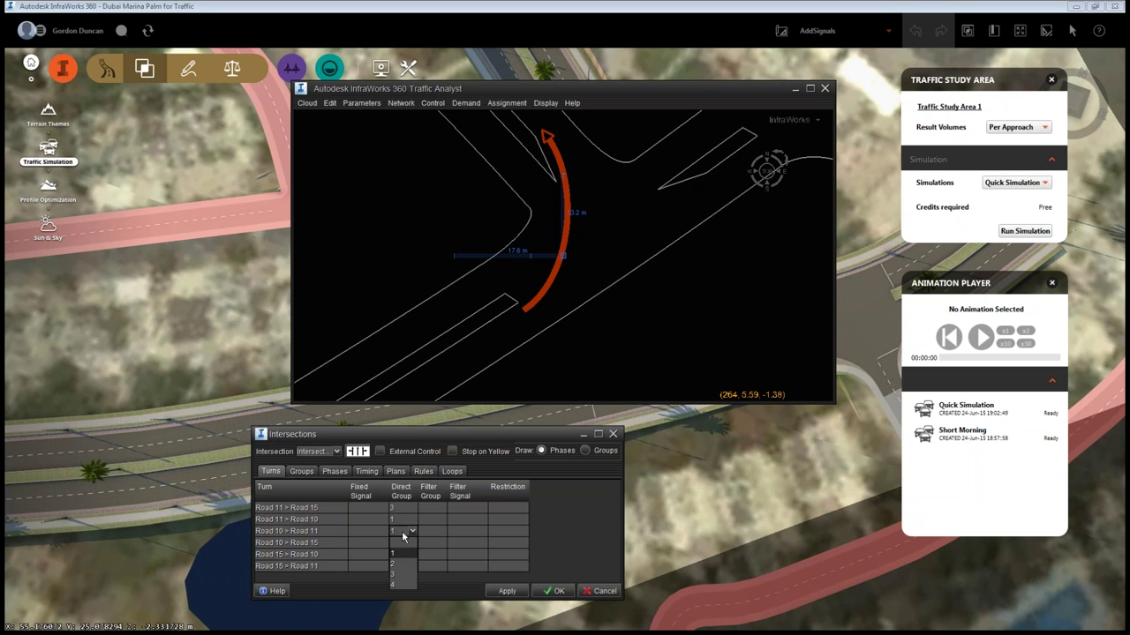
left_click(416, 586)
left_click(506, 591)
left_click(334, 471)
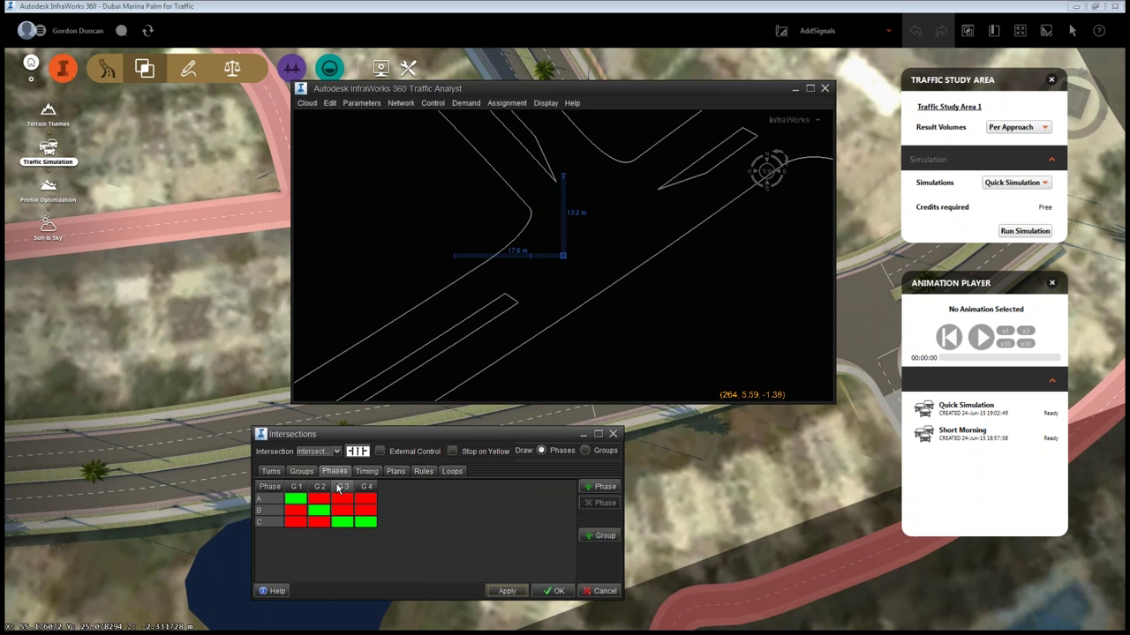
Make group 4 green in phase A and apply.
left_click(273, 502)
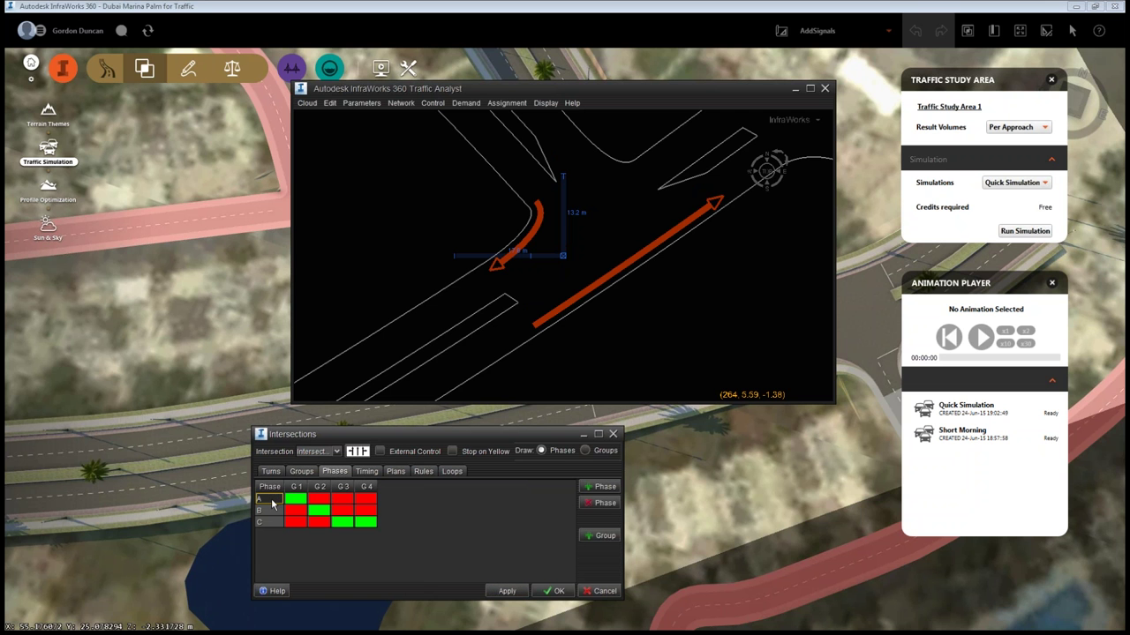
left_click(371, 501)
left_click(369, 516)
left_click(265, 499)
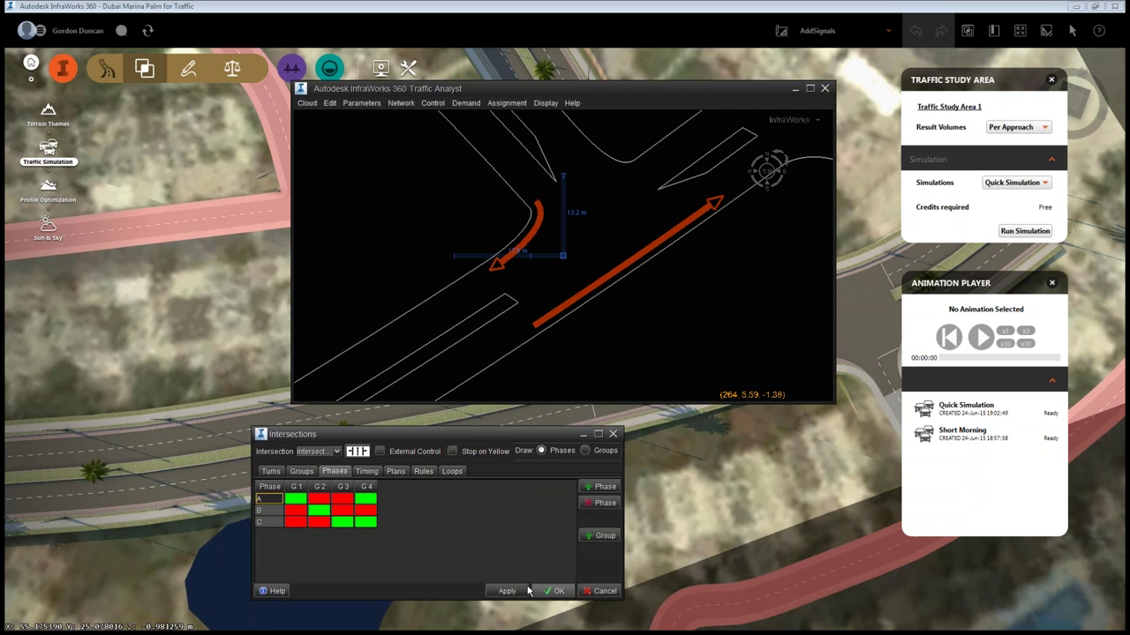
left_click(526, 590)
left_click(275, 504)
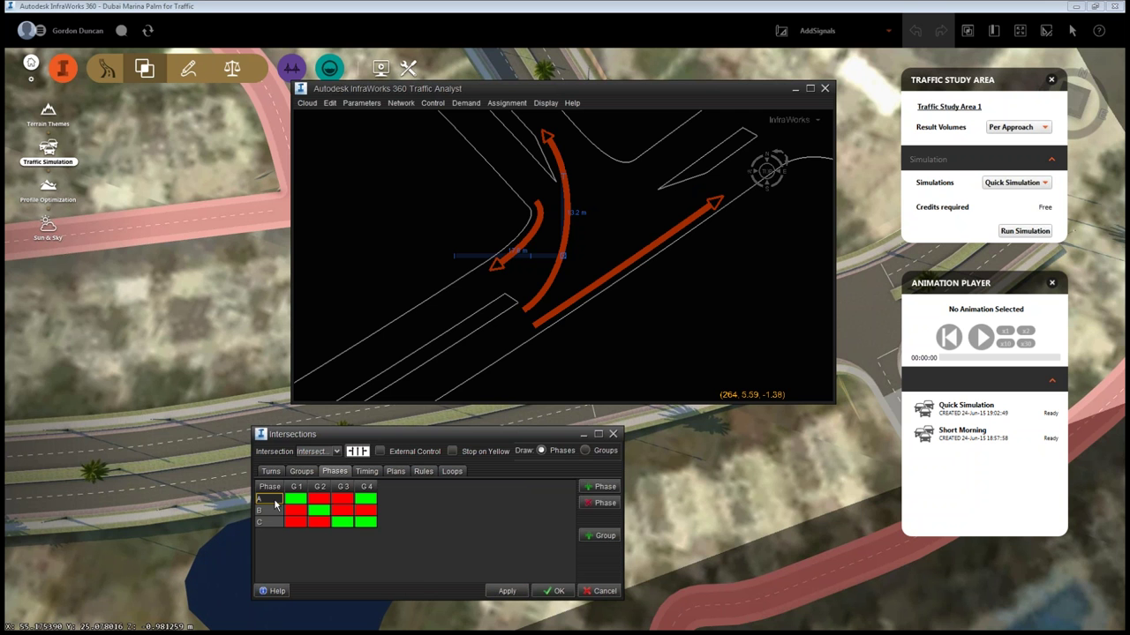
Make group 4 red in phase C and apply.
left_click(276, 516)
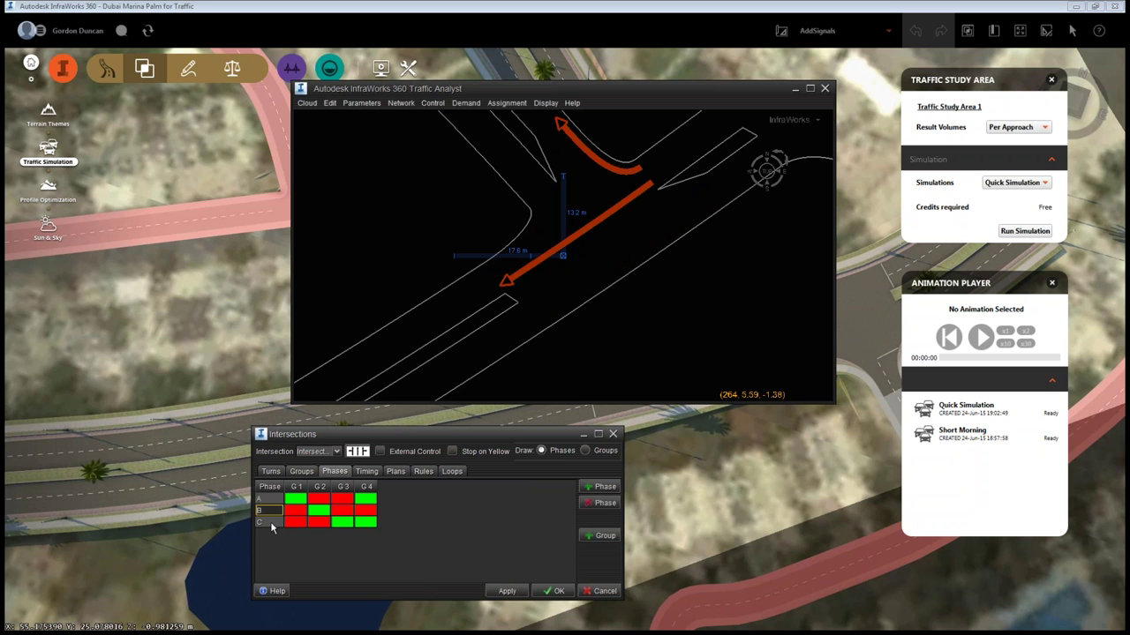
left_click(270, 522)
left_click(366, 522)
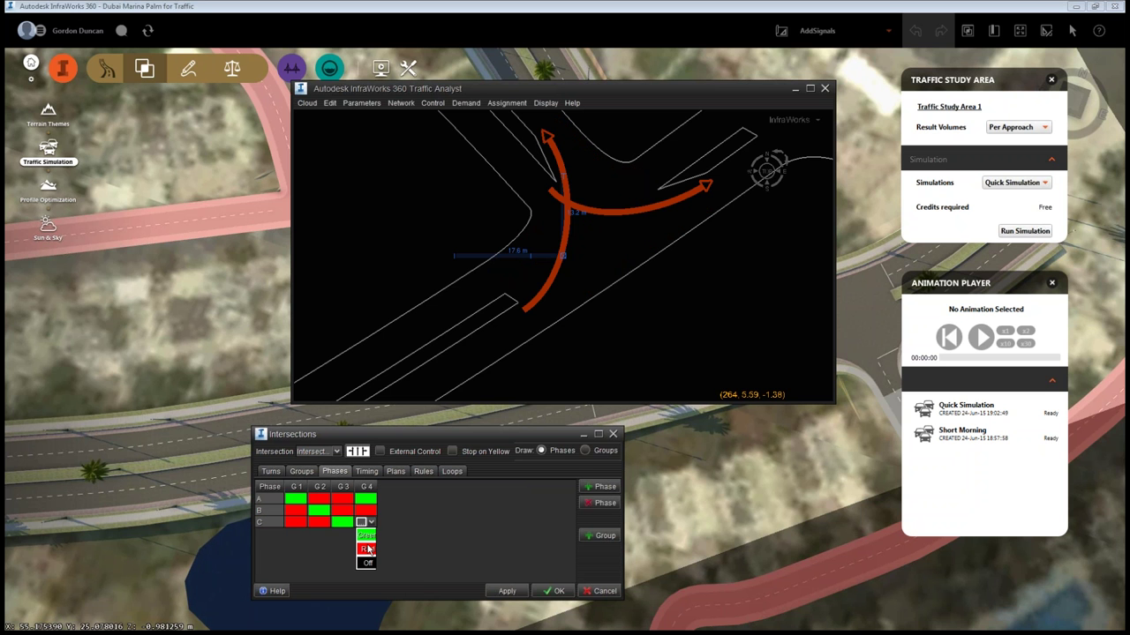
left_click(368, 548)
left_click(507, 591)
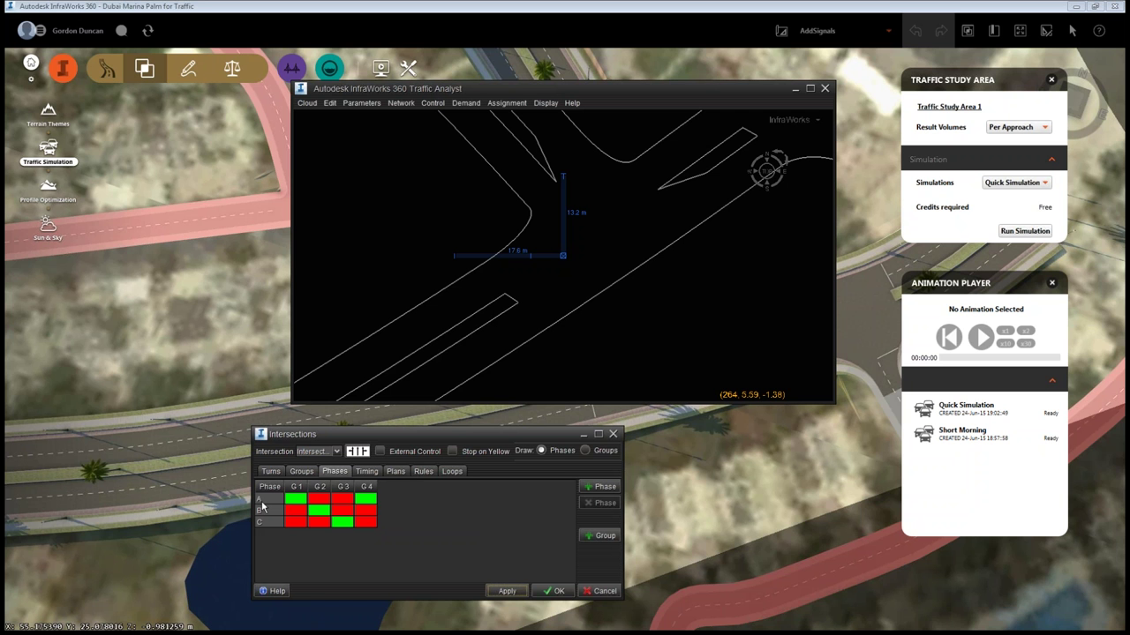
Turn group 4 off in phase B and apply.
left_click(261, 501)
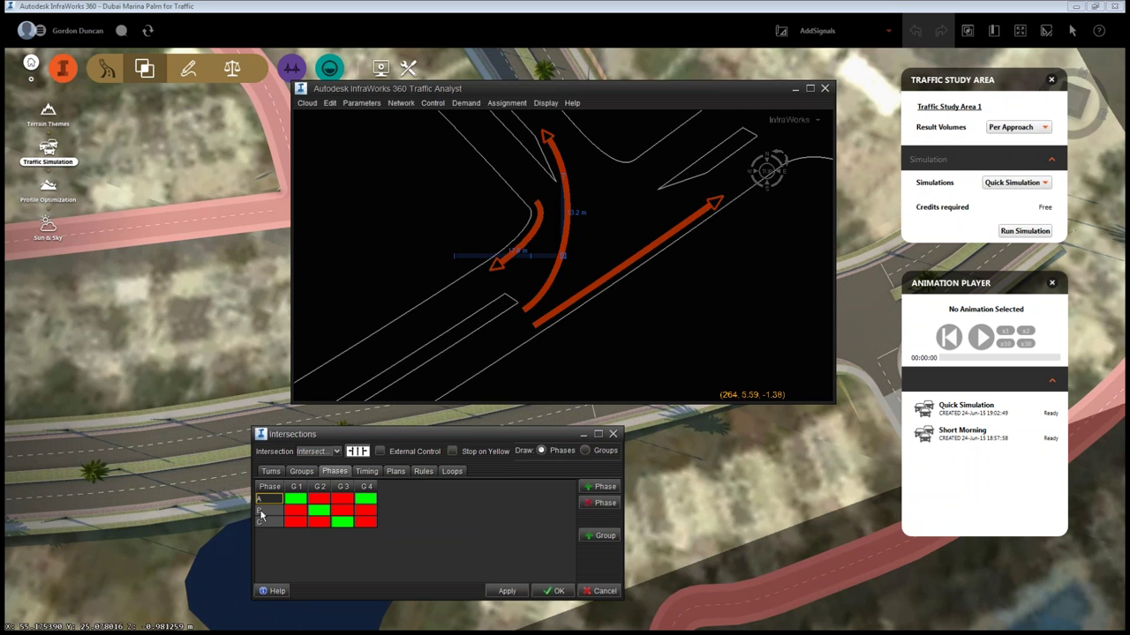
left_click(260, 511)
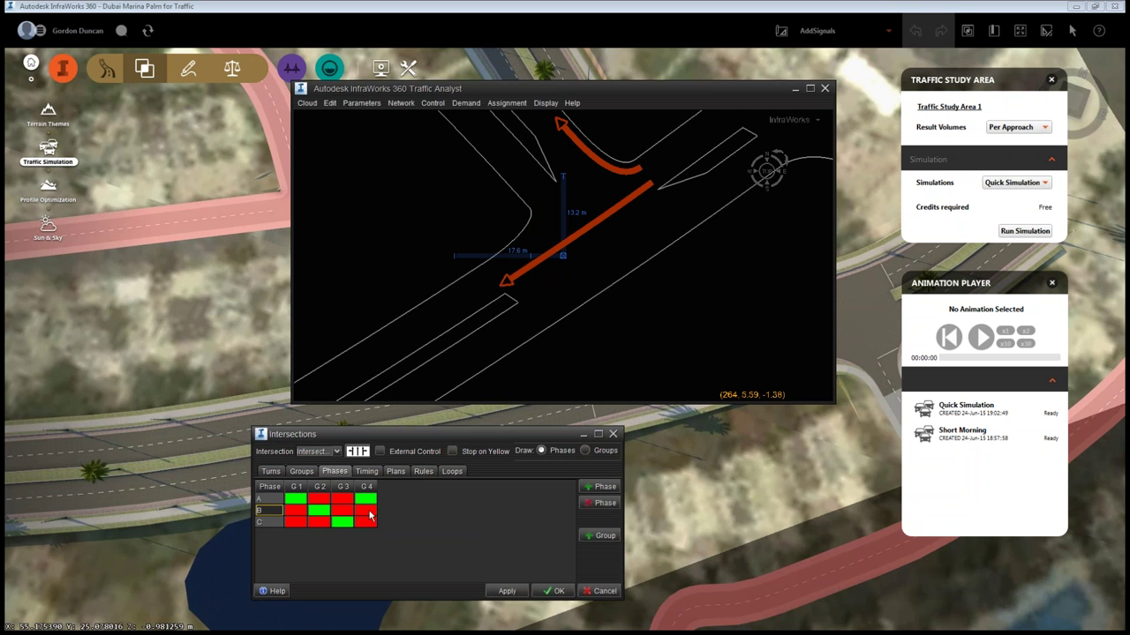
left_click(369, 517)
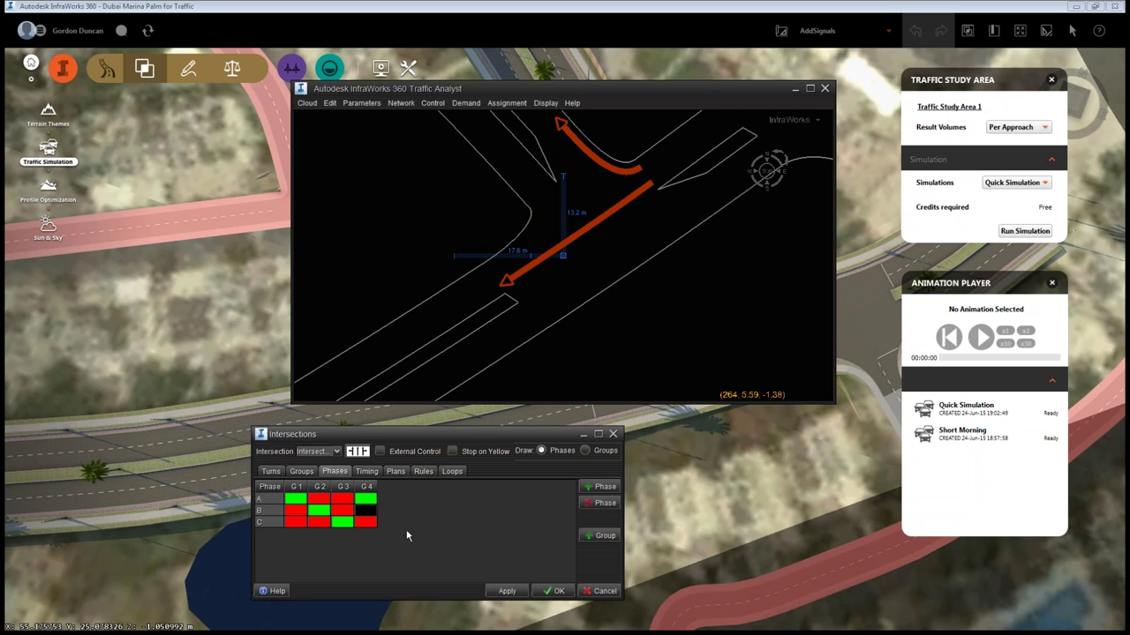
left_click(506, 591)
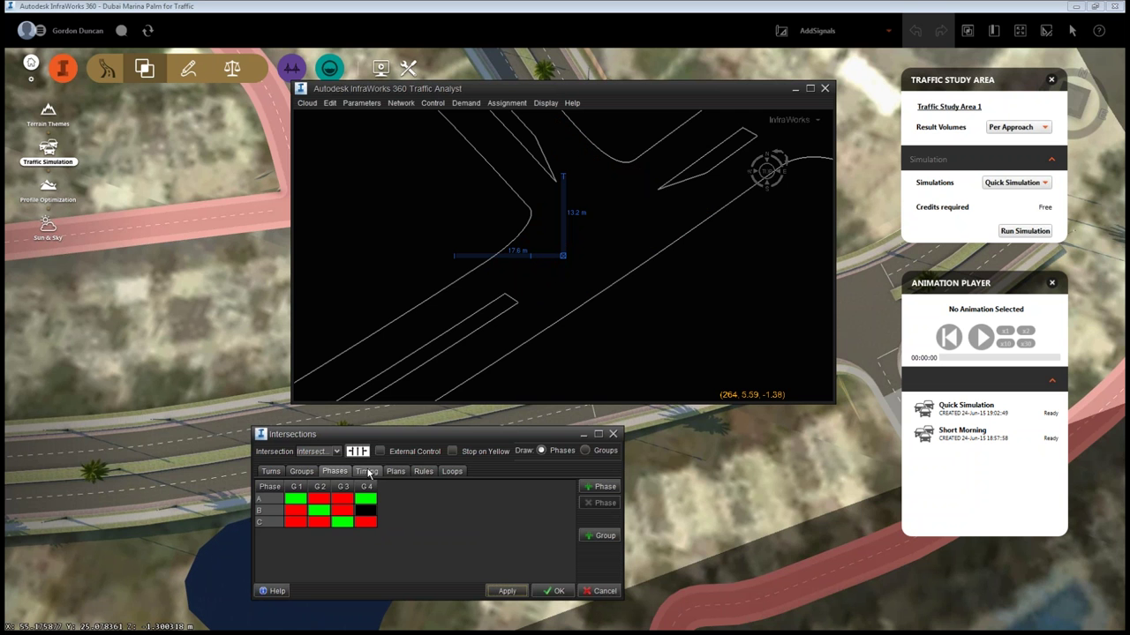
Set the Road 10 > Road 11 turn's filter group to 1 and apply.
left_click(272, 474)
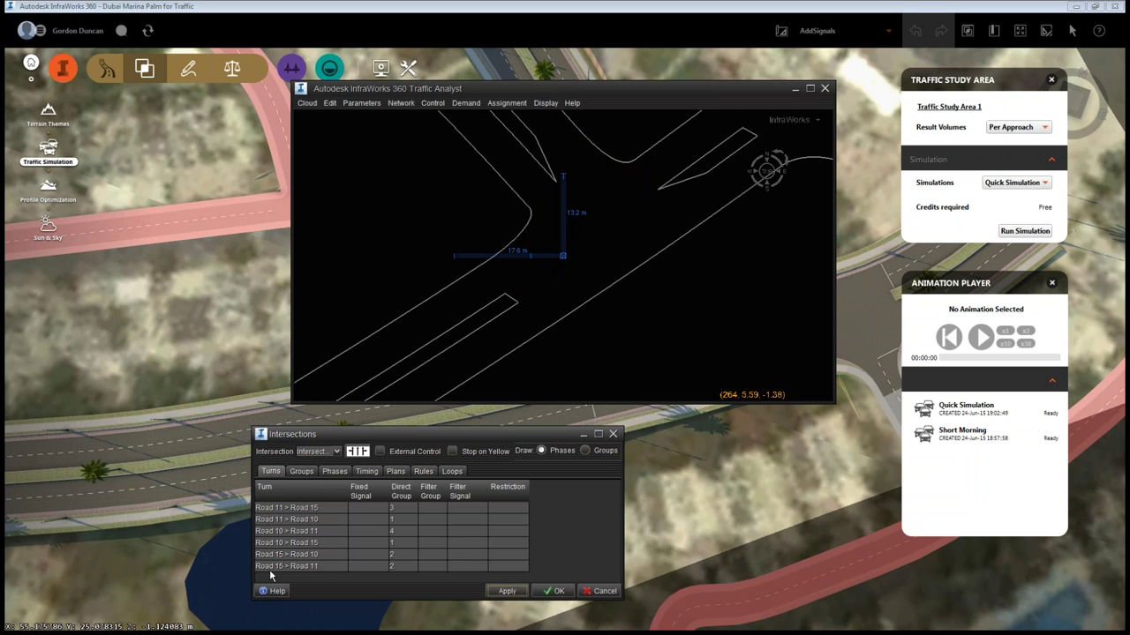
left_click(432, 531)
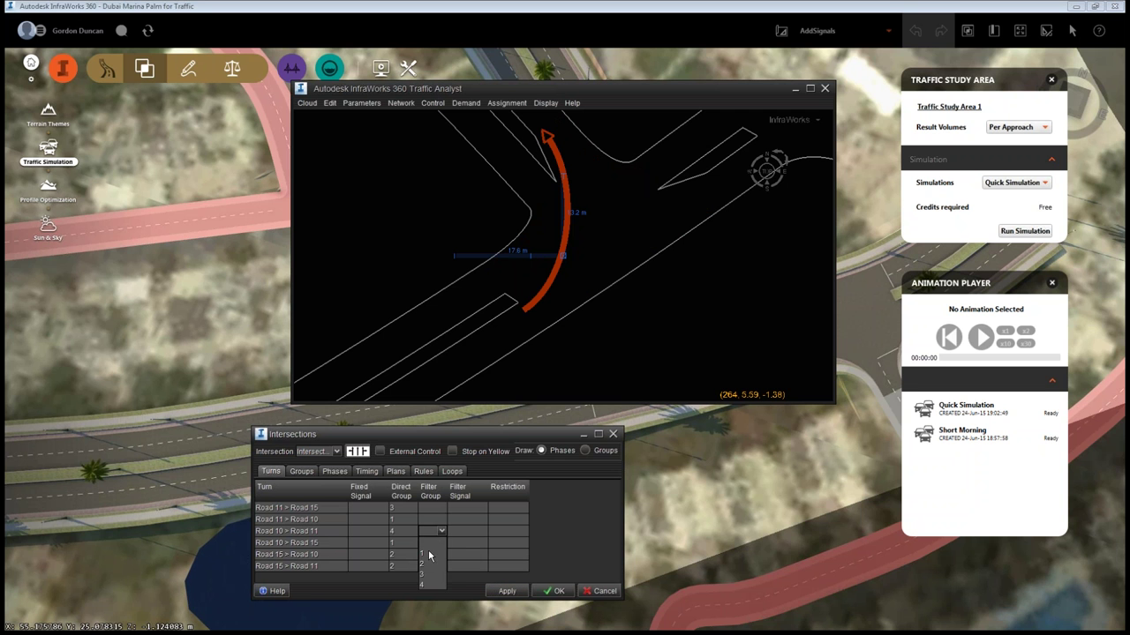
left_click(429, 553)
left_click(506, 590)
Check phases A and B on the phase grid, then close the Intersections dialog with OK.
left_click(335, 471)
left_click(269, 502)
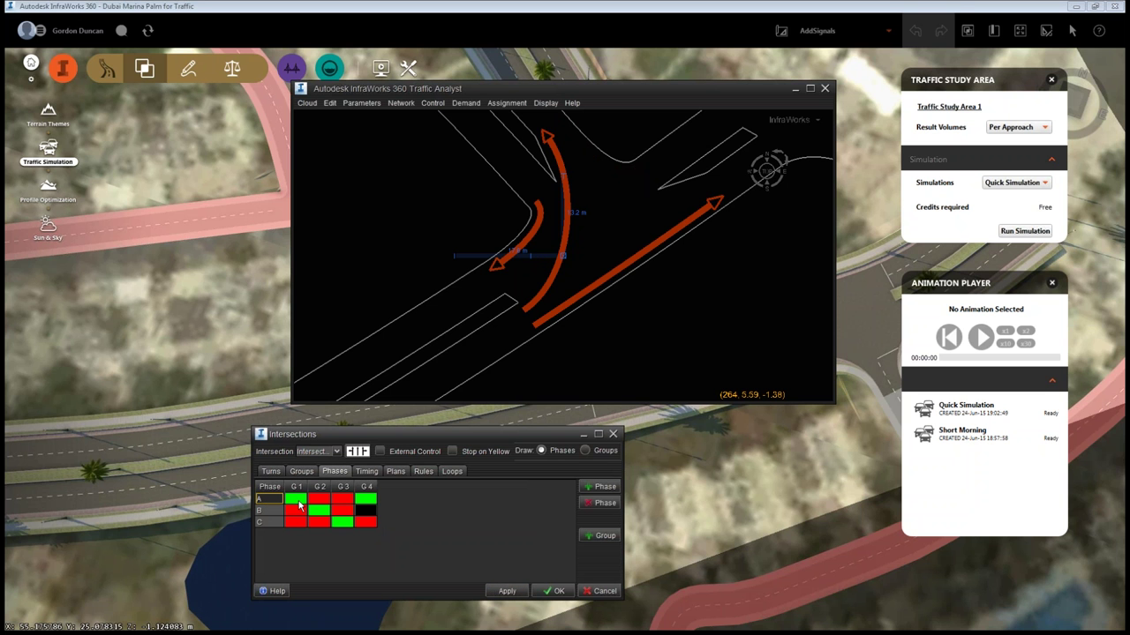
left_click(268, 512)
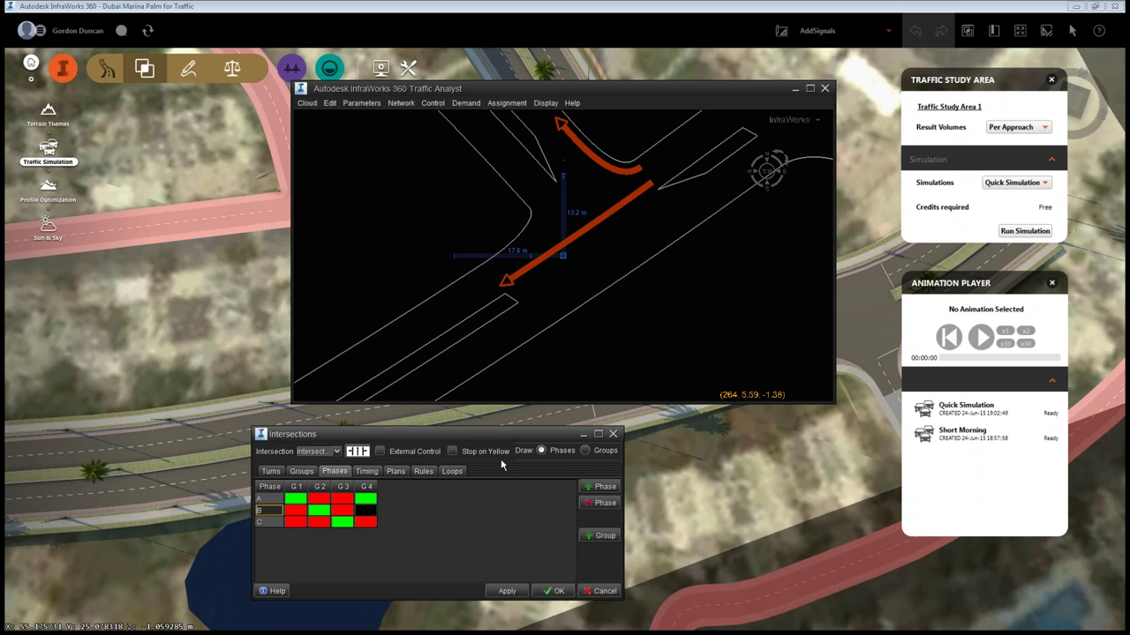
left_click(552, 593)
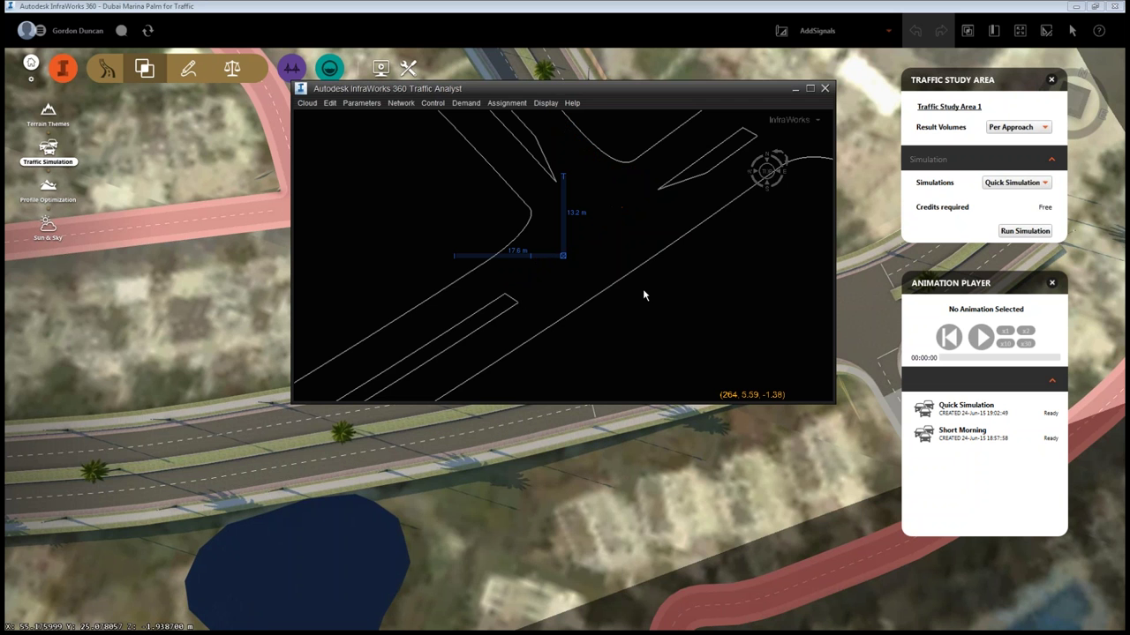
Zoom out to fit the whole T-junction and move the Traffic Analyst window to the upper middle.
scroll(574, 238, "down", 5)
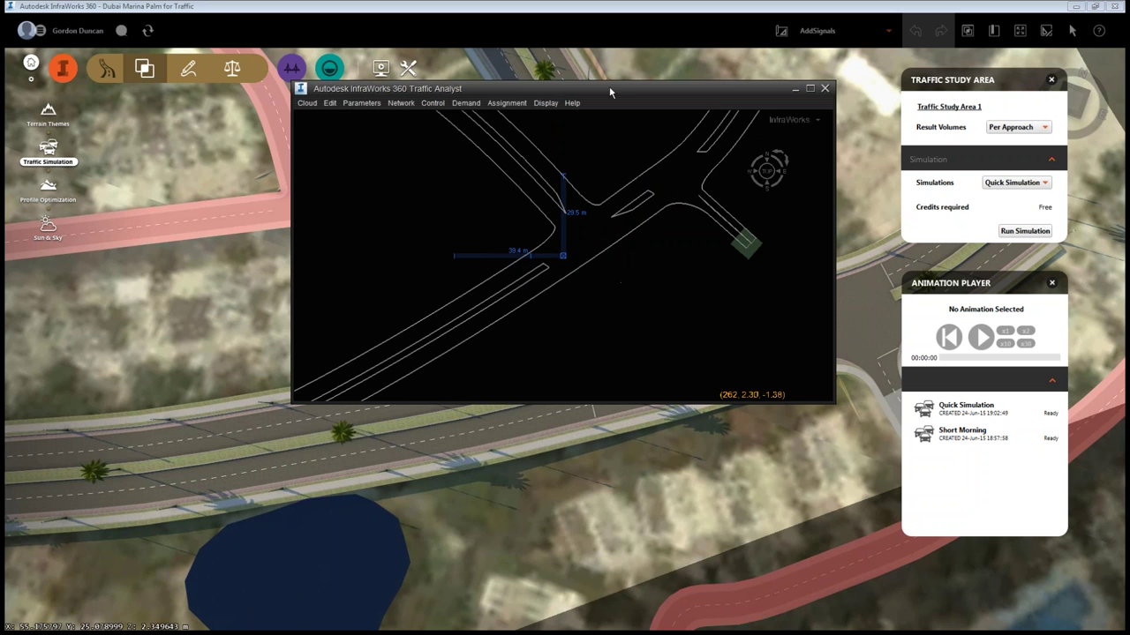
left_click_drag(609, 85, 251, 306)
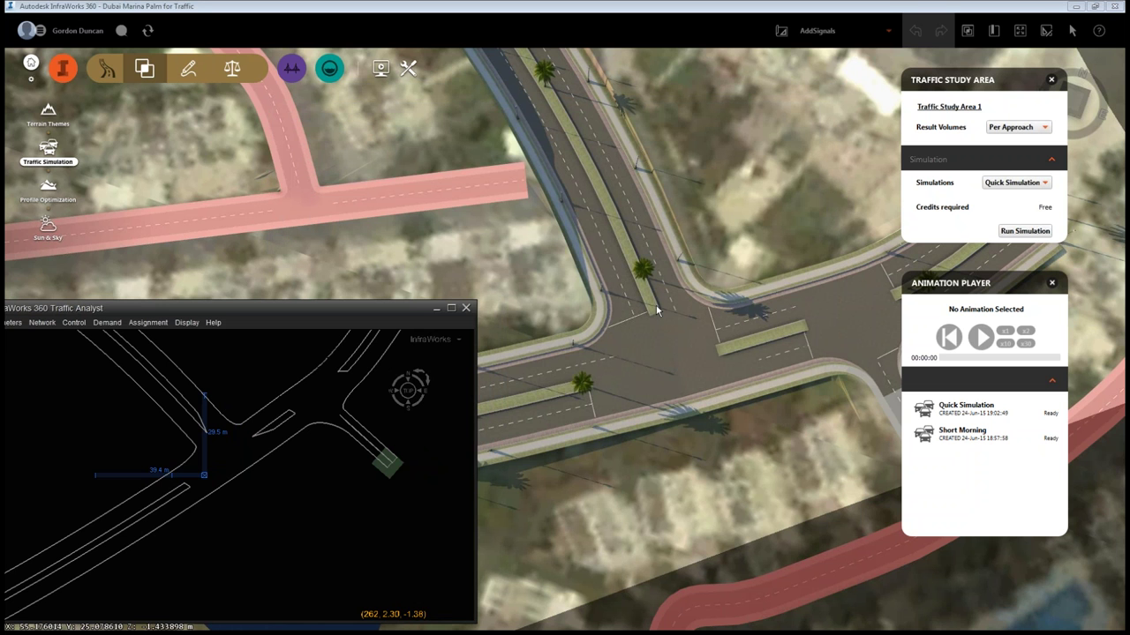
left_click_drag(335, 309, 674, 78)
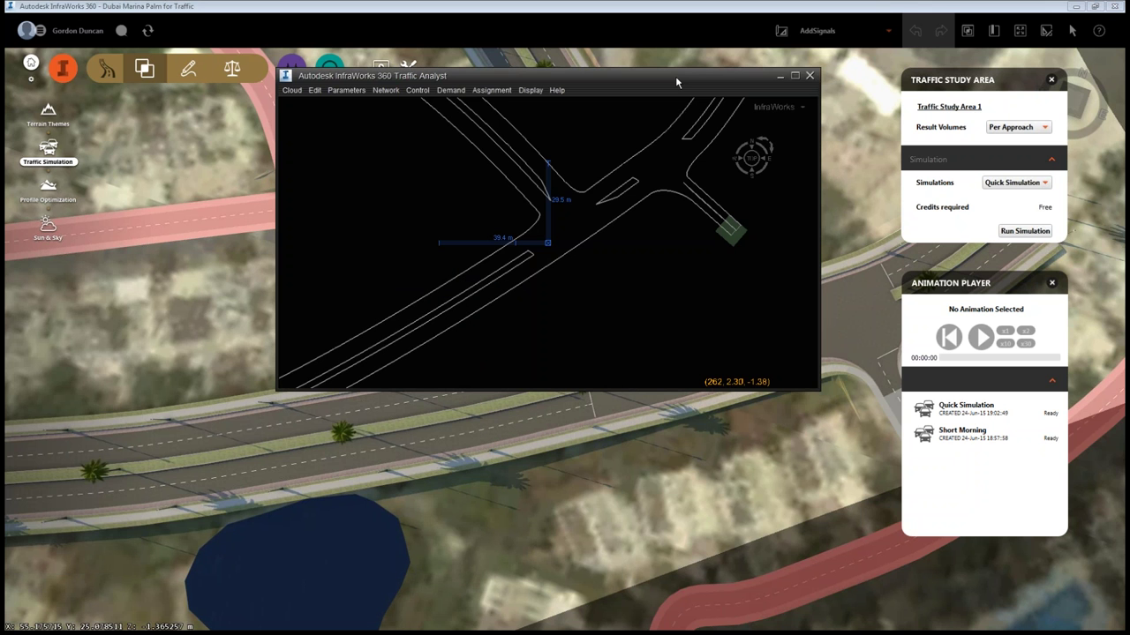
left_click_drag(677, 76, 517, 106)
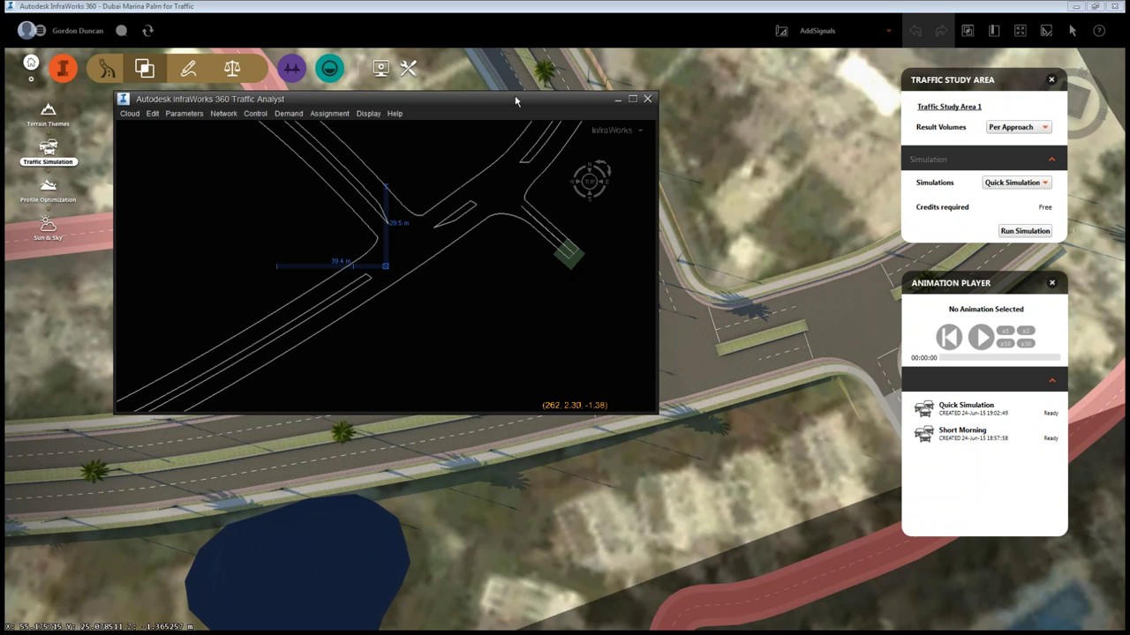
Move the Traffic Analyst window up-right and open the traffic help Manuals by Section.
left_click_drag(510, 99, 645, 76)
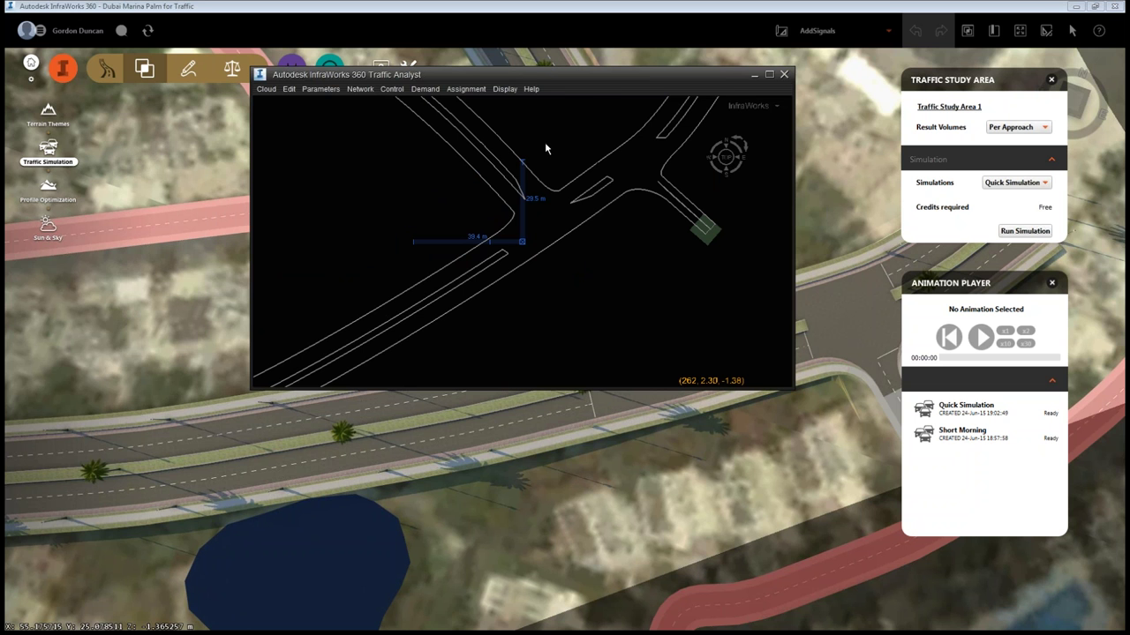
left_click(531, 89)
mouse_move(539, 103)
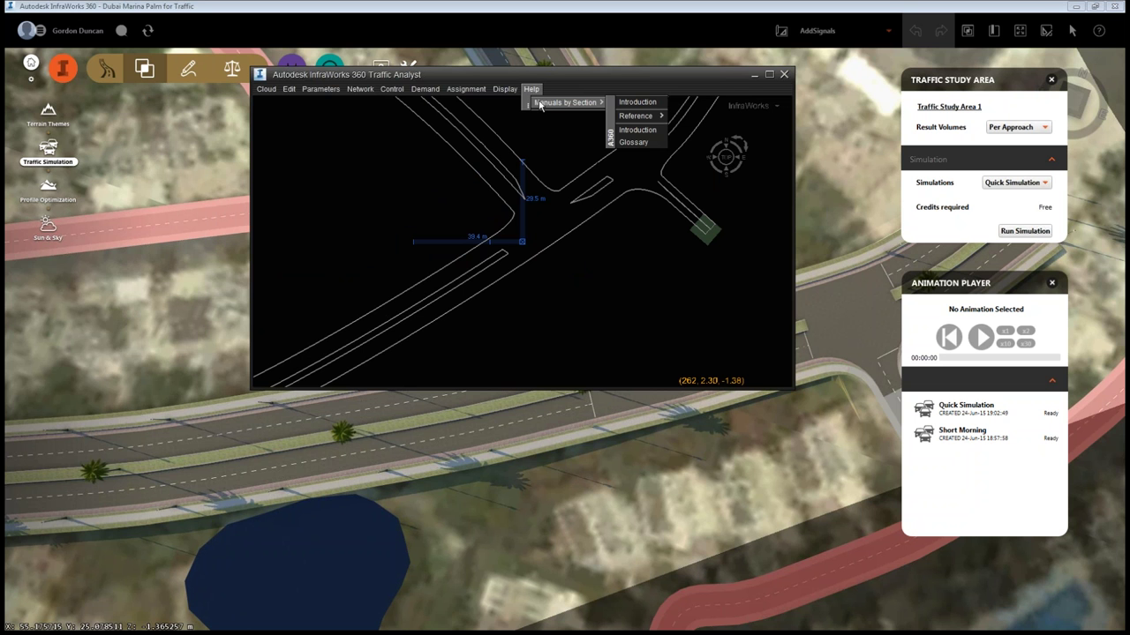
Open the help topic Reference > Menus > Control > Controllers.
left_click(633, 103)
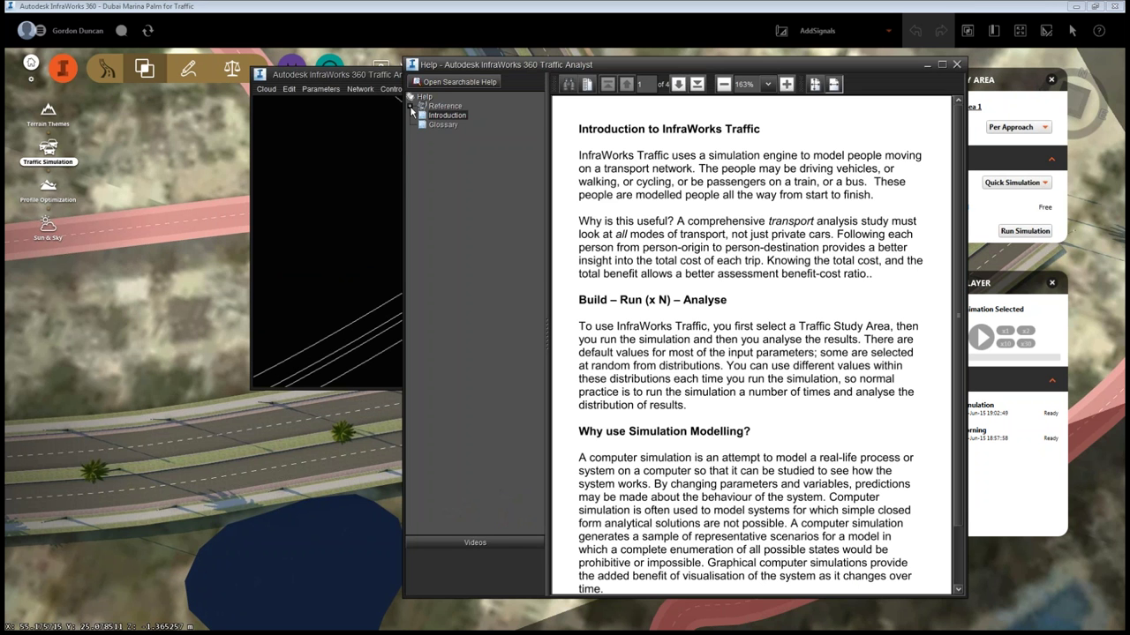
left_click(410, 106)
left_click(422, 115)
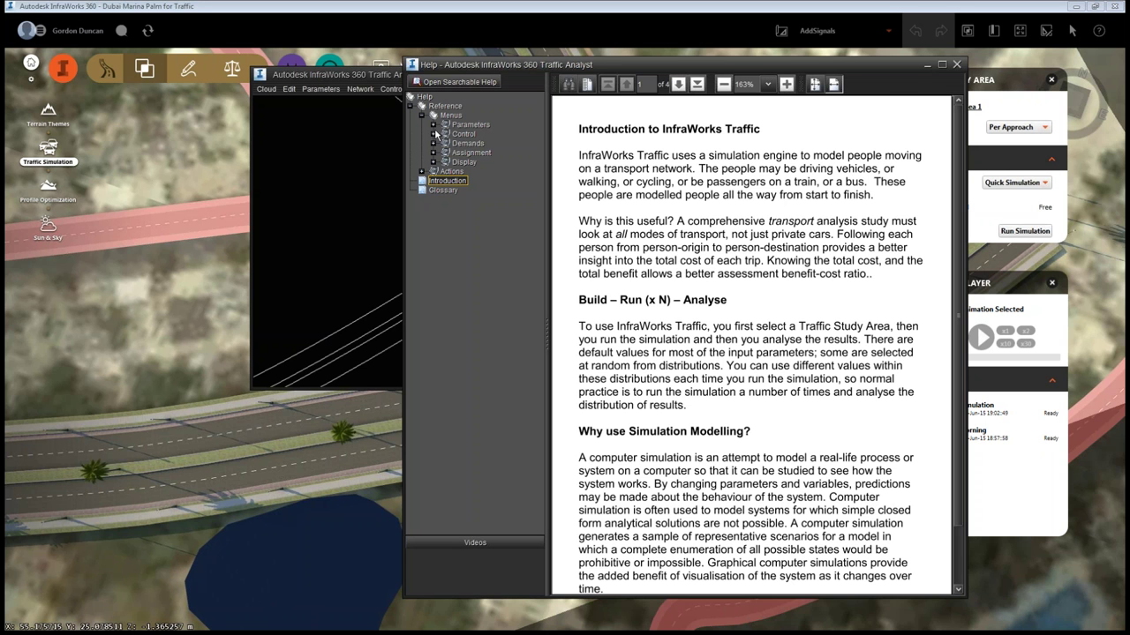
left_click(432, 133)
left_click(455, 134)
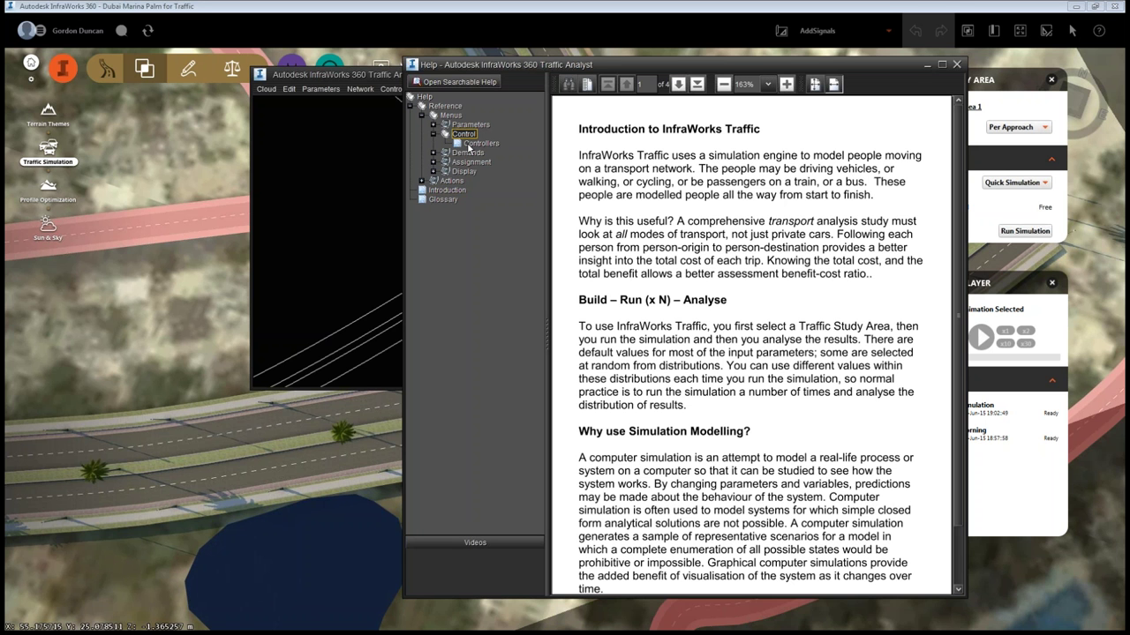
left_click(469, 145)
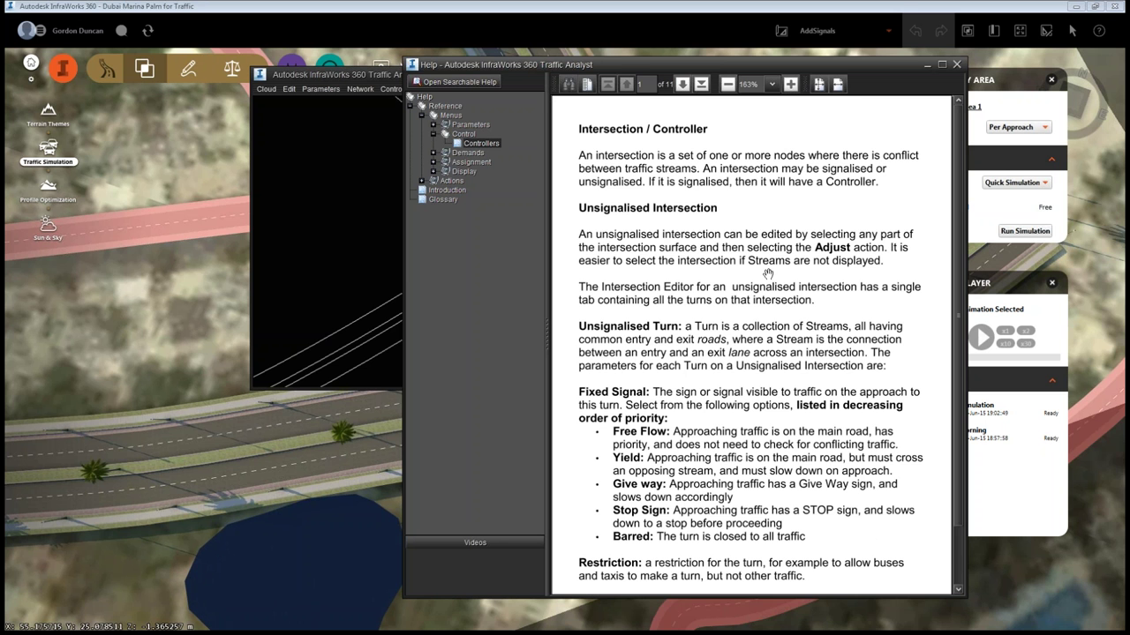
Read through the Controllers topic down to the (Signal) Group section.
scroll(768, 274, "down", 10)
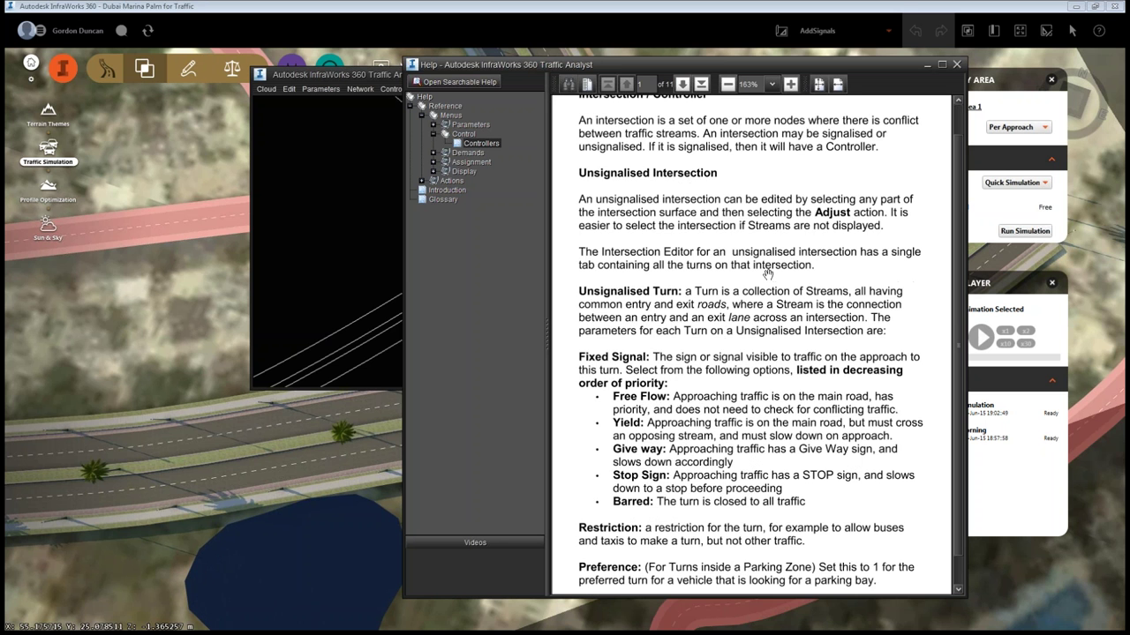
scroll(768, 277, "up", 5)
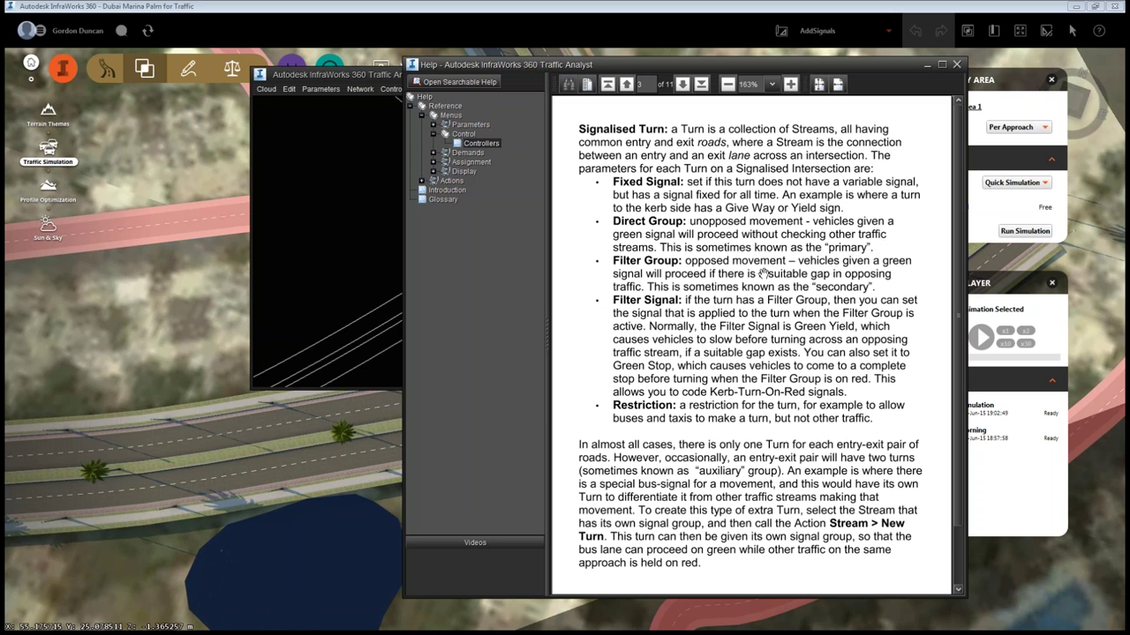
scroll(764, 274, "down", 1)
scroll(763, 271, "down", 4)
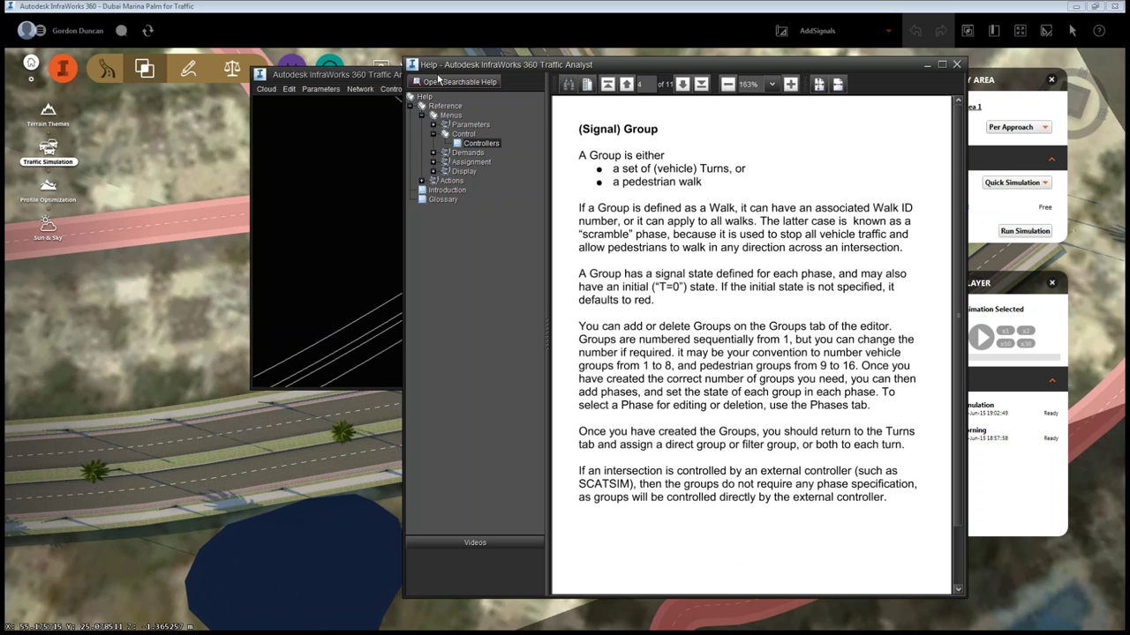
left_click(959, 65)
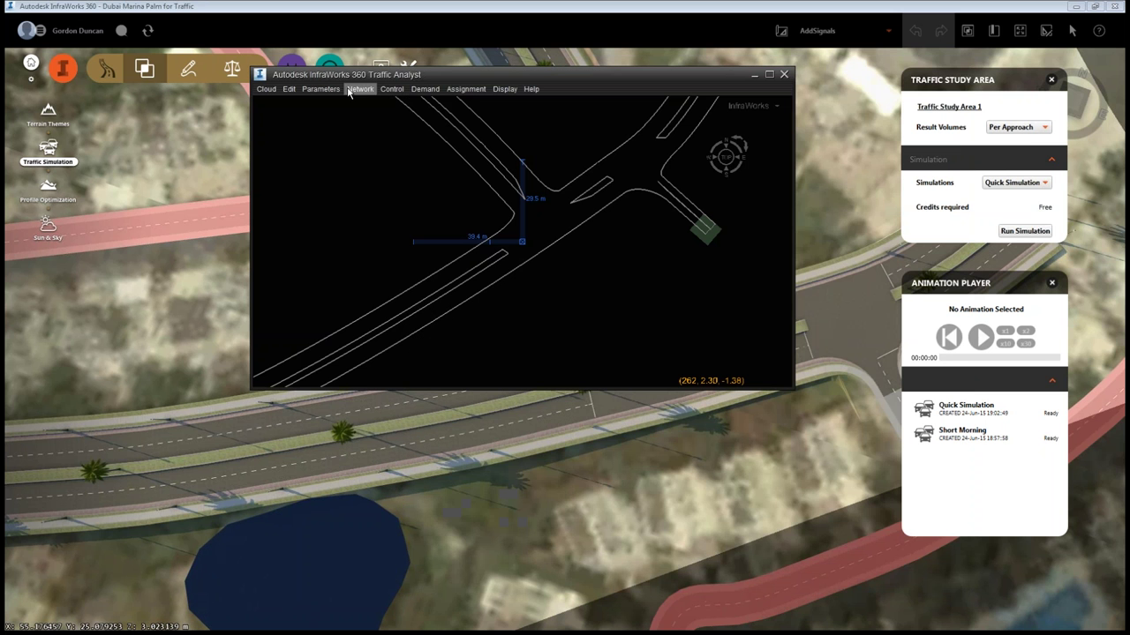
left_click(389, 89)
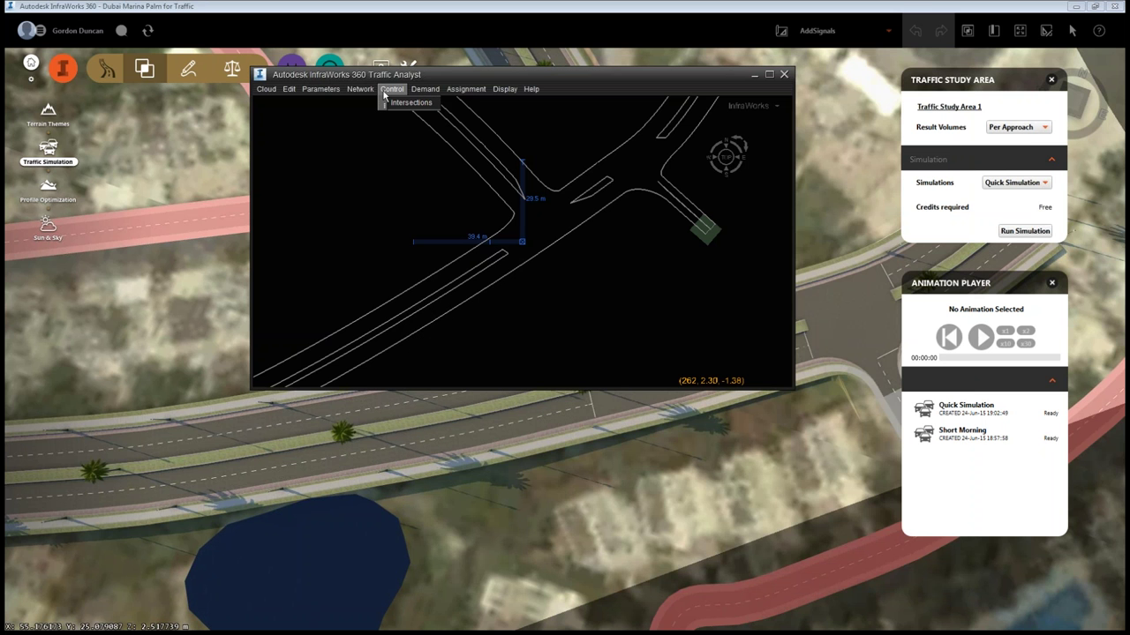
left_click(408, 104)
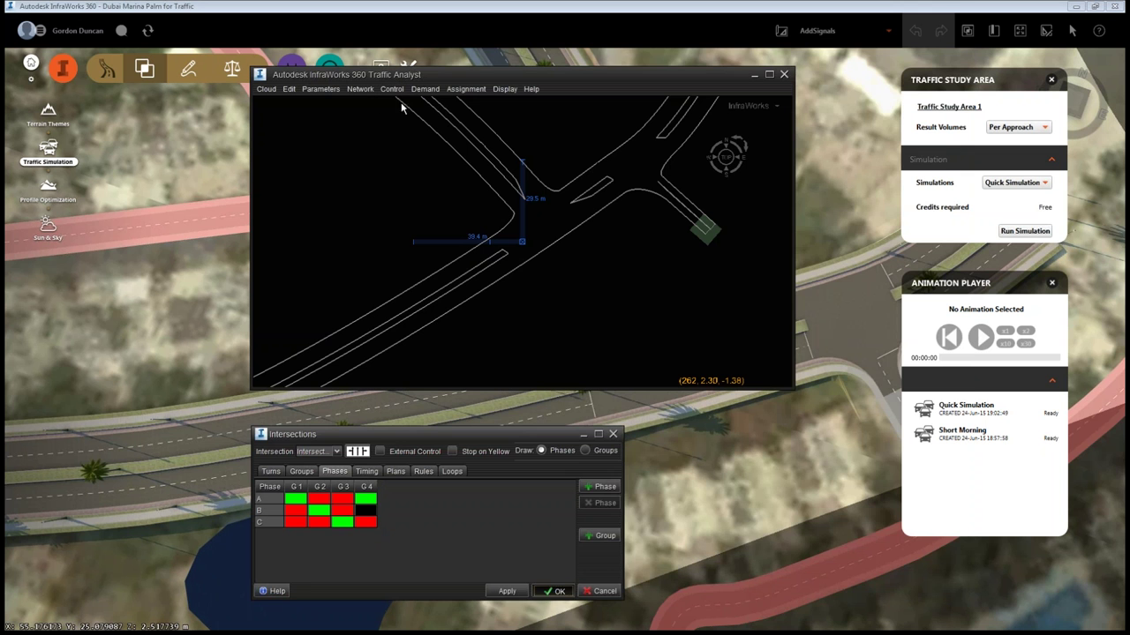
left_click(272, 590)
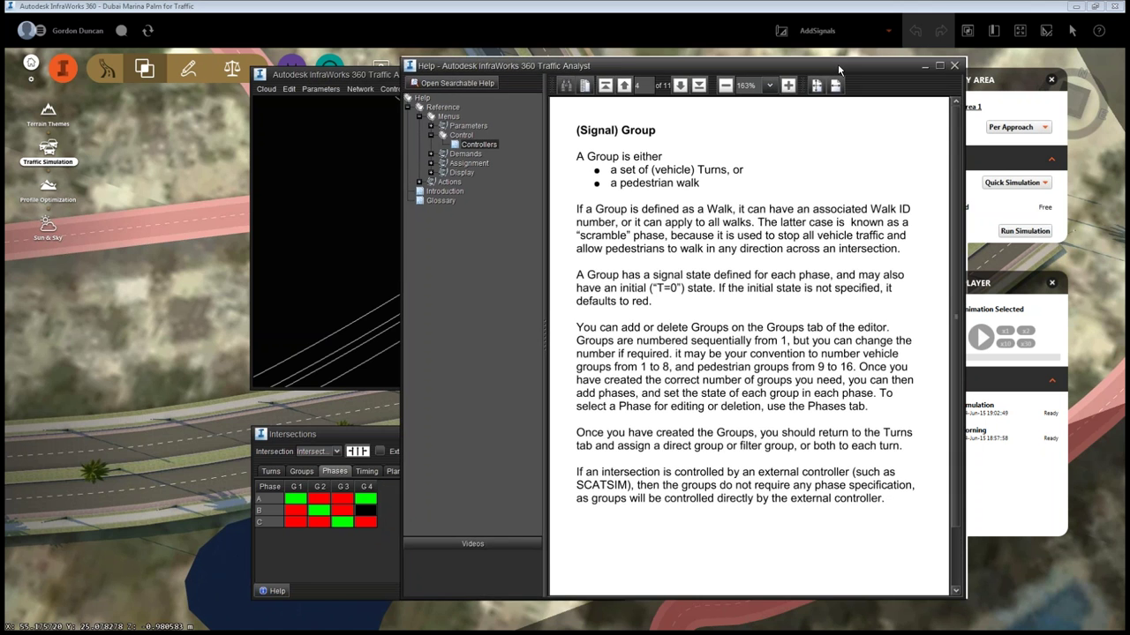
left_click_drag(841, 65, 520, 95)
left_click(606, 303)
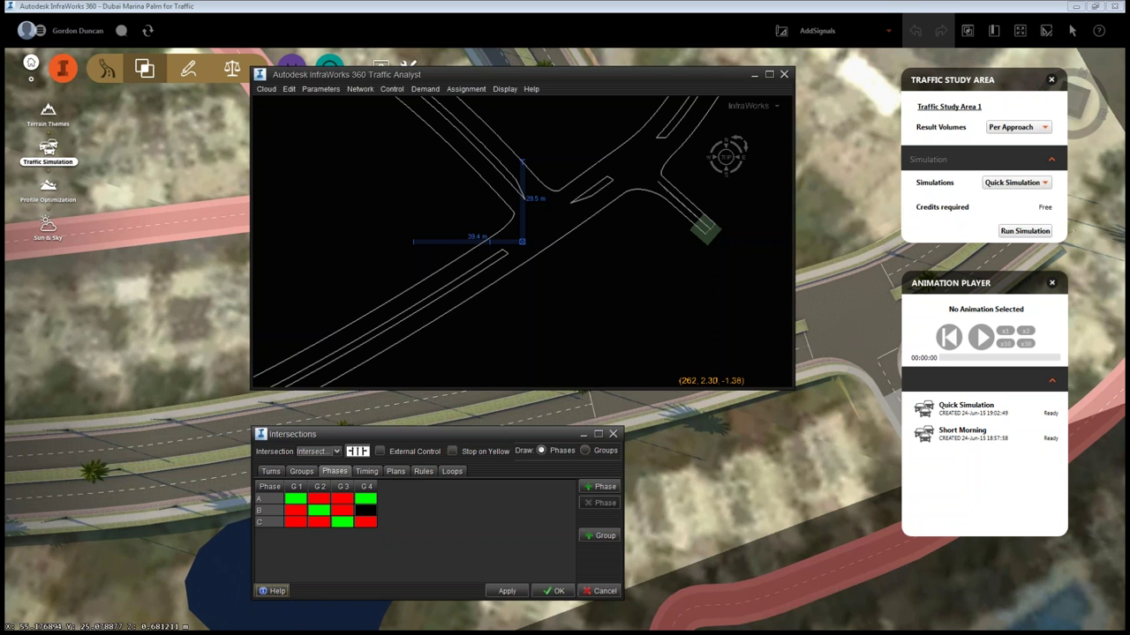
left_click(613, 436)
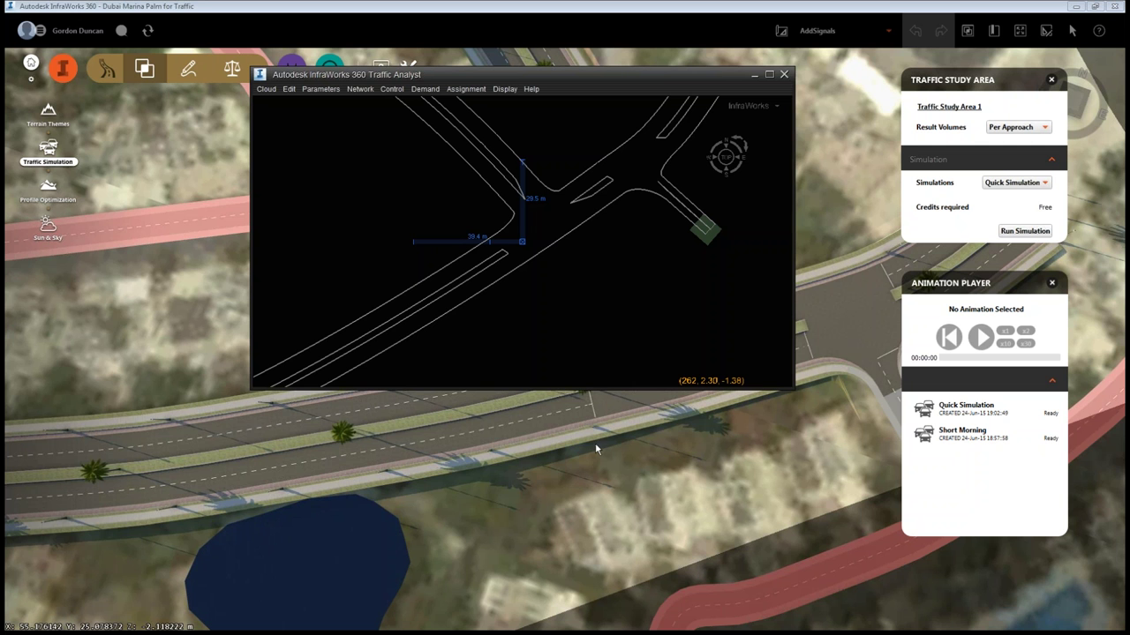
Close Traffic Analyst discarding changes, then pause Quick Simulation at 08:01:53 near the junction.
left_click(783, 77)
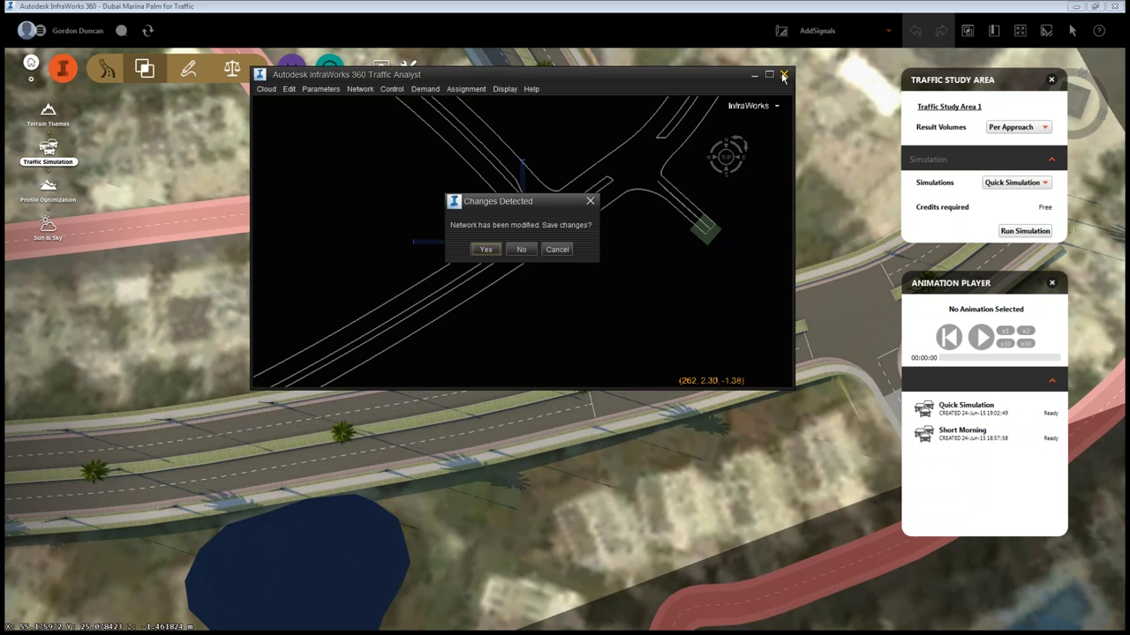
left_click(526, 249)
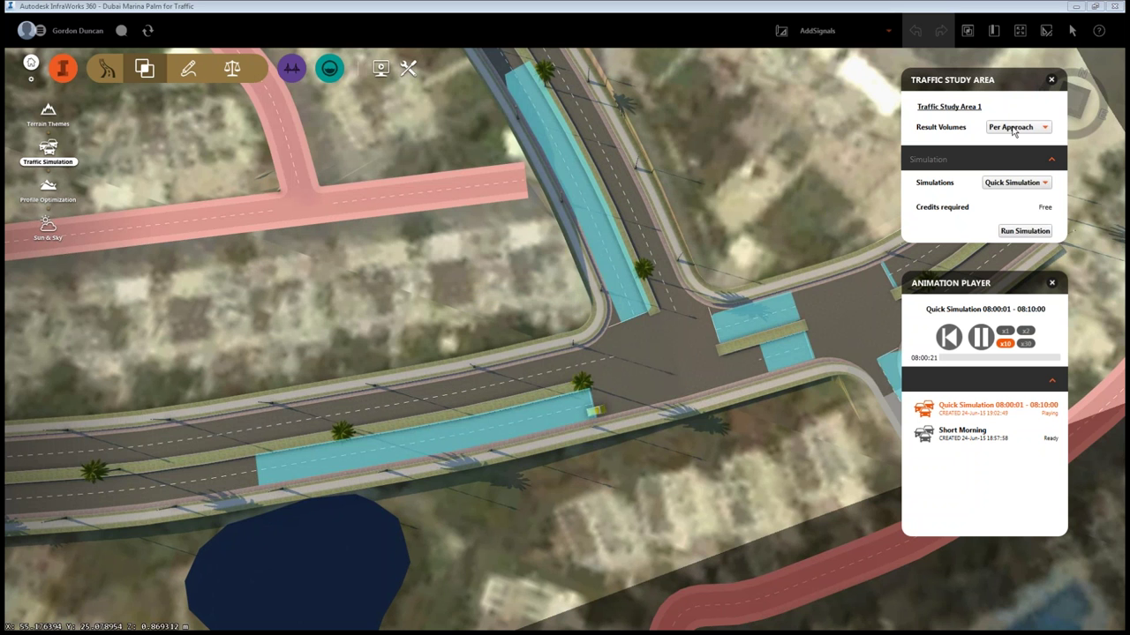
mouse_move(628, 309)
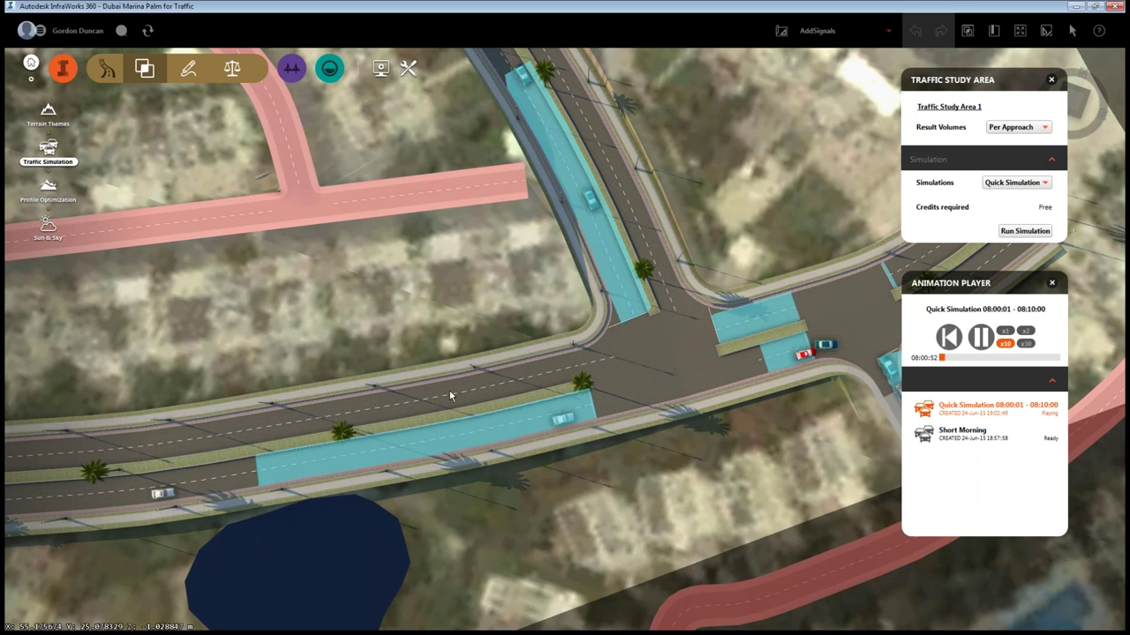
left_click_drag(450, 396, 351, 419)
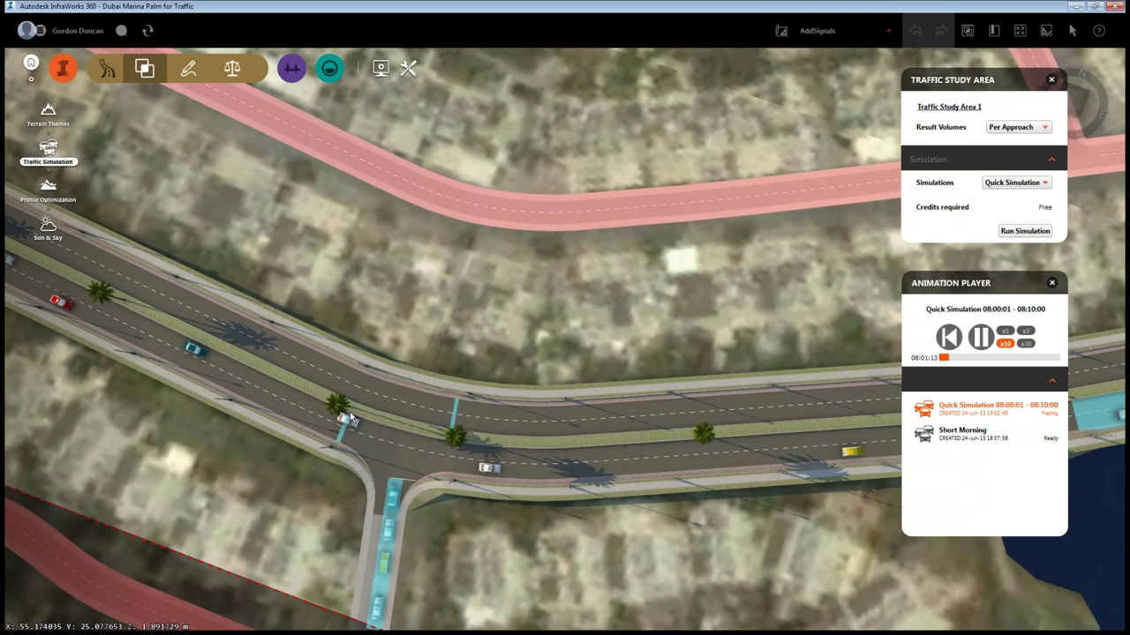
scroll(405, 527, "up", 3)
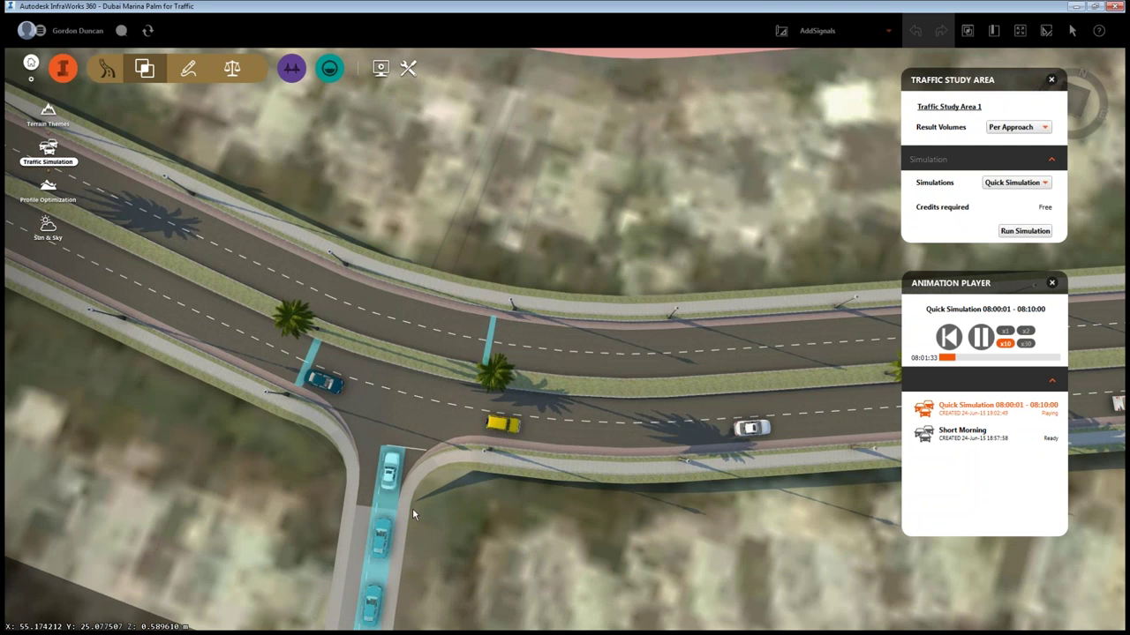
scroll(412, 508, "up", 2)
key("space")
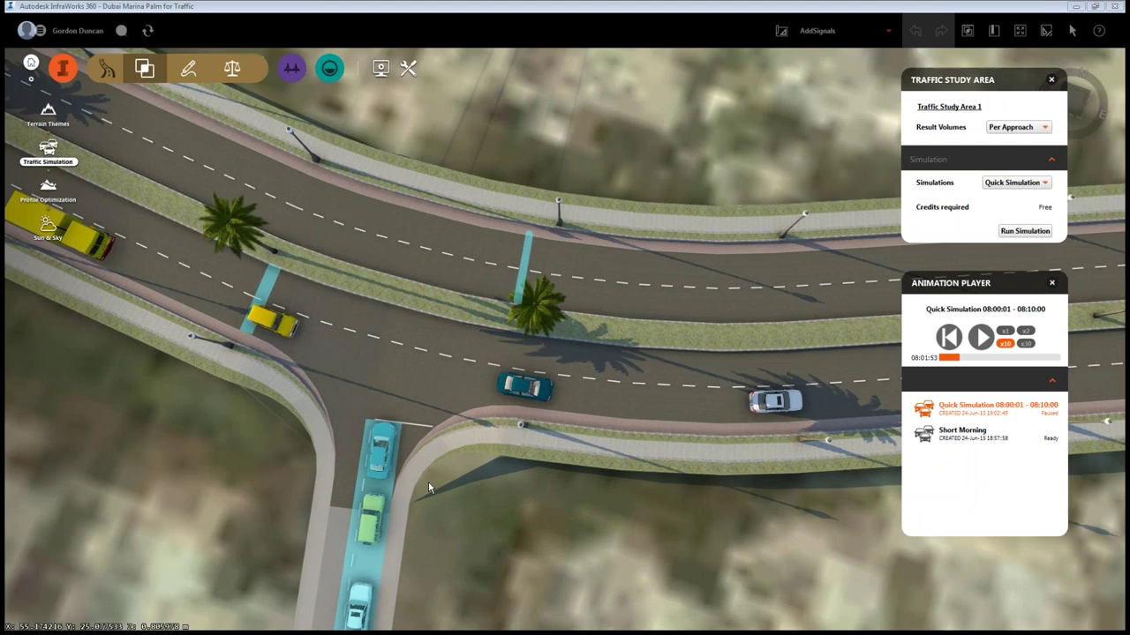
Bring the red road below the junction into view.
scroll(486, 491, "down", 3)
scroll(438, 450, "up", 3)
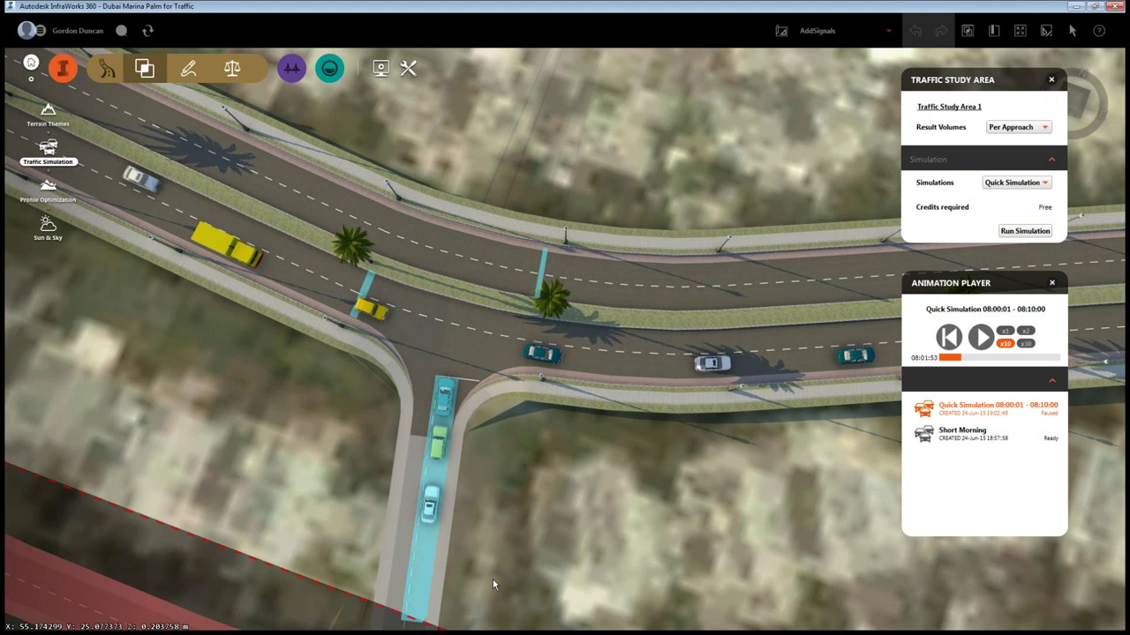
left_click_drag(496, 566, 553, 383)
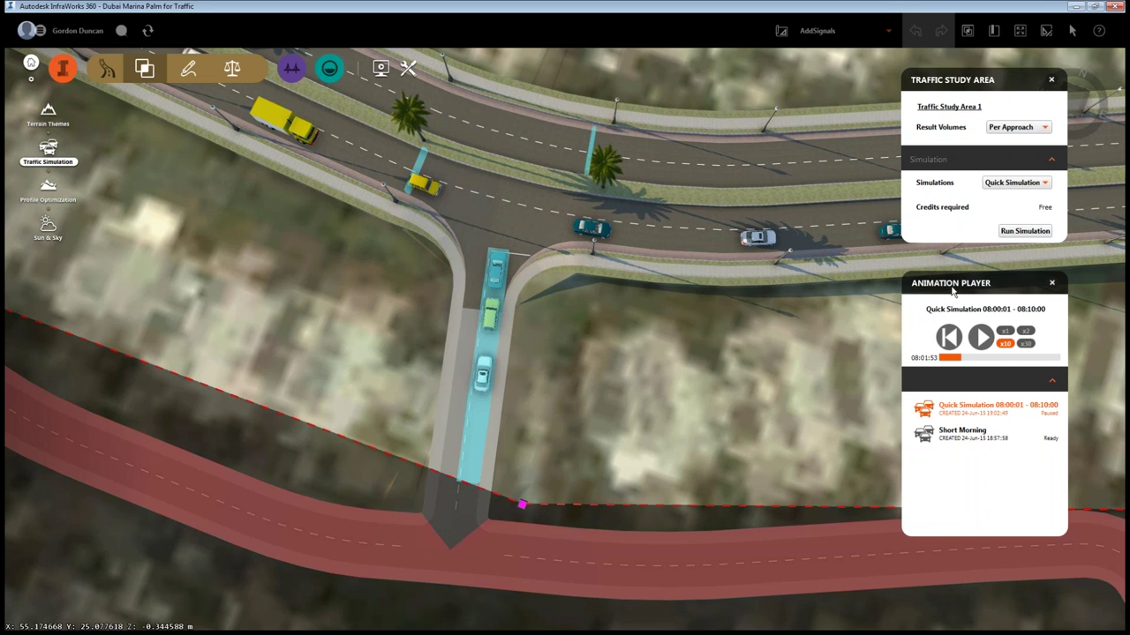
Lower the Animation Player panel and zoom out around the junction.
left_click_drag(948, 291, 937, 345)
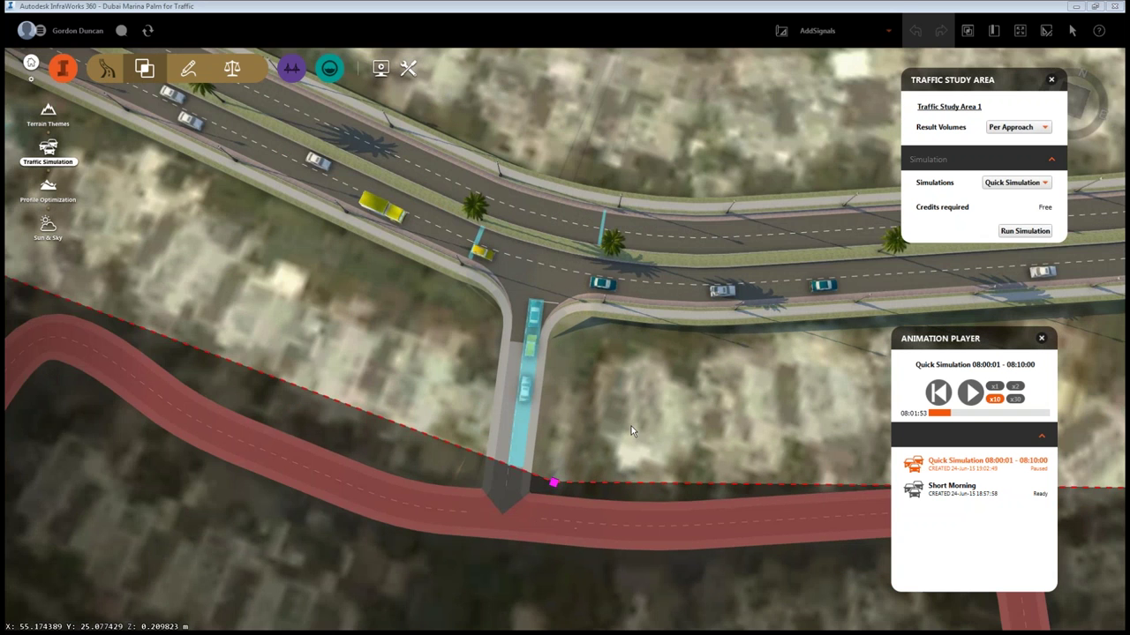
scroll(630, 431, "down", 2)
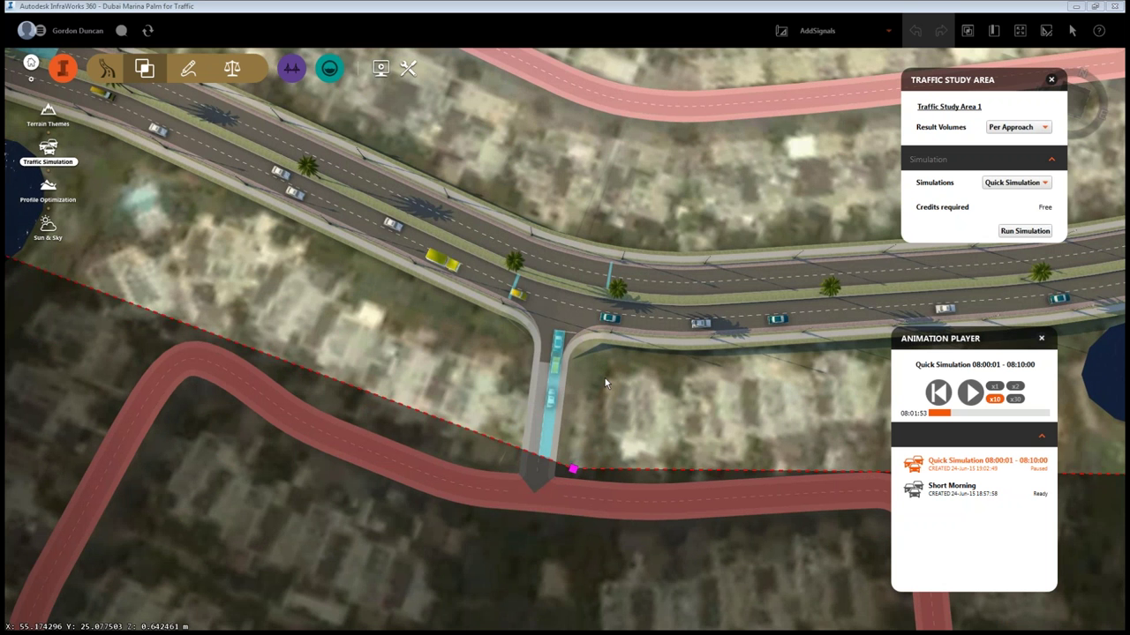
Reopen the Traffic Analyst panel from the traffic study area's context menu.
left_click(408, 70)
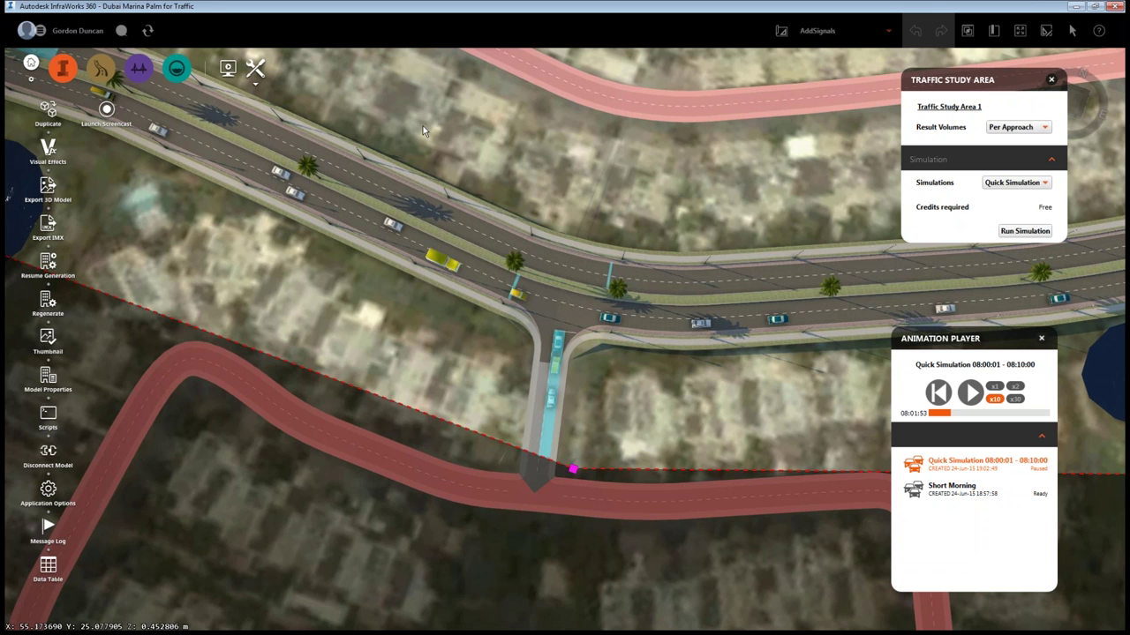
right_click(472, 324)
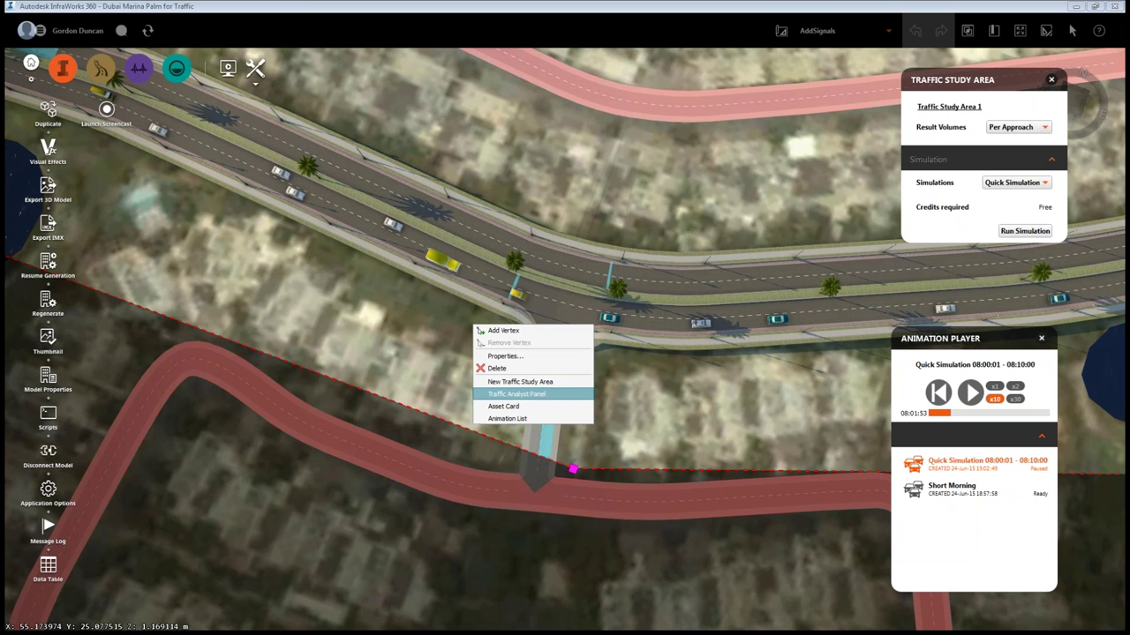
left_click(516, 396)
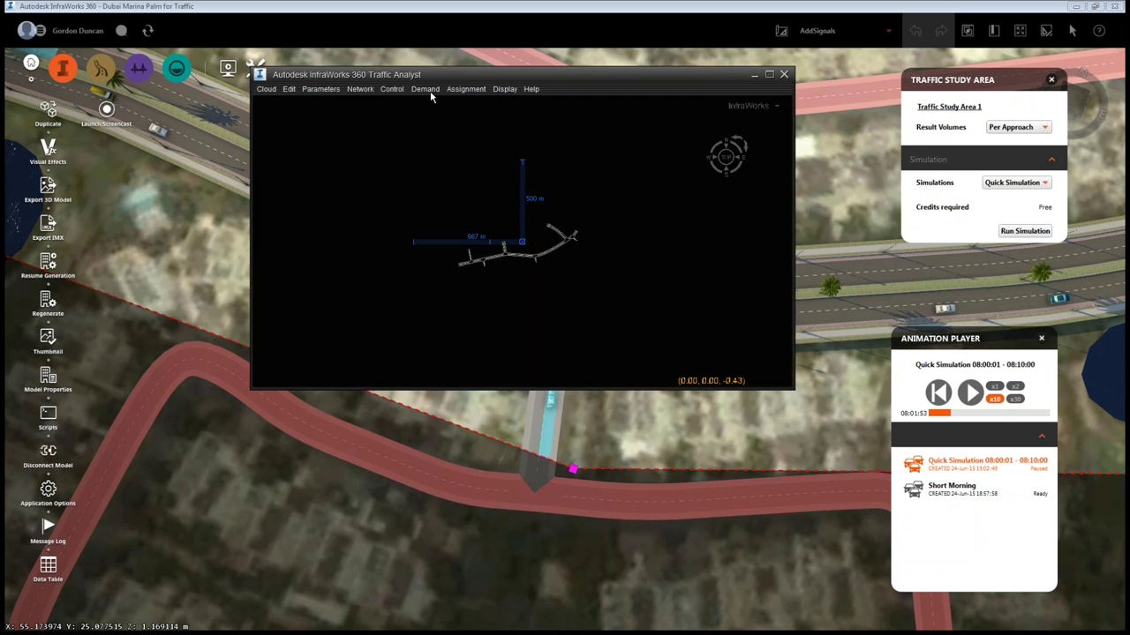
Open the AM10 matrix in the Demand Editor, select its cells and switch to Excel.
left_click(424, 89)
left_click(441, 129)
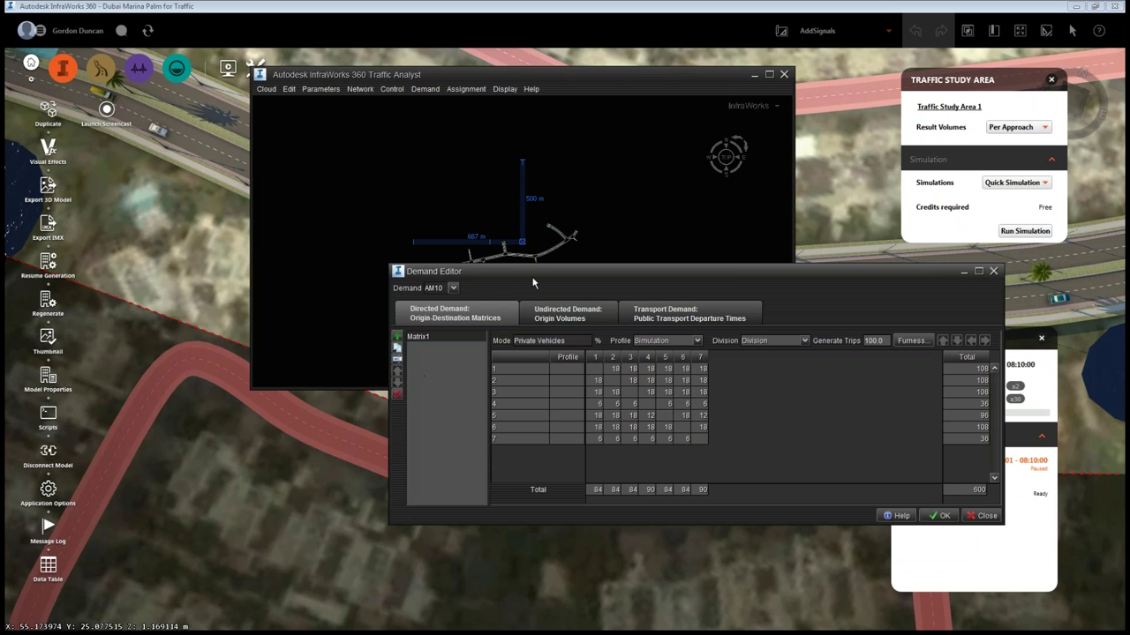
left_click_drag(528, 273, 264, 285)
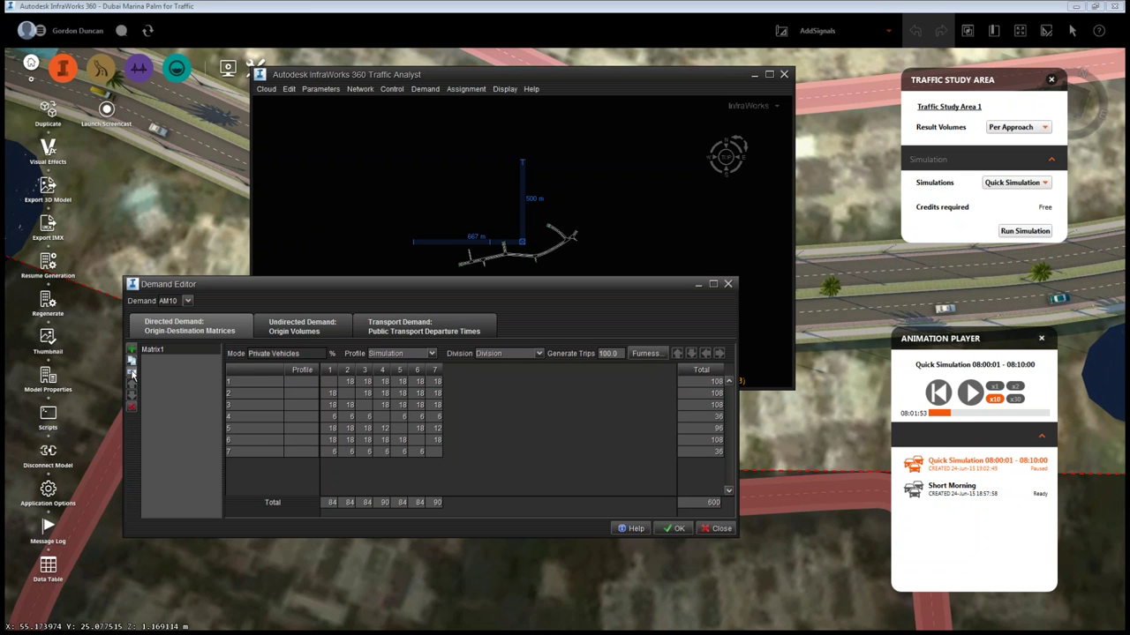
left_click(426, 91)
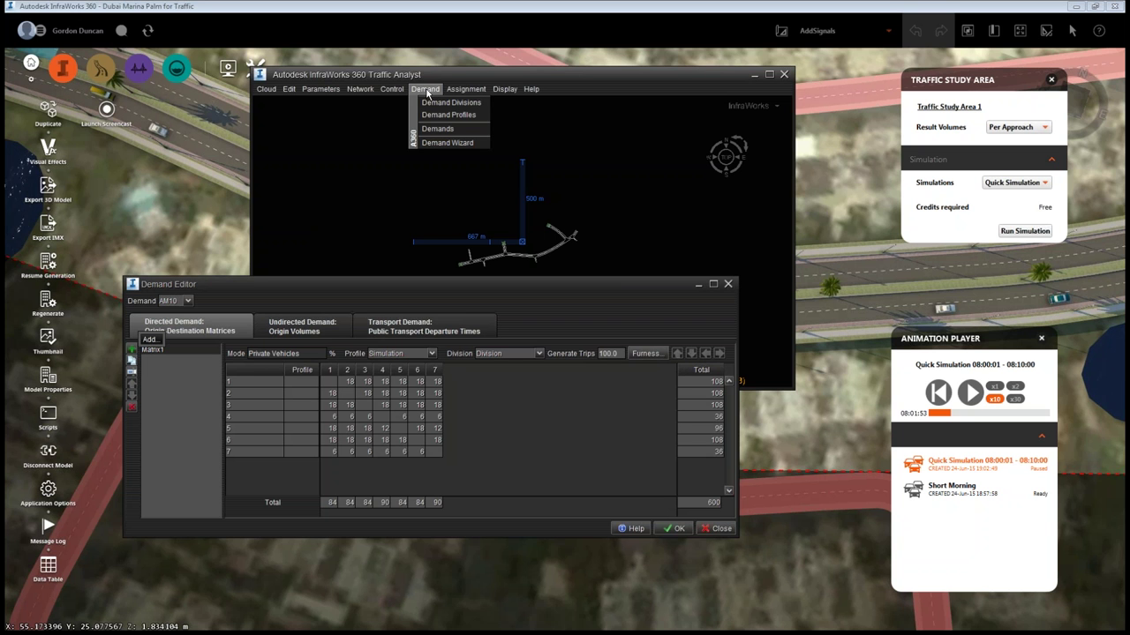
left_click(252, 285)
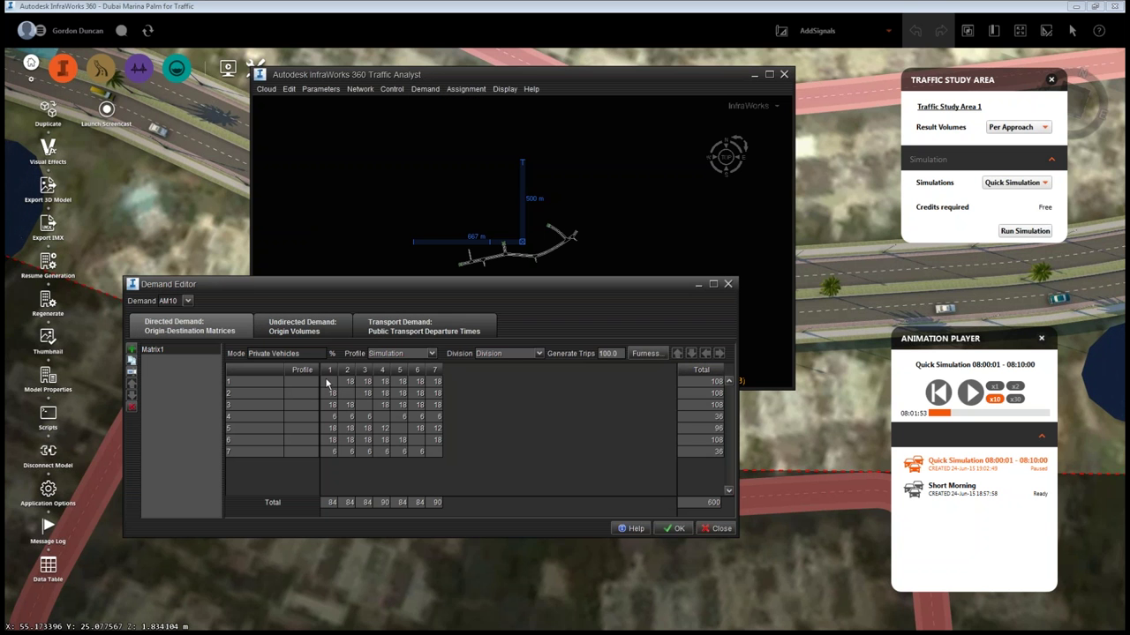
left_click_drag(329, 383, 432, 453)
key("ctrl+c")
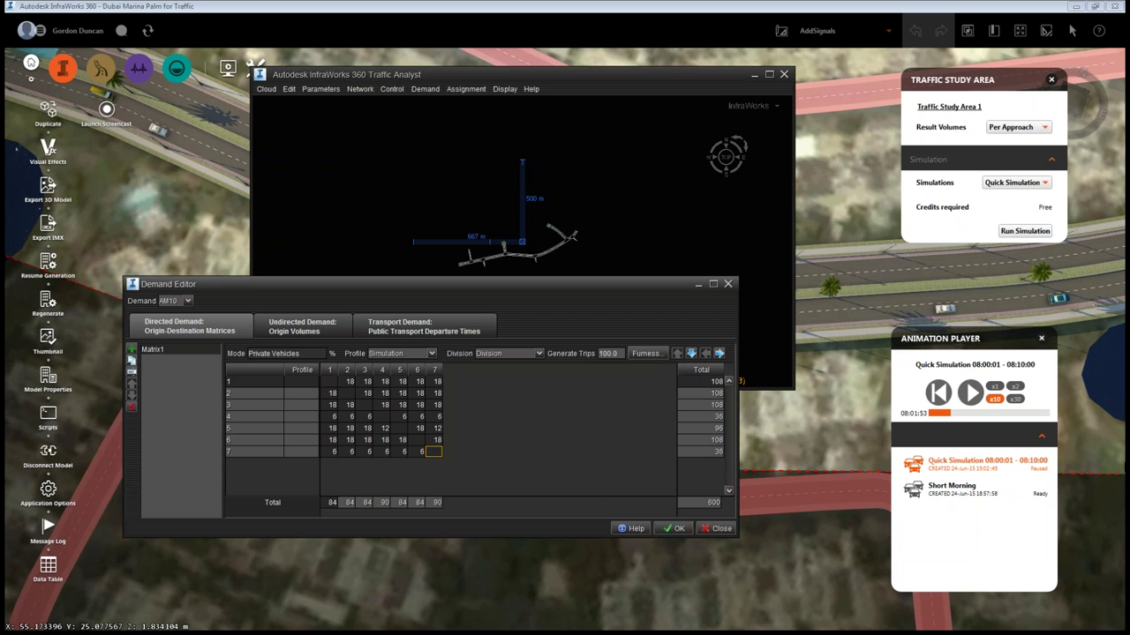
key("alt+Tab")
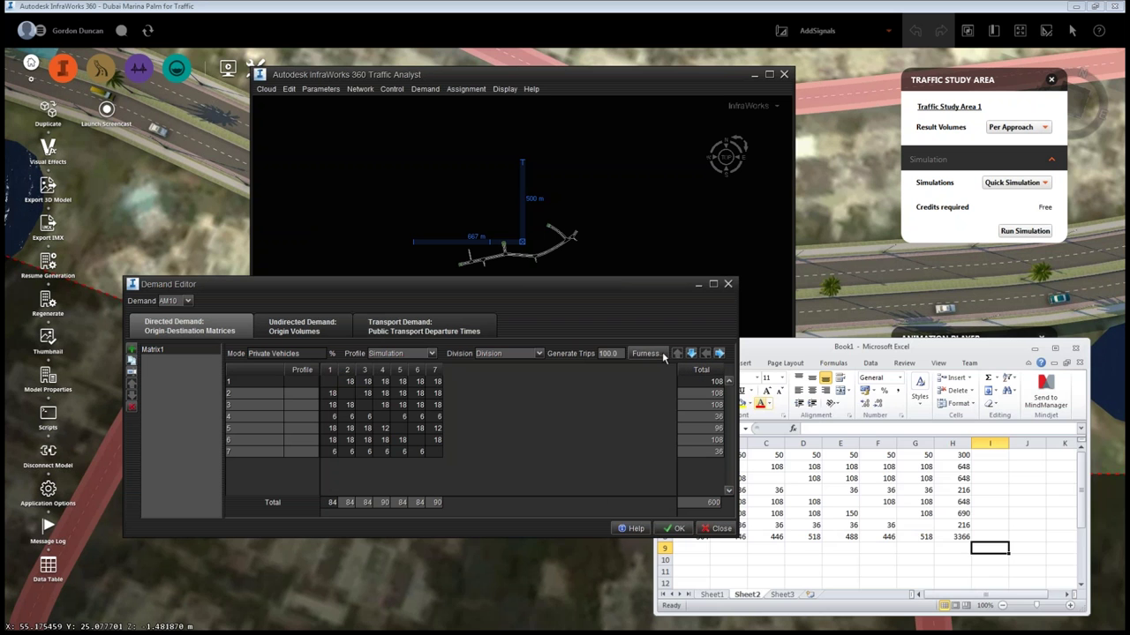
Paste the copied demand matrix into Sheet3 at cell A1.
left_click_drag(530, 283, 381, 316)
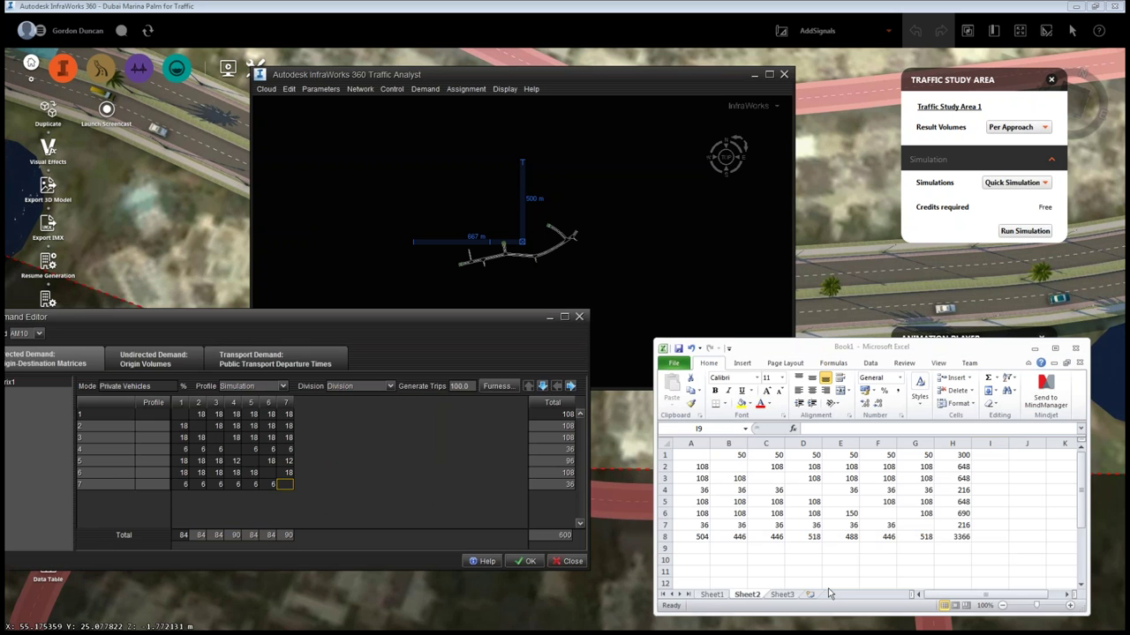
left_click(761, 596)
left_click(782, 595)
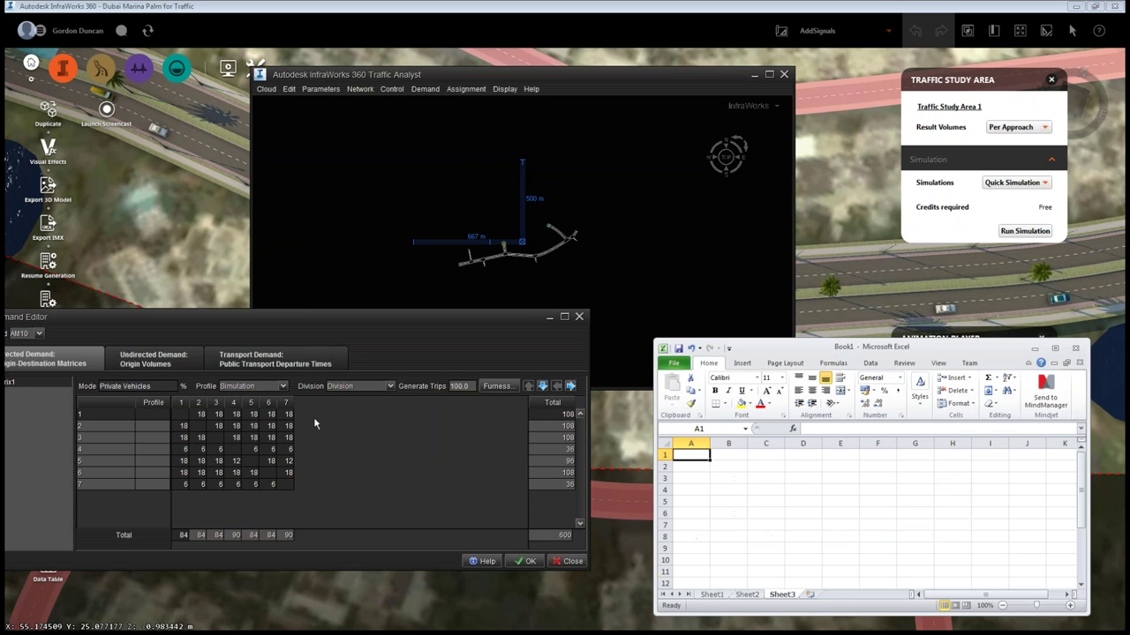
left_click(285, 430)
left_click(285, 484)
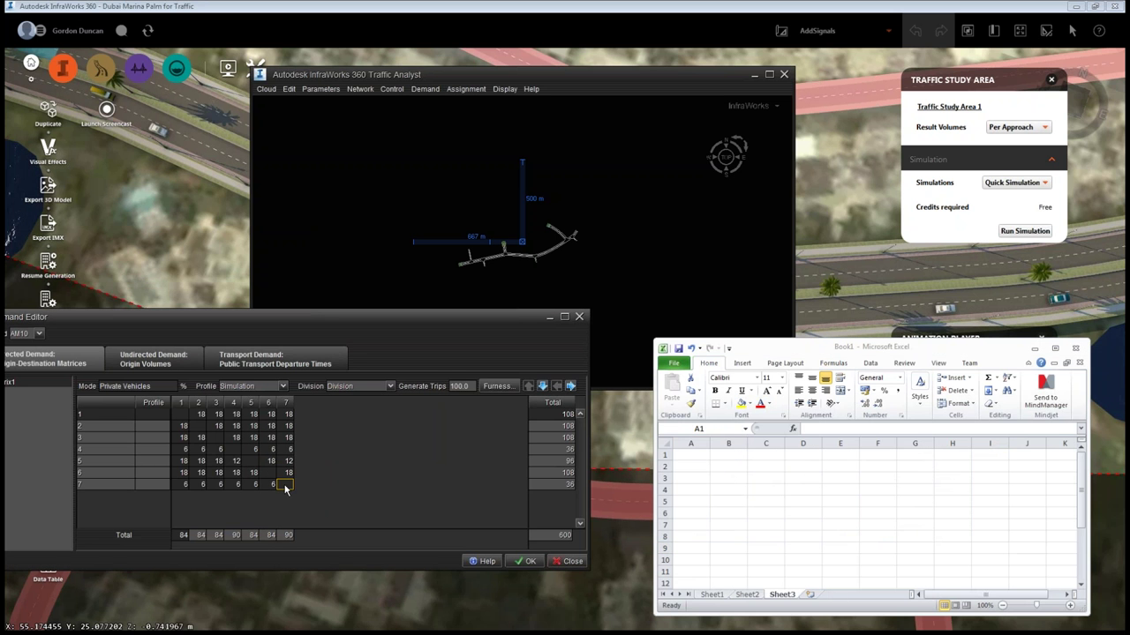
left_click(691, 455)
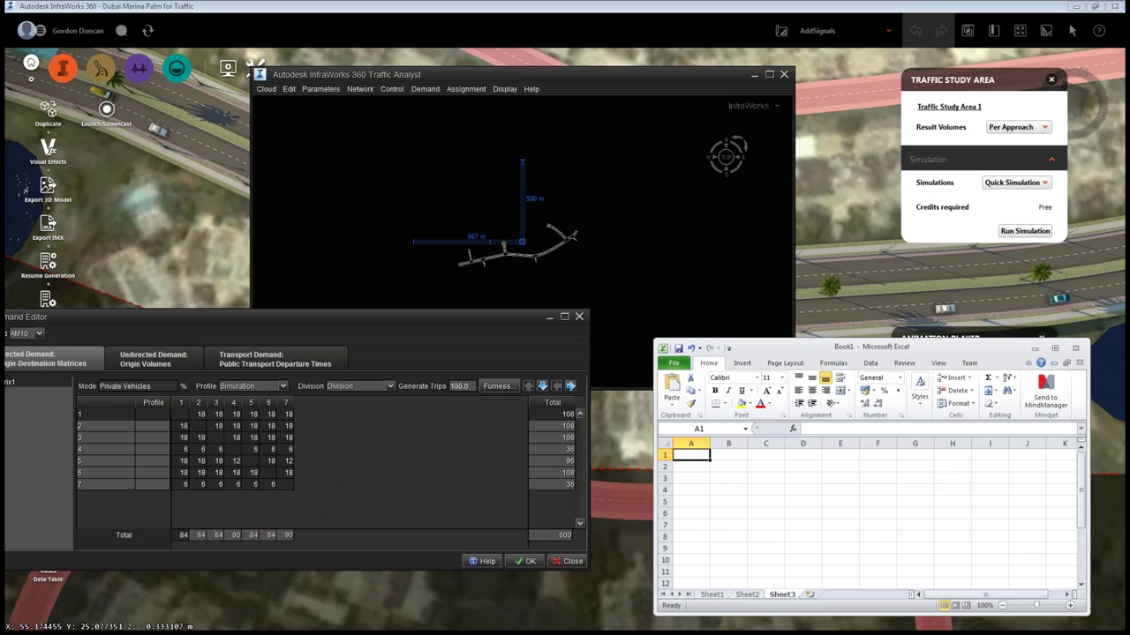
key("ctrl+v")
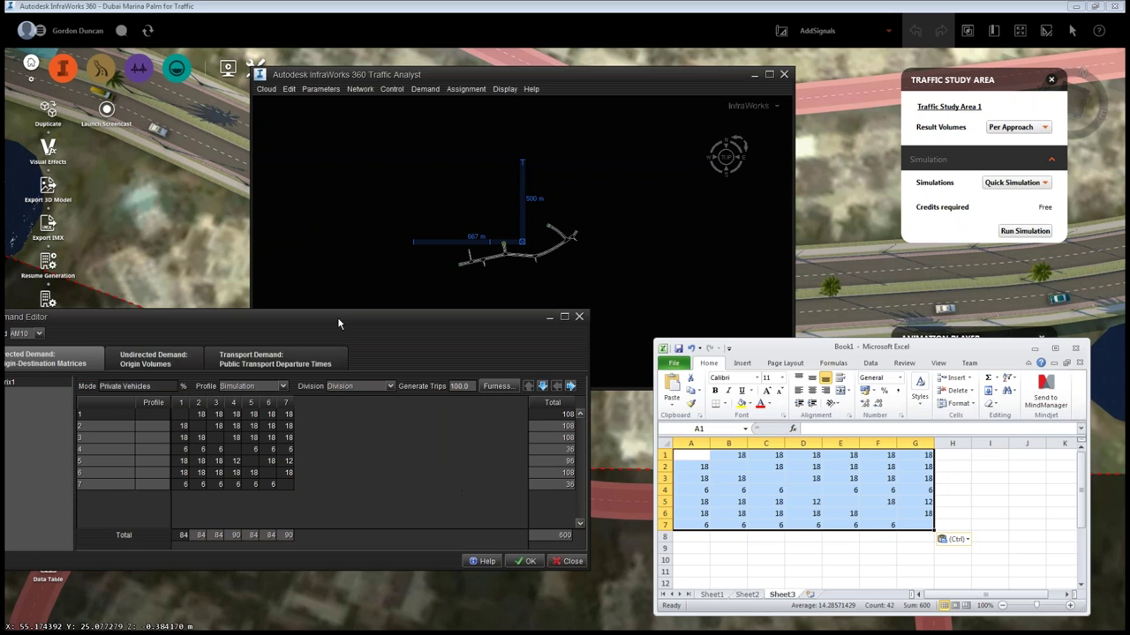
AutoSum column A, the B–G column totals in row 8, and row totals in column H.
left_click_drag(337, 317, 392, 327)
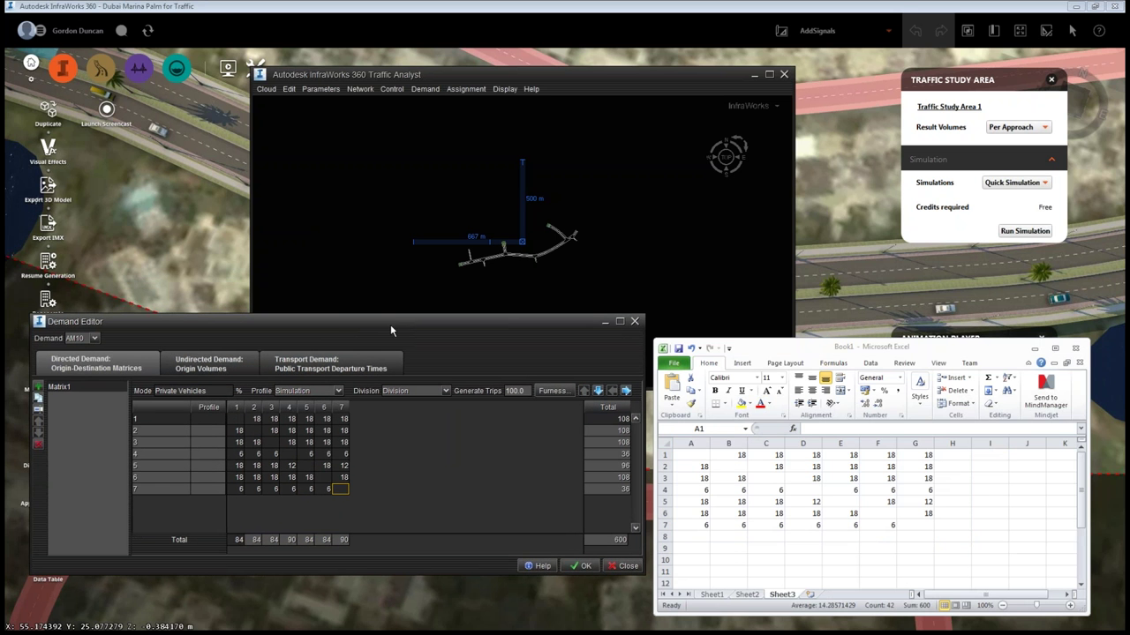
left_click(699, 536)
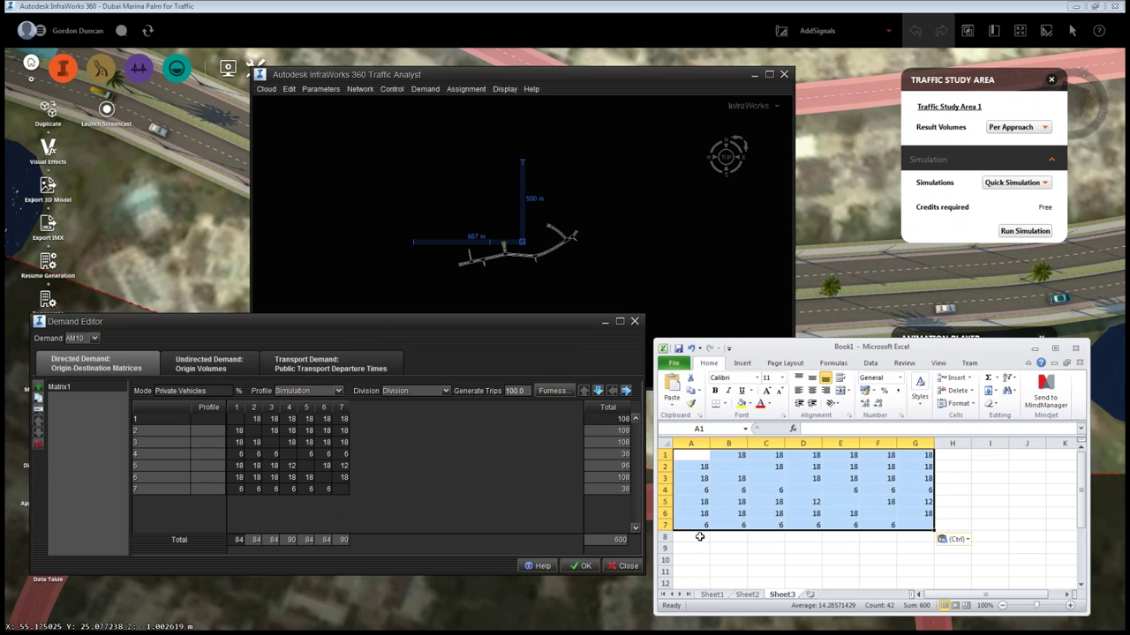
left_click_drag(695, 456, 698, 537)
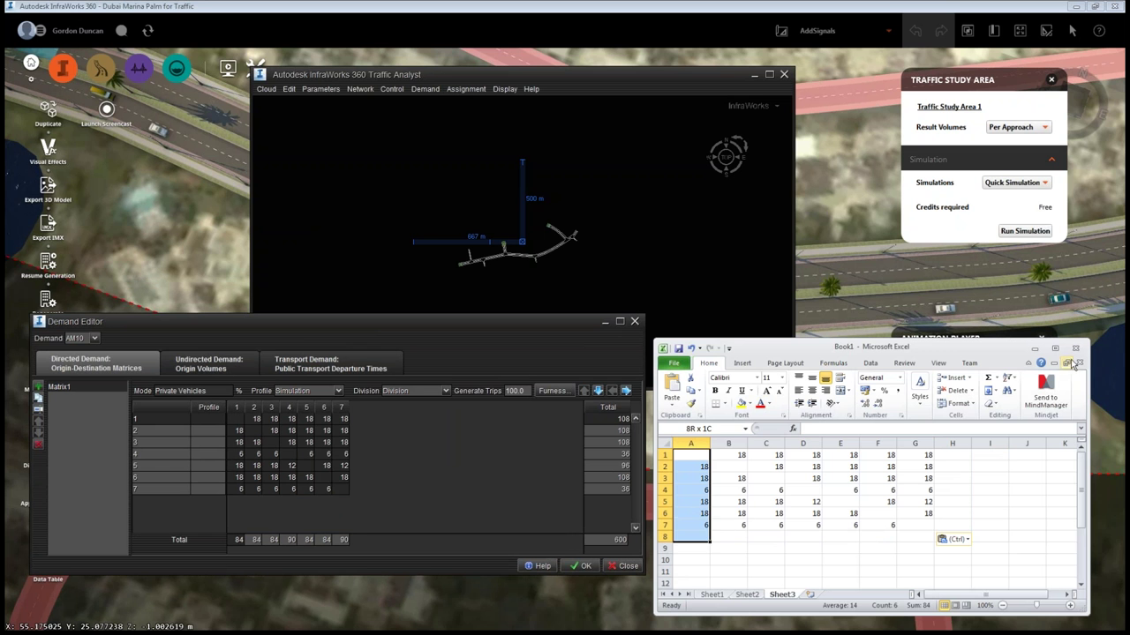
left_click(990, 377)
left_click_drag(739, 455, 907, 541)
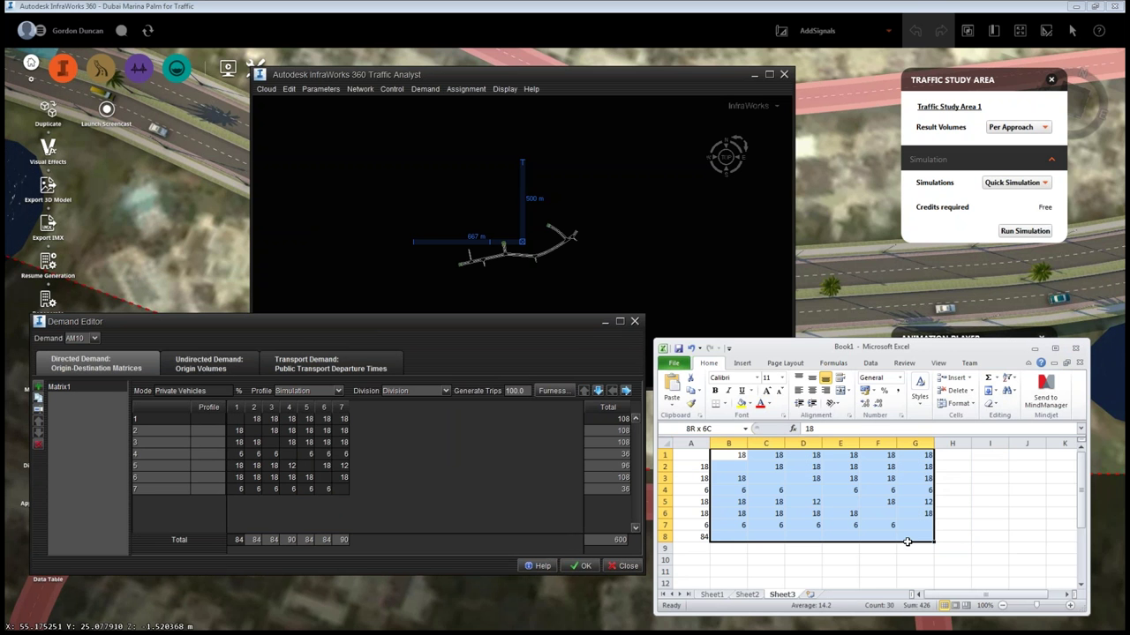
left_click(989, 378)
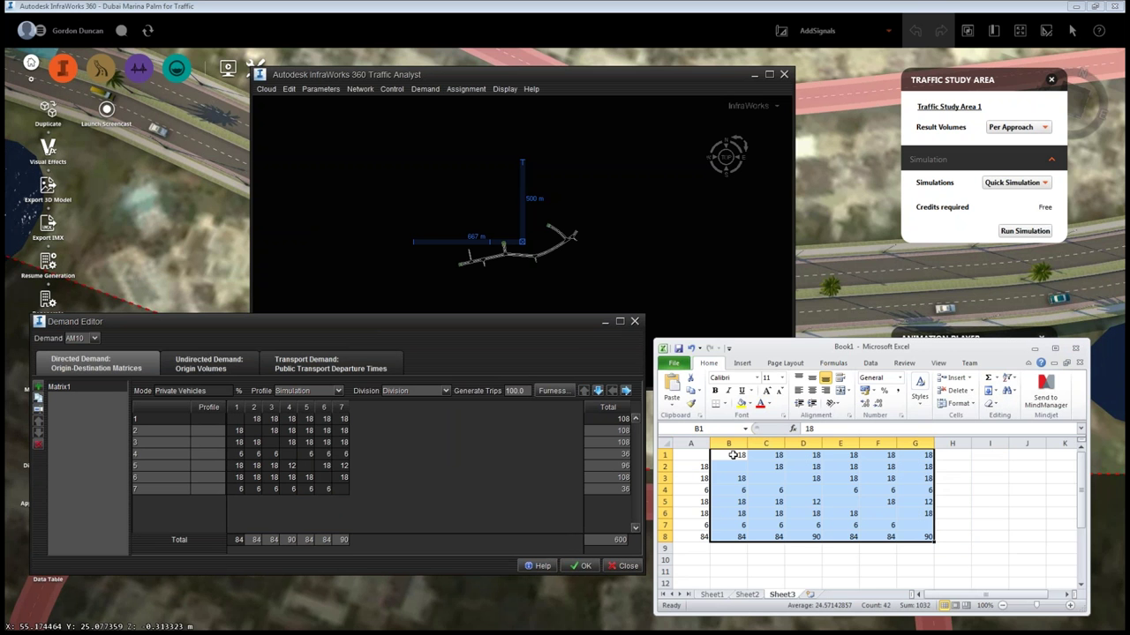
left_click_drag(733, 455, 969, 538)
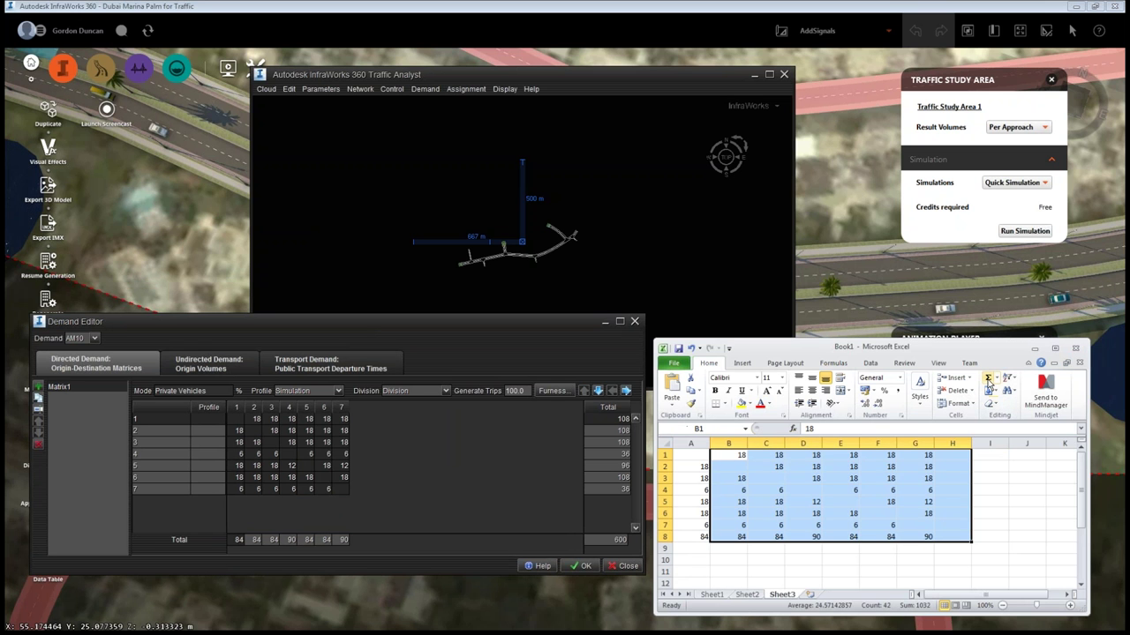
left_click(989, 378)
left_click(976, 547)
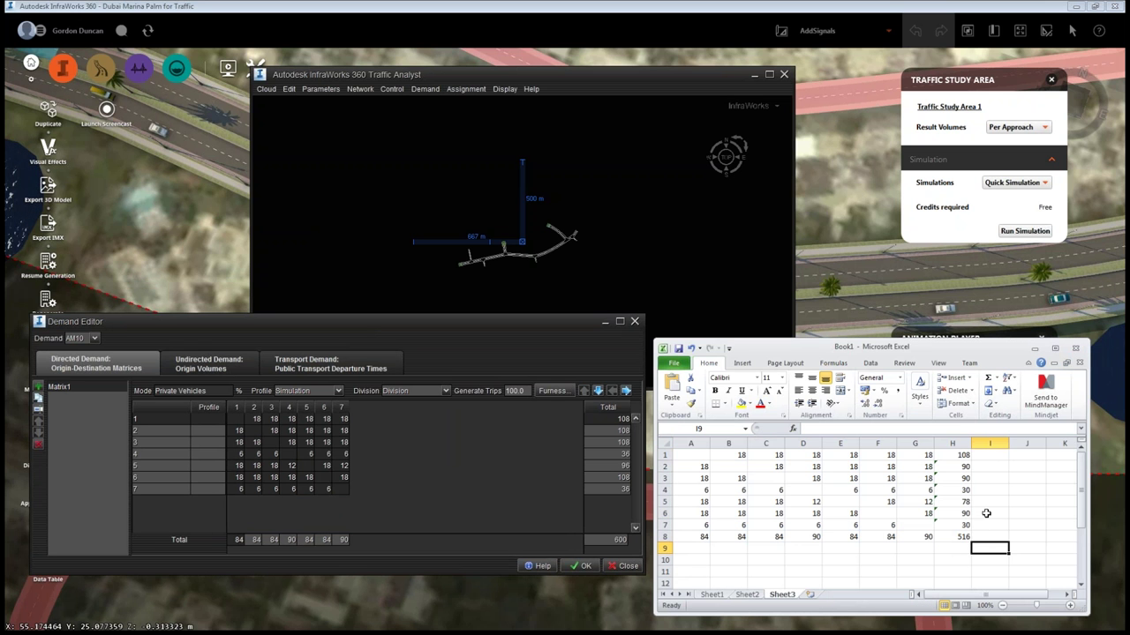
Check the H1 SUM formula without changing it, then view Sheet2.
left_click(961, 454)
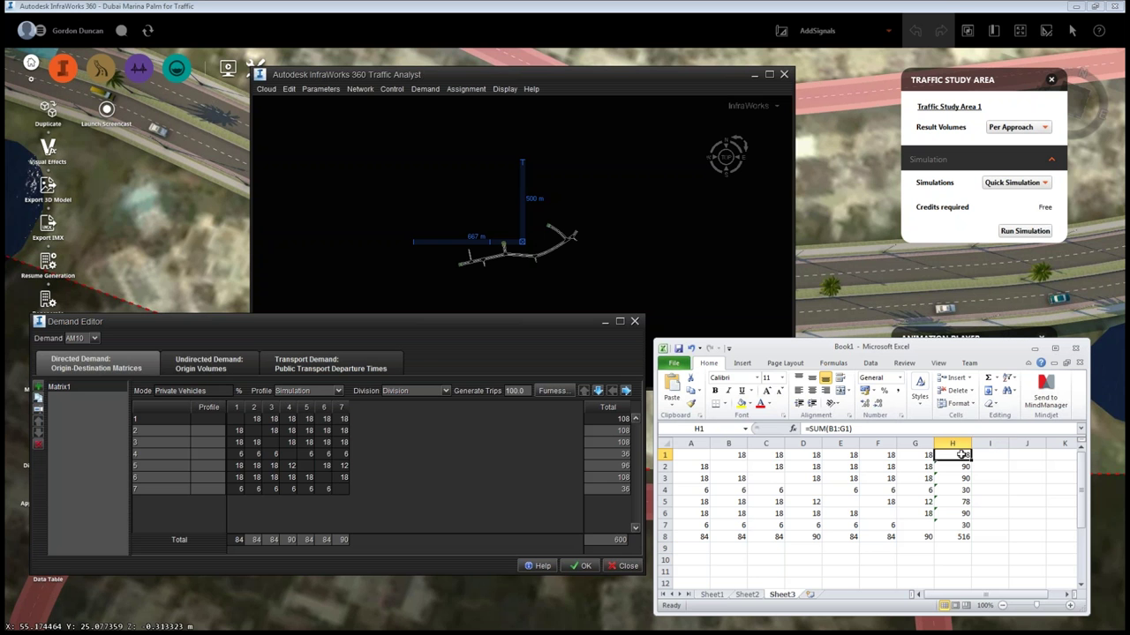
double_click(961, 455)
left_click(801, 527)
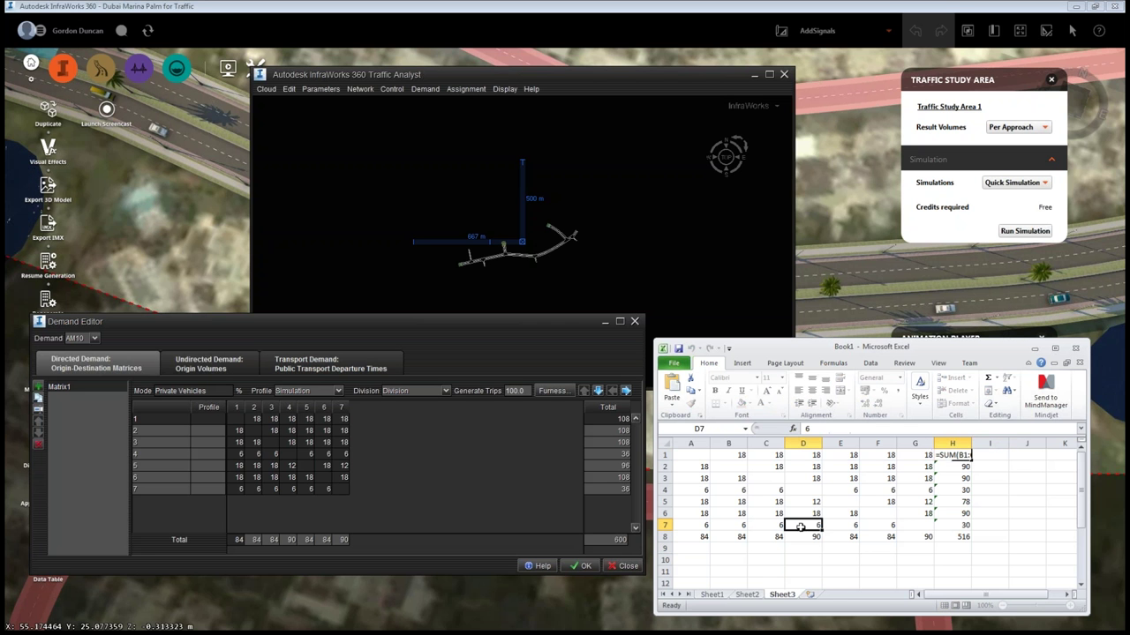
key("Escape")
left_click_drag(692, 454, 929, 457)
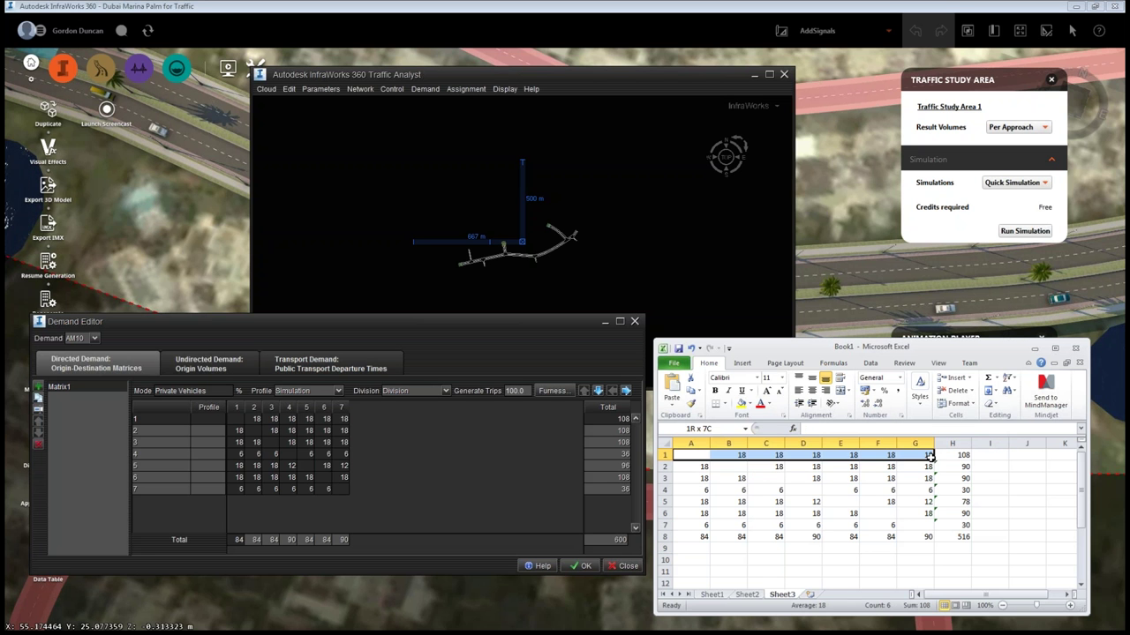
left_click(746, 594)
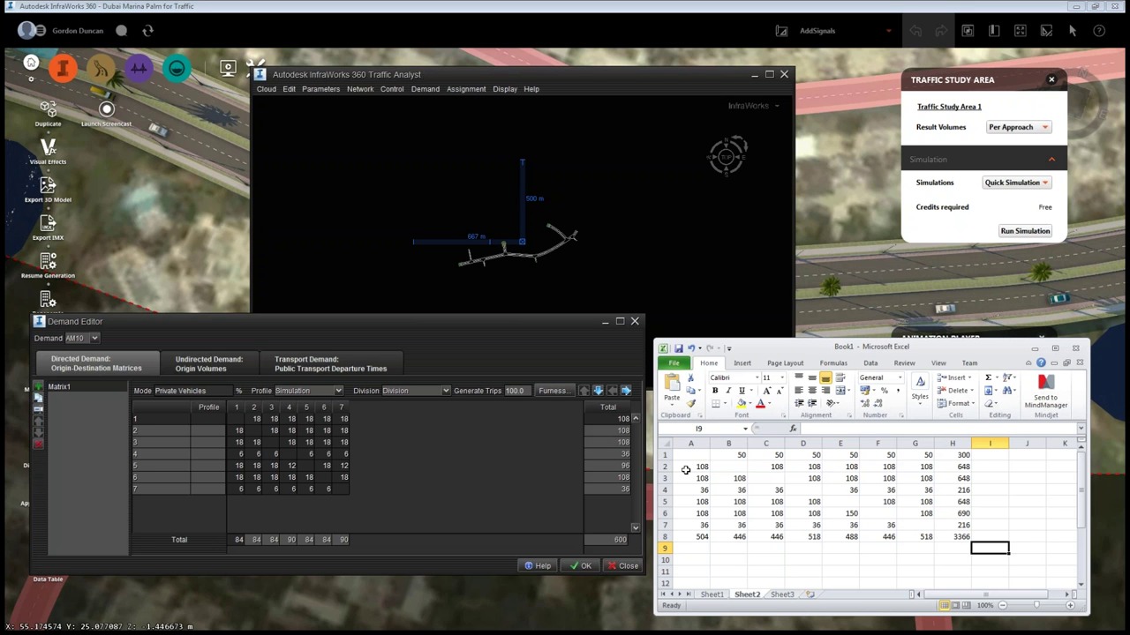
Check Sheet2's H1 total formula, move Excel up-right and bring Traffic Analyst forward.
left_click(962, 456)
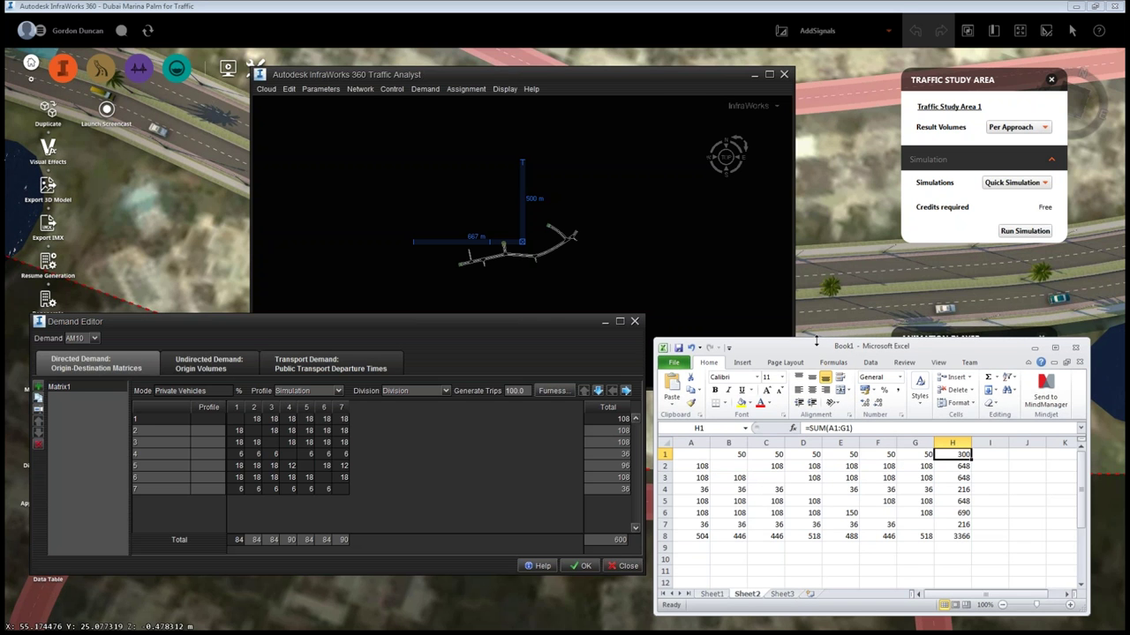
left_click_drag(826, 351, 851, 323)
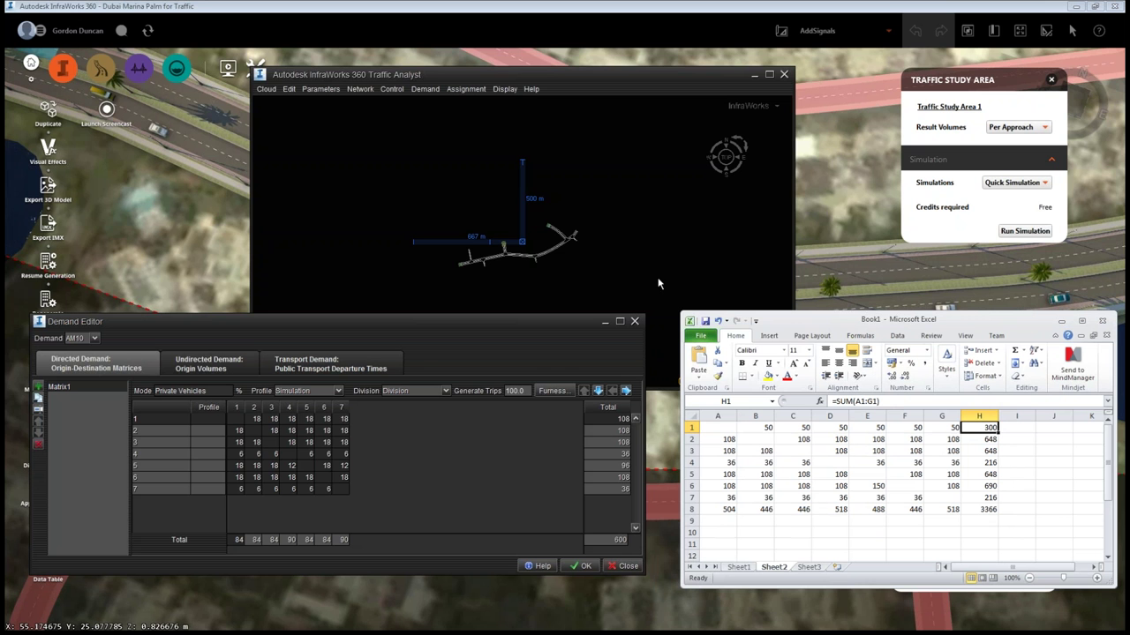
left_click(526, 272)
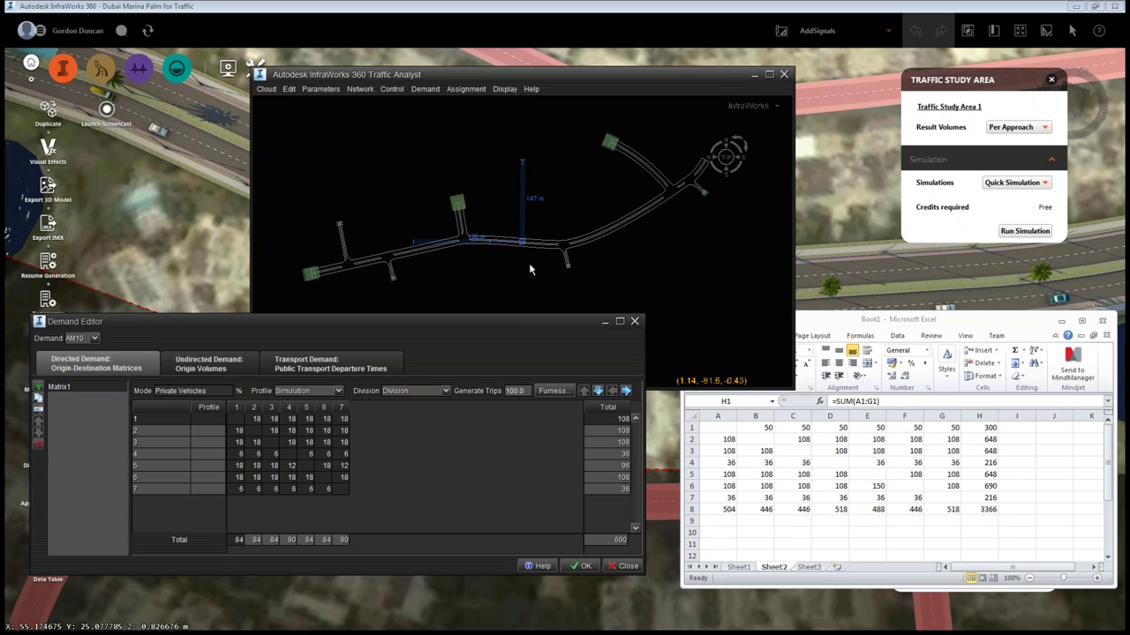
Minimize the Demand Editor, reframe the network view and shift Traffic Analyst left.
left_click(606, 326)
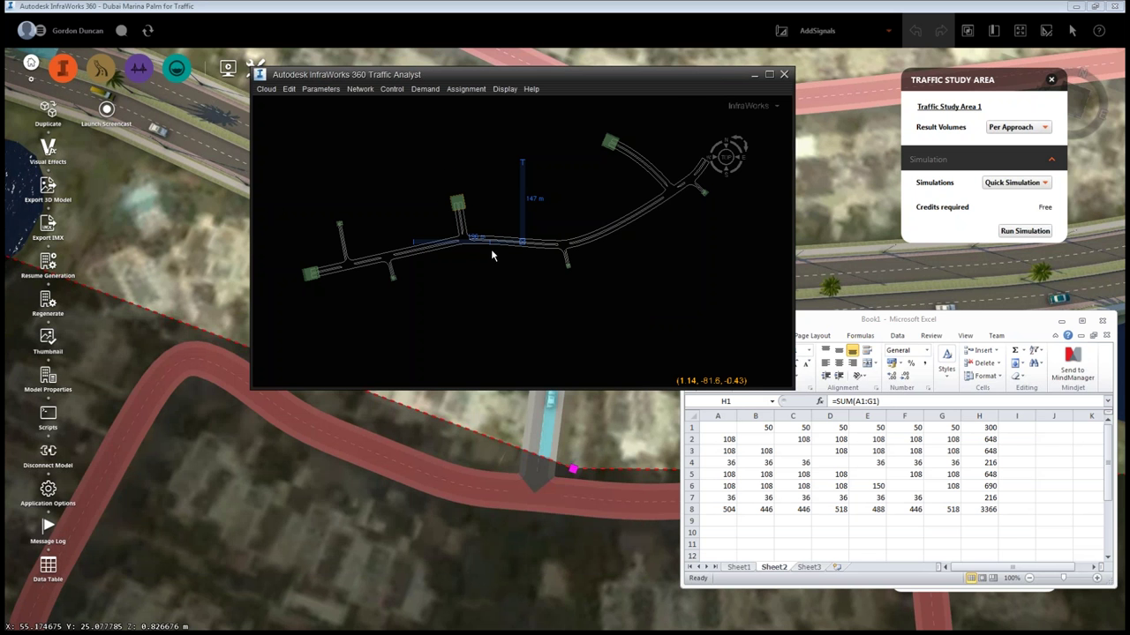
scroll(491, 251, "up", 5)
left_click_drag(459, 285, 657, 255)
scroll(656, 255, "down", 5)
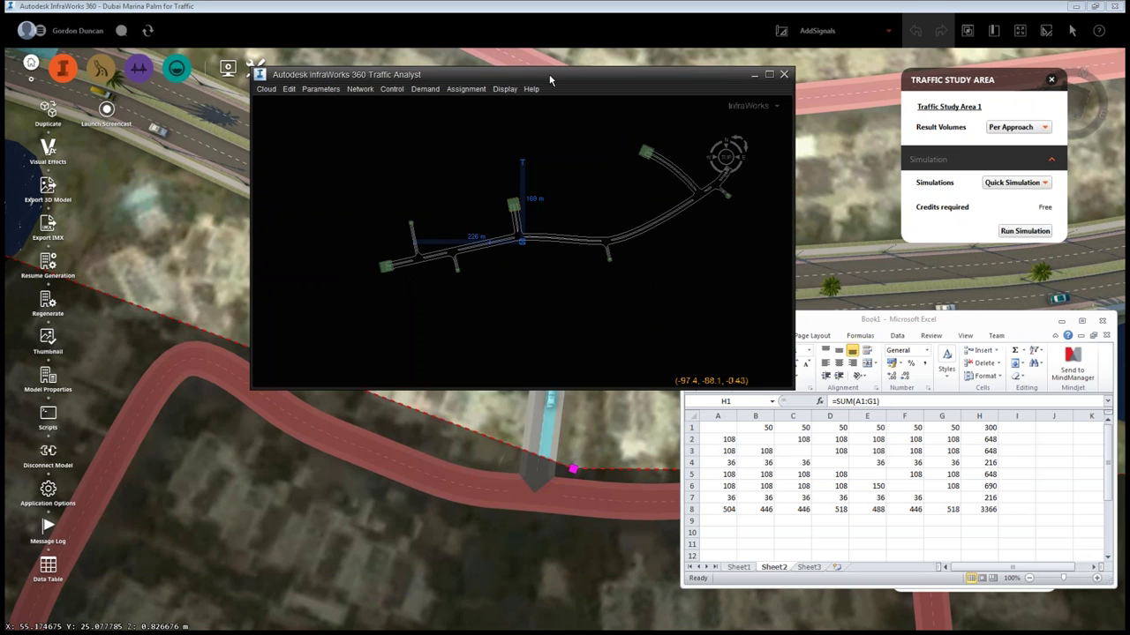
left_click_drag(548, 75, 353, 71)
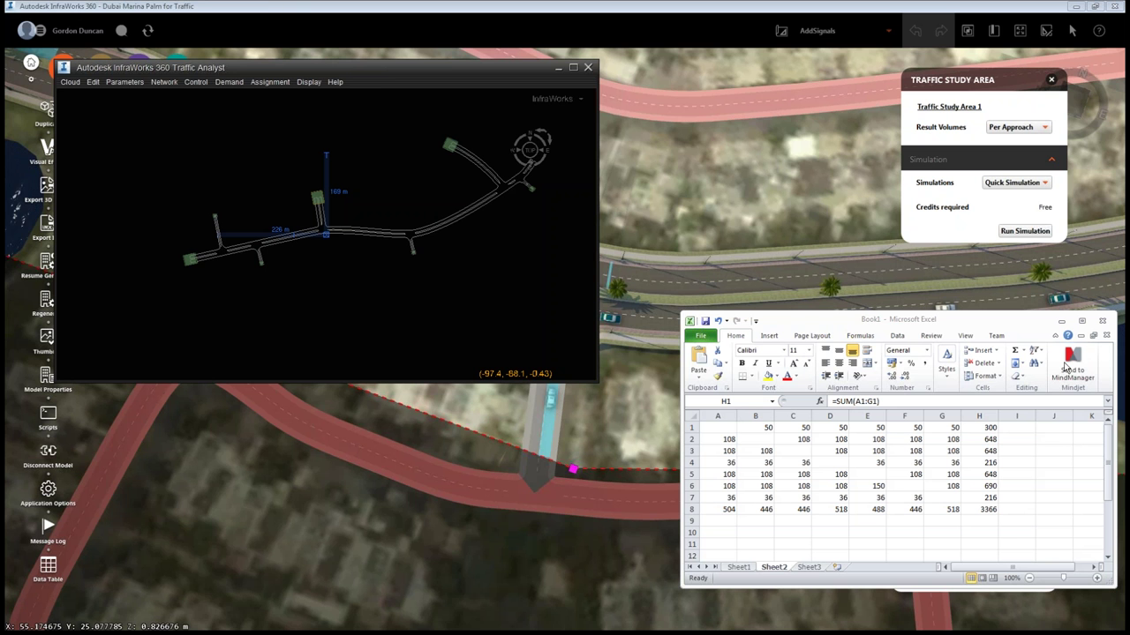
Cancel closing the unsaved Excel workbook and minimize it instead.
left_click(1103, 323)
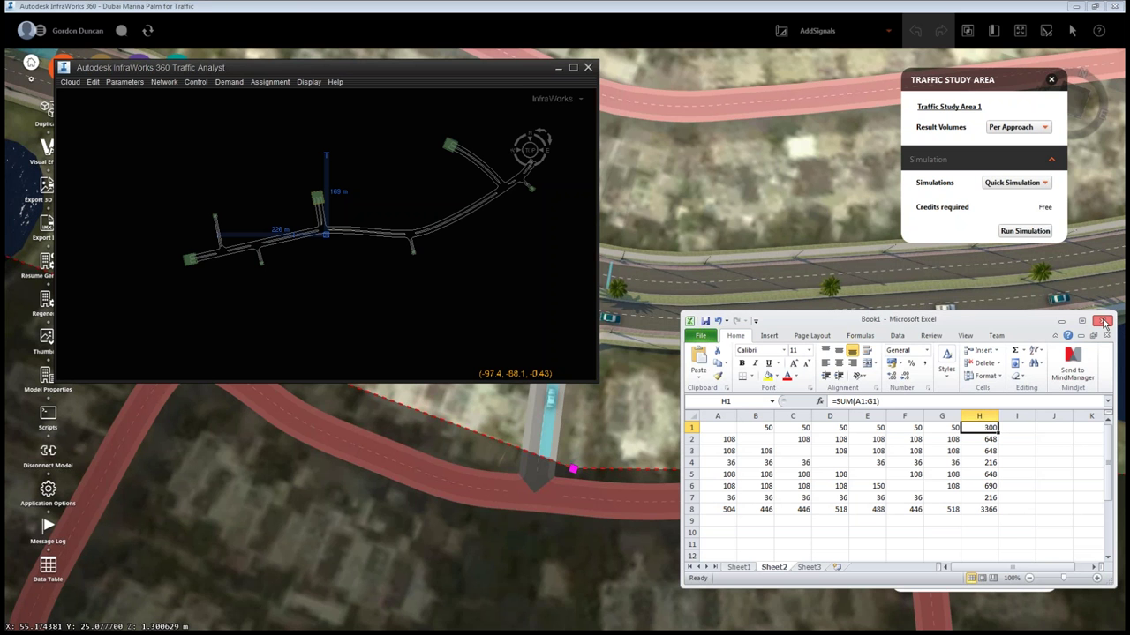
left_click(1103, 323)
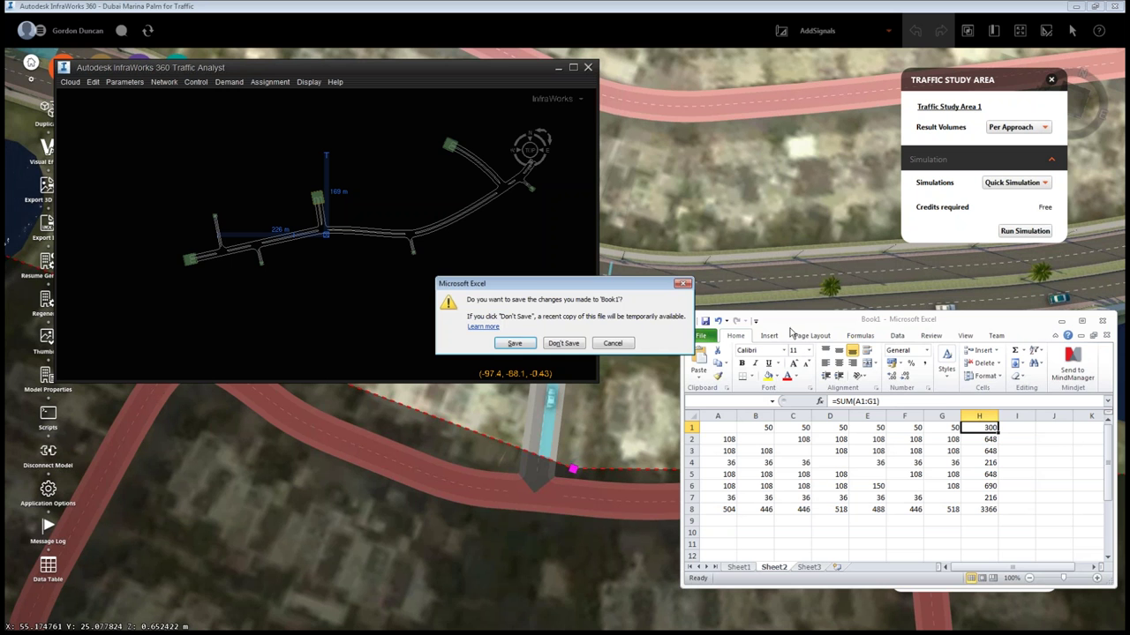
left_click(613, 343)
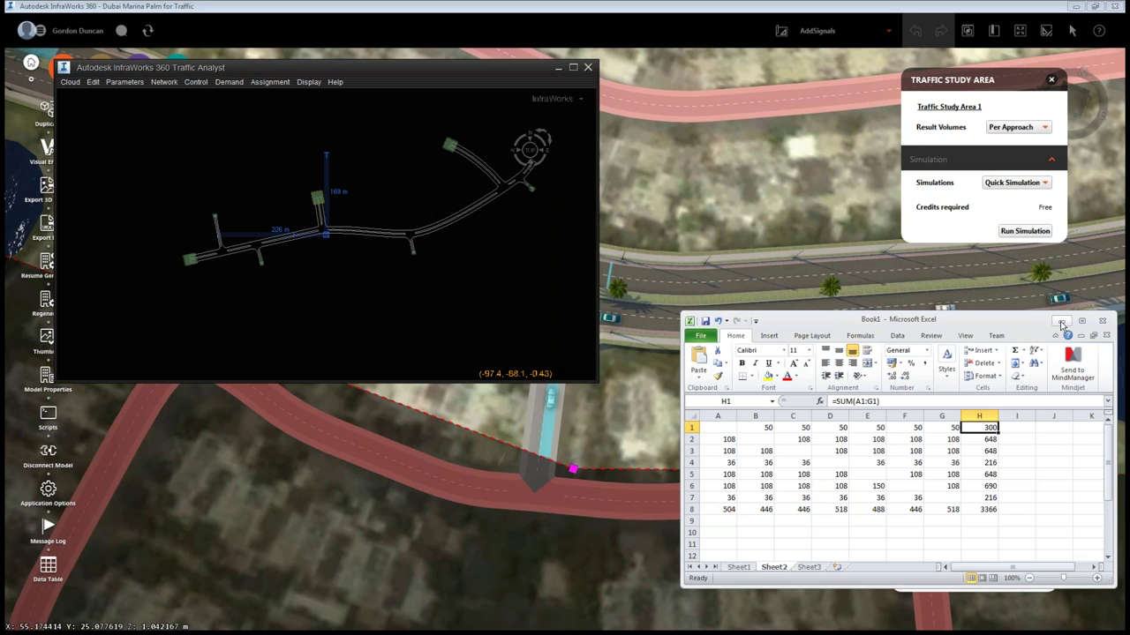
left_click(1061, 323)
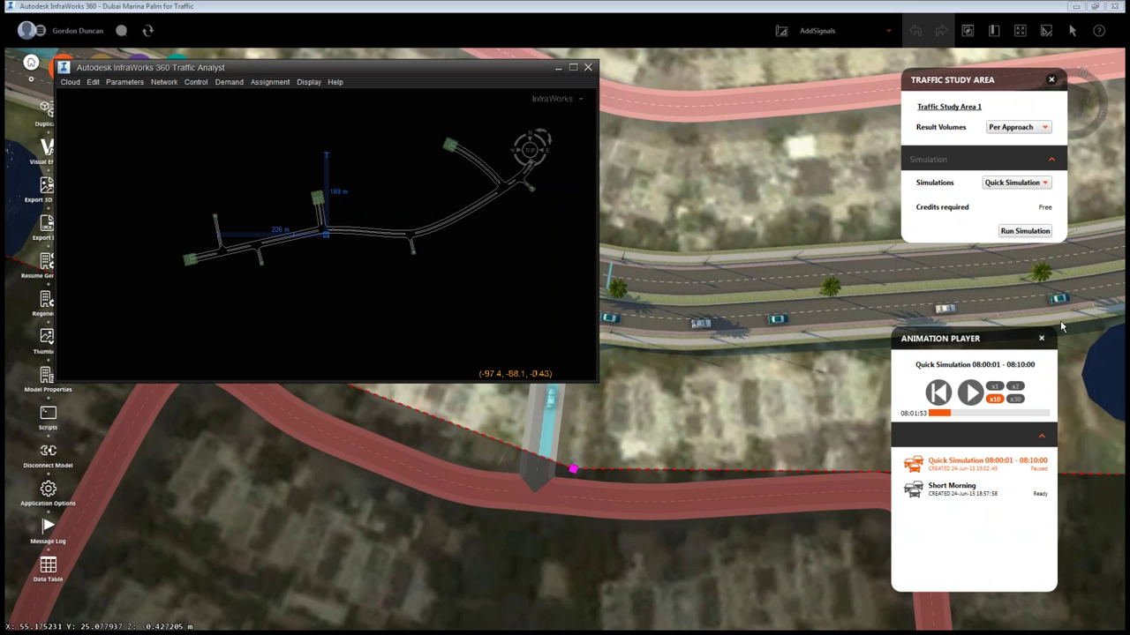